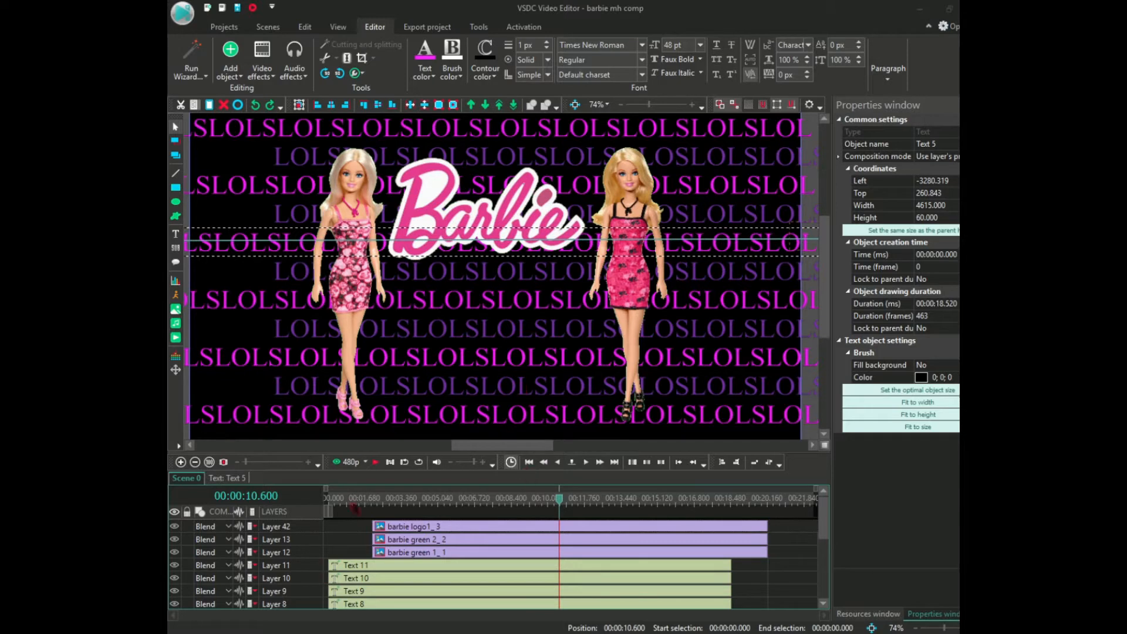
Step: Preview the scrolling text rows from about one second into the scene and rewind to 00:00:00.760
left_click(353, 500)
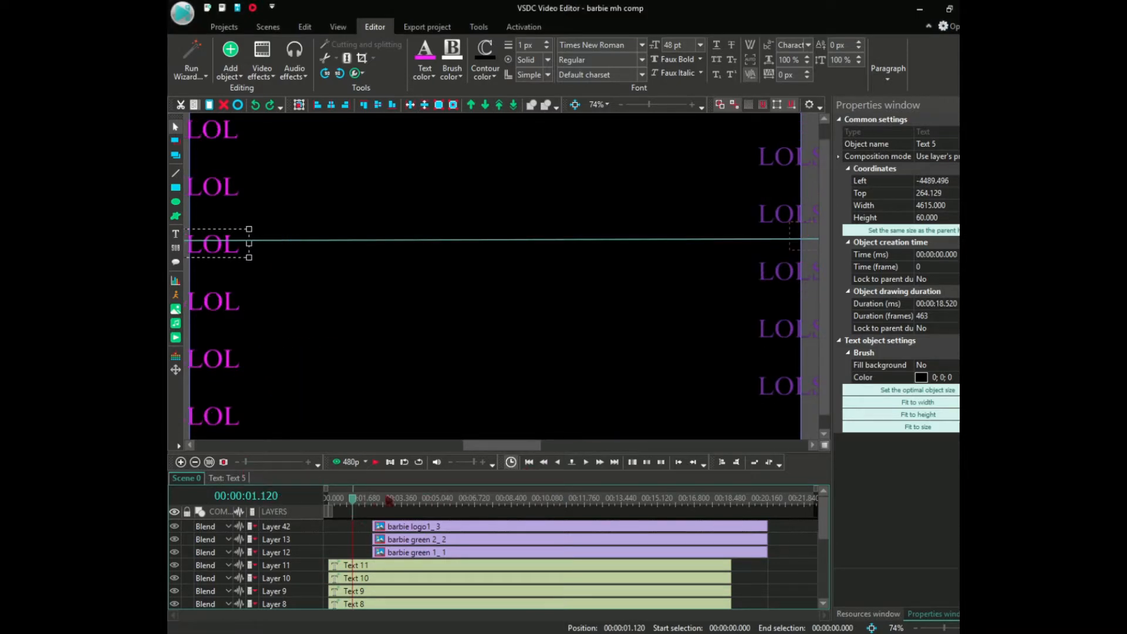
left_click(376, 462)
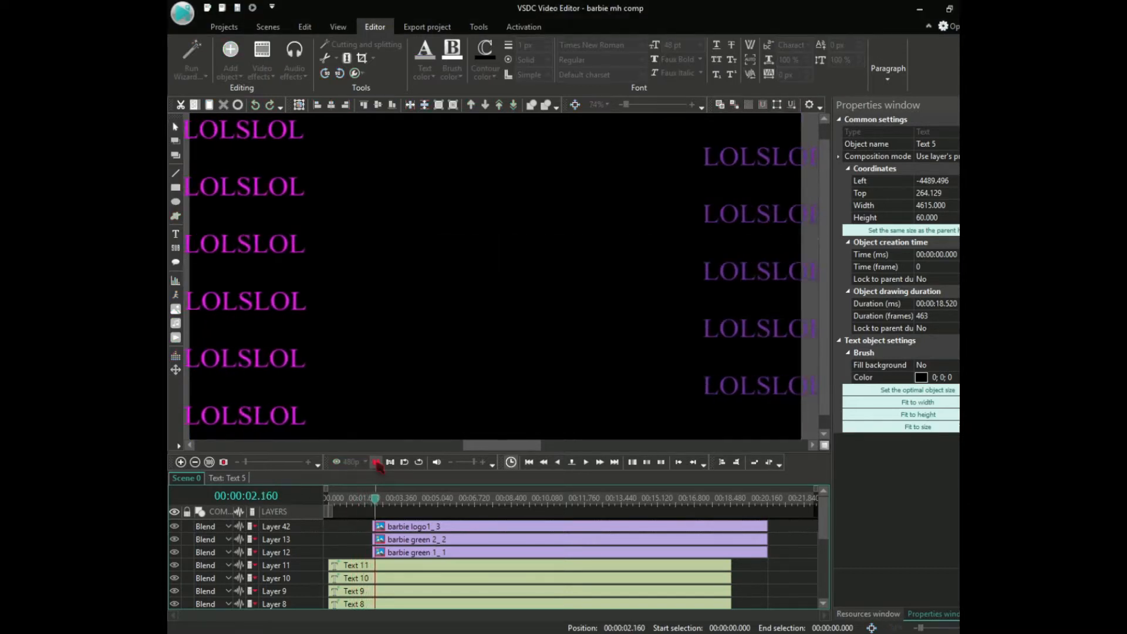
left_click(376, 462)
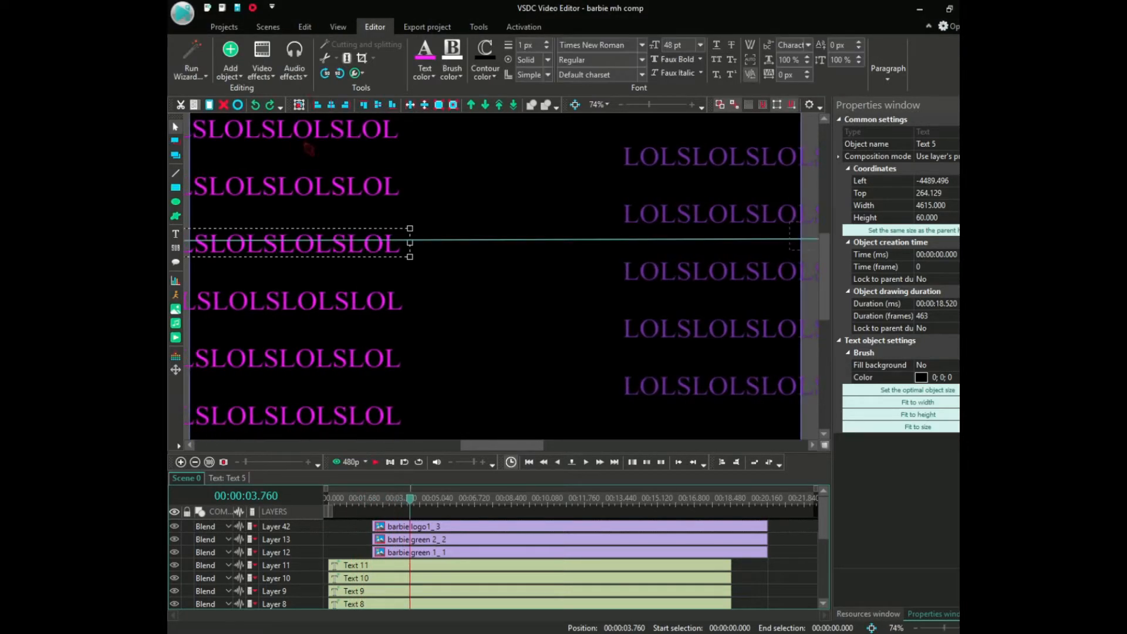
left_click_drag(411, 500, 345, 500)
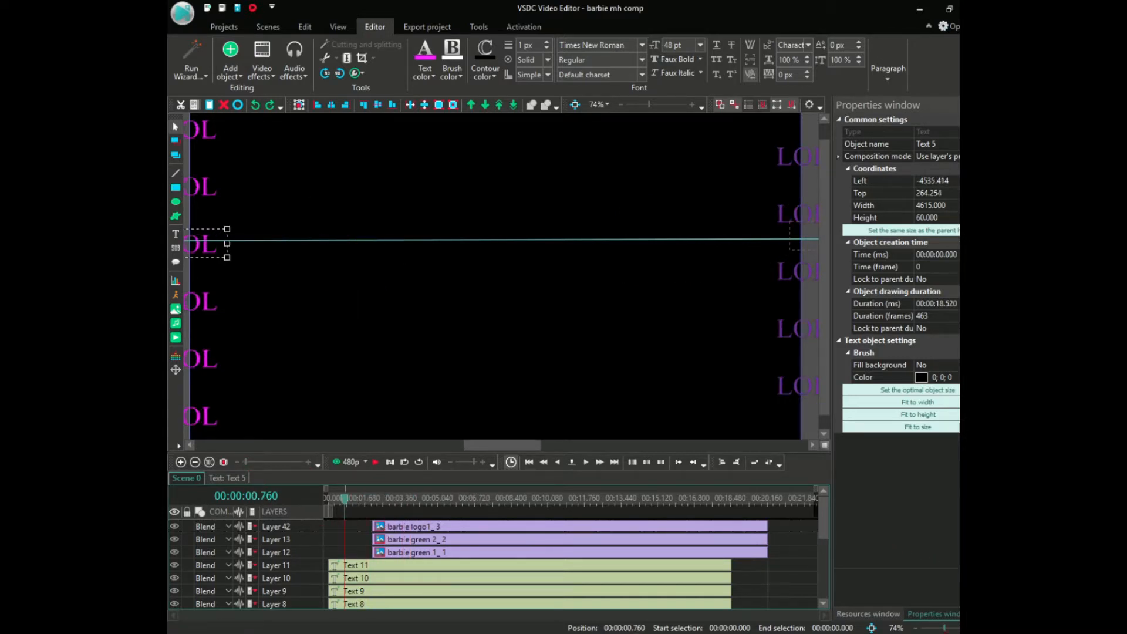
Step: Examine the text rows extending outside the frame and open the Text 1 object's own timeline
left_click_drag(945, 629, 937, 629)
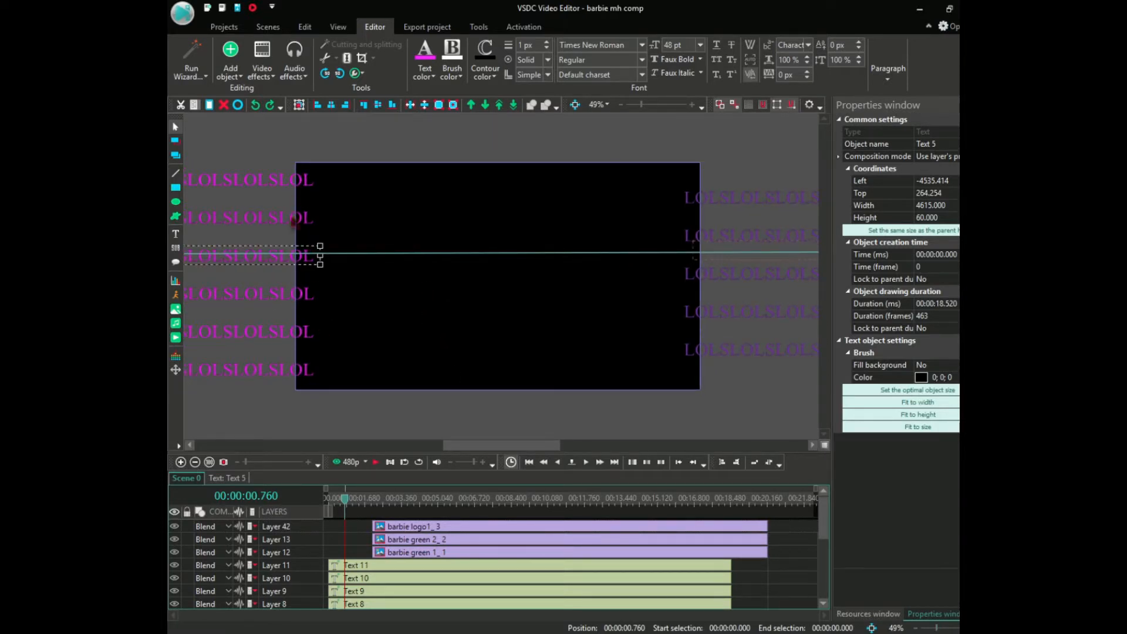
left_click_drag(514, 446, 409, 450)
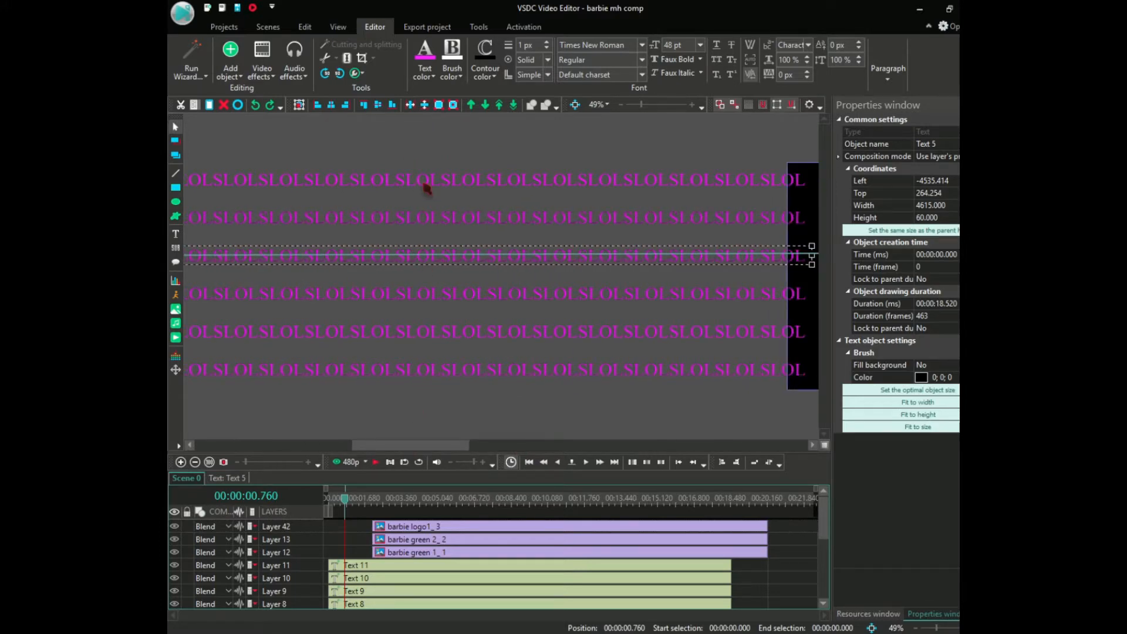
scroll(750, 549, "down", 4)
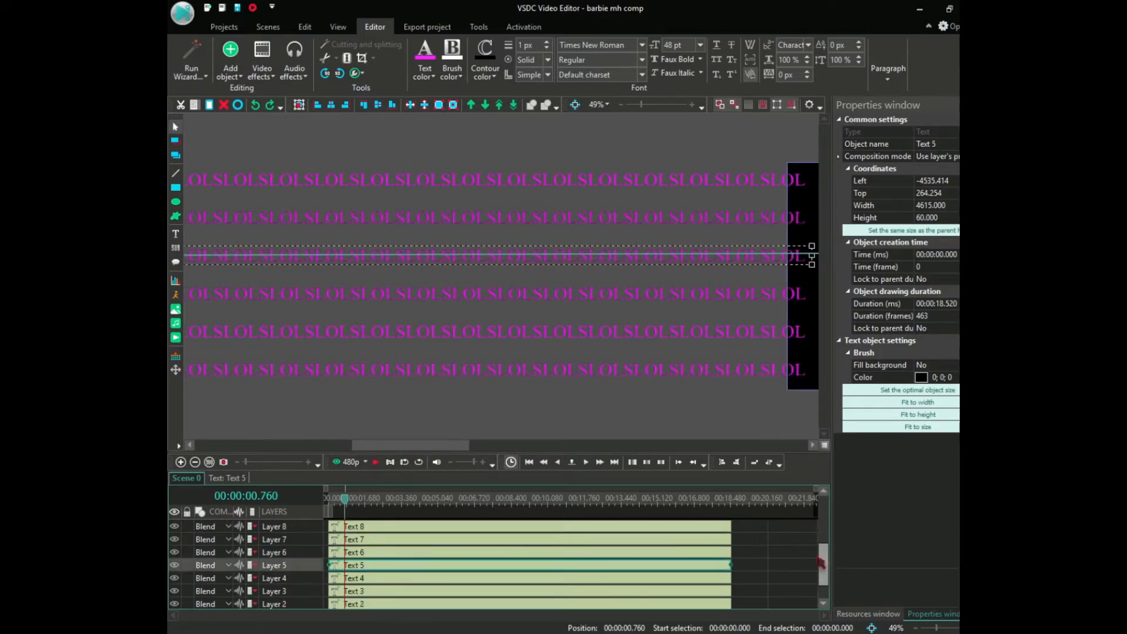
double_click(386, 592)
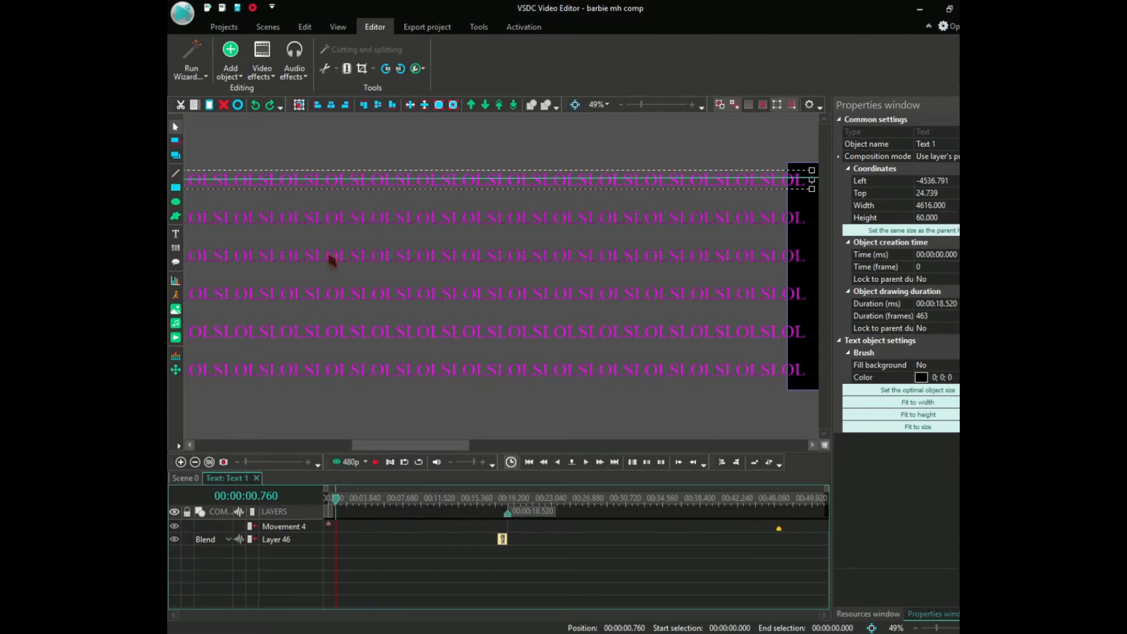
Step: Return the Text 1 timeline to 00:00:00.000 and select the start point of its movement
left_click_drag(353, 446, 529, 444)
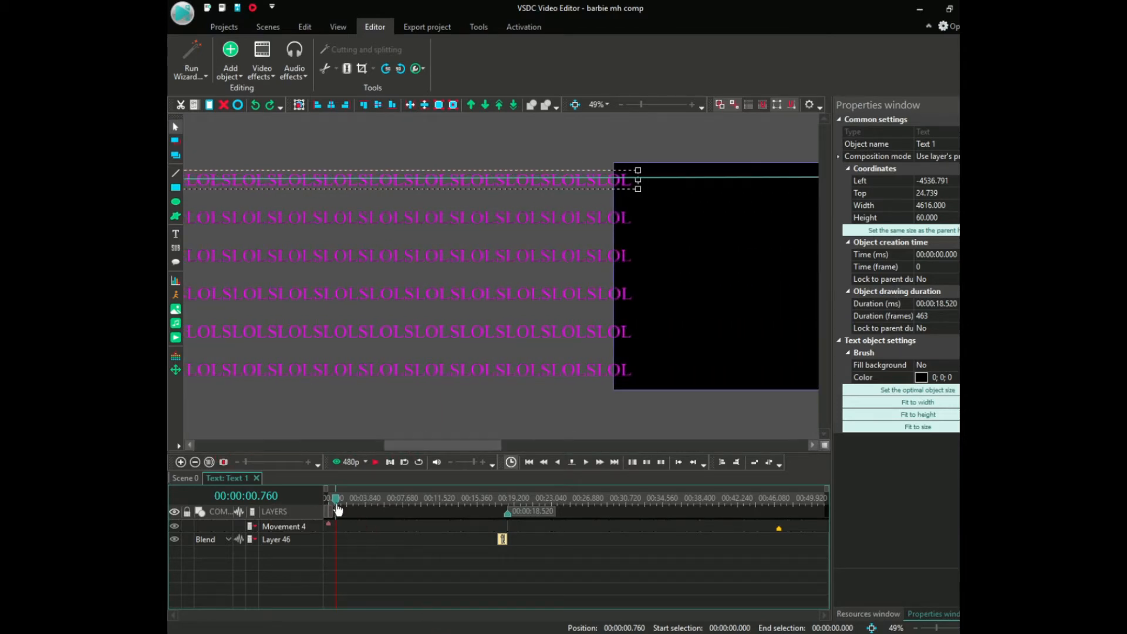
left_click_drag(339, 509, 316, 513)
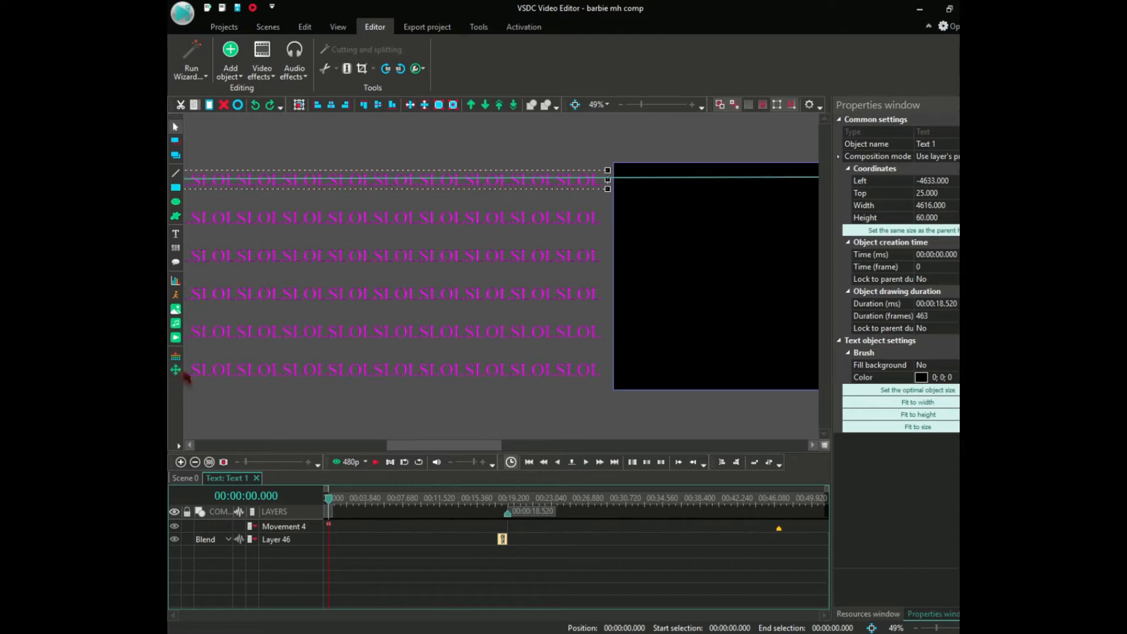
left_click_drag(473, 446, 422, 451)
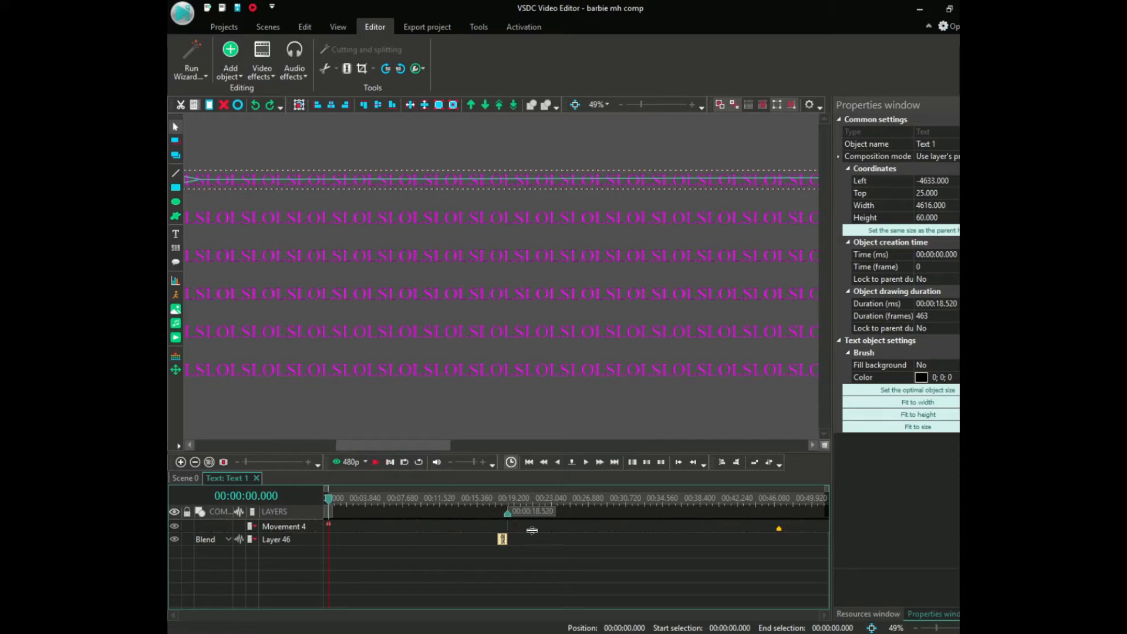
mouse_move(331, 530)
left_mouse_down()
mouse_move(394, 535)
mouse_move(318, 533)
mouse_move(453, 526)
mouse_move(230, 530)
left_mouse_up()
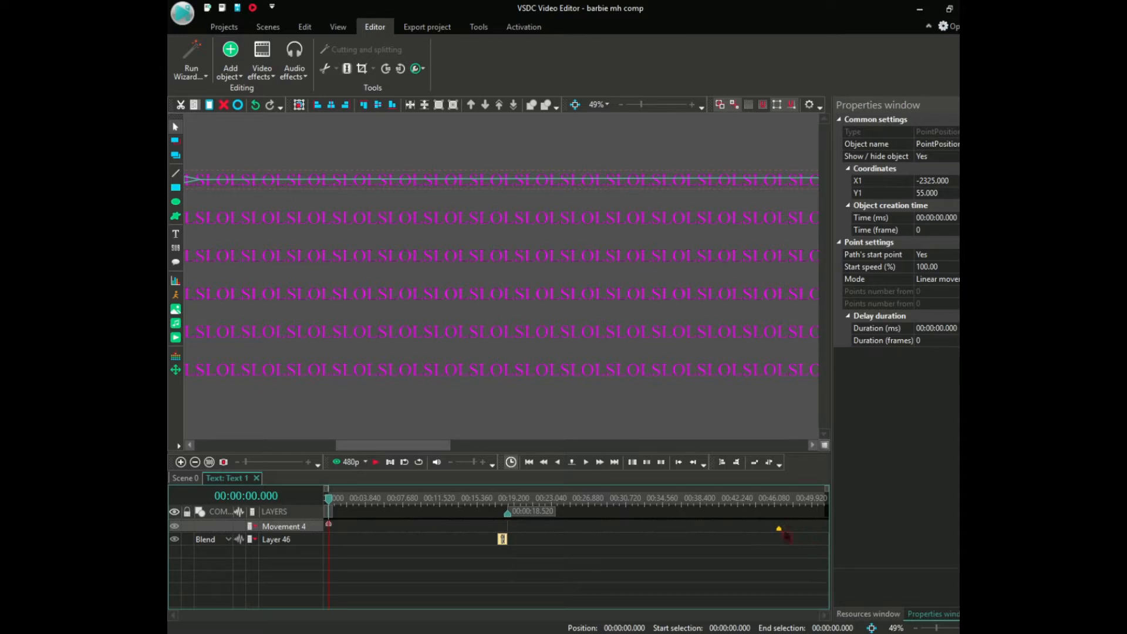
Step: Preview the movement of Text 1 briefly and return to Scene 0
left_click(377, 463)
left_click(377, 462)
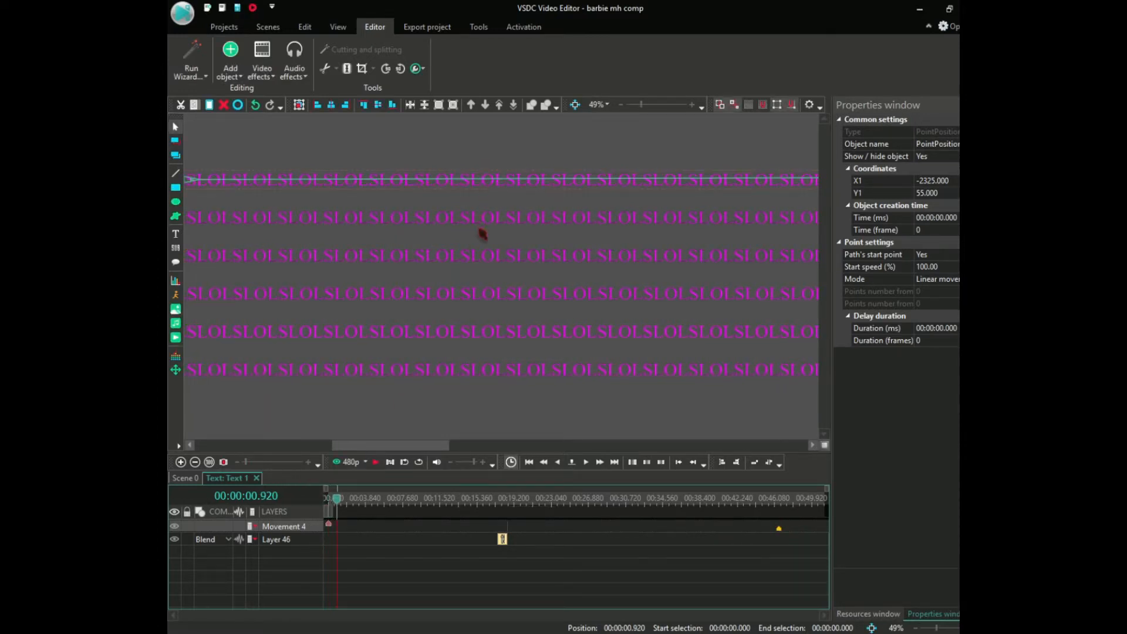
left_click_drag(393, 445, 574, 447)
left_click(186, 477)
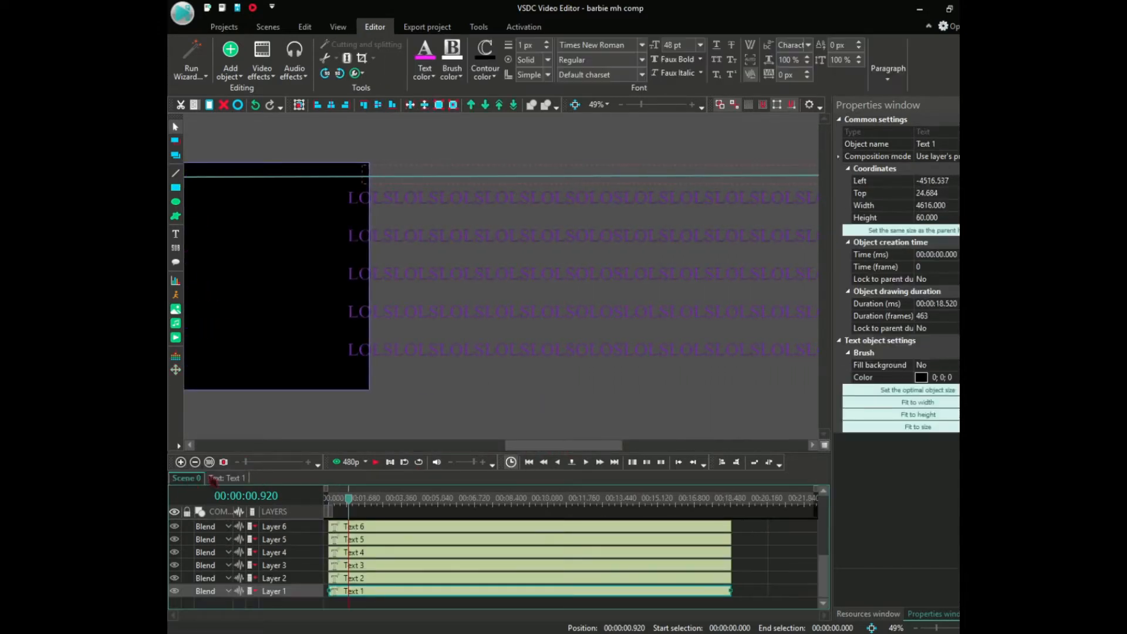
Step: Inspect the movement paths of Text 2, Text 3 and Text 4, and of the second doll image at 00:00:02.480
left_click(384, 578)
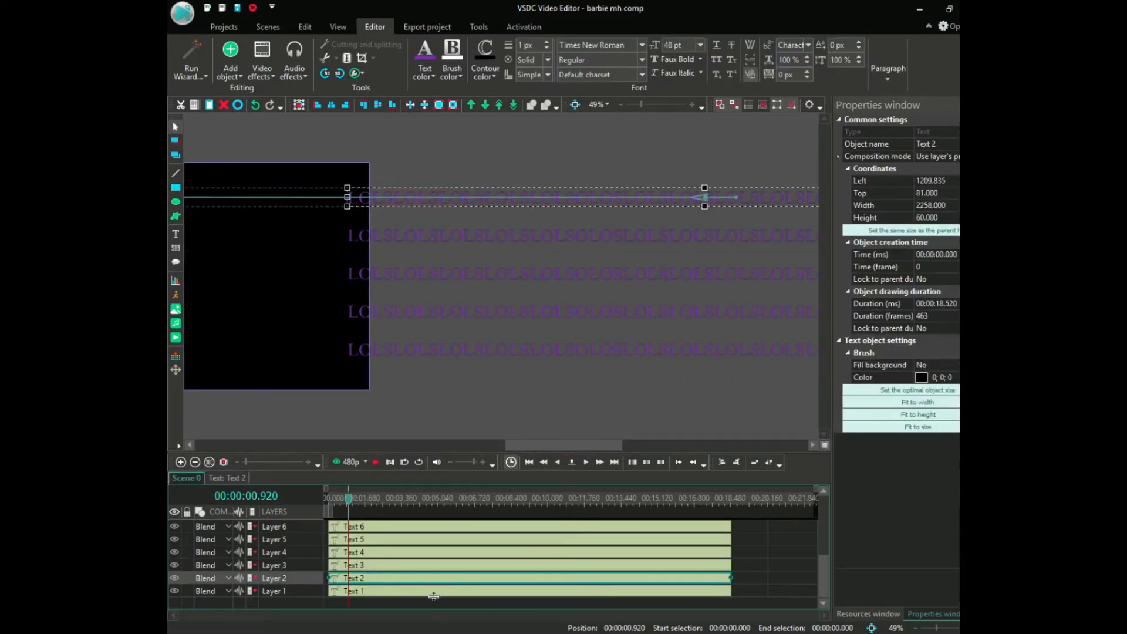
left_click_drag(563, 445, 506, 447)
left_click(496, 568)
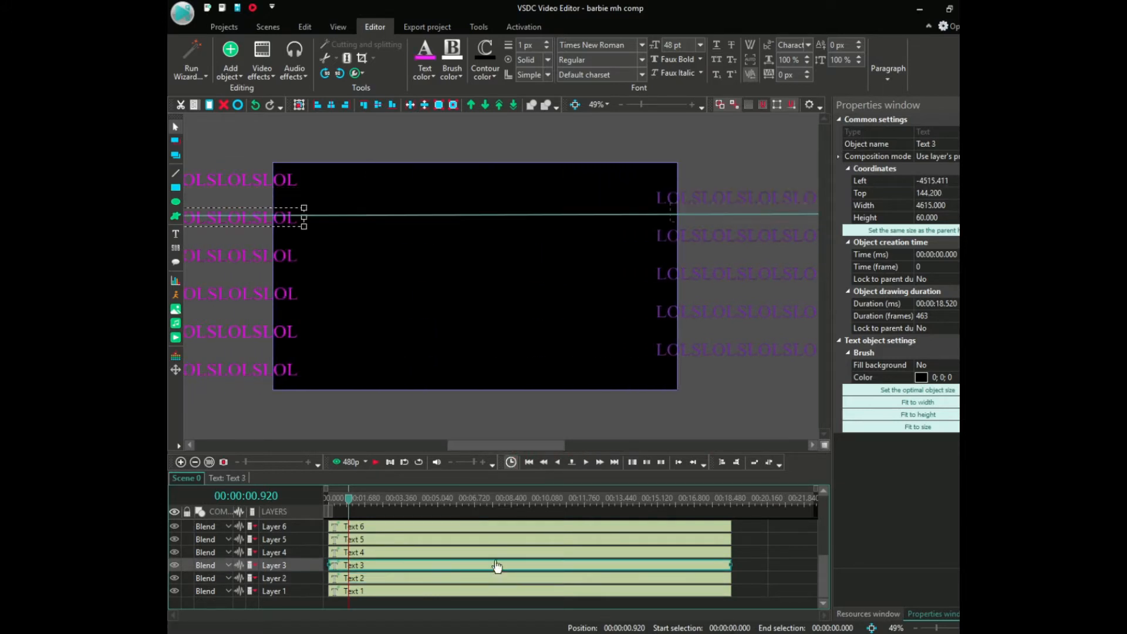
left_click(497, 554)
left_click_drag(370, 499, 385, 503)
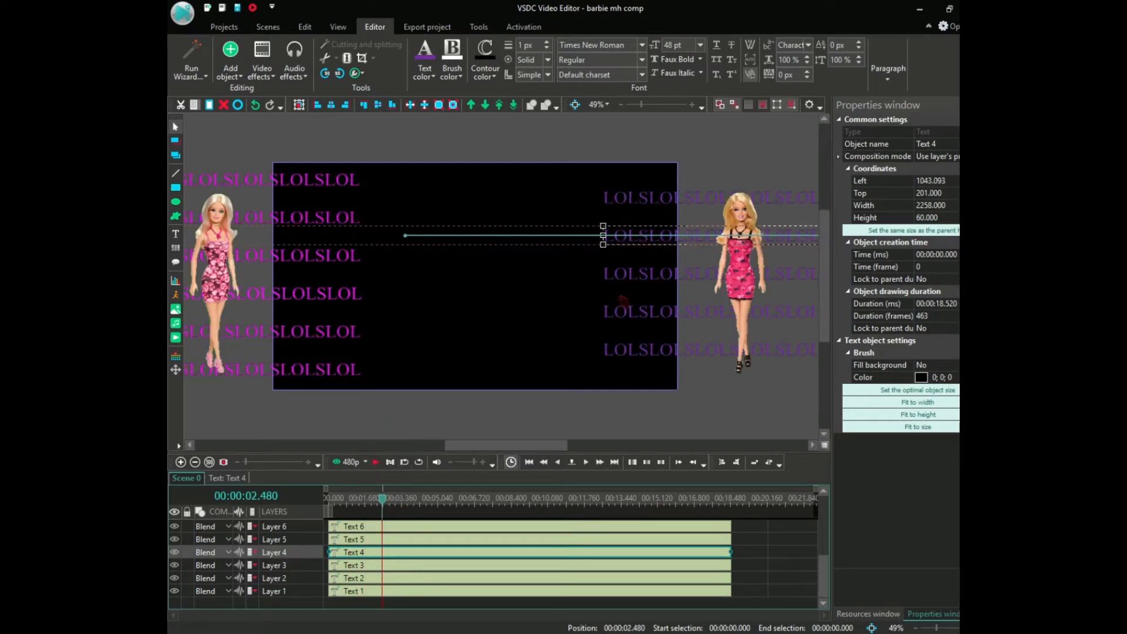
left_click(627, 284)
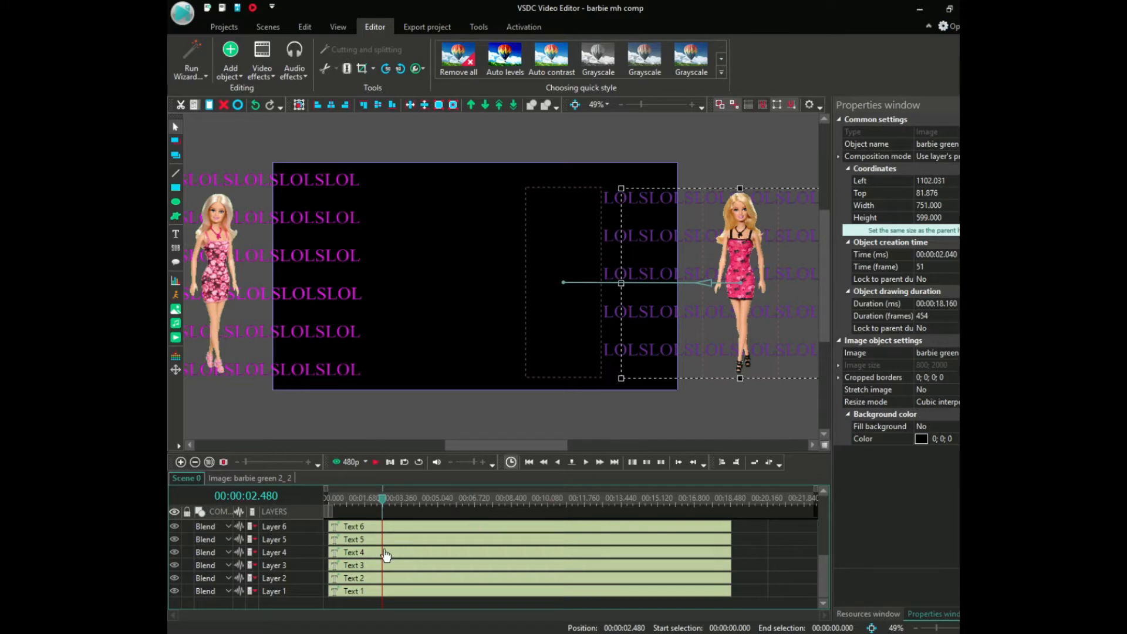
Step: Compare the movement paths of the odd-numbered rows Text 1, Text 3 and Text 5 with that of Text 4
left_click(390, 592)
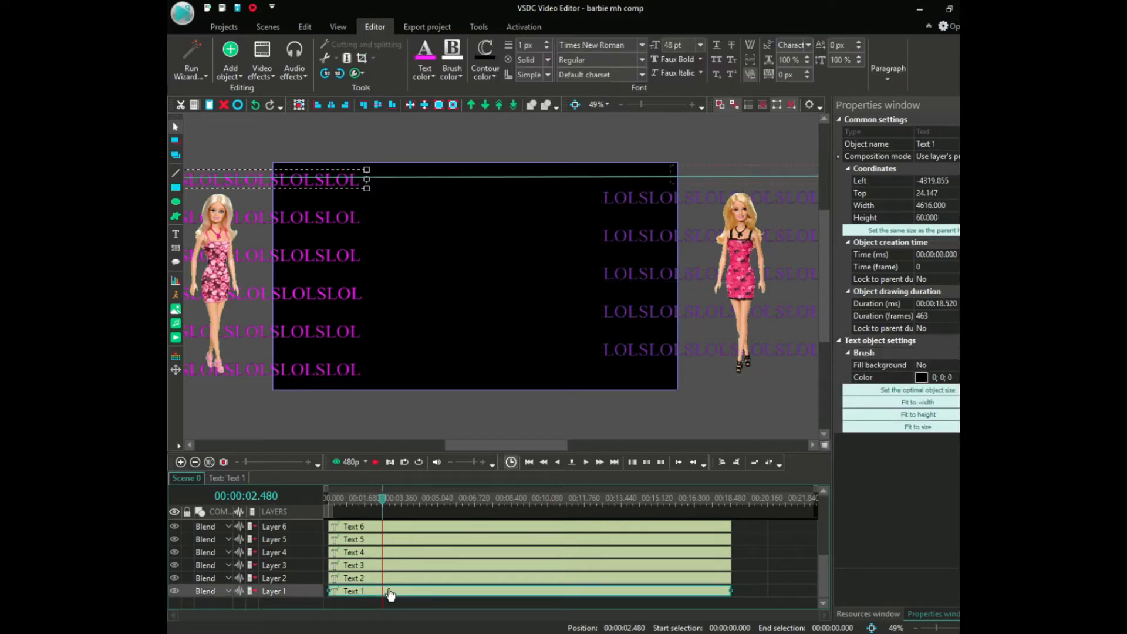
left_click(408, 567)
left_click(407, 540)
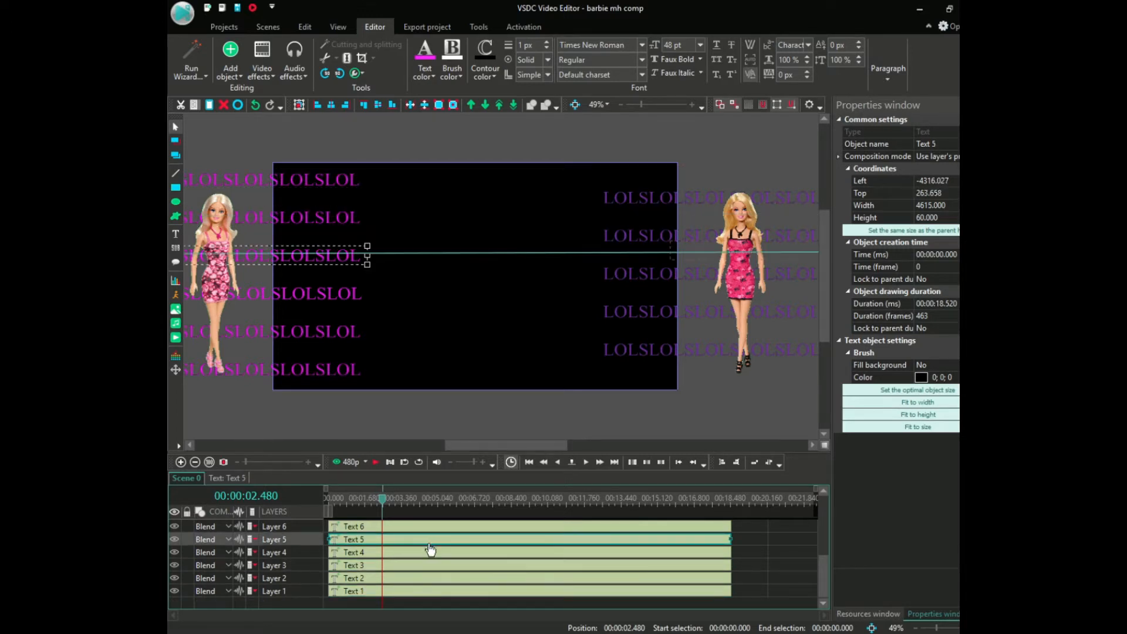
scroll(809, 556, "up", 1)
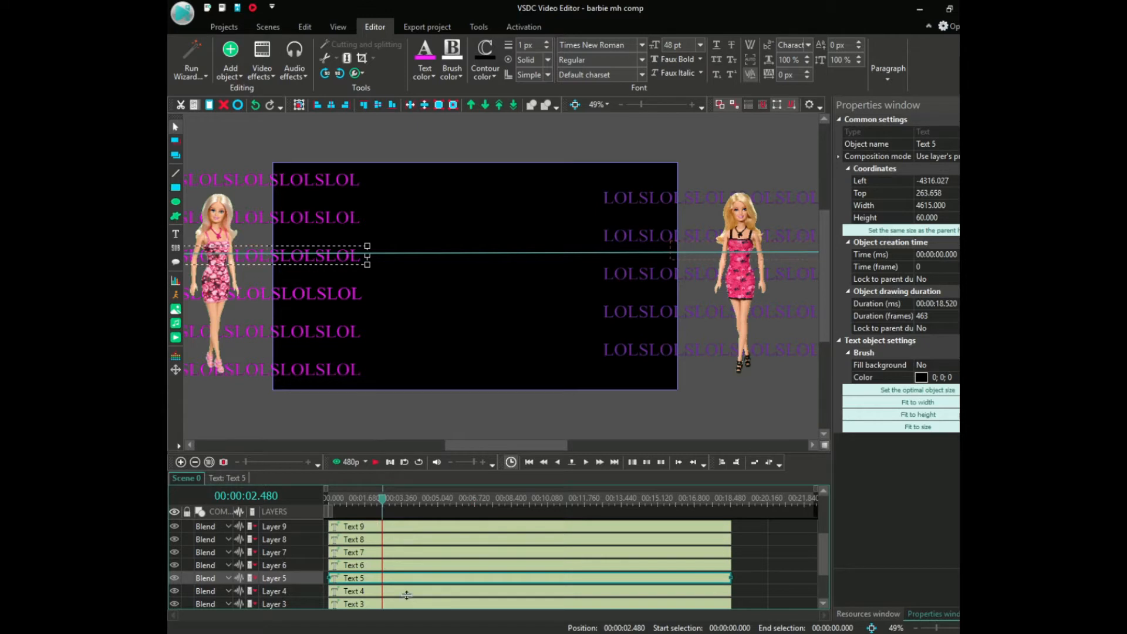
scroll(825, 552, "down", 1)
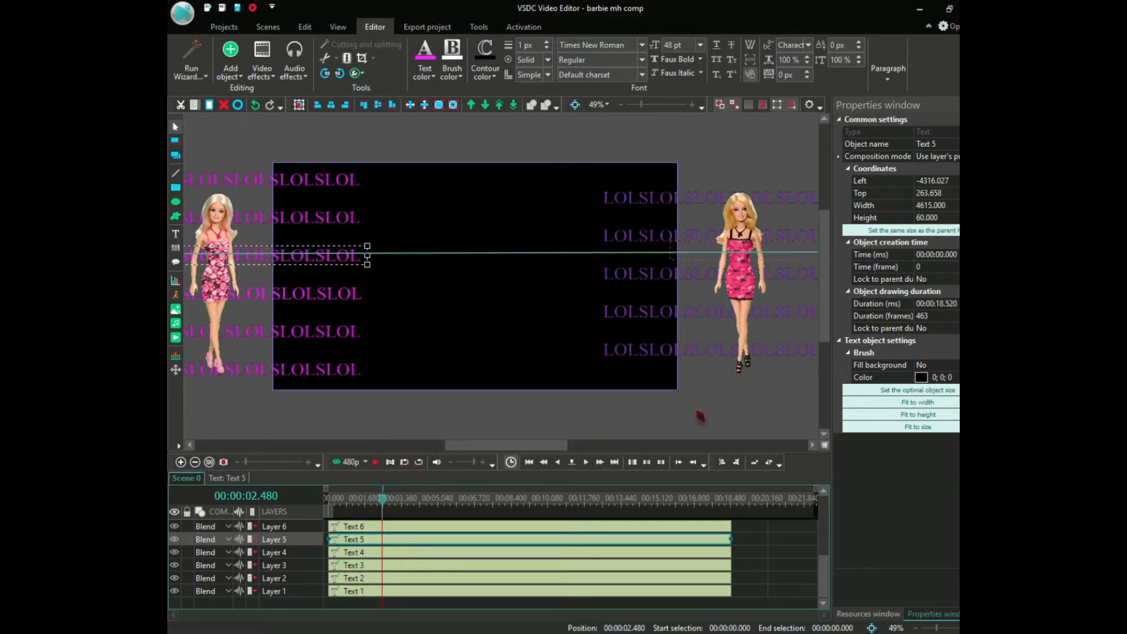
left_click(511, 552)
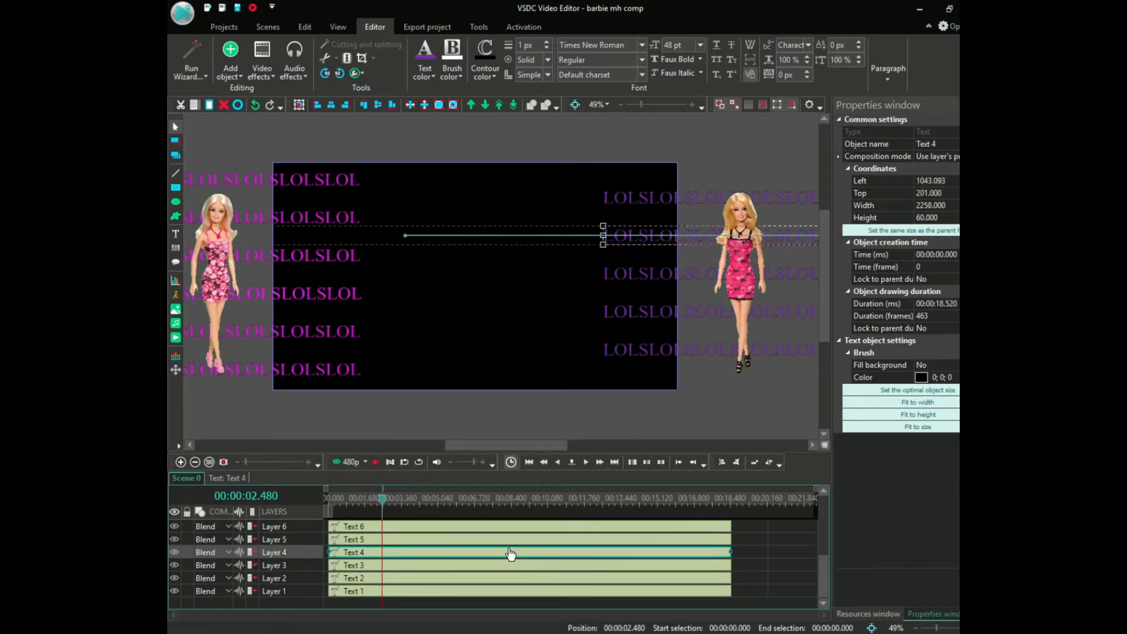
left_click(523, 567)
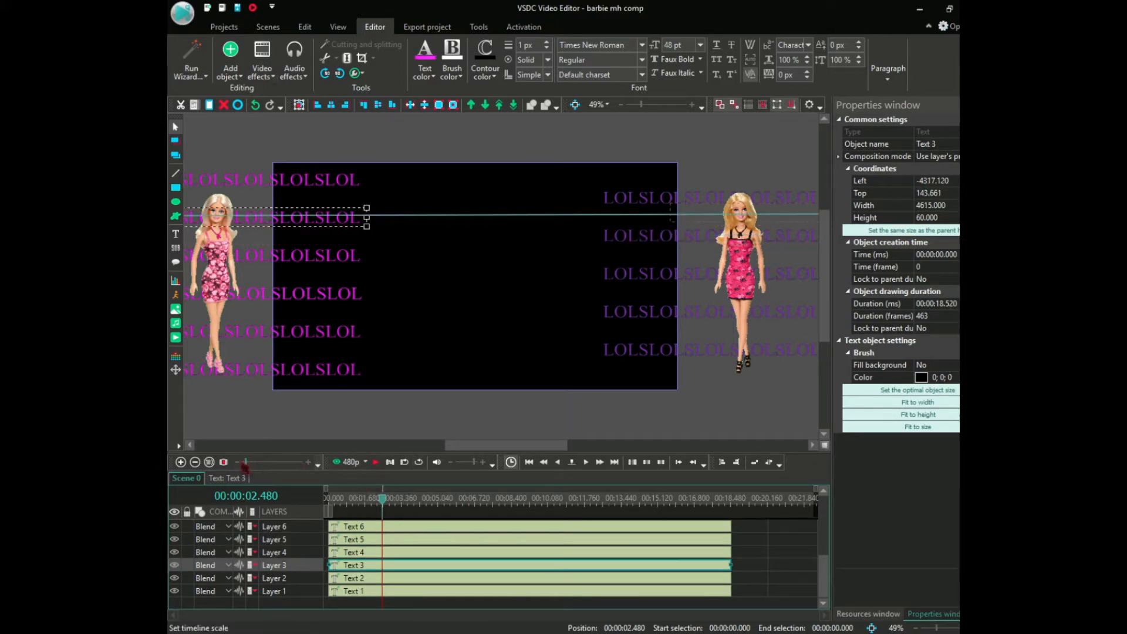
Step: Open the Text 1 object's timeline at 00:00:00.240 and magnify the end of its text row beside the frame
double_click(376, 592)
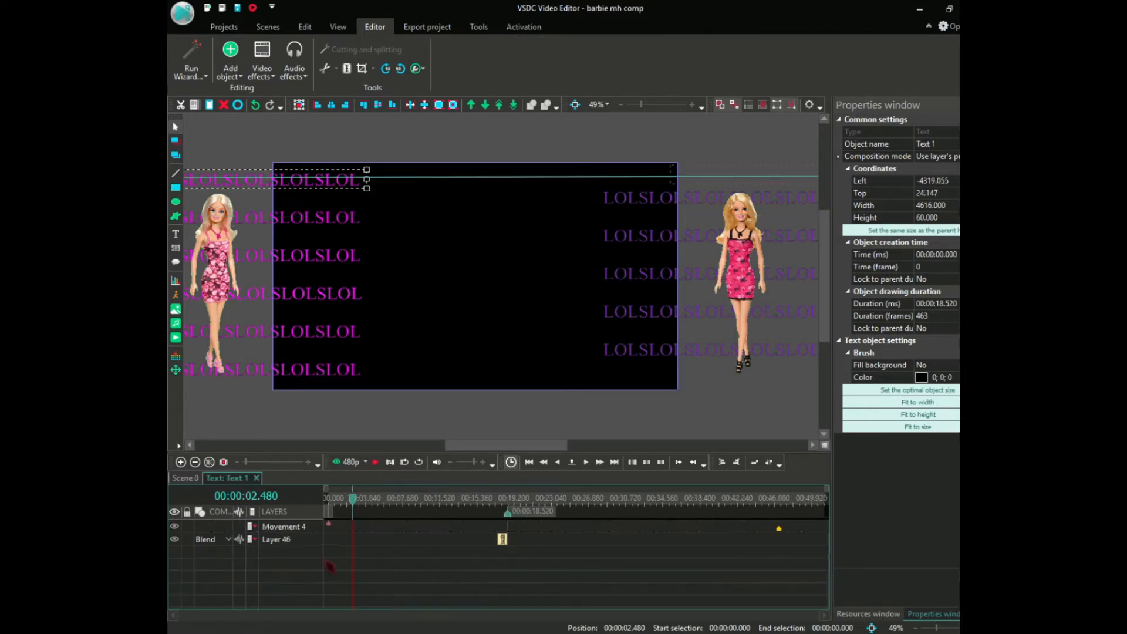
left_click_drag(352, 498, 330, 498)
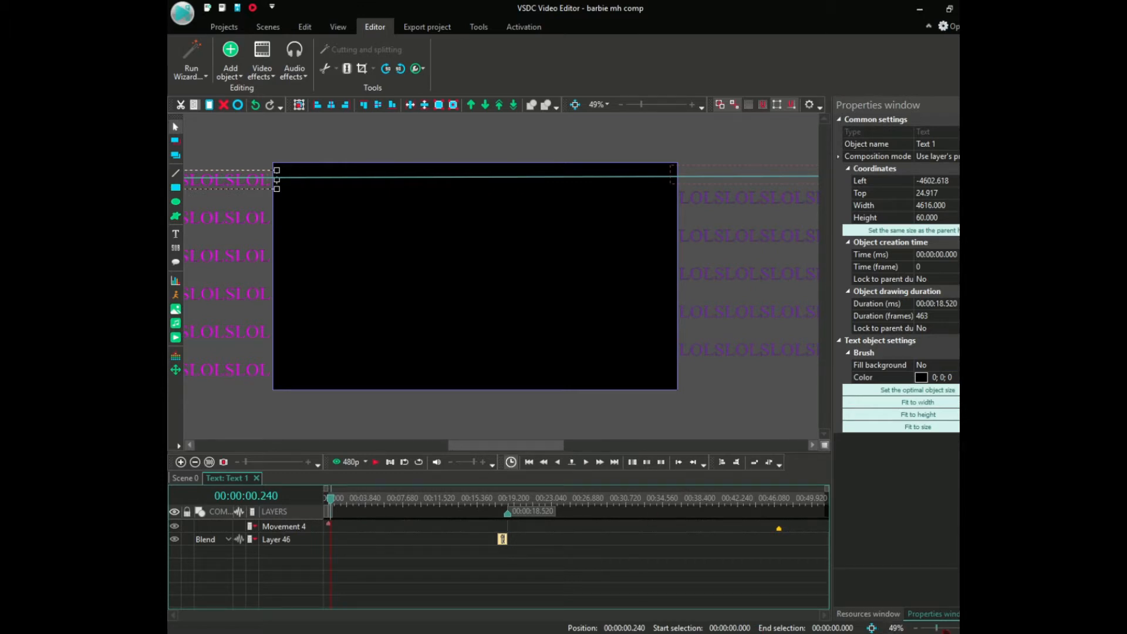
left_click_drag(937, 627, 947, 629)
left_click_drag(521, 446, 464, 440)
scroll(828, 232, "up", 1)
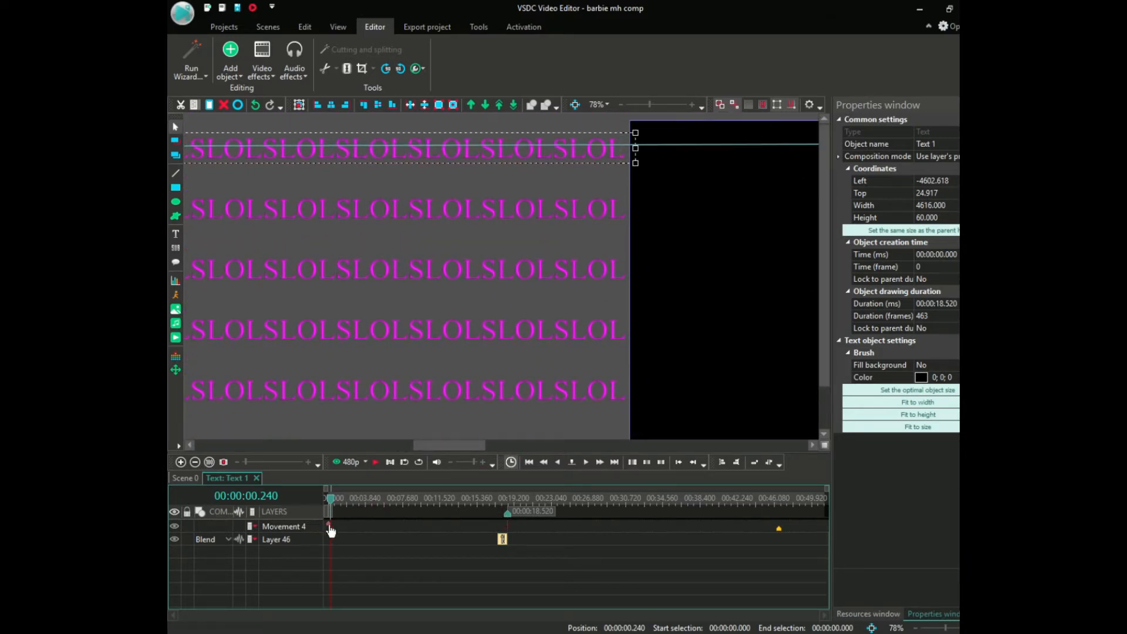
Step: Delay the start point of Text 1's movement to 00:00:03.600 and preview the effect
mouse_move(330, 531)
left_mouse_down()
mouse_move(402, 534)
mouse_move(363, 532)
left_mouse_up()
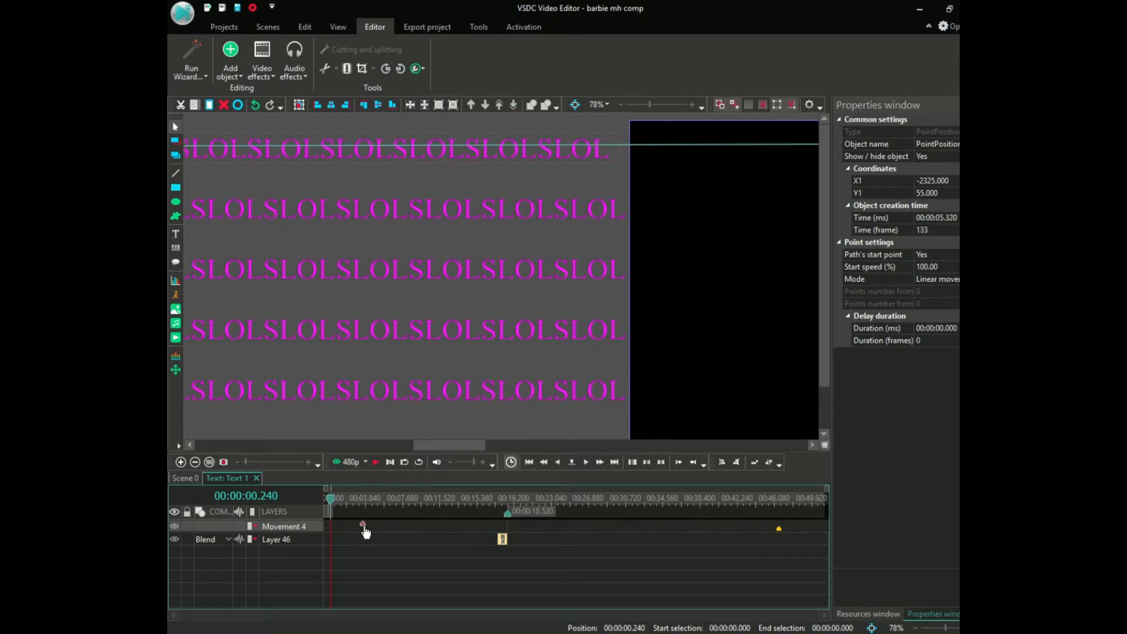
left_click(376, 463)
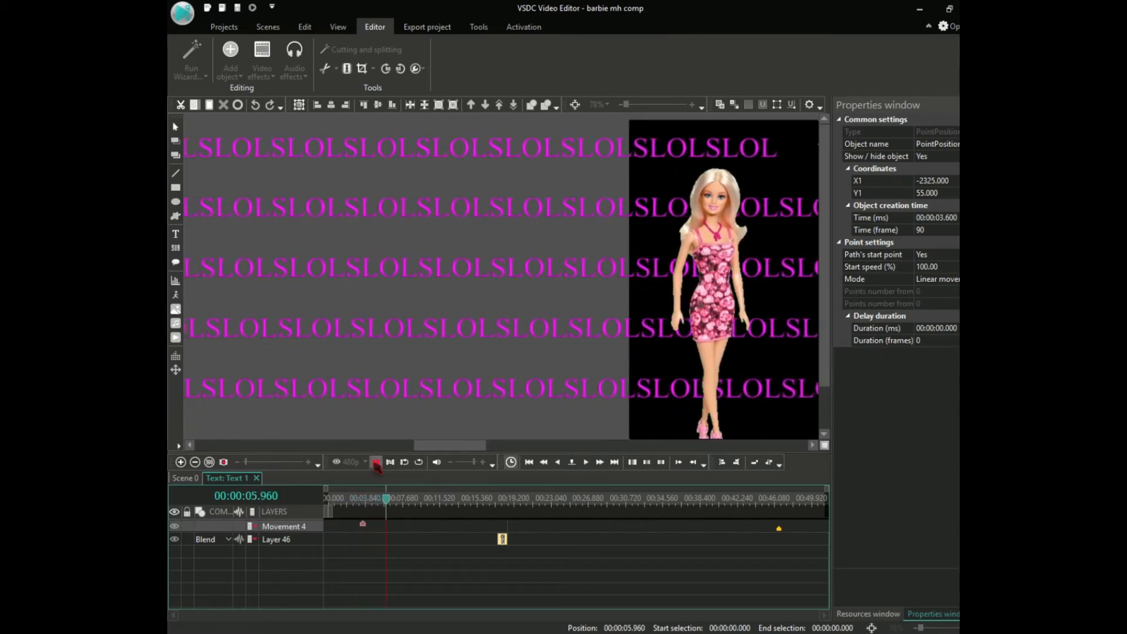
left_click(376, 463)
Step: Move Text 1's movement start point to 00:00:00.000 and its end point to 00:00:09.880, and preview from the beginning
left_click_drag(363, 523, 329, 523)
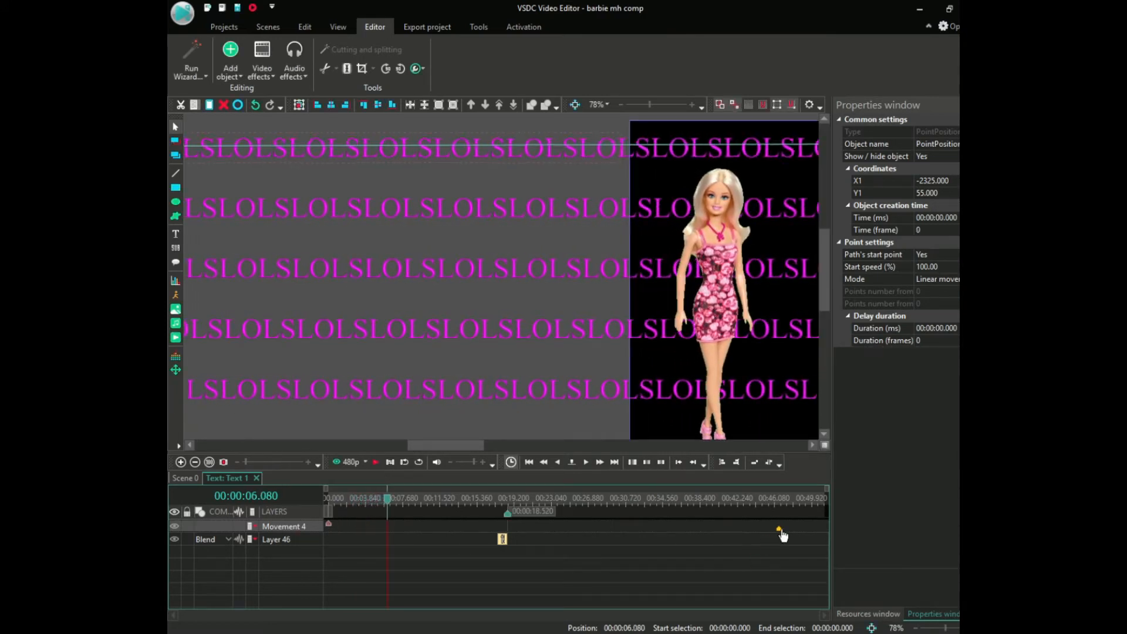
left_click_drag(780, 530, 426, 532)
left_click_drag(478, 503, 329, 503)
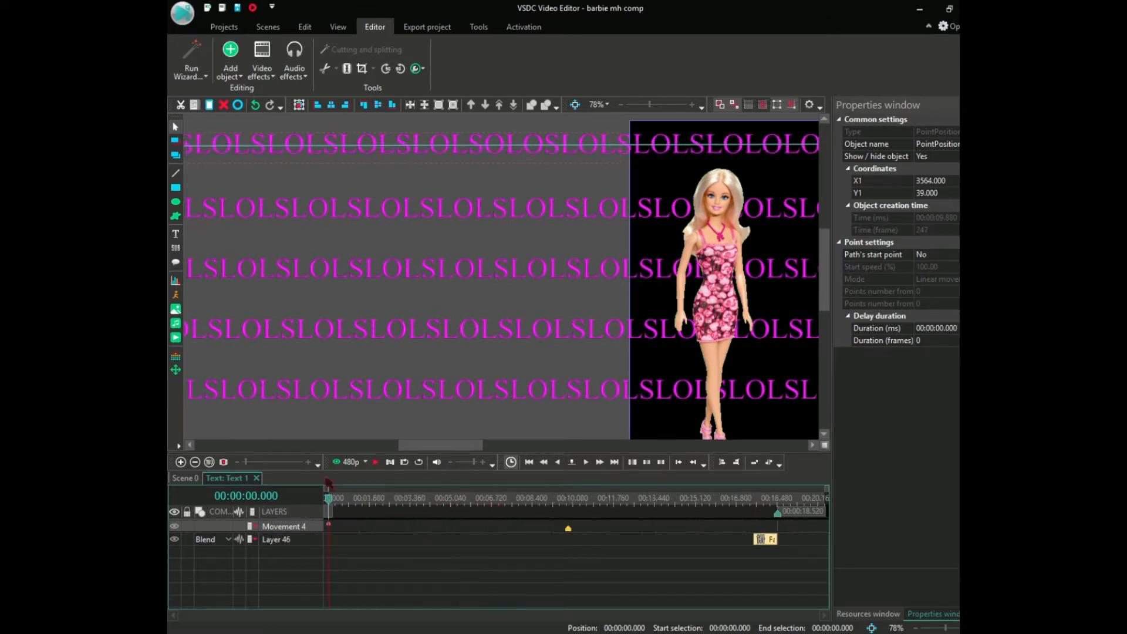
left_click(376, 462)
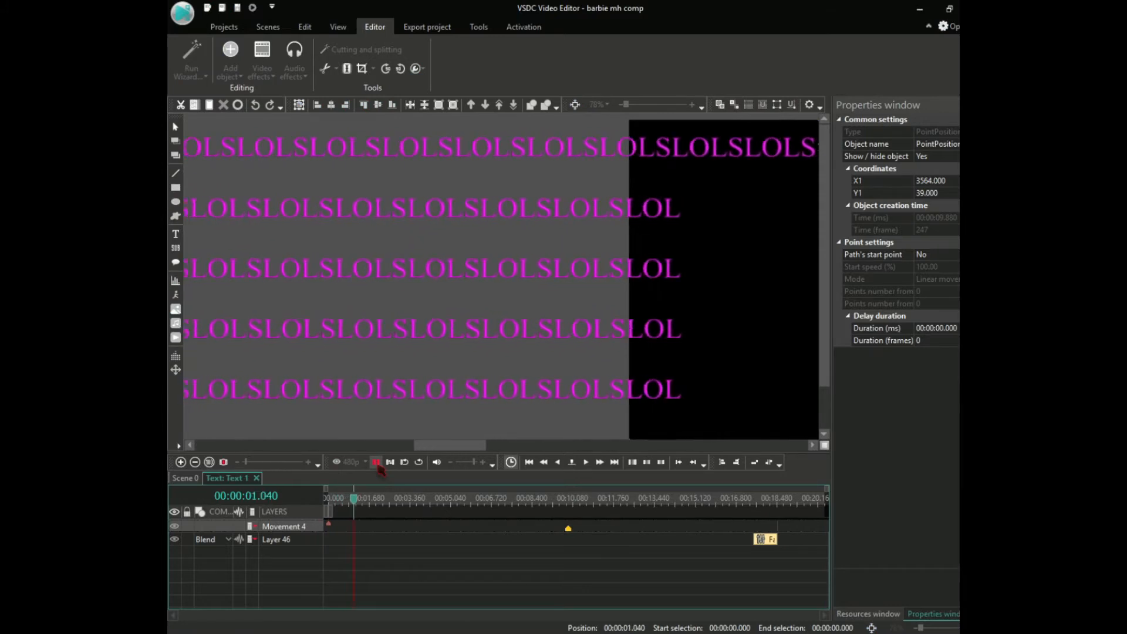
left_click(376, 462)
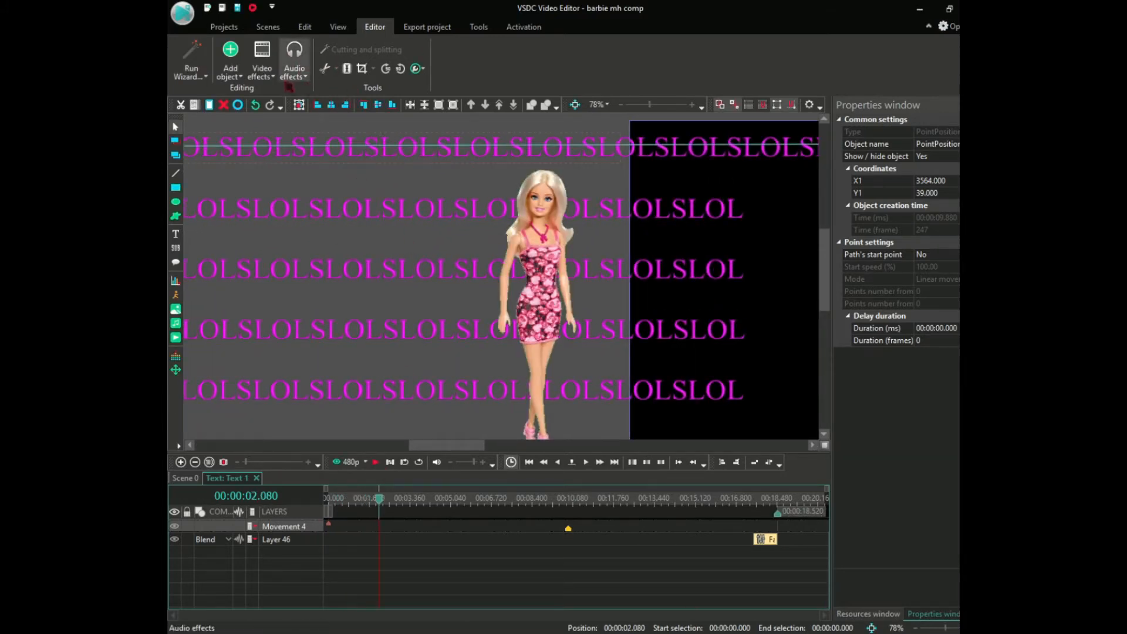
Step: Undo the last three timing changes to Text 1's movement points
left_click(256, 106)
left_click(256, 106)
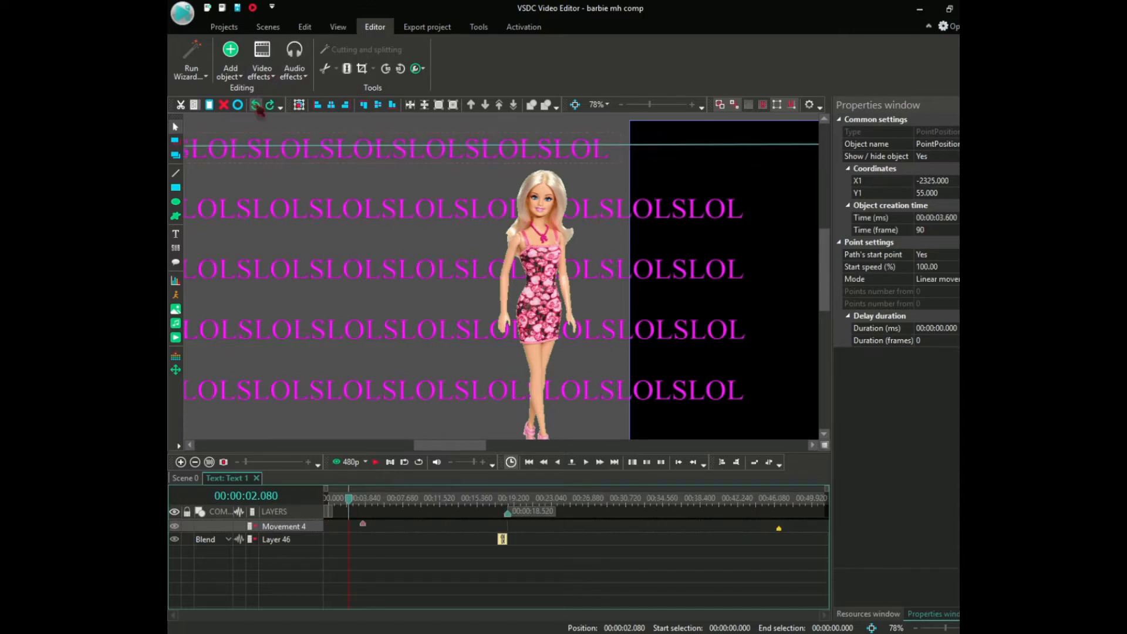
left_click(256, 105)
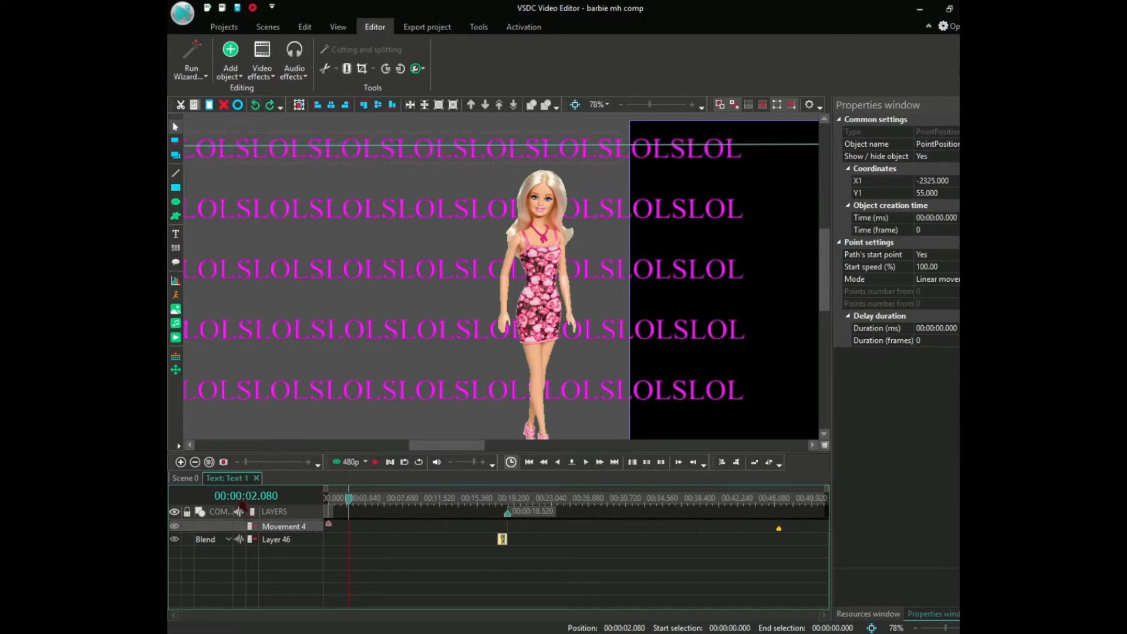
Step: Return to the main scene and examine where the text rows and dolls sit around the frame
left_click(187, 478)
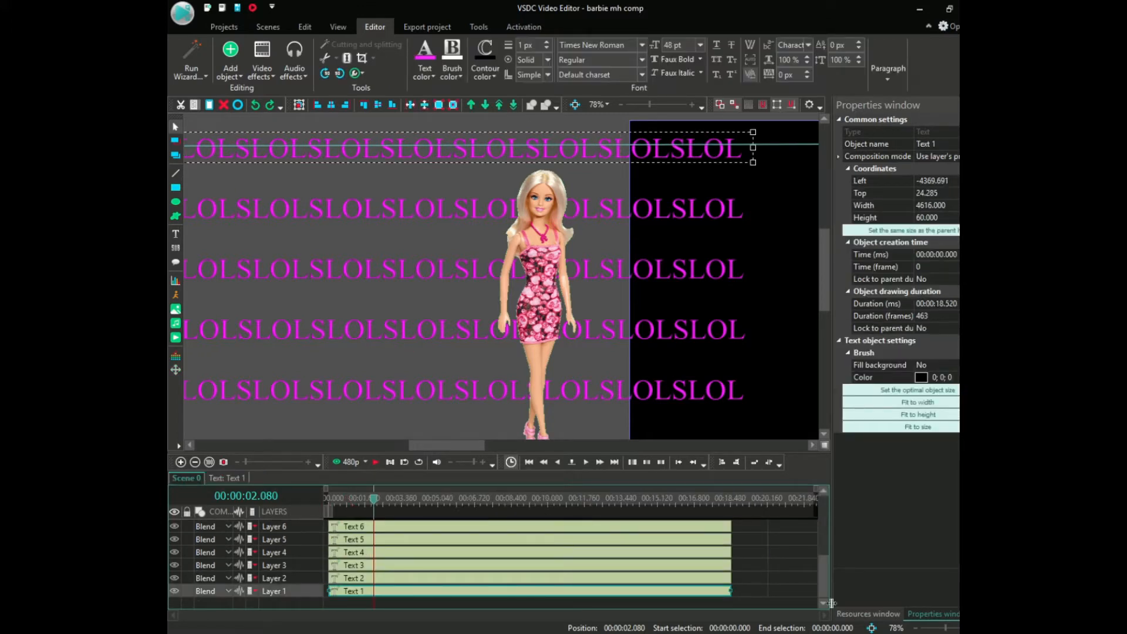
scroll(825, 587, "up", 3)
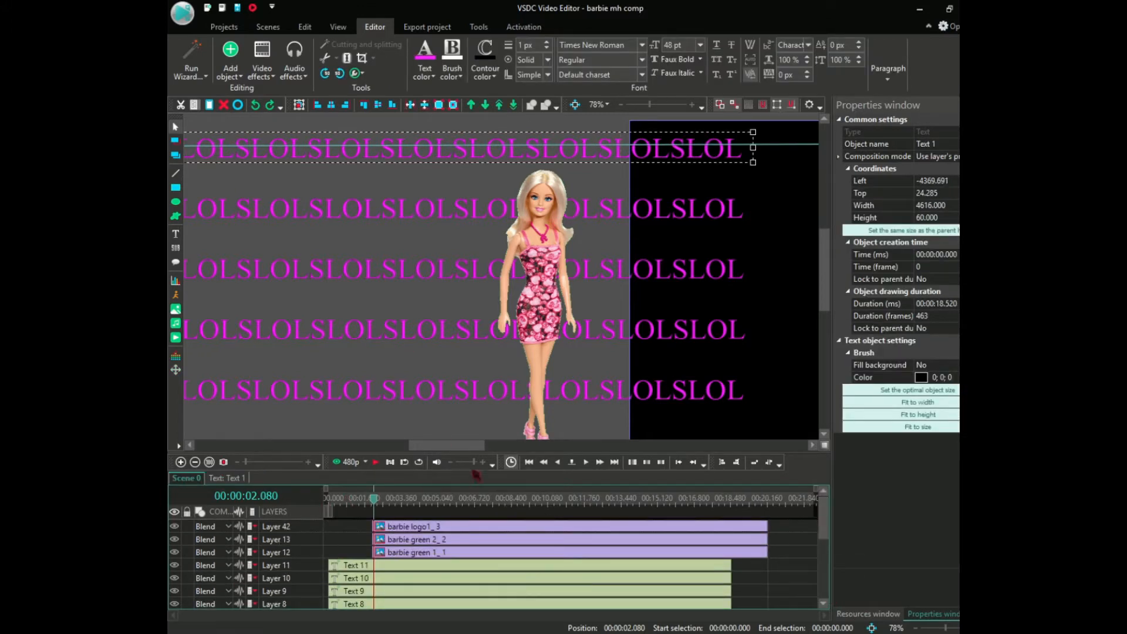
scroll(479, 449, "right", 3)
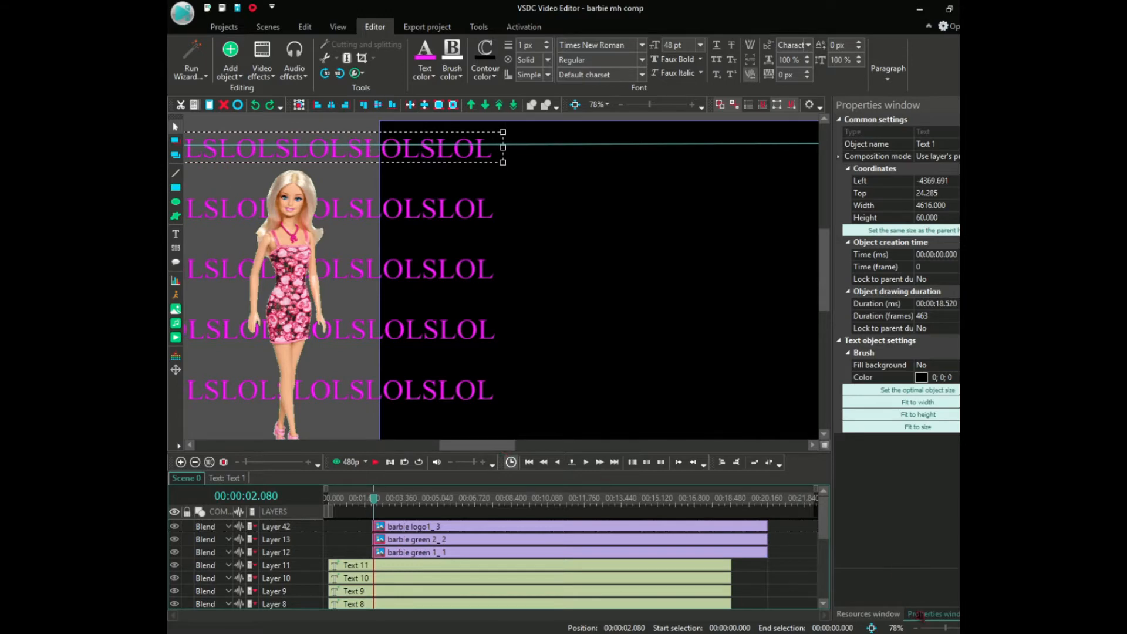
left_click_drag(945, 629, 936, 630)
mouse_move(421, 445)
left_mouse_down()
mouse_move(446, 445)
mouse_move(429, 444)
left_mouse_up()
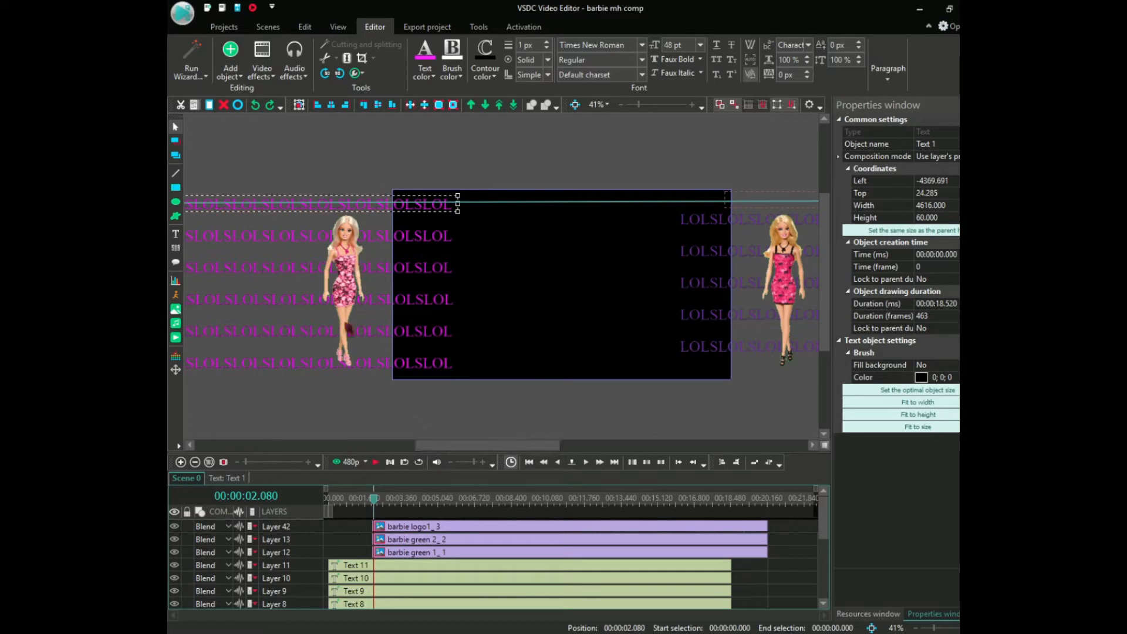
mouse_move(536, 447)
left_mouse_down()
mouse_move(584, 447)
mouse_move(514, 450)
left_mouse_up()
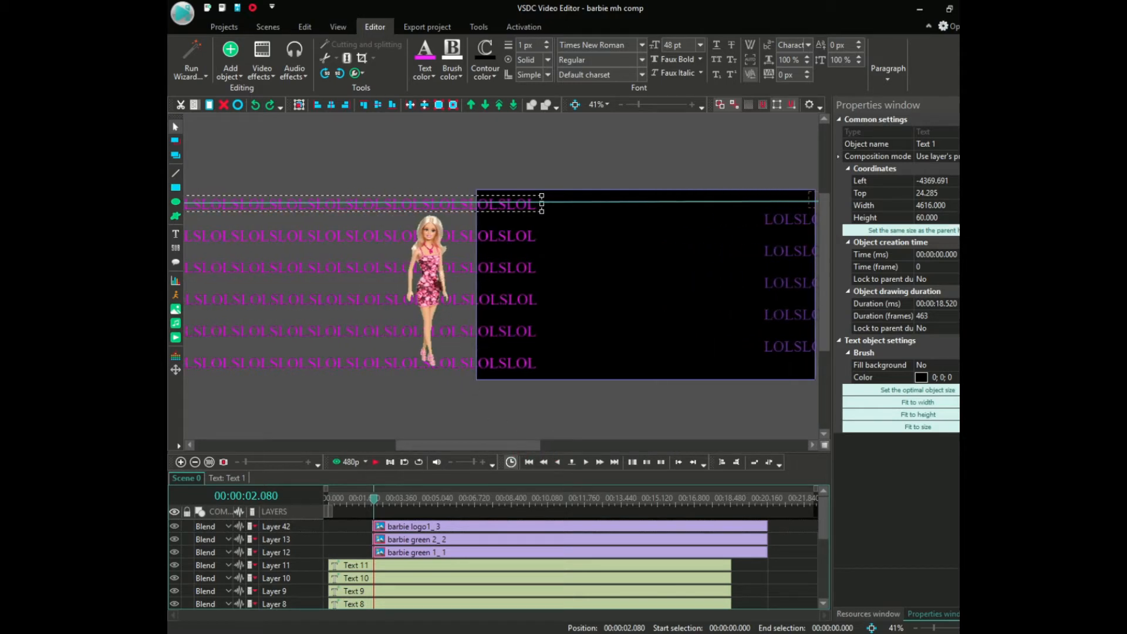
Step: Open the barbie green 1_1 image's timeline and extend its BackgroundRemover 1 effect to start at 00:00:00.000
left_click(450, 555)
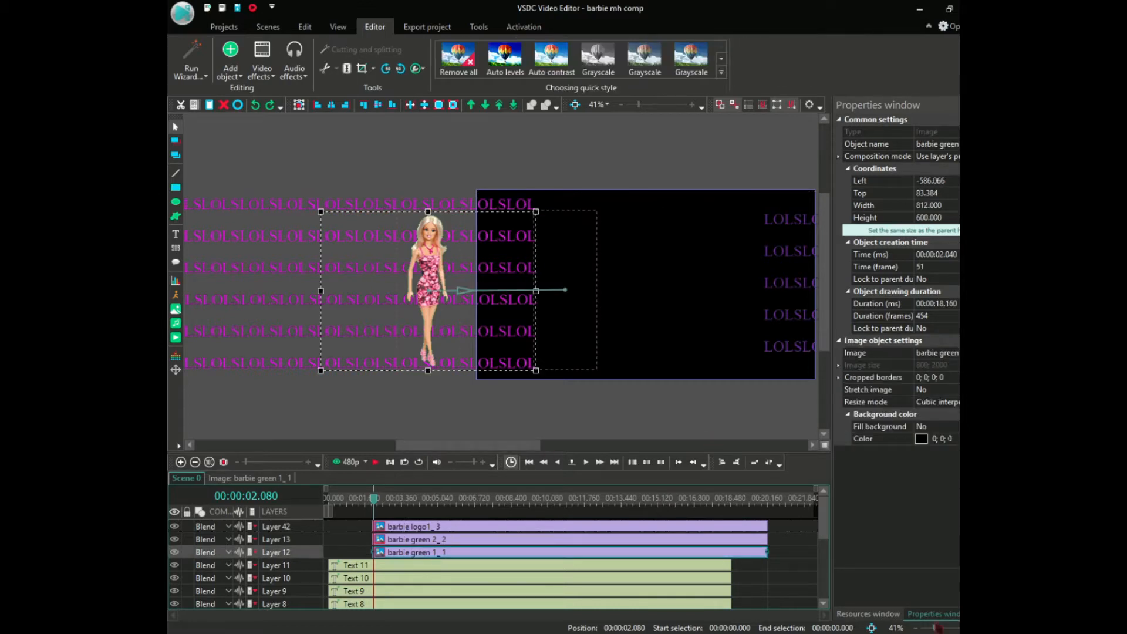
left_click_drag(935, 627, 945, 627)
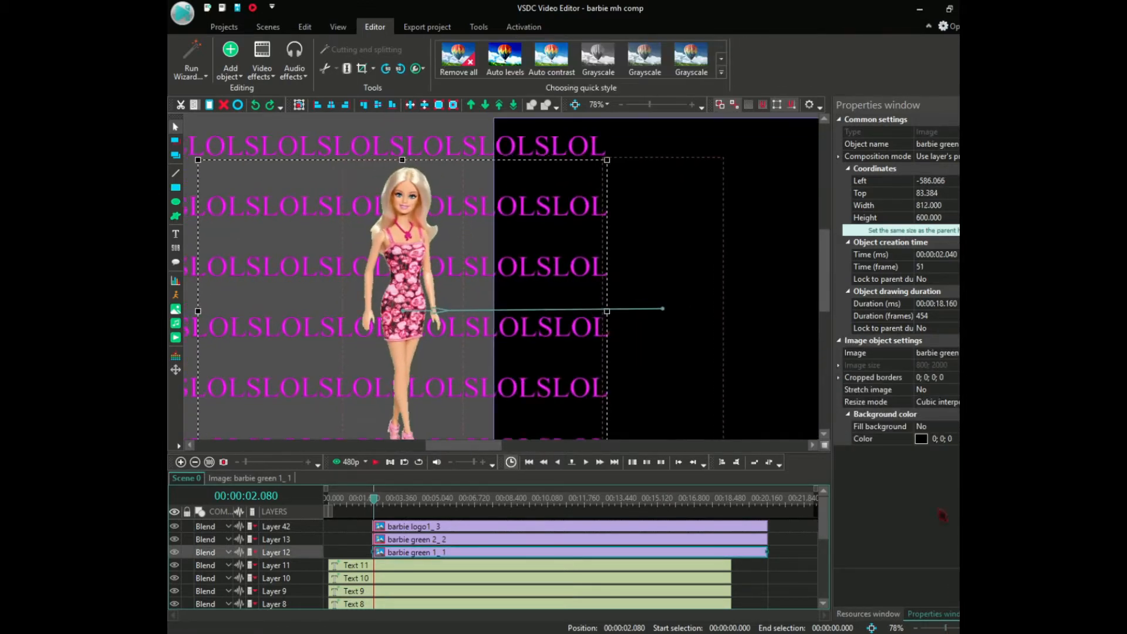
scroll(825, 276, "down", 1)
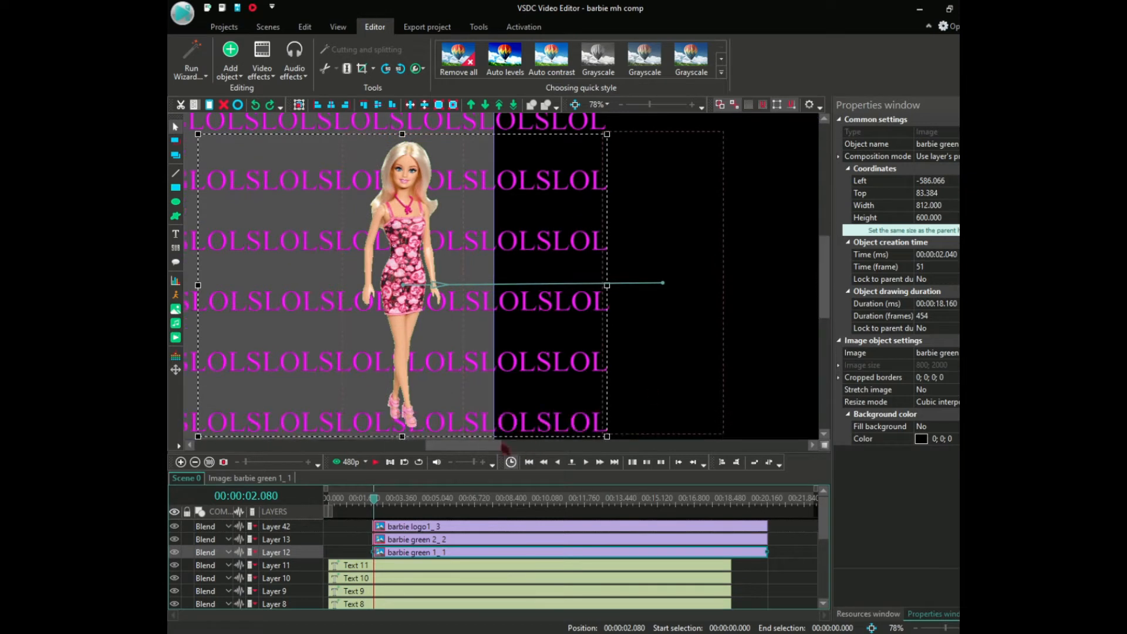
double_click(467, 558)
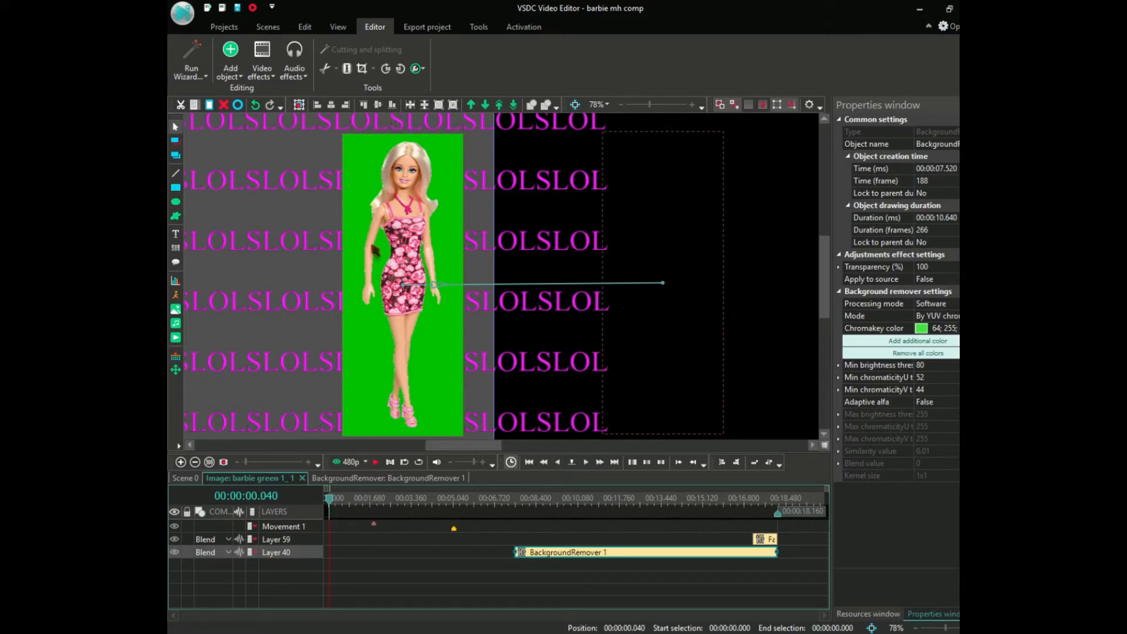
left_click_drag(320, 546, 304, 546)
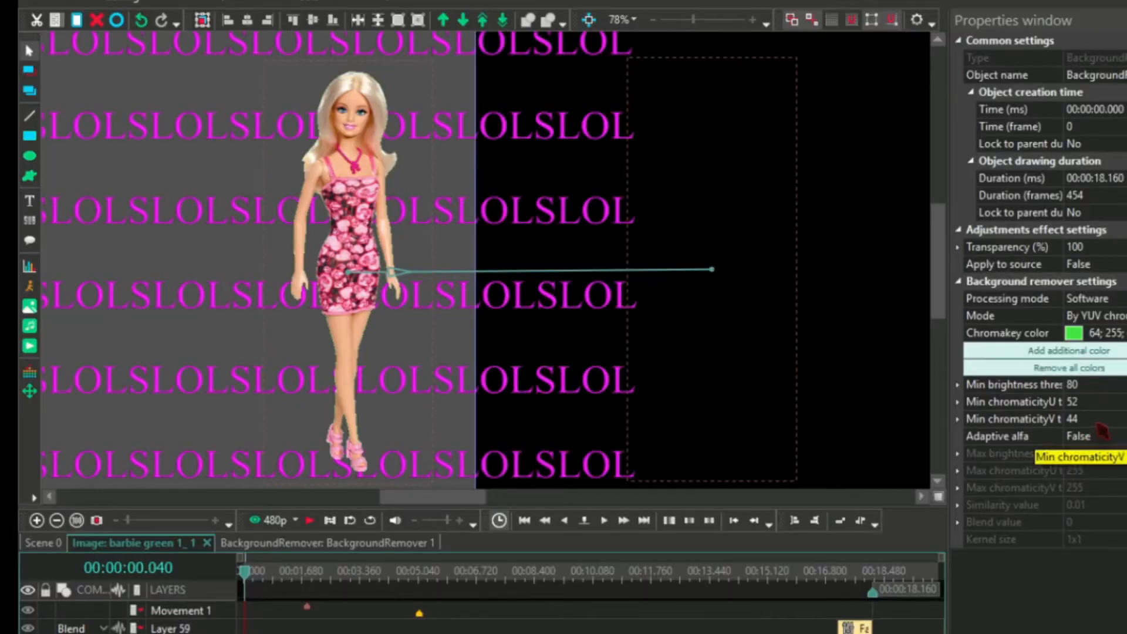
Step: Test the background remover's minimum chromaticityV threshold at 0 and 60, and settle on 57
left_click(1096, 419)
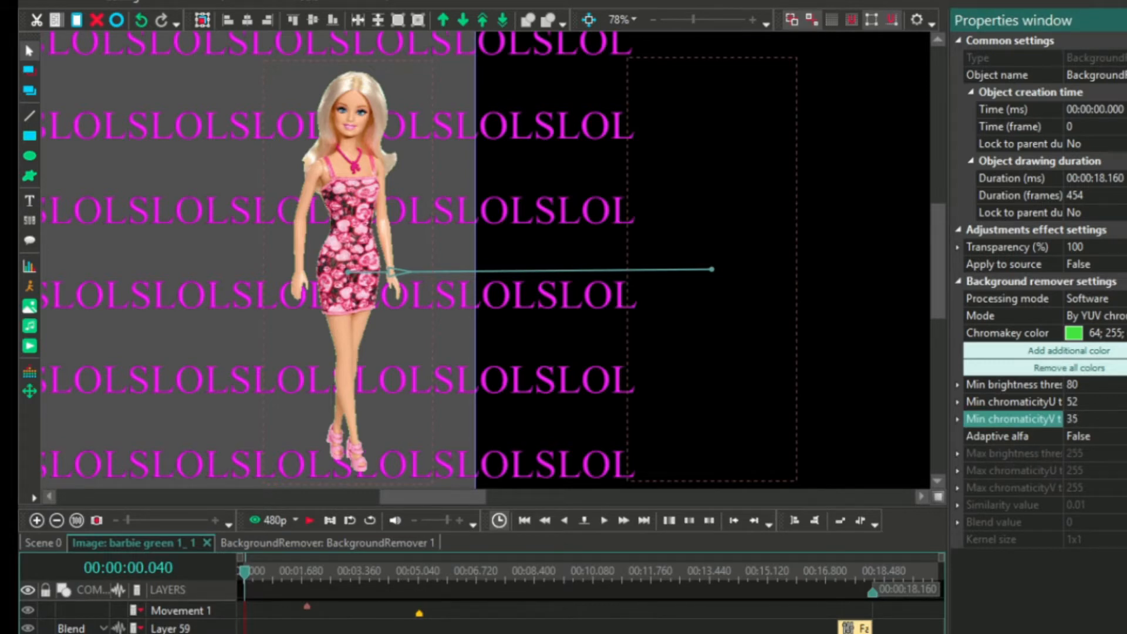
key("BackSpace")
key("BackSpace")
type("0")
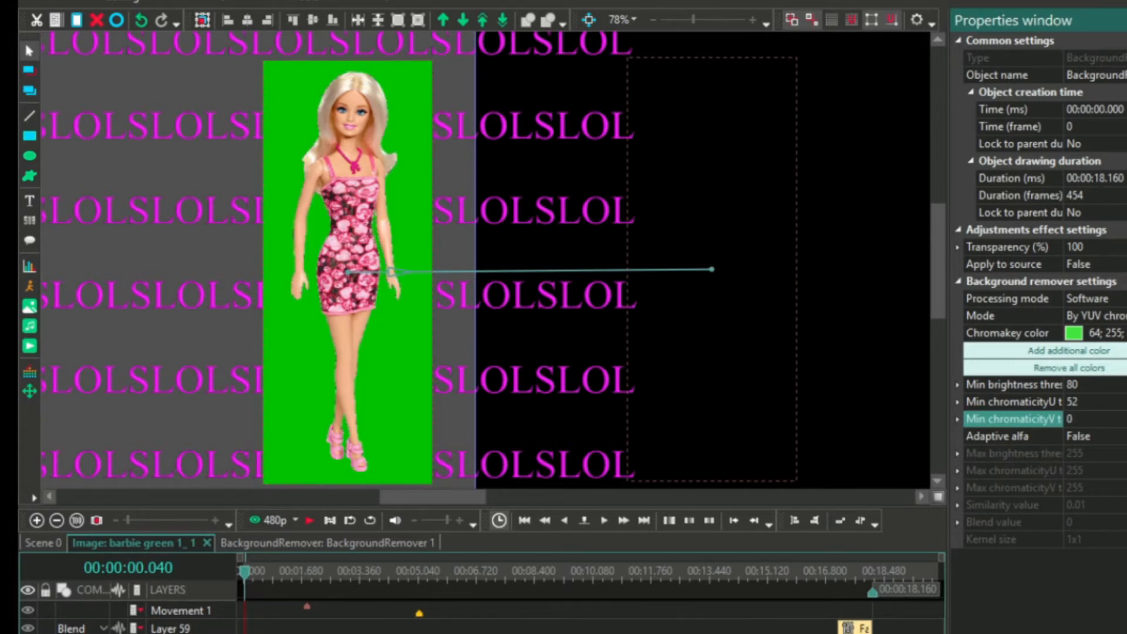
key("BackSpace")
type("1")
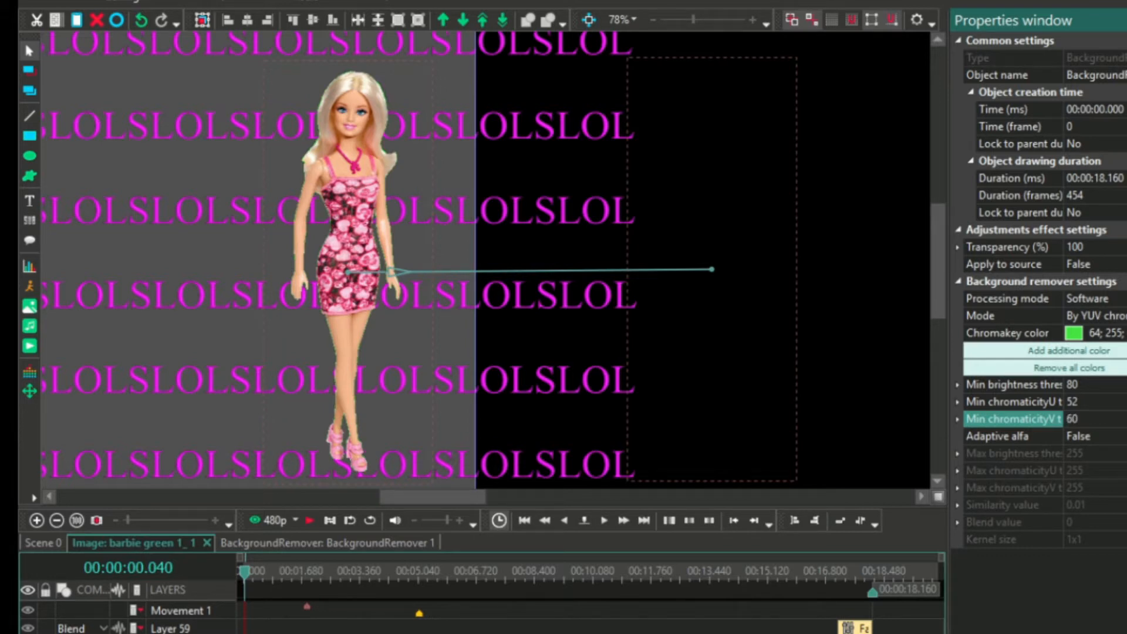
Step: Lower the minimum chromaticityU threshold to 28 while checking the doll's edges at 390% magnification
left_click(1014, 402)
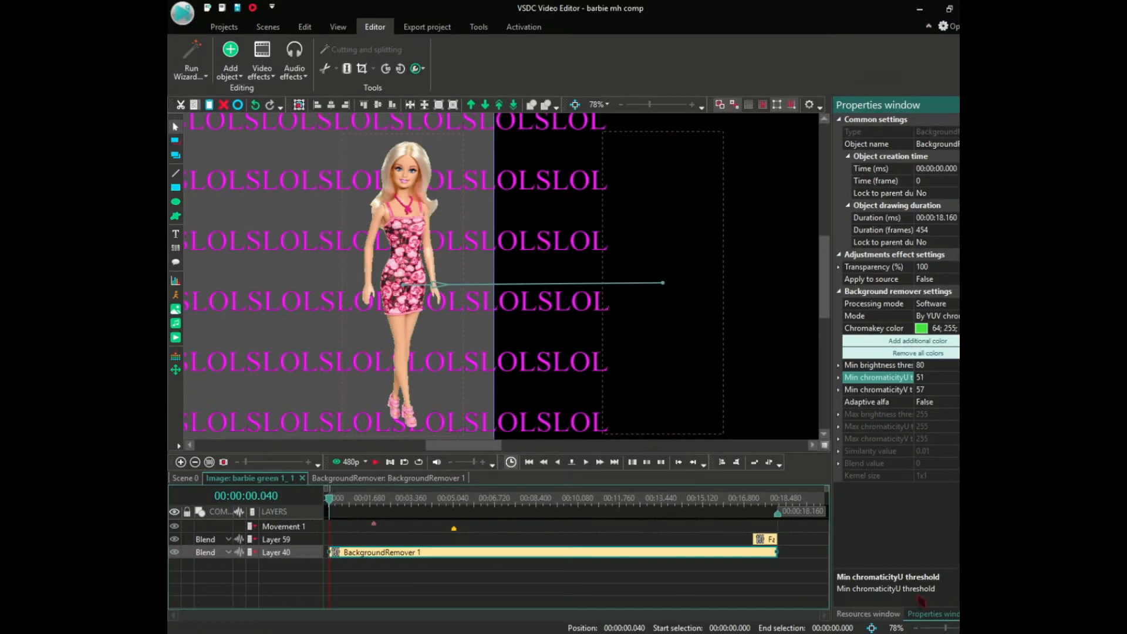
left_click_drag(948, 630, 970, 629)
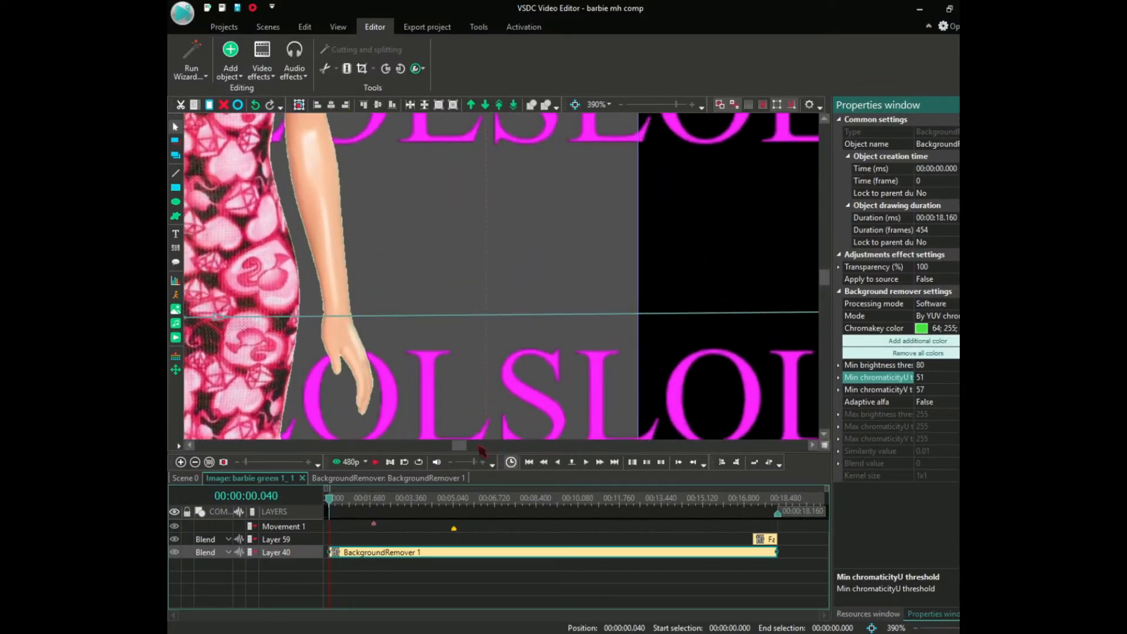
left_click_drag(460, 446, 456, 447)
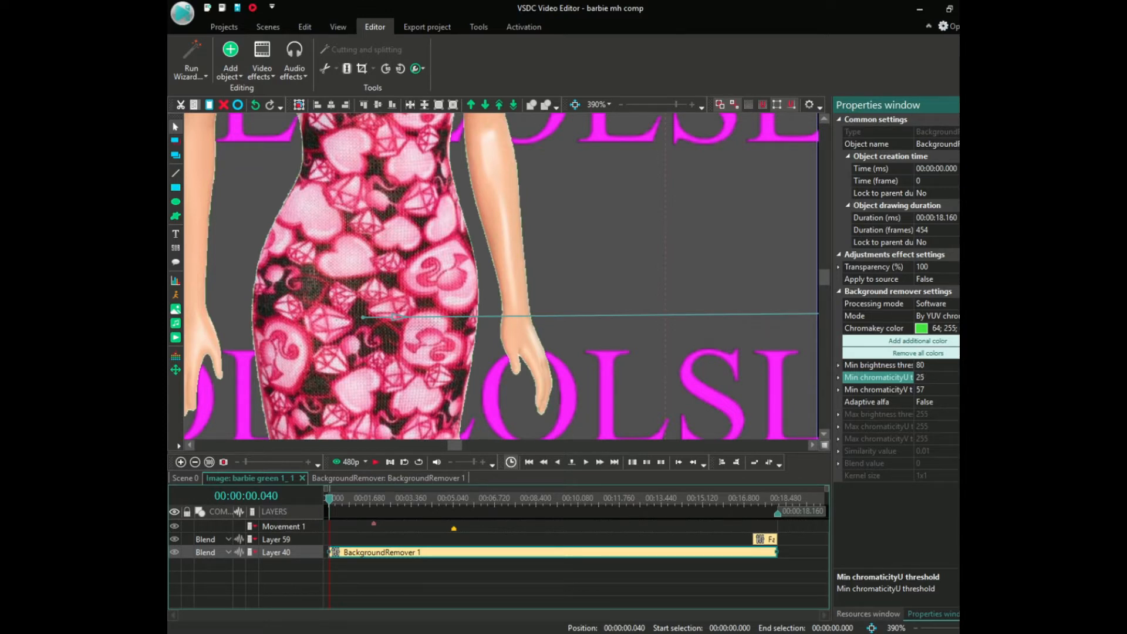
Step: Try minimum brightness thresholds of 56 and 159 on the background remover, and undo the changes
left_click(879, 365)
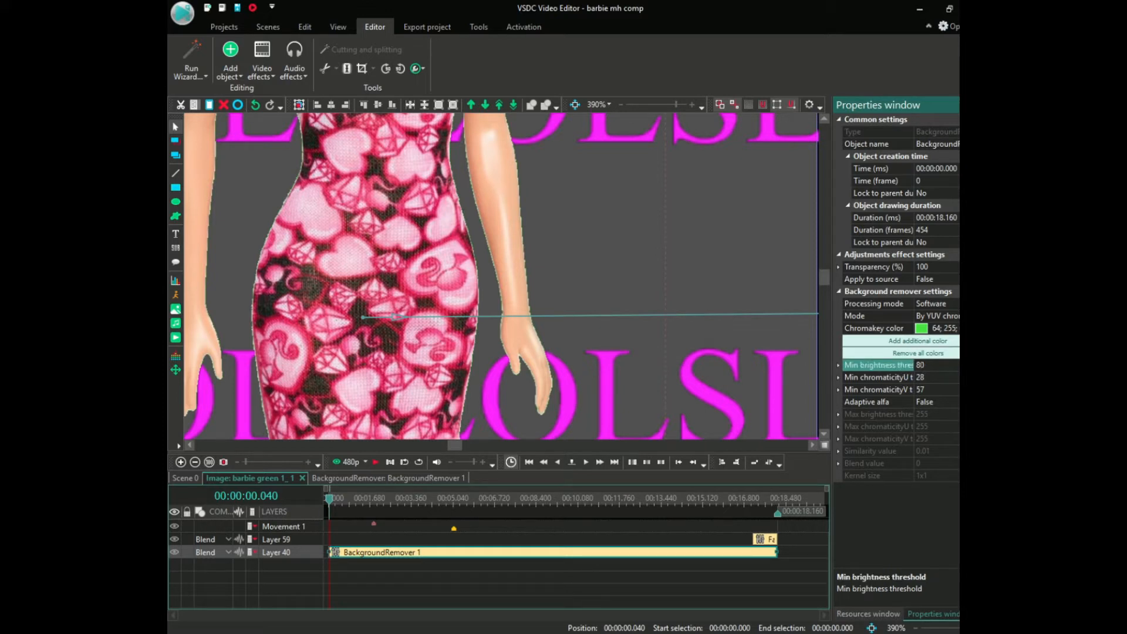
left_click_drag(973, 365, 970, 366)
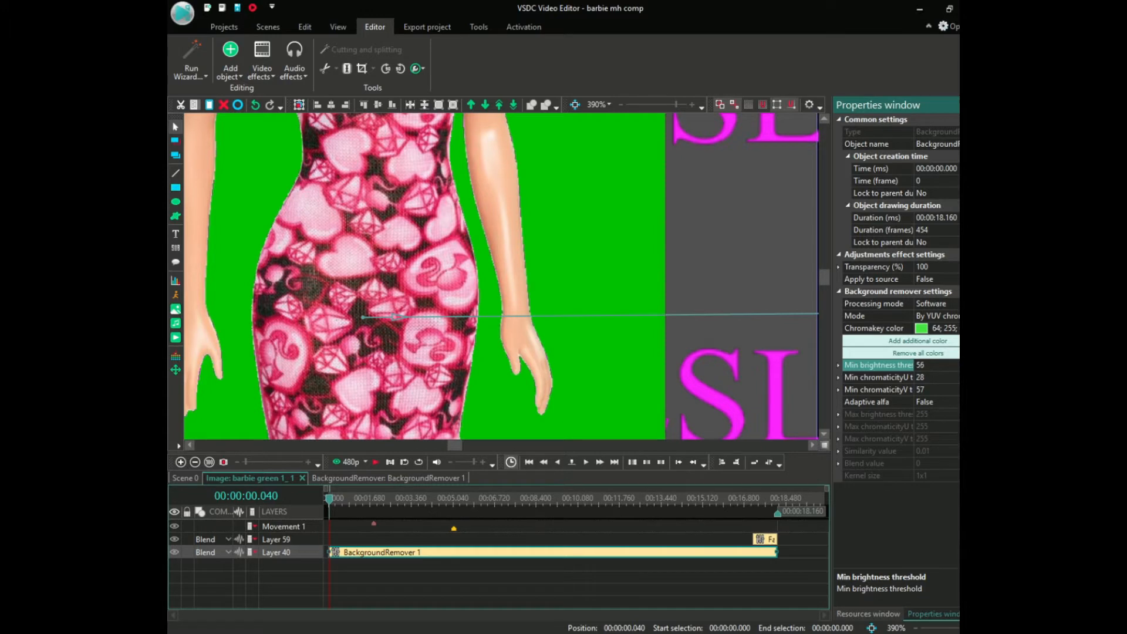
left_click_drag(972, 365, 976, 365)
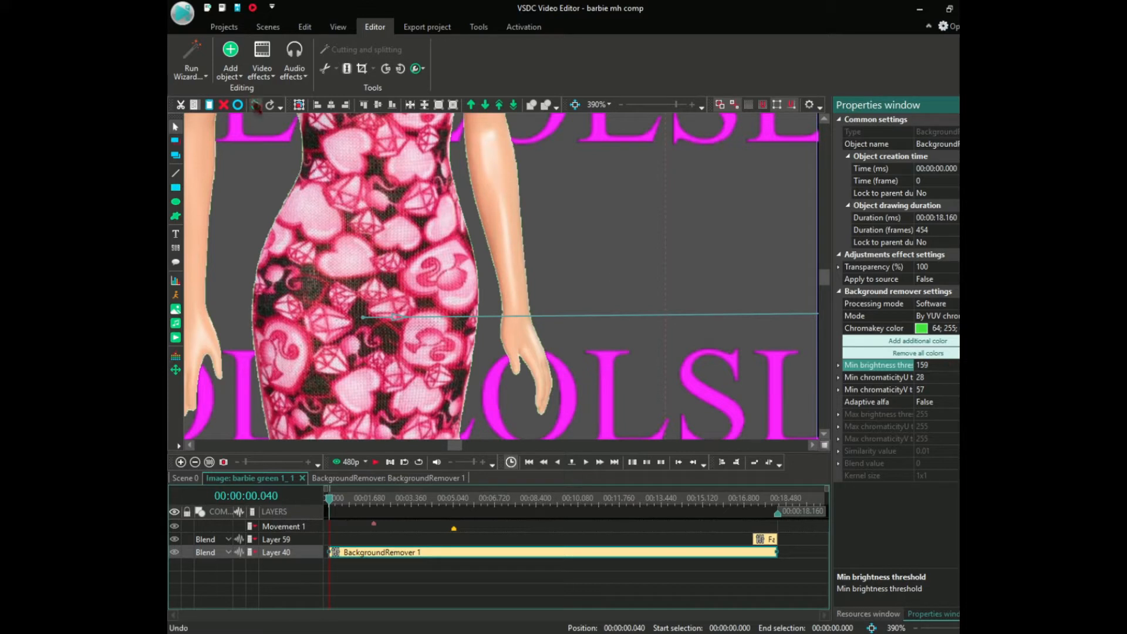
left_click(255, 104)
Step: Return to the main scene and insert the green-screen doll image again into the existing layer, using the cursor position setting
left_click_drag(972, 628, 944, 630)
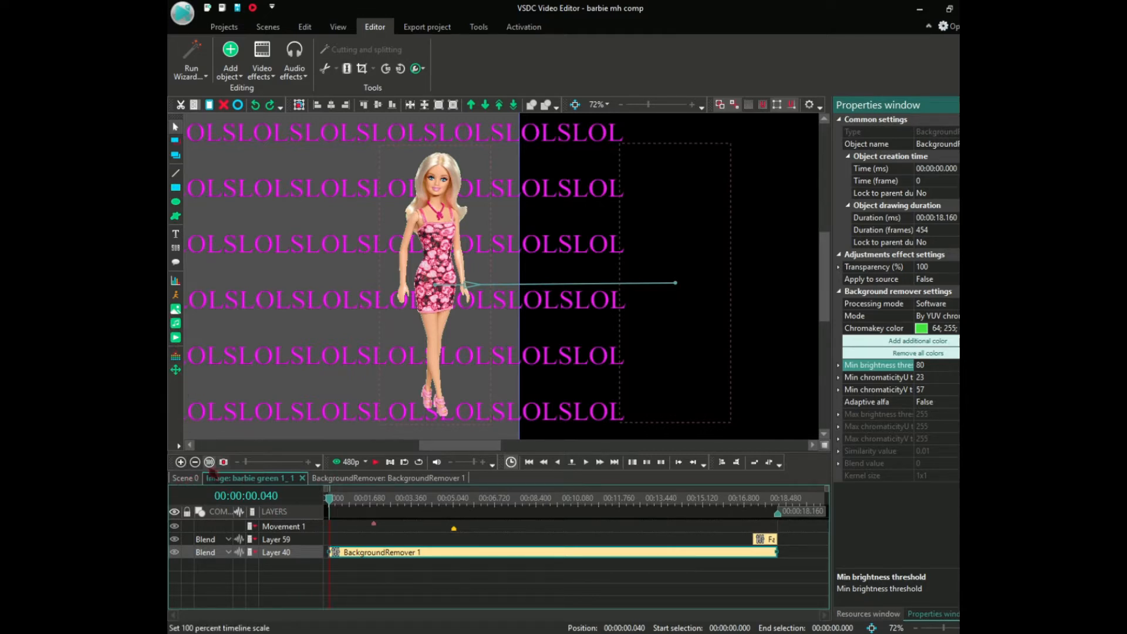
left_click(186, 478)
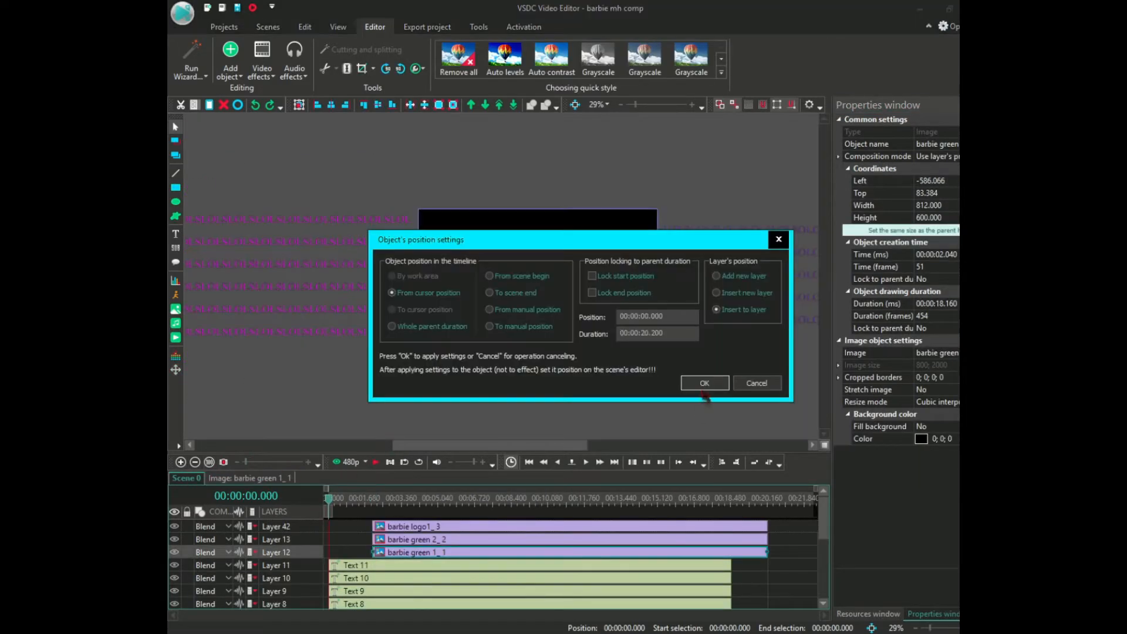
left_click(704, 385)
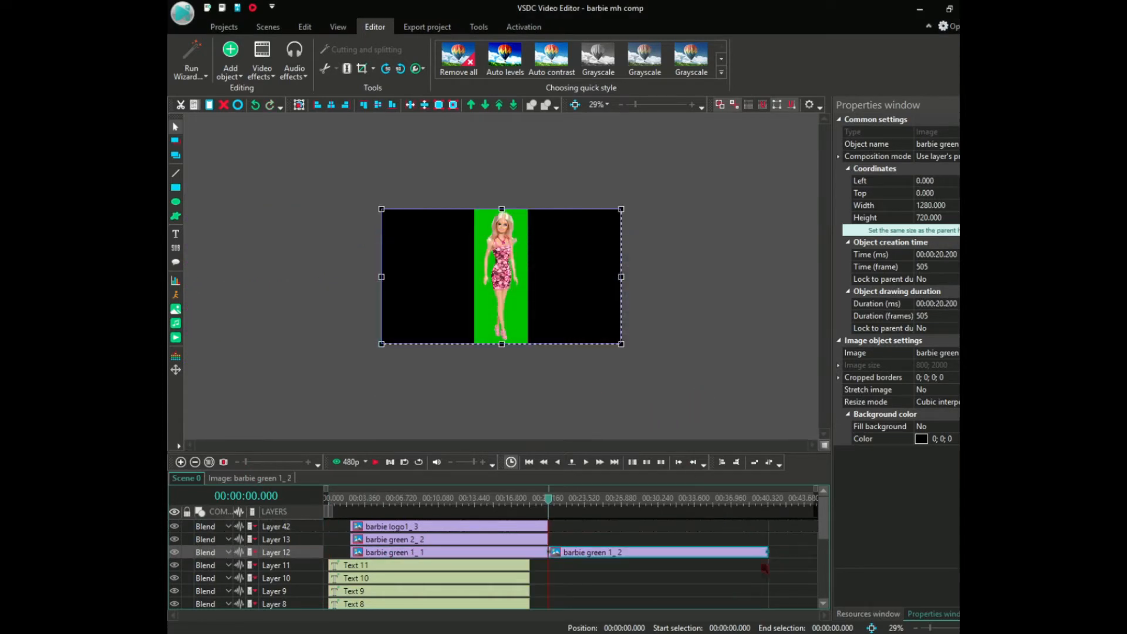
Step: Place the new barbie green 1_2 image on its own layer above barbie logo1_3, starting at 00:00:02.040
left_click_drag(678, 557, 675, 526)
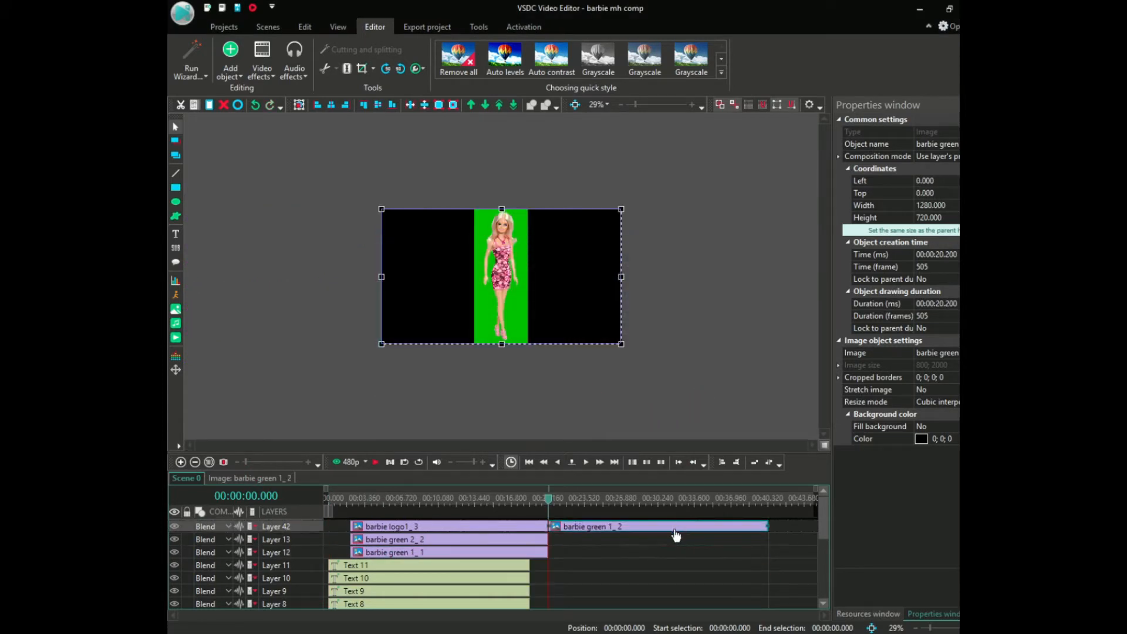
right_click(674, 531)
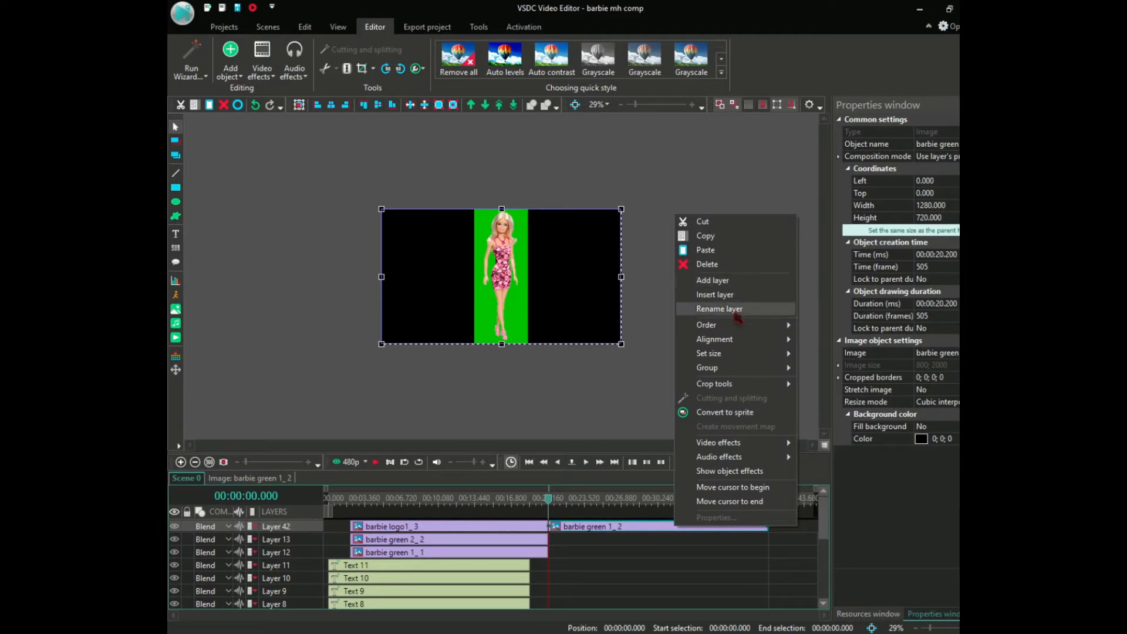
mouse_move(740, 327)
left_click(827, 328)
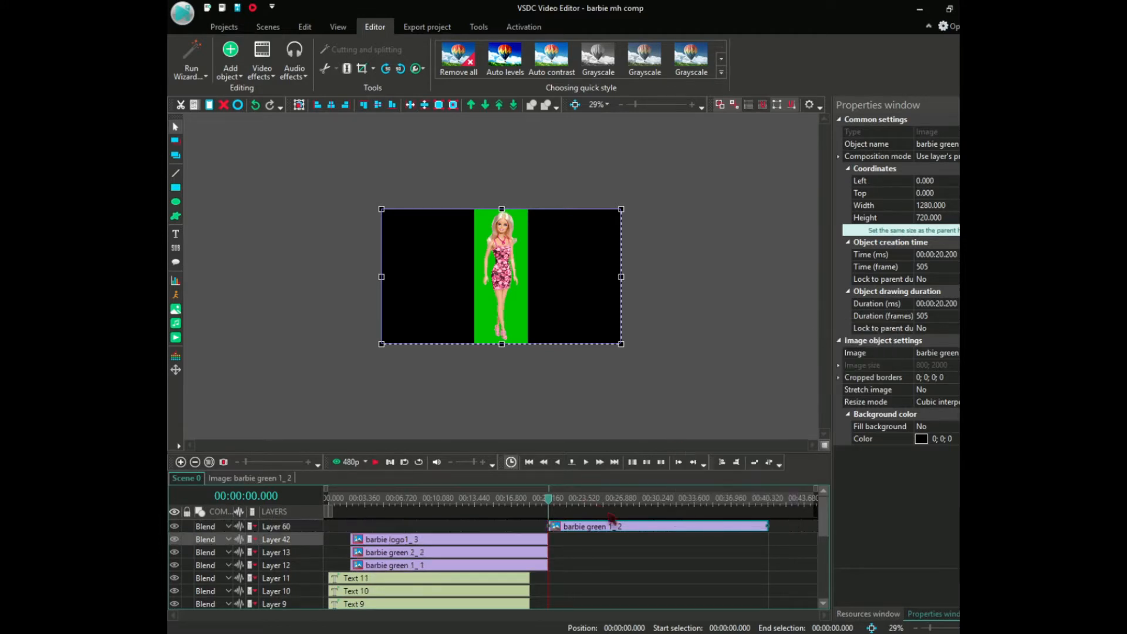
left_click_drag(633, 527, 428, 528)
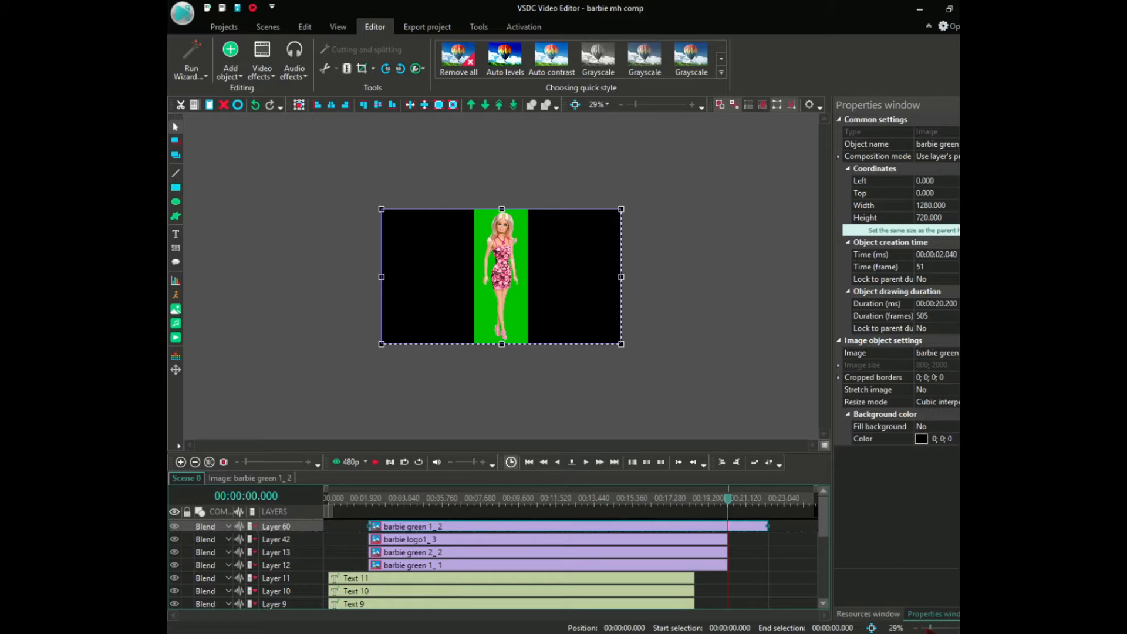
Step: Shrink the barbie green 1_2 image to about 425 × 467 and check the frame at 00:00:11.160
left_click_drag(930, 627, 943, 628)
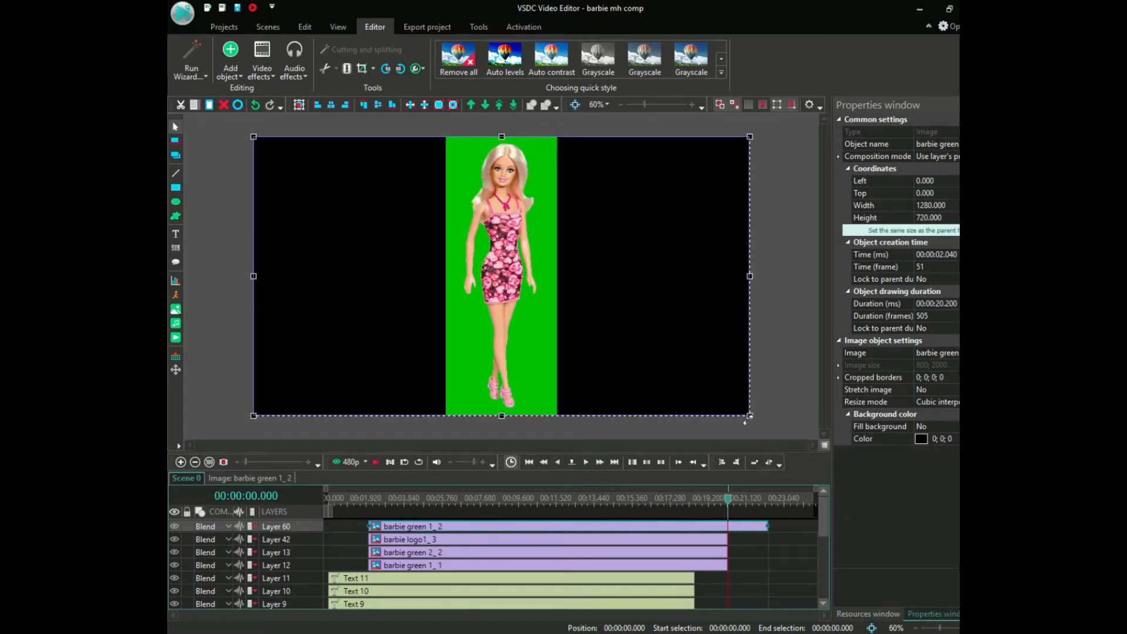
left_click_drag(750, 415, 418, 317)
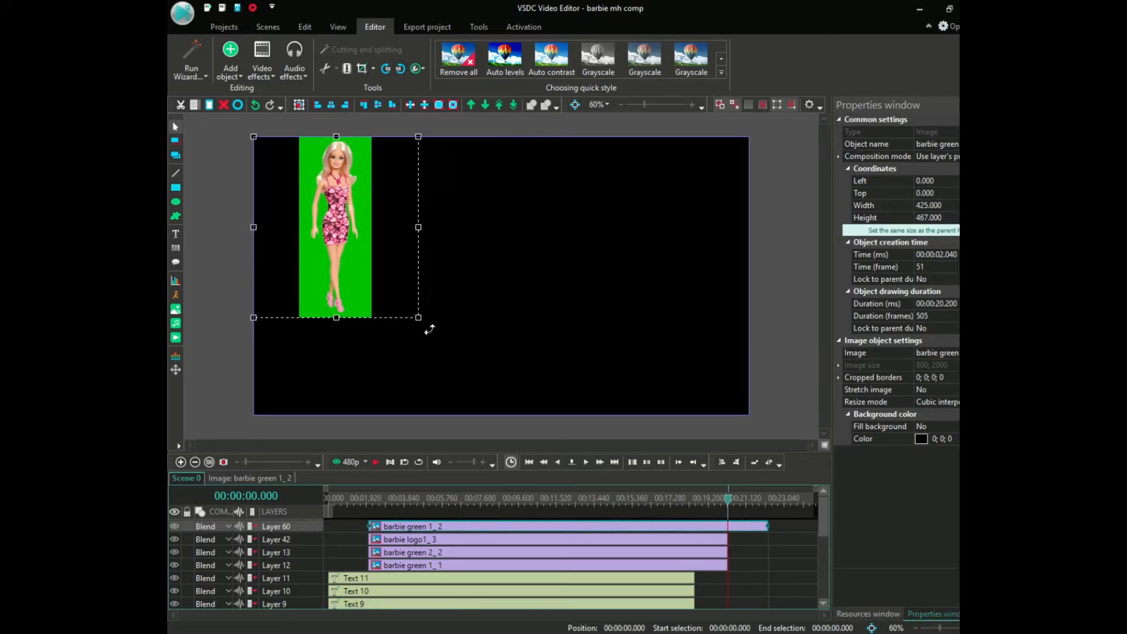
left_click_drag(728, 500, 549, 505)
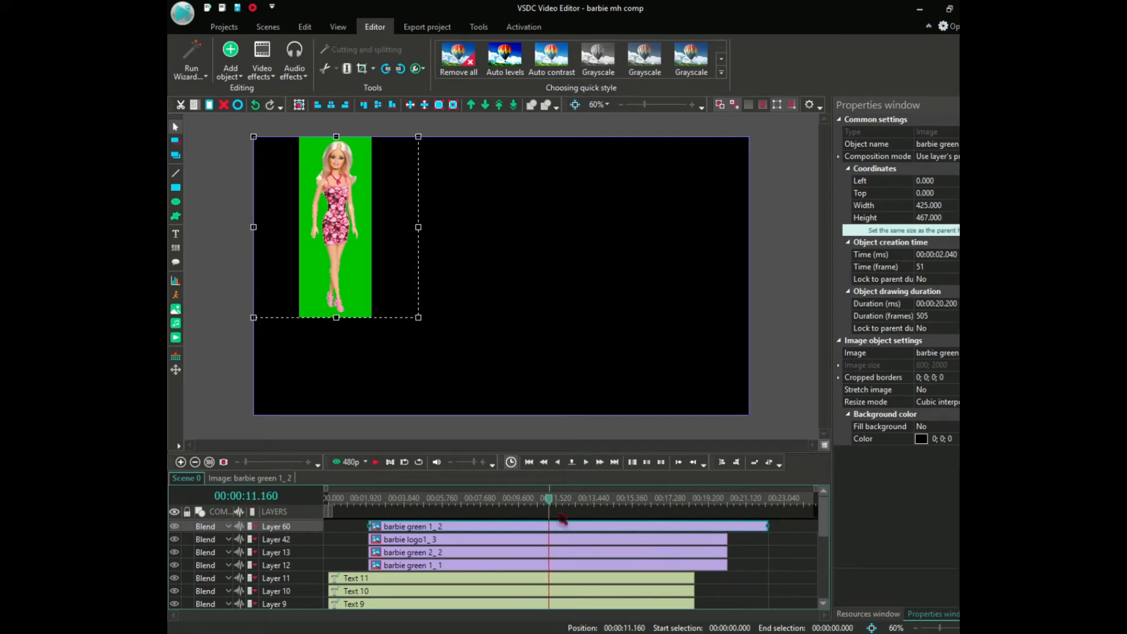
Step: Trim barbie green 1_2 to a duration of 00:00:18.160 and shift its start to 00:00:00.360
left_click_drag(761, 532, 722, 532)
left_click_drag(573, 502, 359, 502)
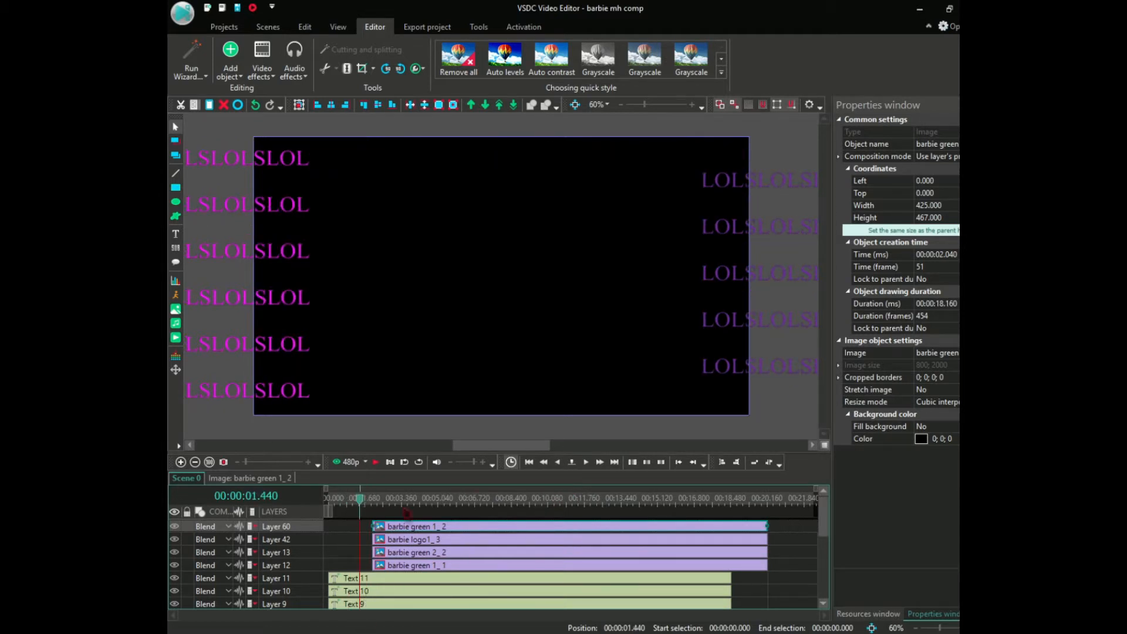
left_click_drag(440, 528, 404, 527)
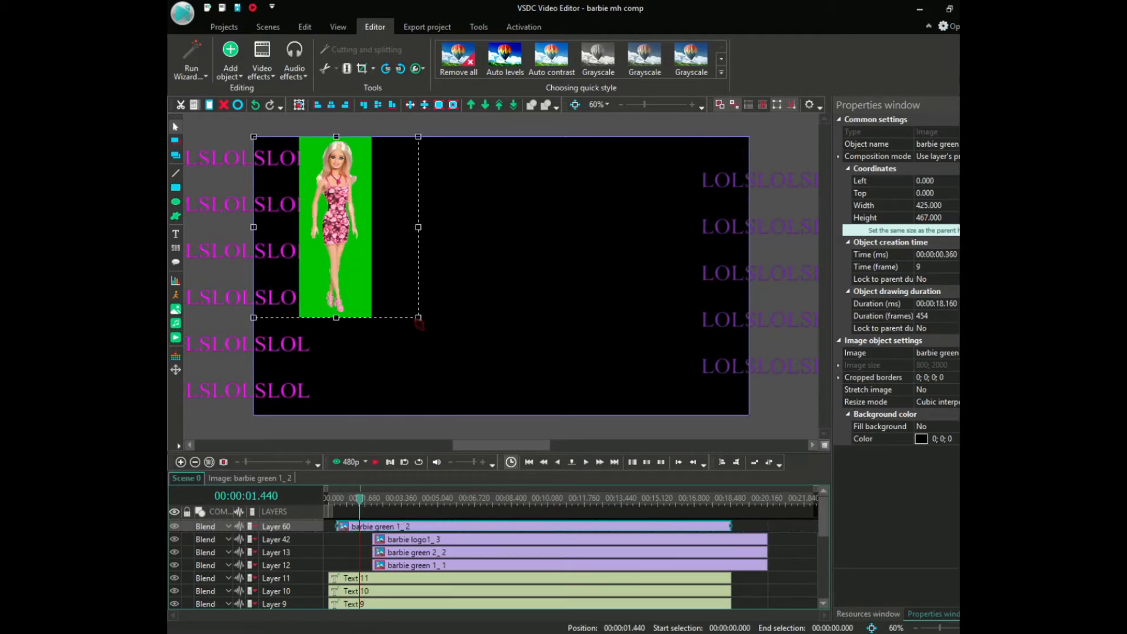
Step: Enlarge barbie green 1_2 to about 1058 × 684 and move it to a left coordinate of about -58
left_click_drag(419, 321, 664, 402)
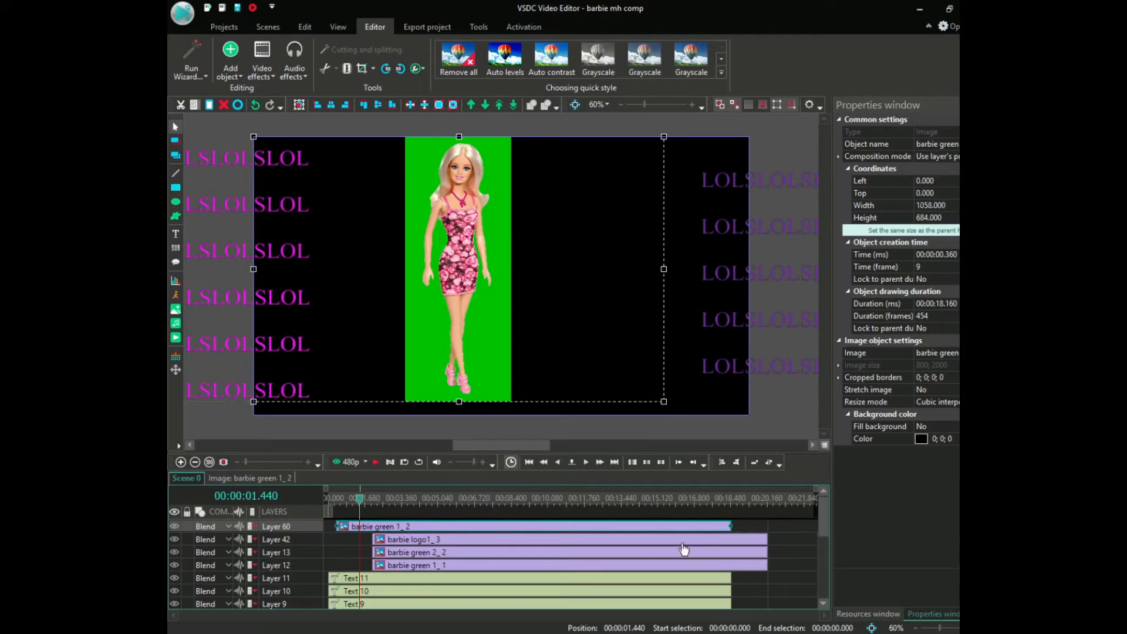
left_click_drag(469, 243, 445, 246)
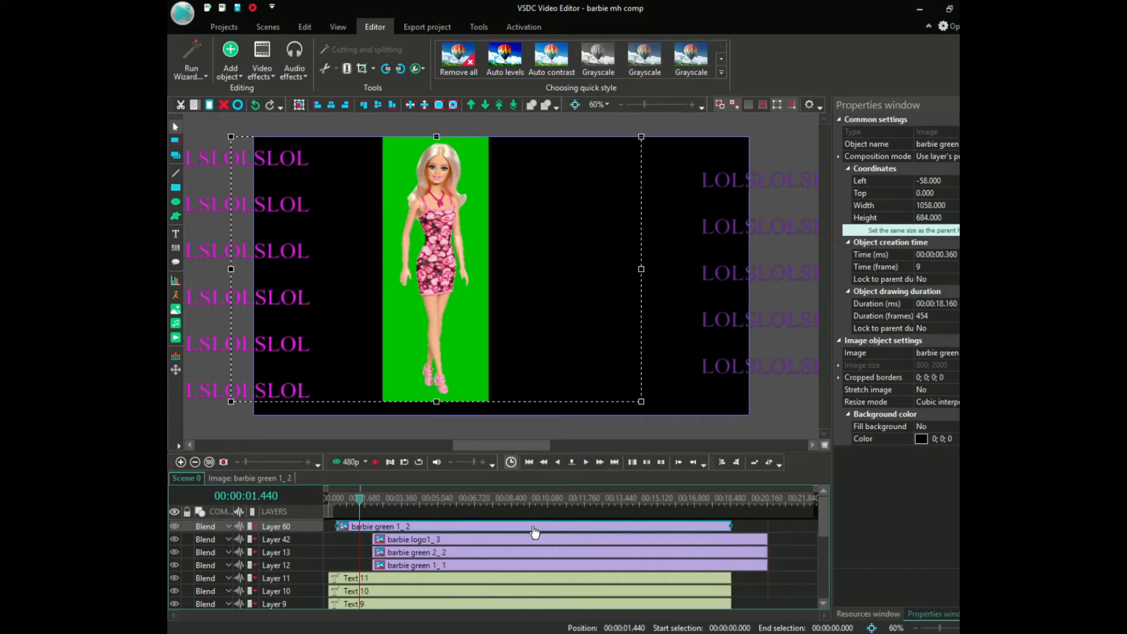
Step: Add a Movement effect running to the object end on barbie green 1_2, with its path ending at about X 900, Y 343
double_click(464, 526)
left_click(176, 370)
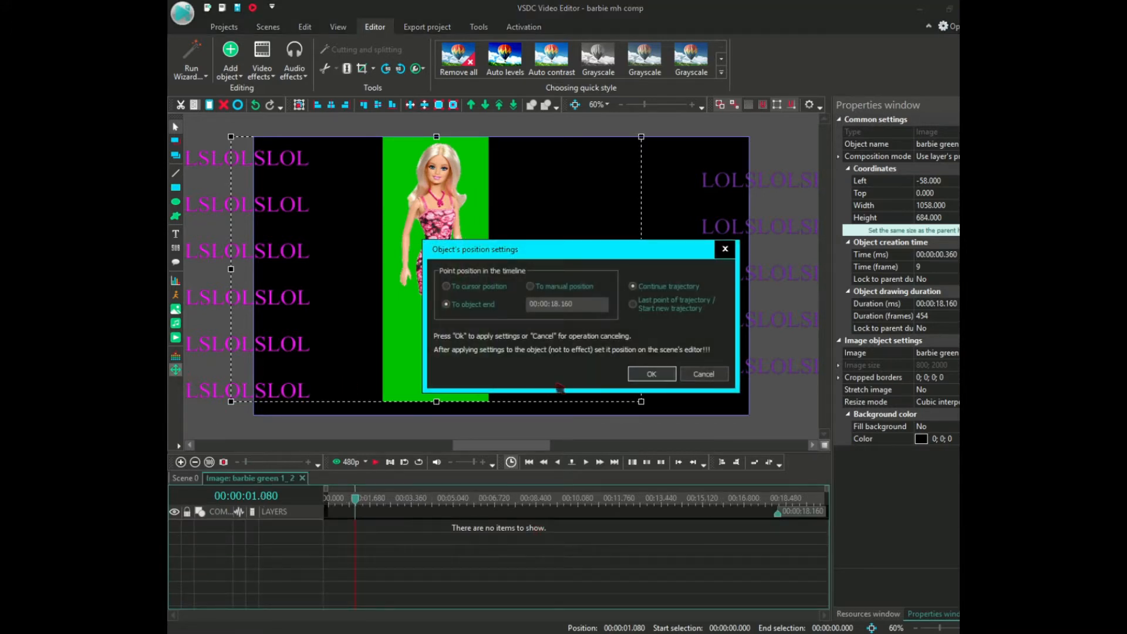
left_click(654, 375)
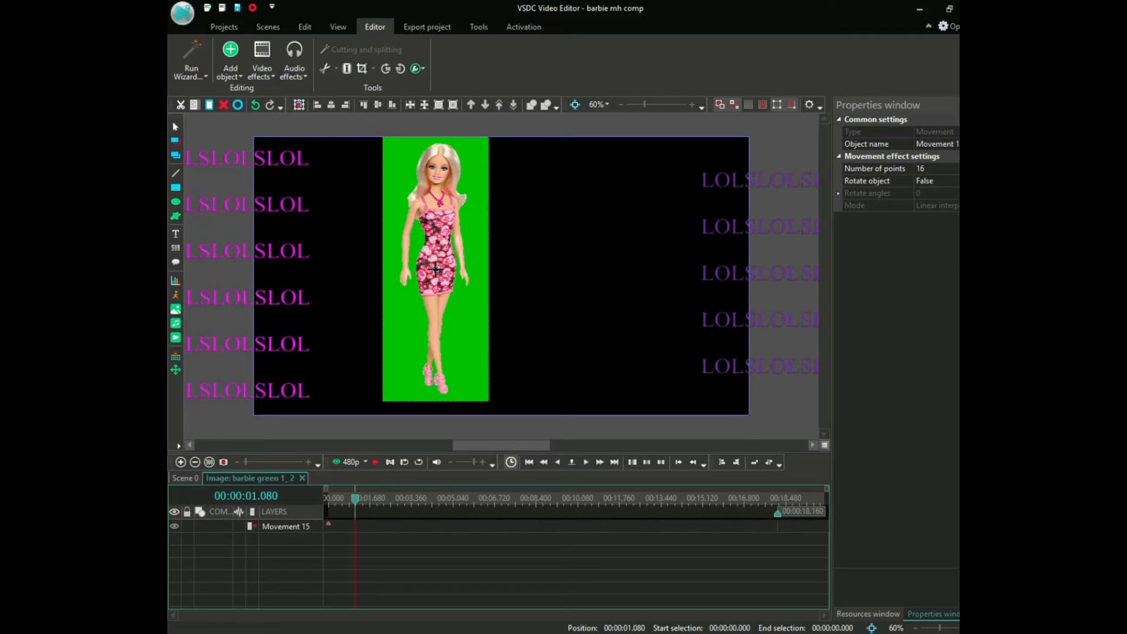
left_click_drag(435, 269, 603, 269)
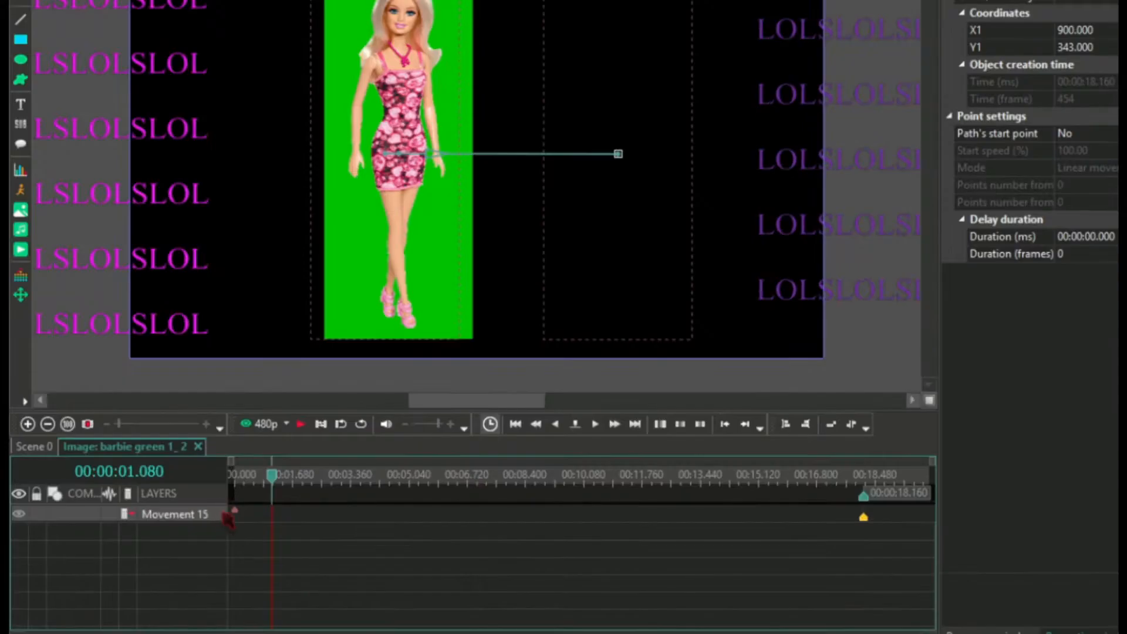
Step: Shift the Movement effect's start point to 00:00:01.640 and preview the motion from the beginning
left_click(329, 522)
mouse_move(288, 517)
left_mouse_down()
mouse_move(476, 516)
mouse_move(294, 516)
left_mouse_up()
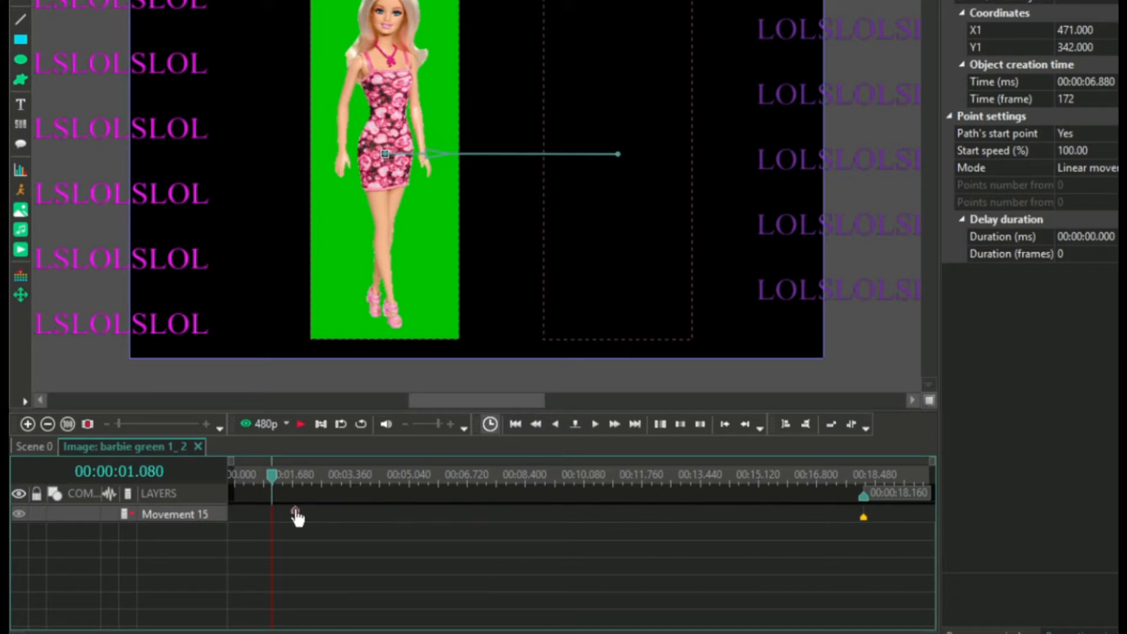
left_click(233, 482)
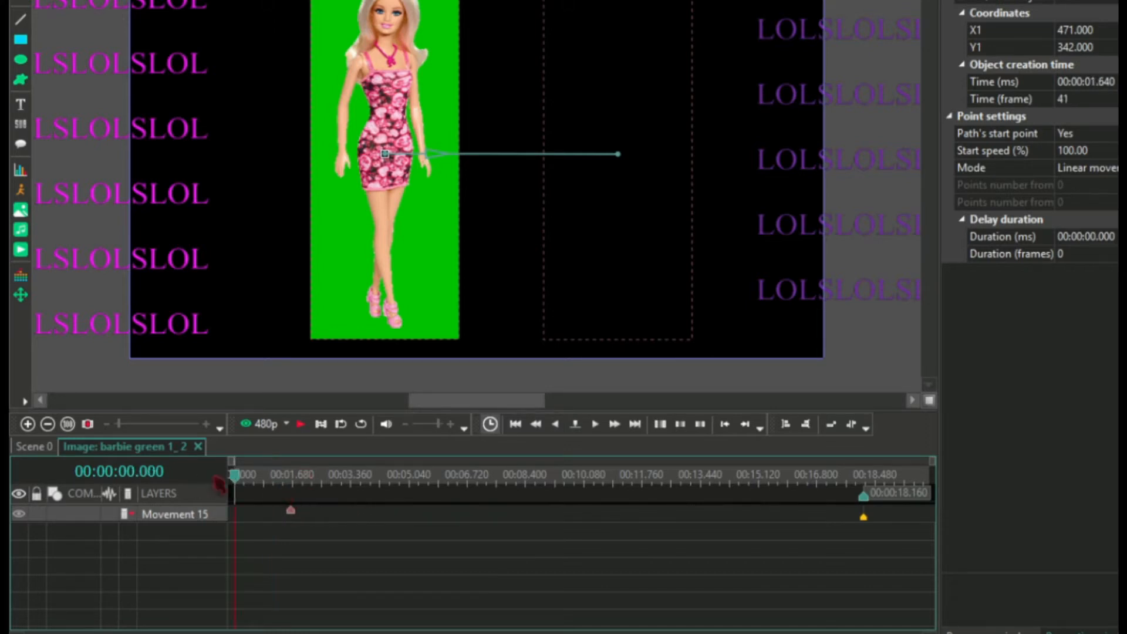
left_click(302, 424)
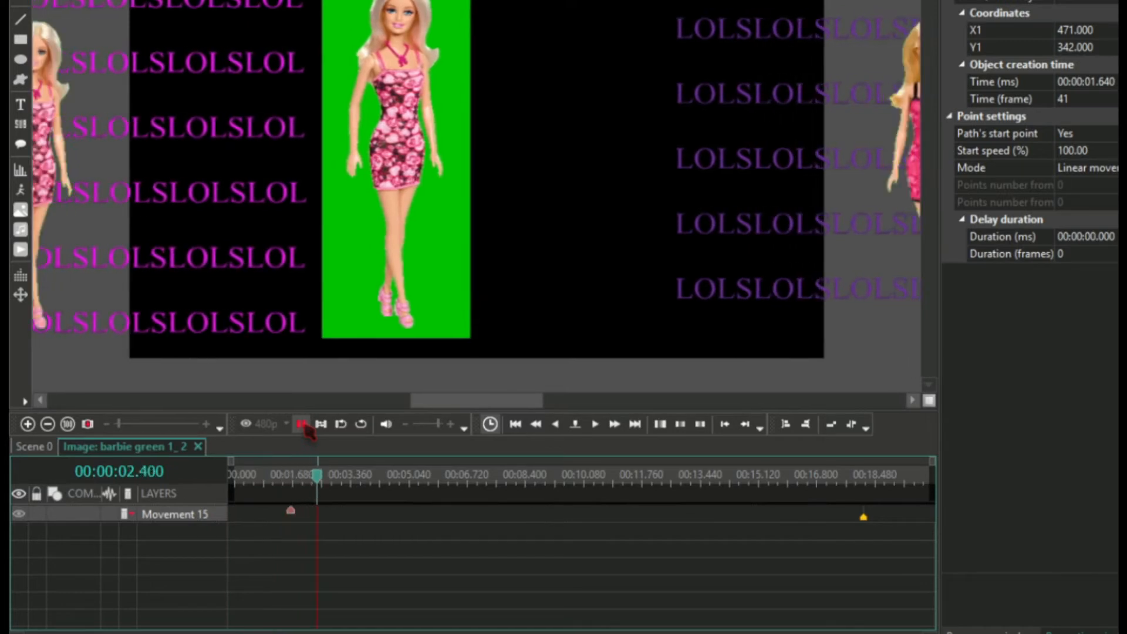
left_click(302, 424)
Step: Shift the movement path's end point to 00:00:06.600 and preview the faster motion from the beginning
left_click_drag(865, 524, 465, 529)
left_click_drag(326, 483, 234, 480)
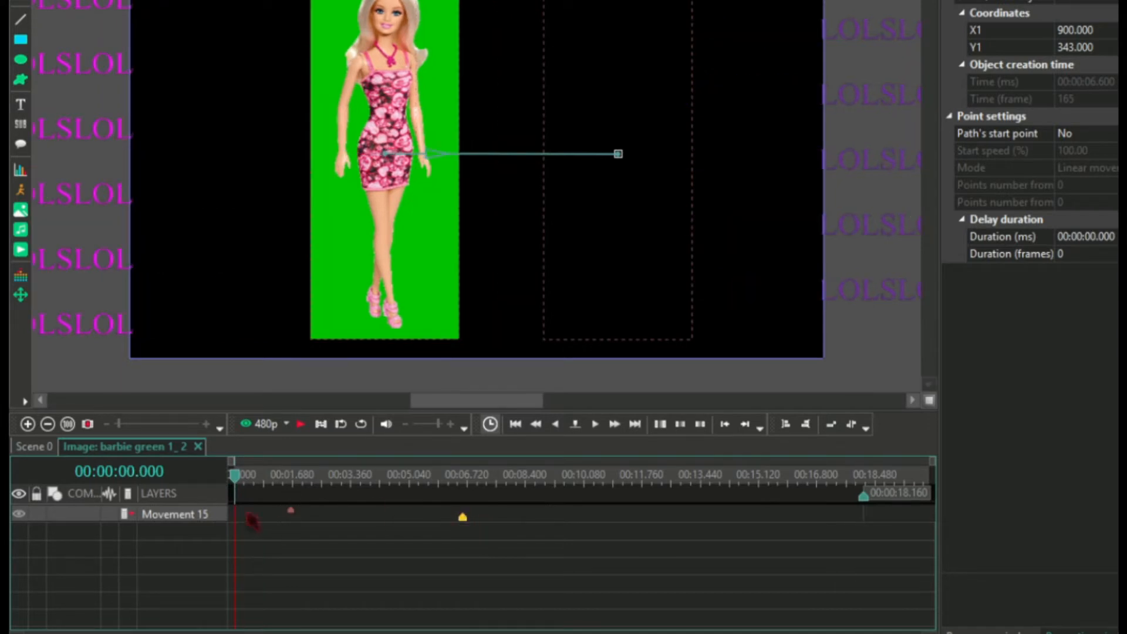
left_click(302, 423)
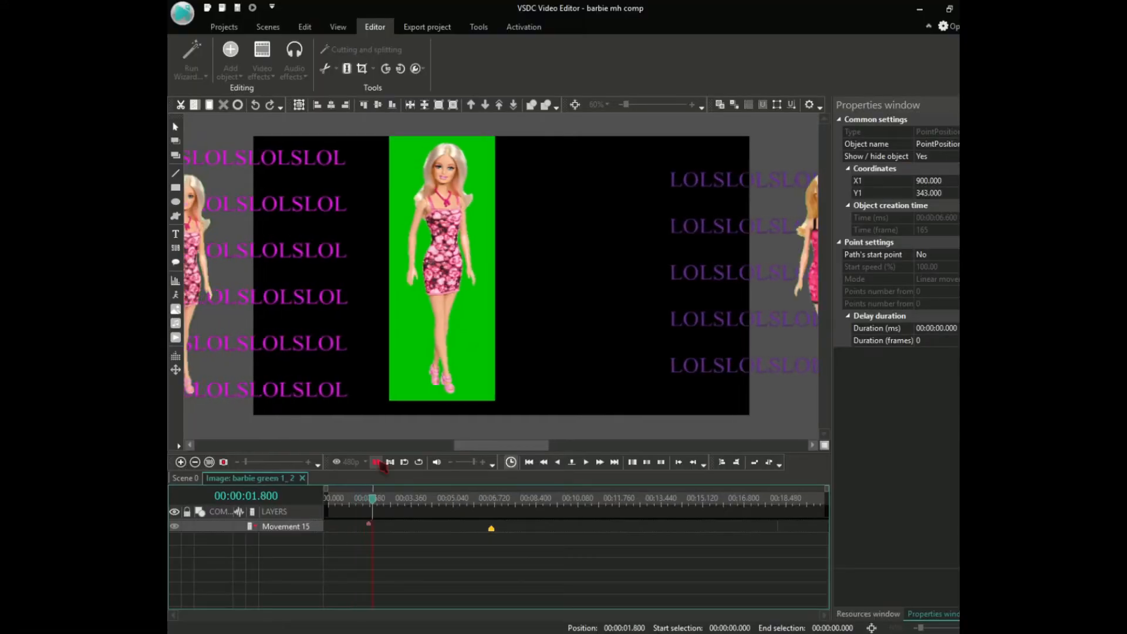
left_click(485, 534)
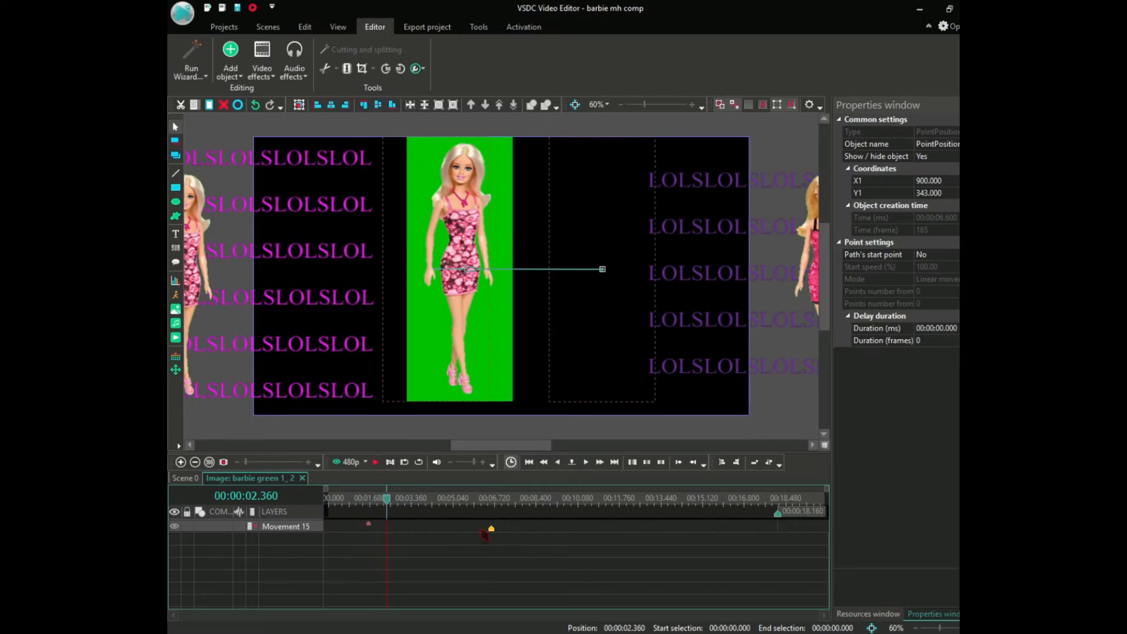
Step: Shift the movement path's end point to 00:00:02.520 and play the resulting quick motion
left_click_drag(492, 535, 392, 532)
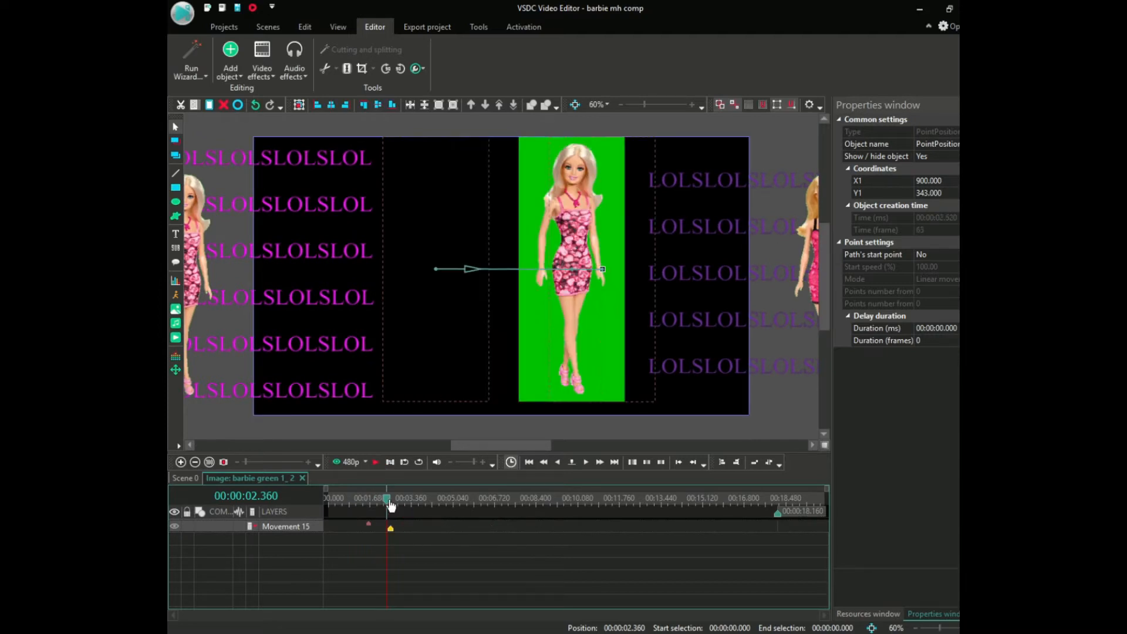
left_click(376, 462)
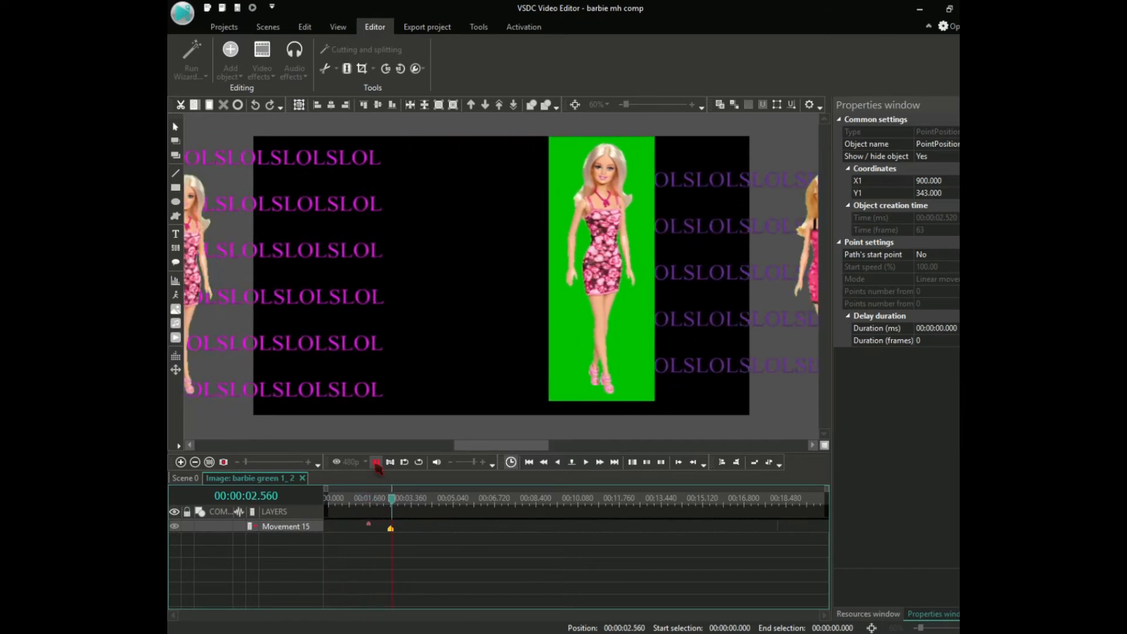
left_click(380, 520)
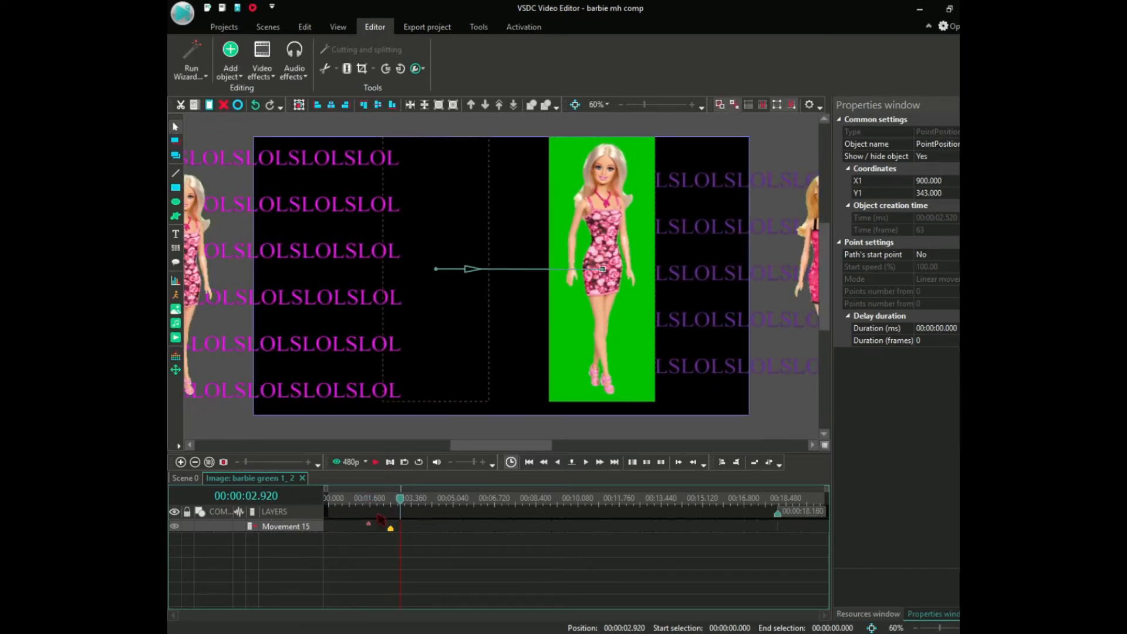
Step: Return to Scene 0 and delete the barbie green 1_2 image on Layer 60
left_click(194, 479)
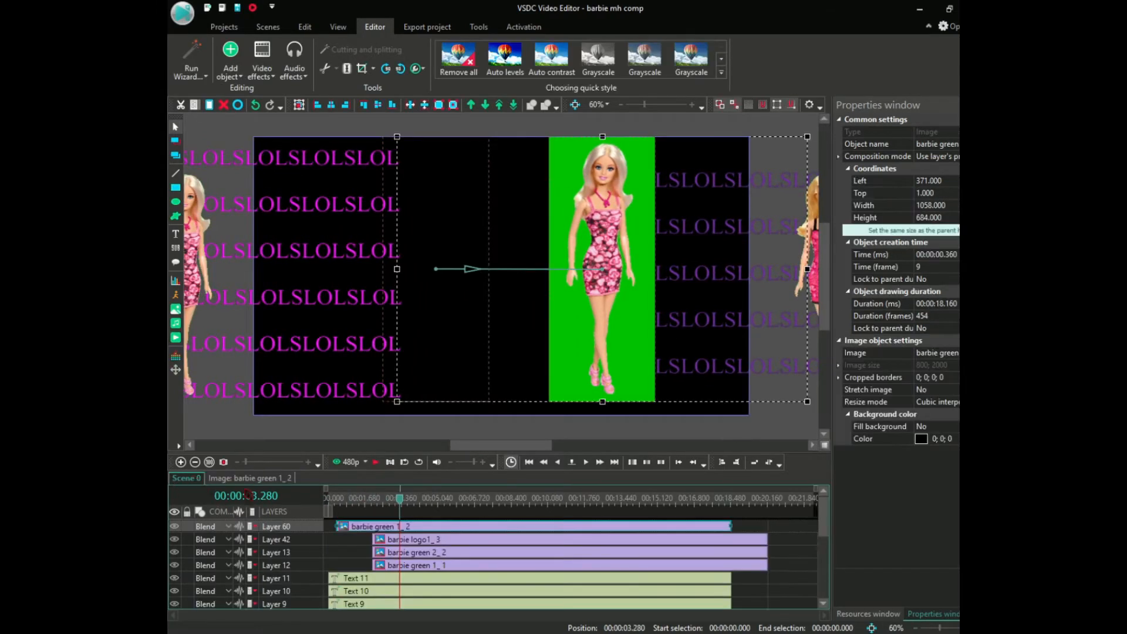
right_click(421, 527)
left_click(521, 265)
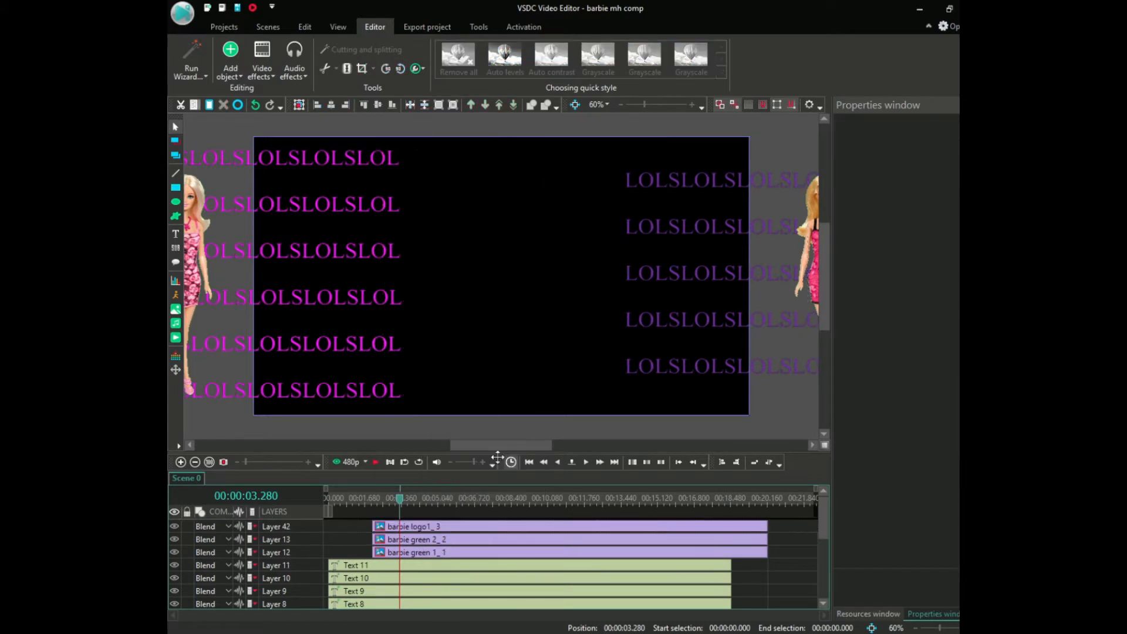
Step: Open the effects timeline of barbie green 2_2 and look at the position settings for a Movement effect without adding one
mouse_move(824, 525)
left_mouse_down()
mouse_move(835, 599)
mouse_move(826, 511)
left_mouse_up()
left_click_drag(483, 450, 560, 448)
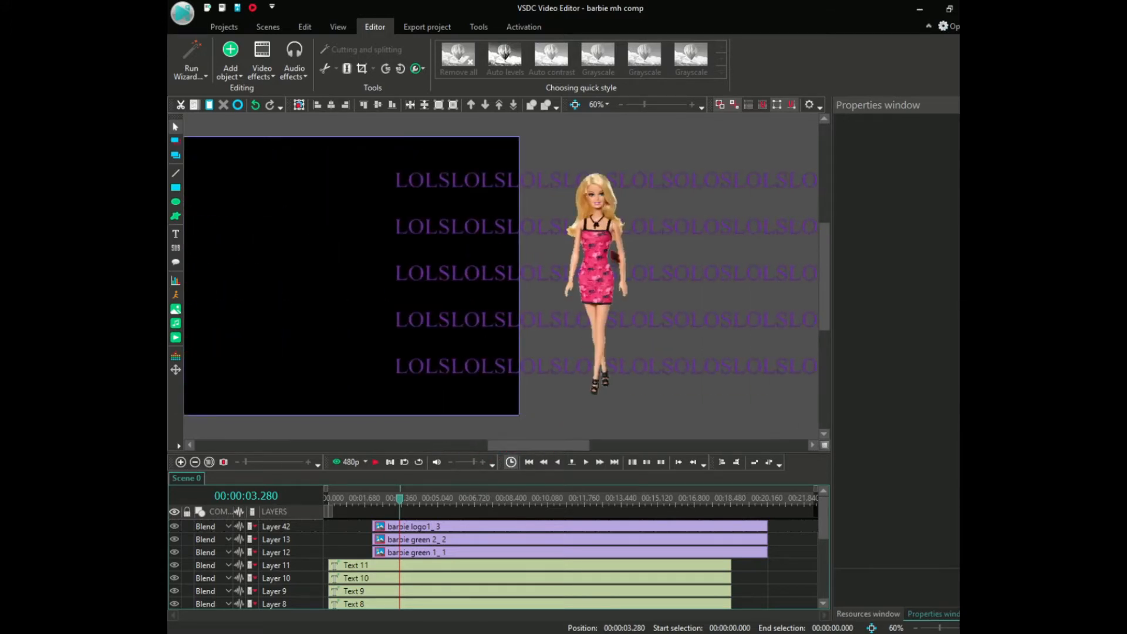
left_click(462, 541)
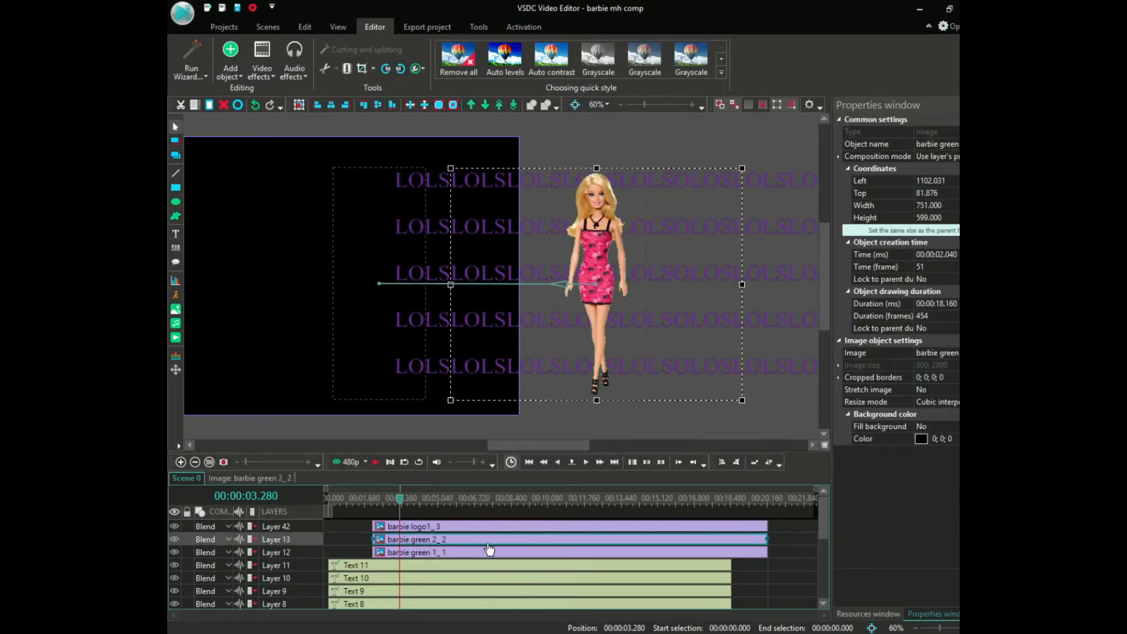
double_click(489, 541)
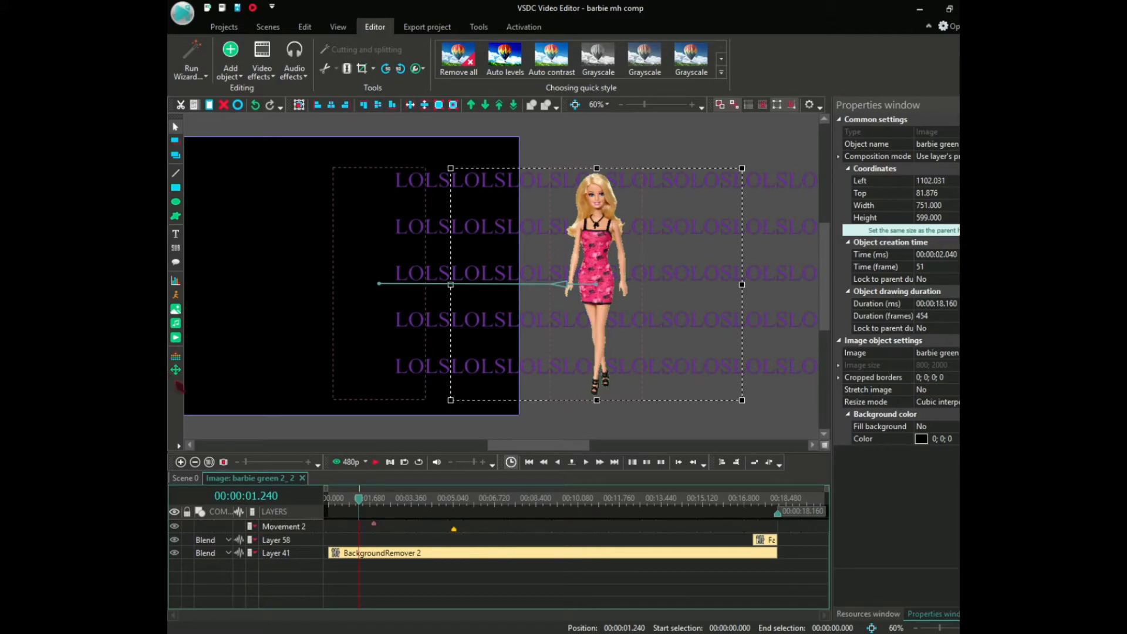
left_click(175, 370)
left_click(702, 373)
Step: Enlarge the timeline scale and place the playhead on Movement 2's start point at 00:00:01.840
left_click_drag(359, 504, 354, 506)
left_click(181, 463)
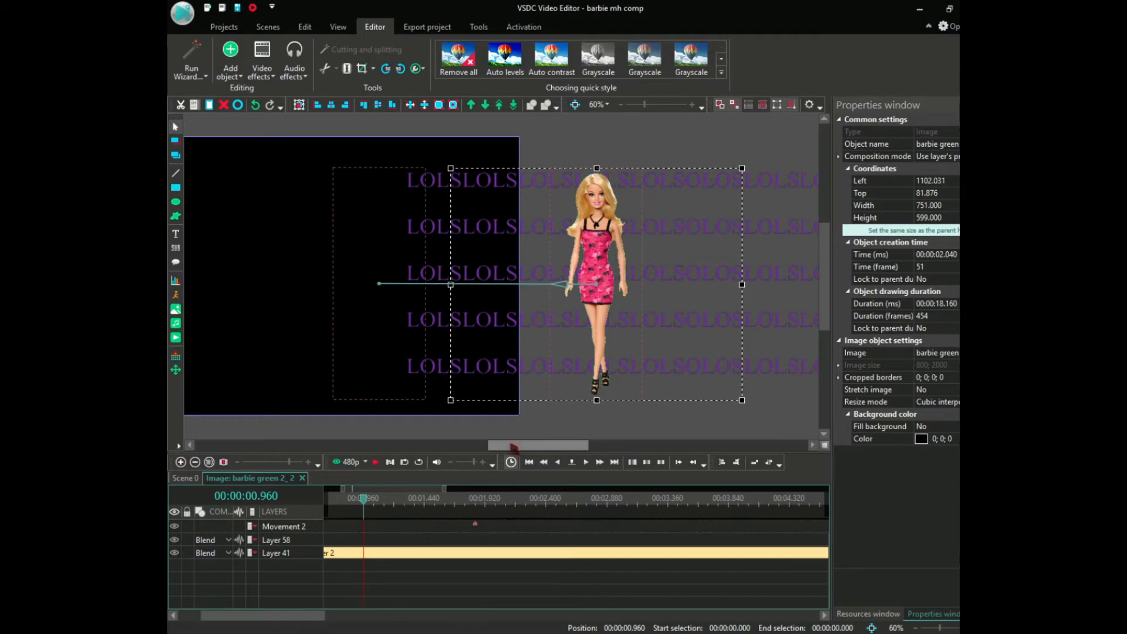
left_click_drag(528, 445, 499, 449)
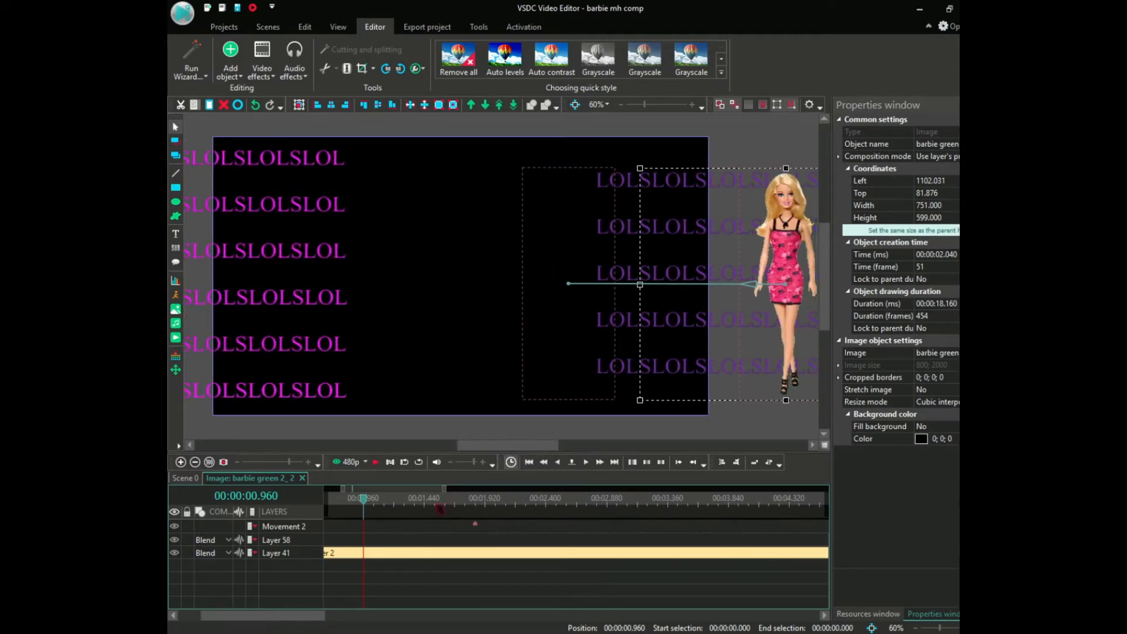
left_click(432, 505)
left_click(464, 501)
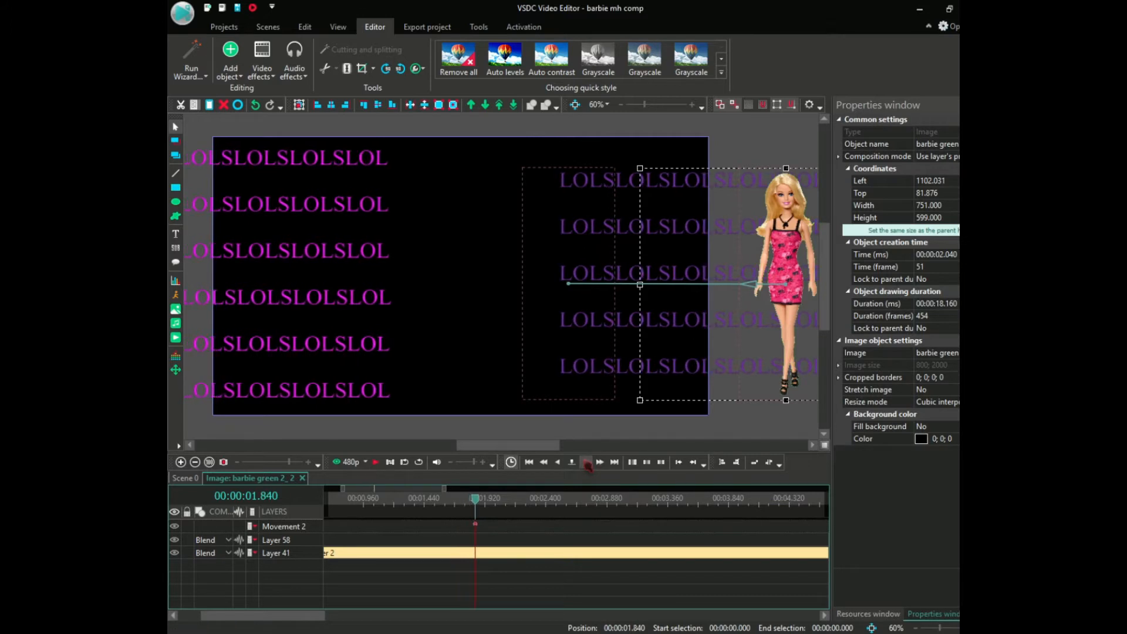
Step: Step frame by frame past Movement 2's start point and play on to 00:00:04.320 to examine the doll's motion
left_click(586, 463)
left_click(586, 462)
left_click(586, 462)
left_click(586, 462)
left_click(586, 463)
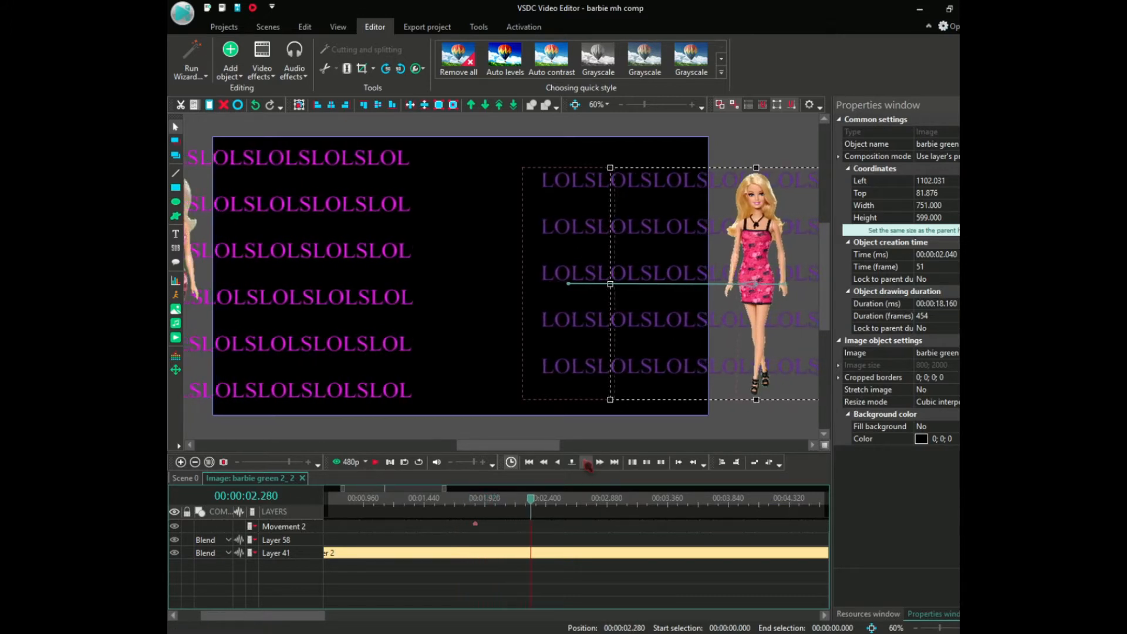
left_click(585, 463)
left_click(586, 463)
left_click(586, 462)
left_click(377, 463)
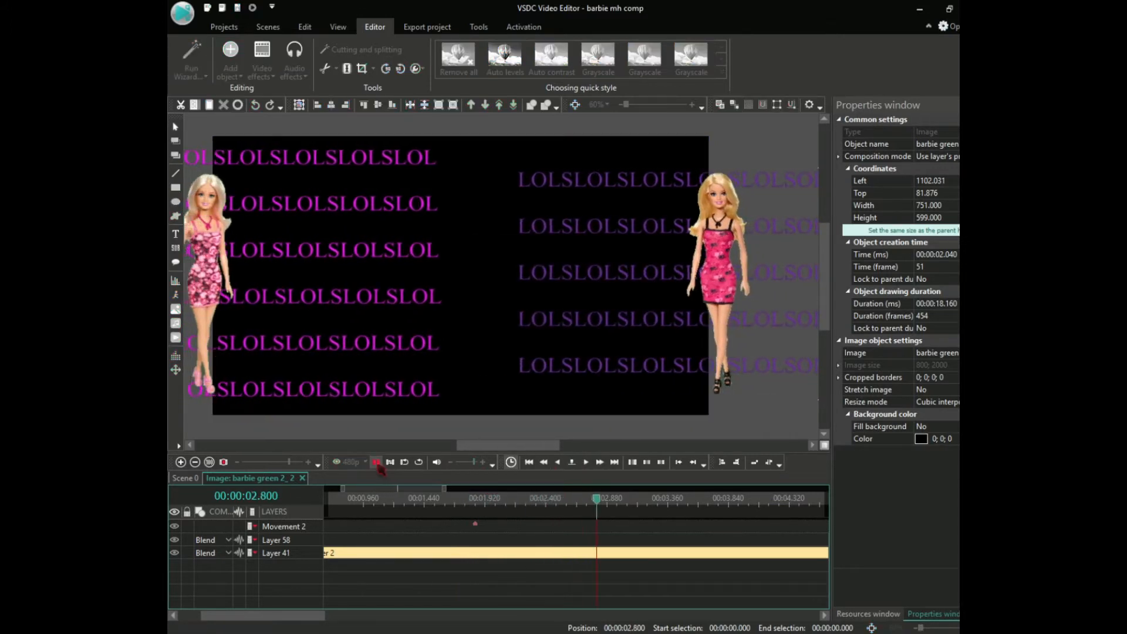
left_click(377, 463)
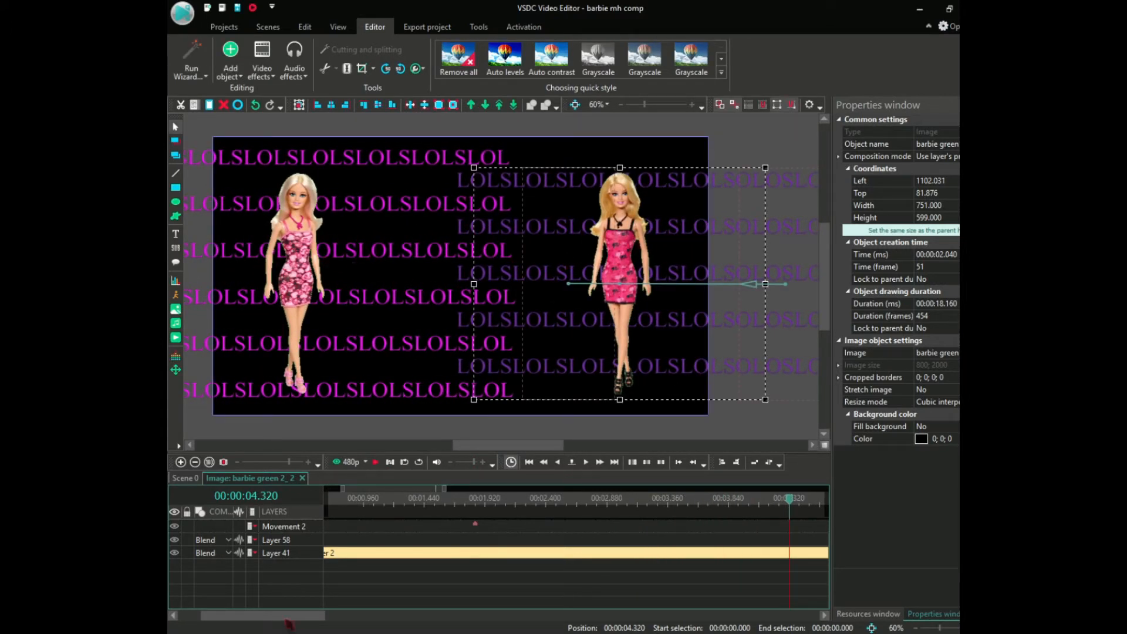
Step: Advance the playhead to Movement 2's end point at 00:00:05.080, stepping through the last frames of the doll's motion
left_click_drag(288, 617, 314, 616)
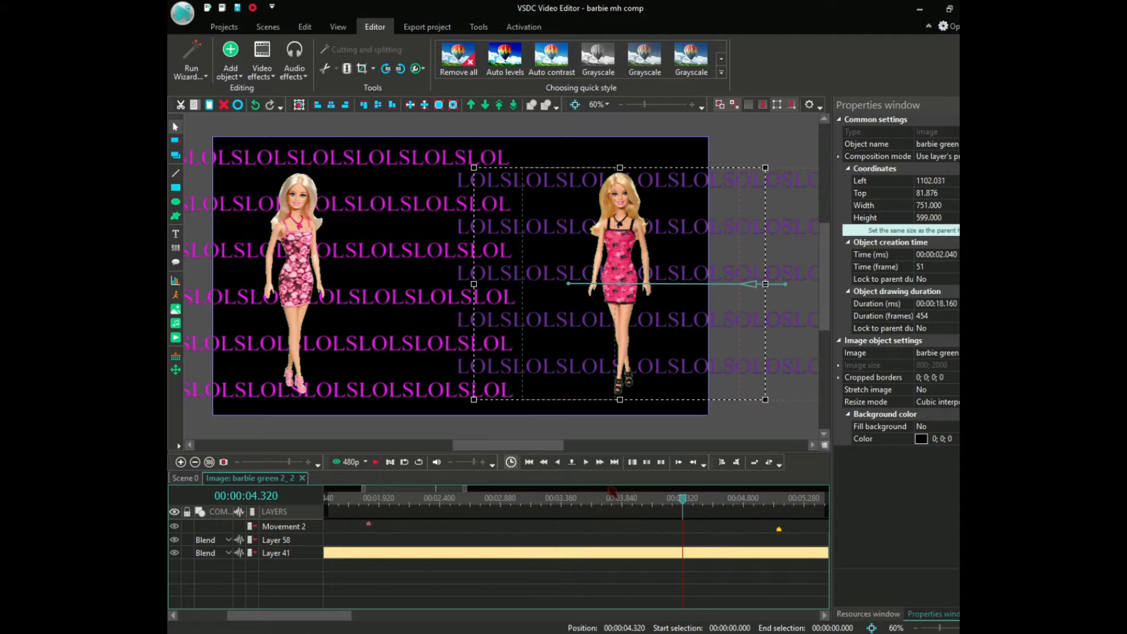
left_click_drag(684, 504, 749, 500)
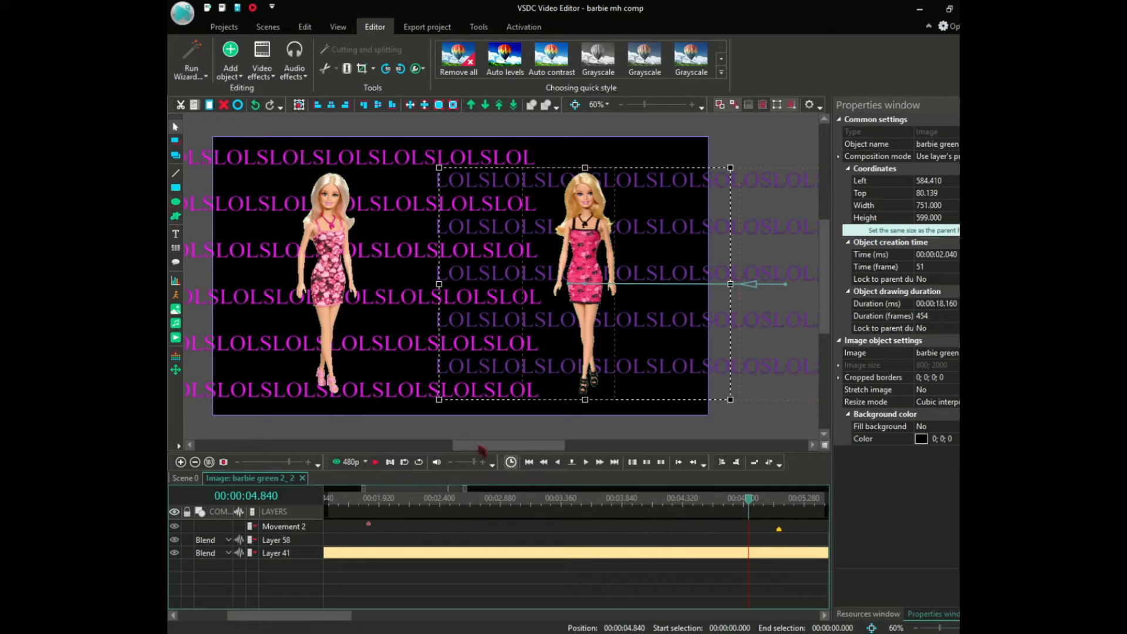
left_click(586, 462)
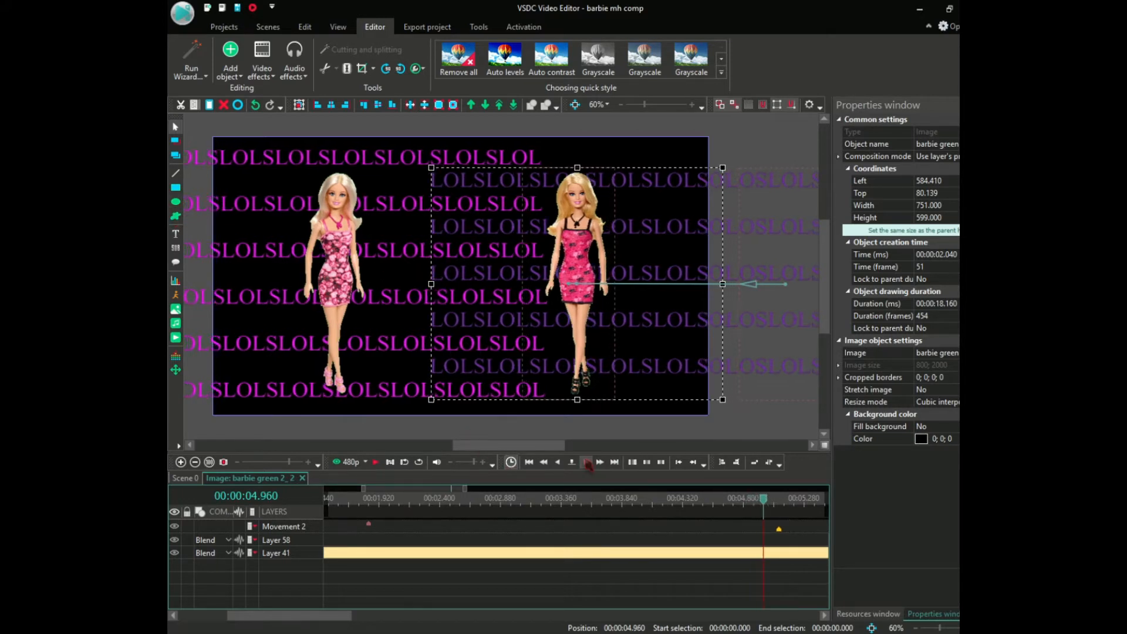
left_click(587, 462)
left_click(587, 463)
left_click(587, 462)
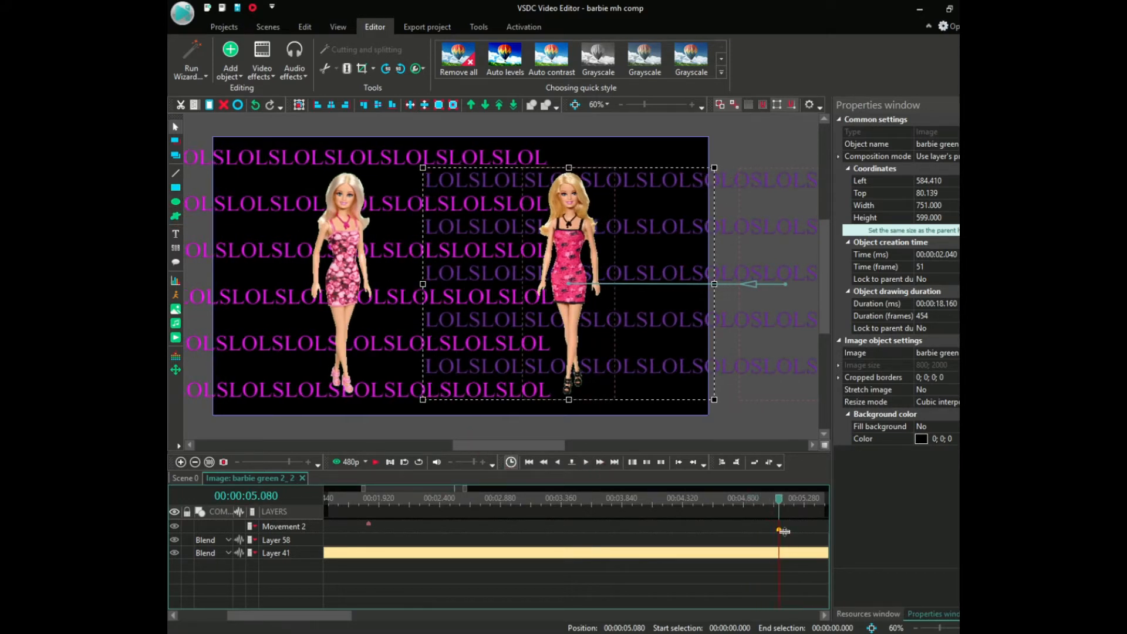
Step: Try Movement 2's end point at 00:00:05.160, preview the motion, and return the point to 00:00:05.080
left_click(779, 532)
left_click_drag(785, 532, 743, 503)
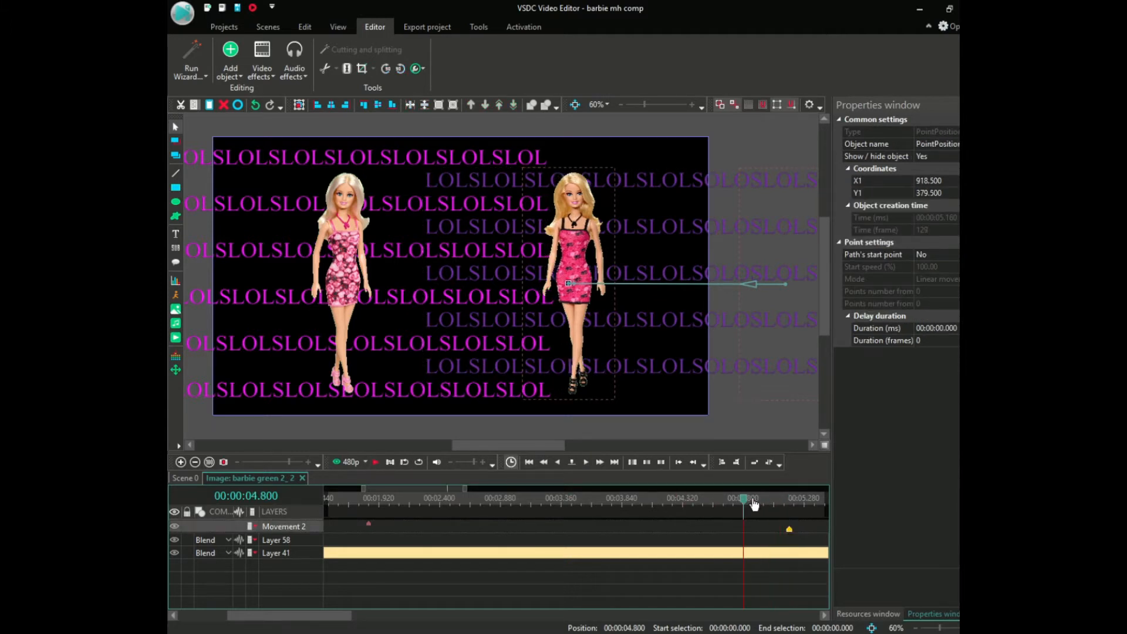
left_click(376, 462)
left_click(377, 462)
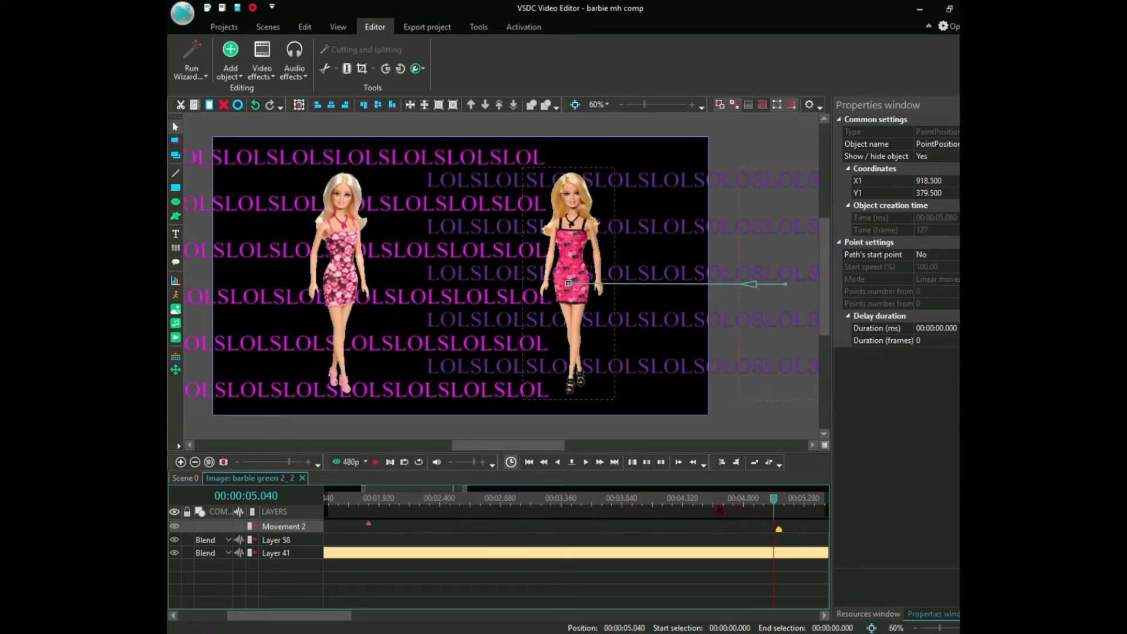
Step: Step back and forth through the frames around Movement 2's end point to examine where the doll stops
left_click(589, 463)
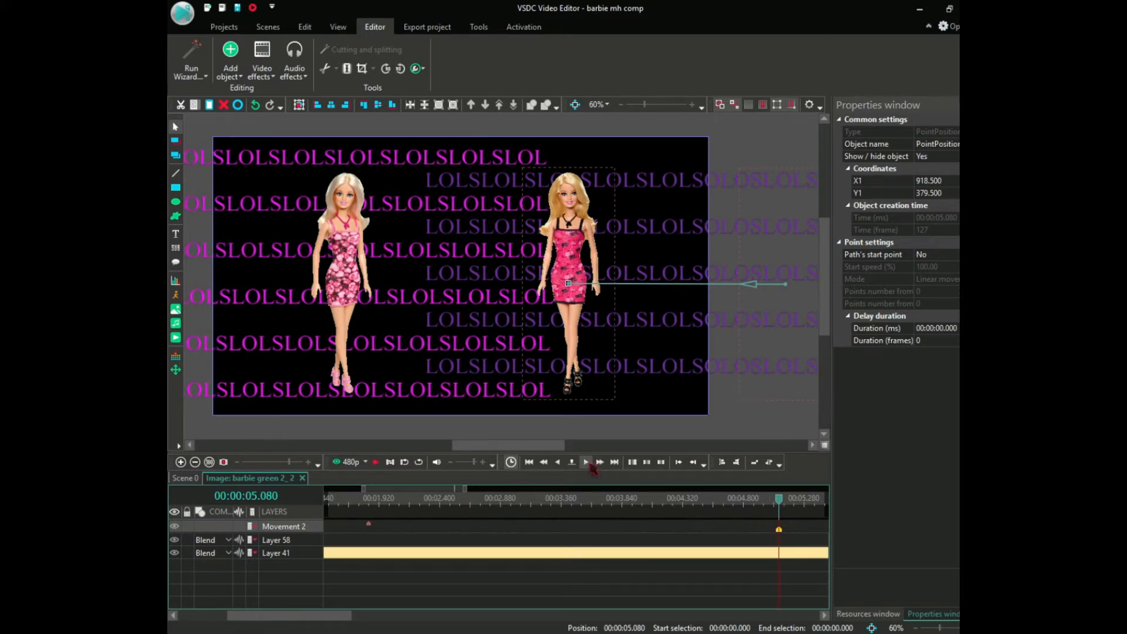
left_click(589, 463)
left_click(589, 463)
left_click(557, 463)
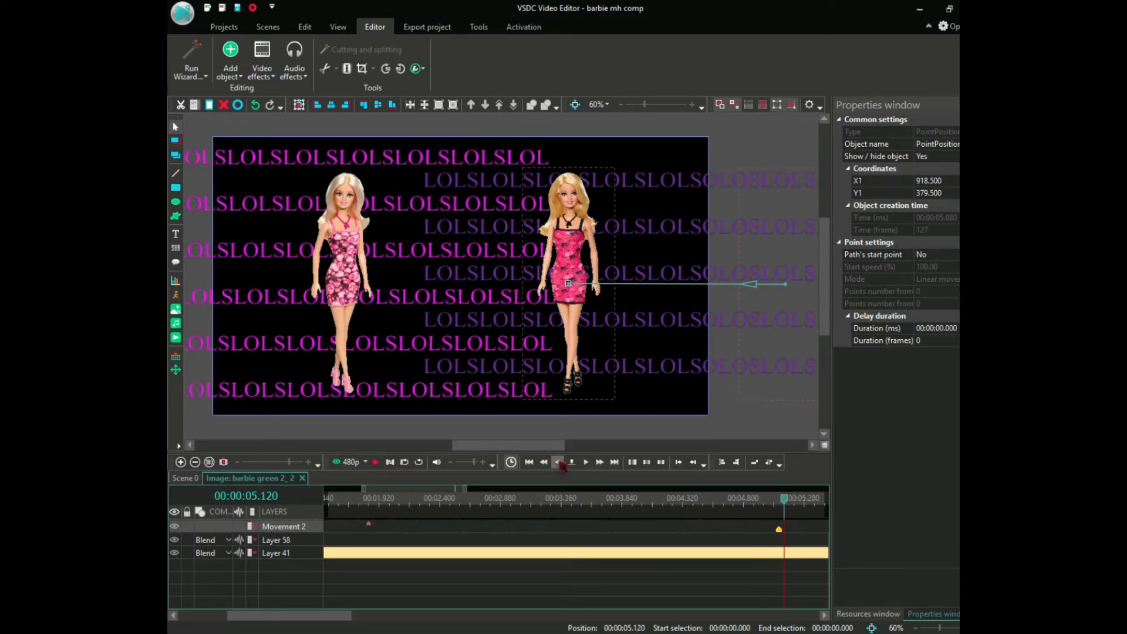
left_click(557, 463)
left_click(557, 463)
left_click(557, 463)
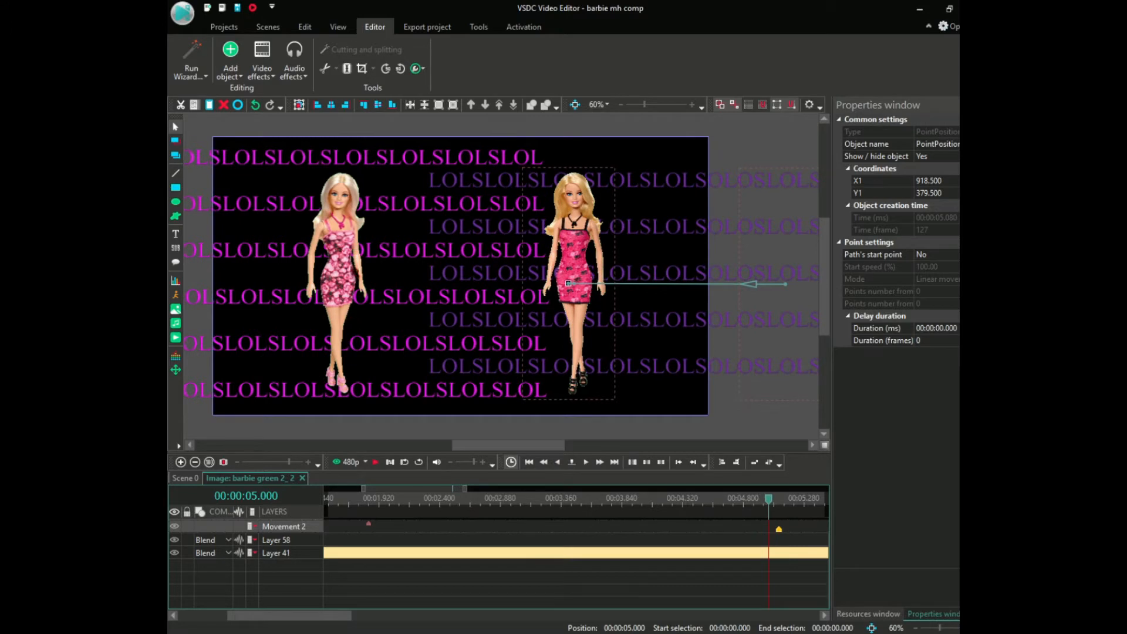
left_click(587, 463)
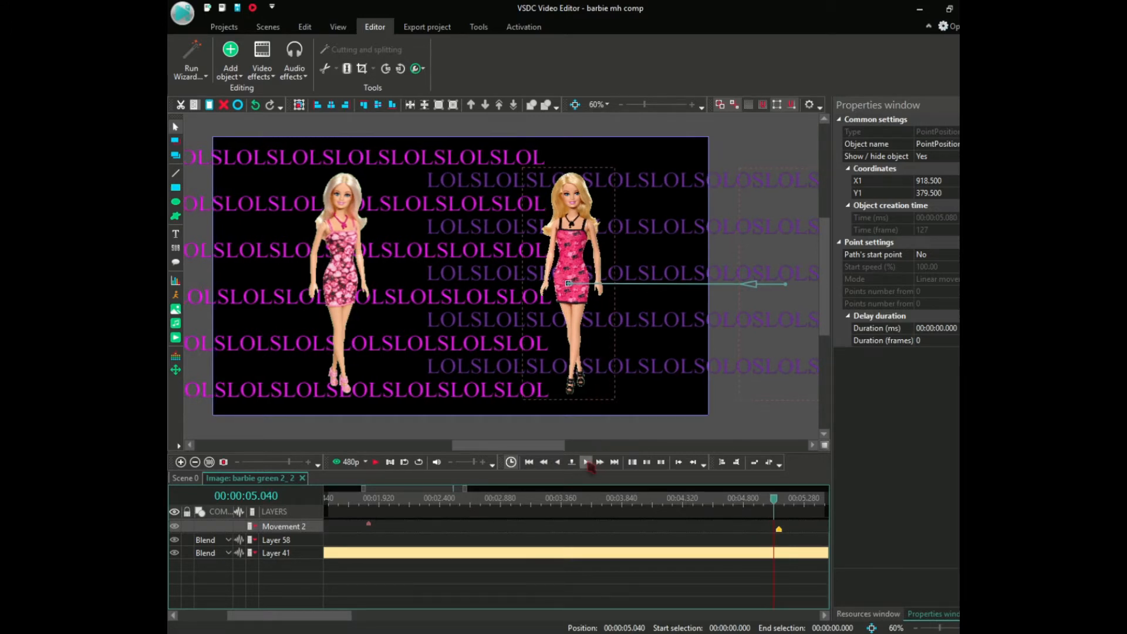
left_click(588, 464)
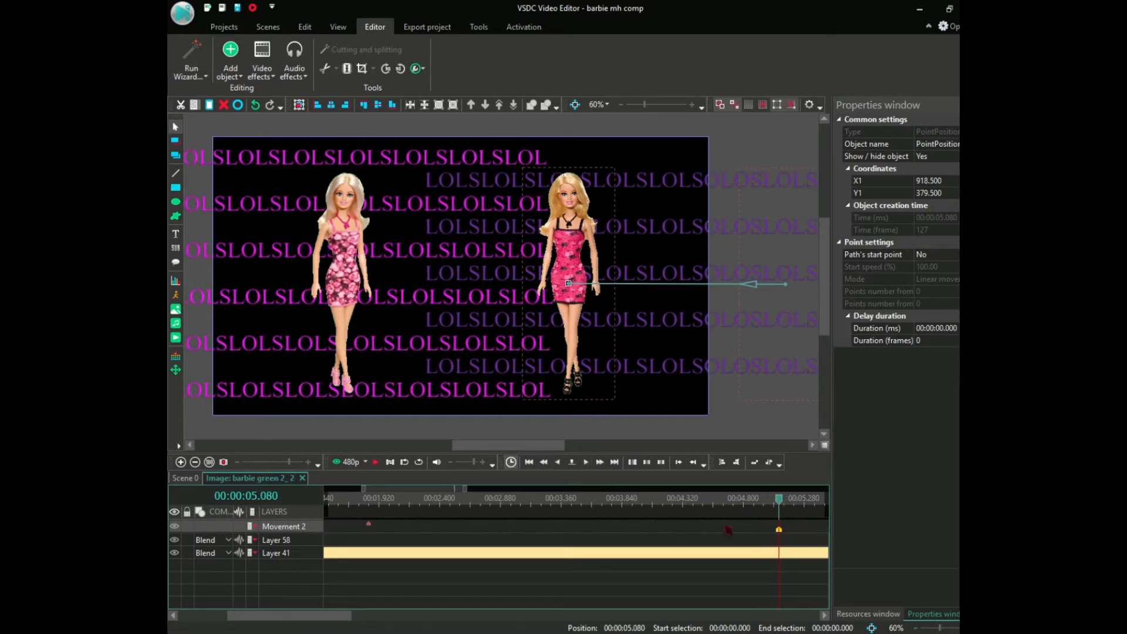
left_click(755, 503)
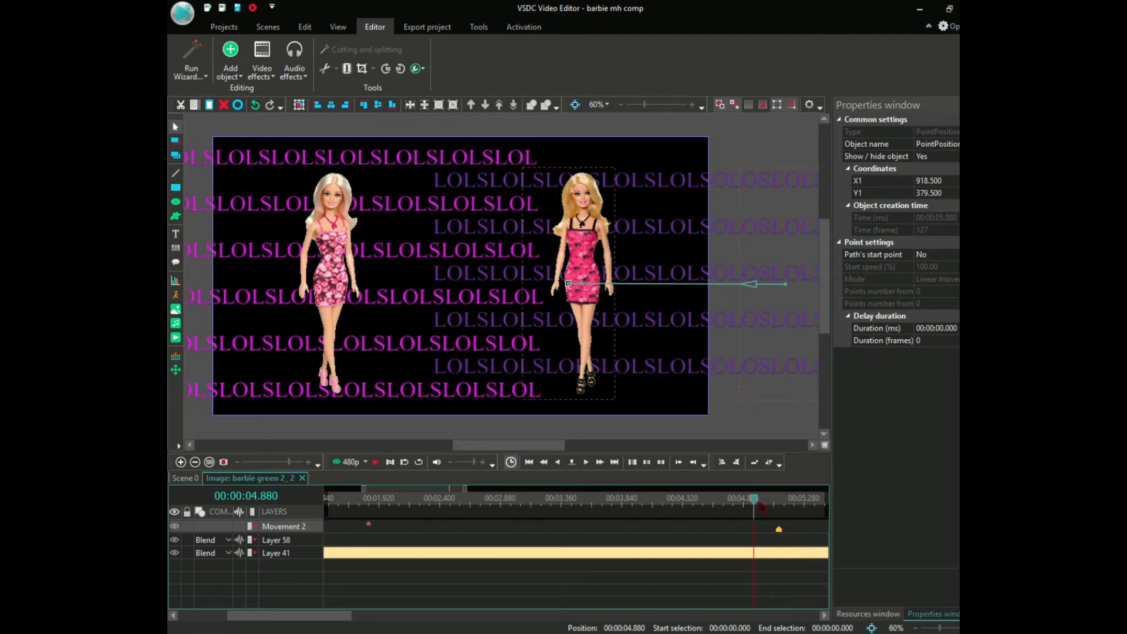
Step: Advance frame by frame past Movement 2's end point to 00:00:05.320 to examine the doll standing still
left_click(587, 464)
left_click(587, 463)
left_click(587, 464)
left_click(587, 464)
left_click(587, 464)
left_click(588, 464)
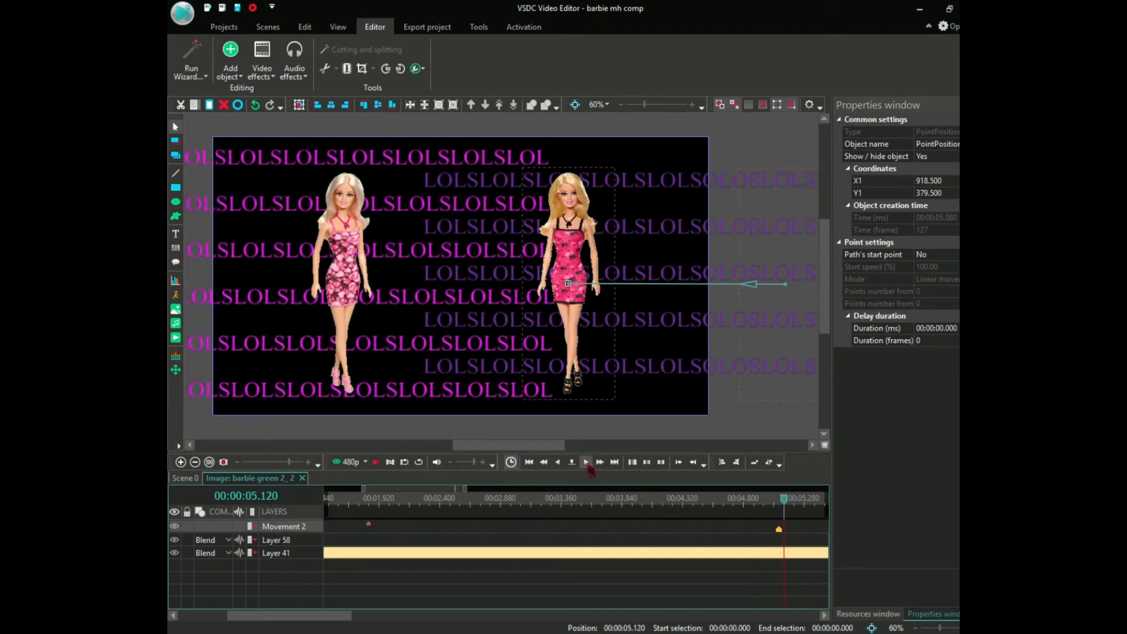
left_click(587, 464)
left_click(587, 464)
left_click(587, 464)
left_click(587, 464)
left_click(588, 464)
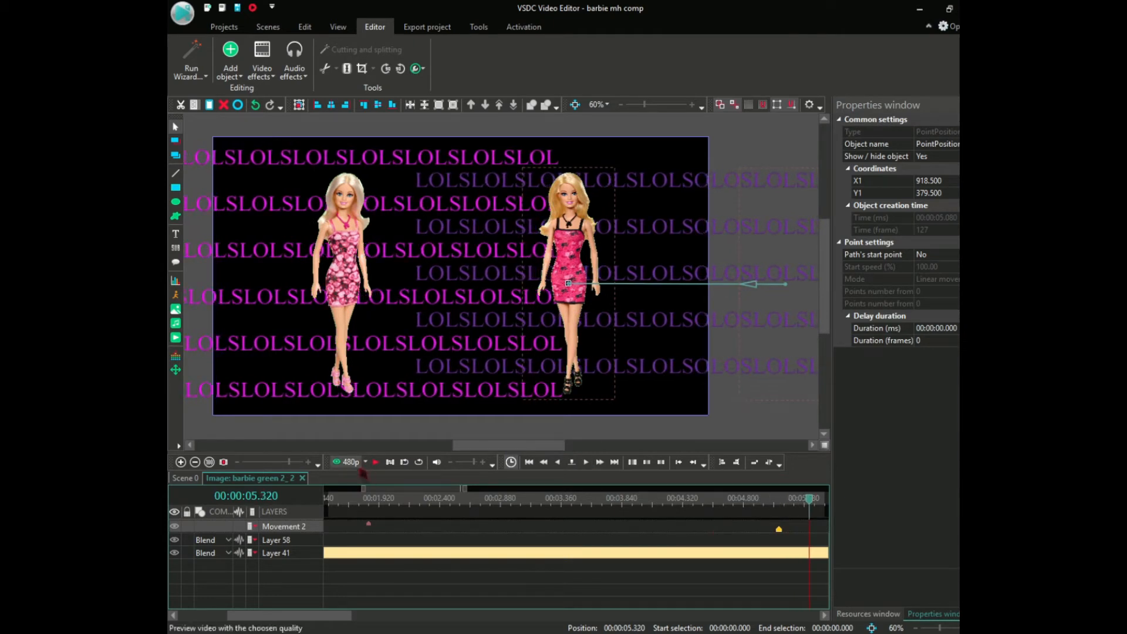
Step: Play the animation from 00:00:01.640 to watch the dolls move in and the logo arrive
left_click(294, 464)
left_click_drag(293, 464, 288, 464)
left_click(459, 498)
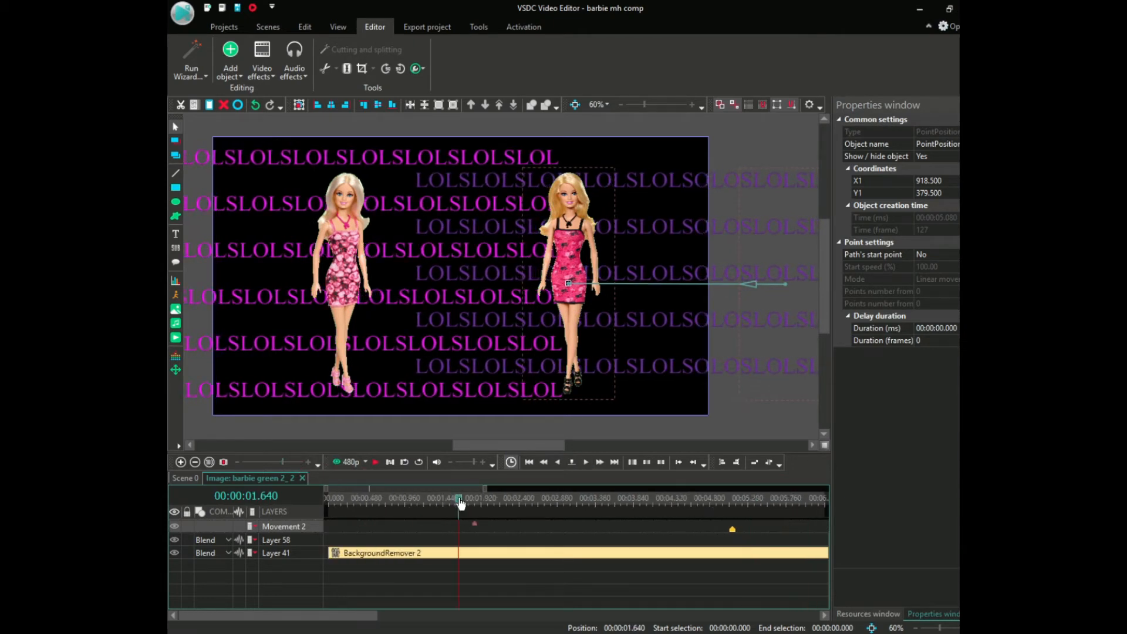
left_click(376, 462)
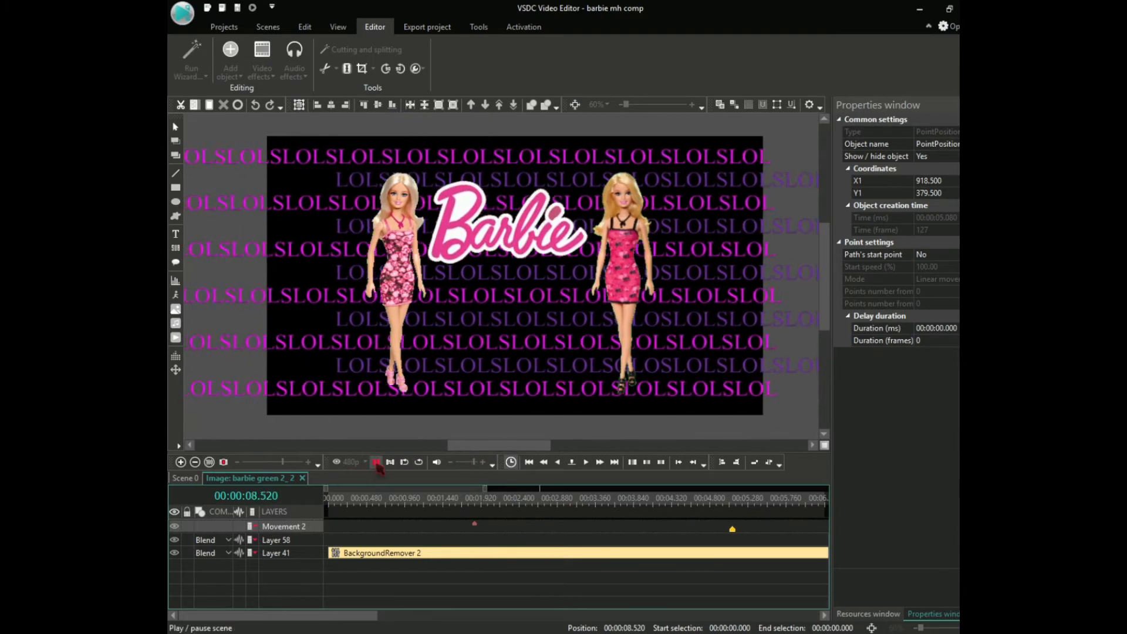
Step: Open the barbie logo1_ 3 image from Scene 0 and view the logo at 00:00:00.000 above the frame
left_click(186, 479)
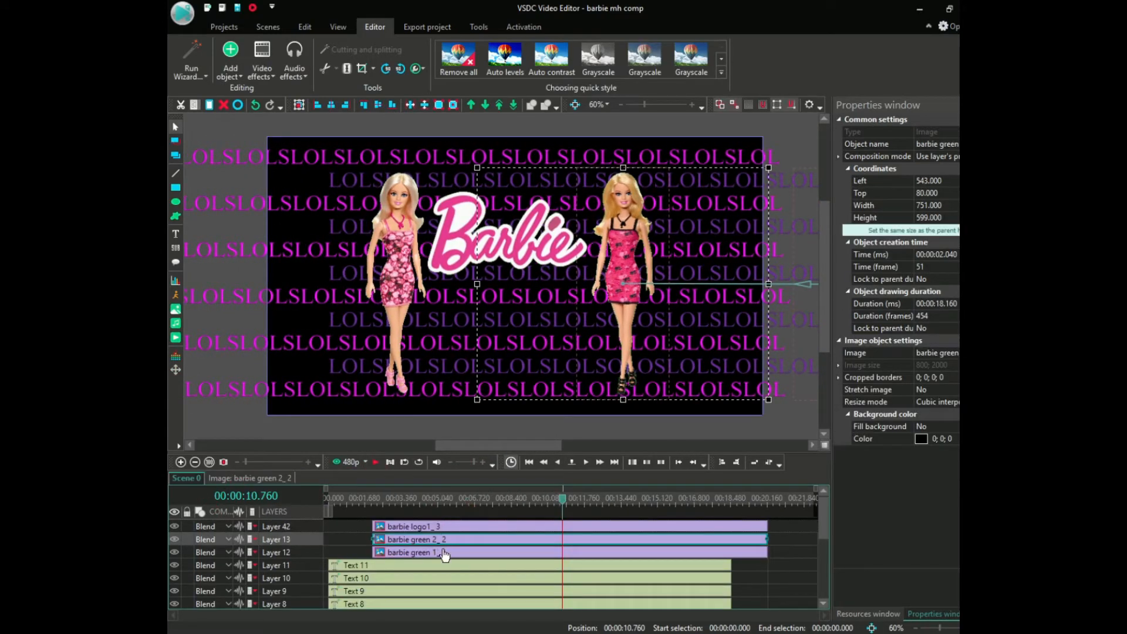
left_click(450, 527)
double_click(456, 528)
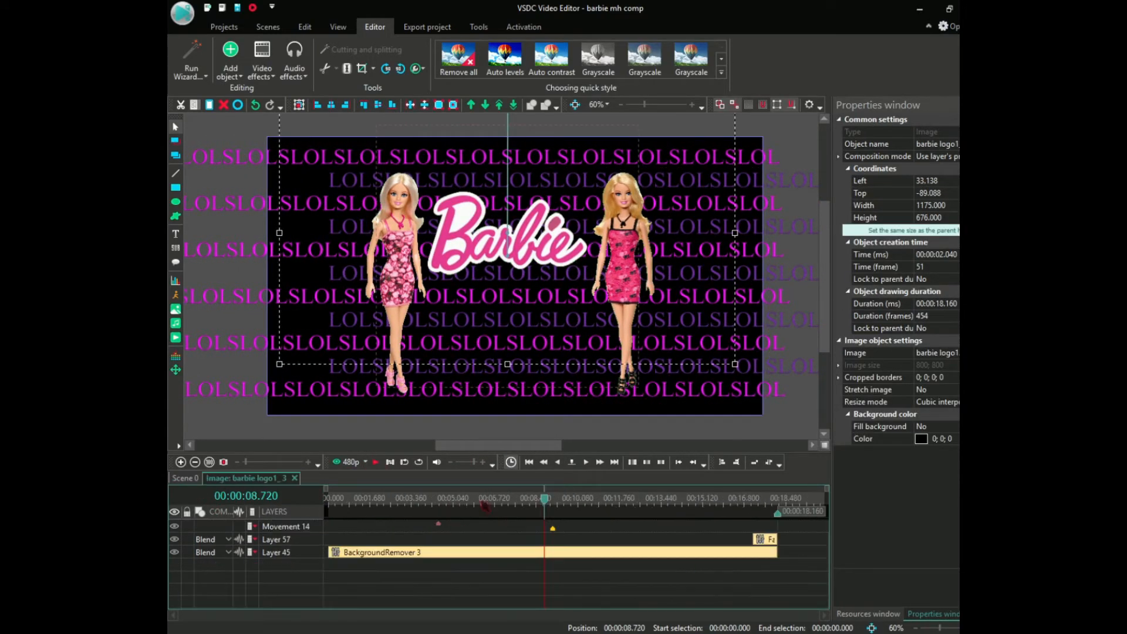
left_click_drag(545, 502, 329, 500)
left_click_drag(824, 313, 825, 226)
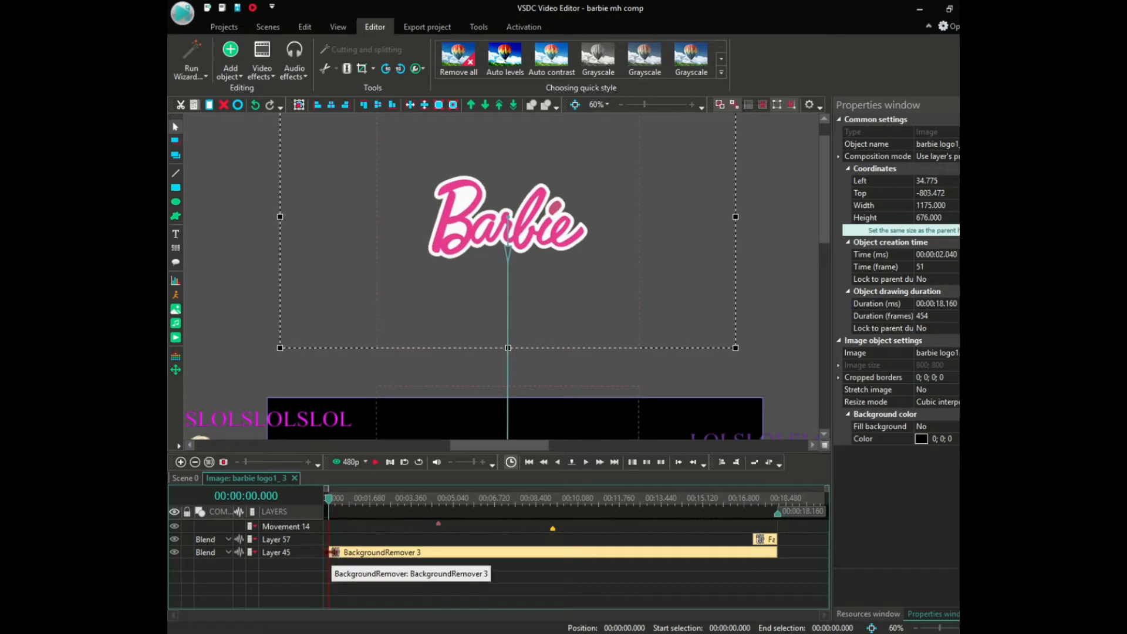
Step: Try starting BackgroundRemover 3 at 00:00:04.240 on the logo and preview its motion
left_click_drag(334, 555, 436, 555)
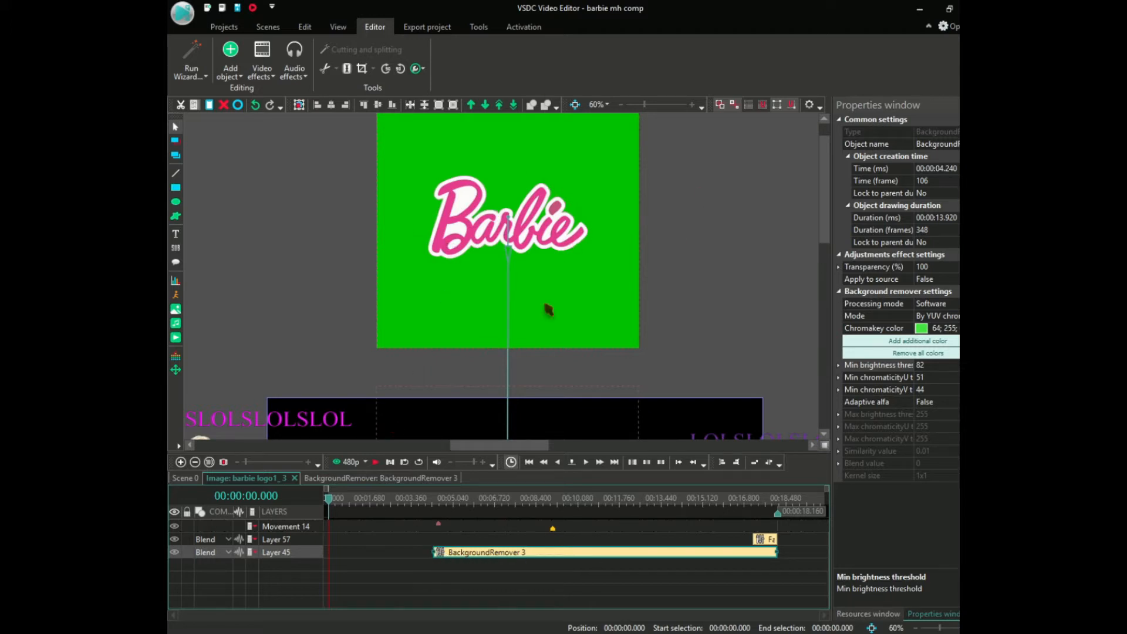
left_click(376, 462)
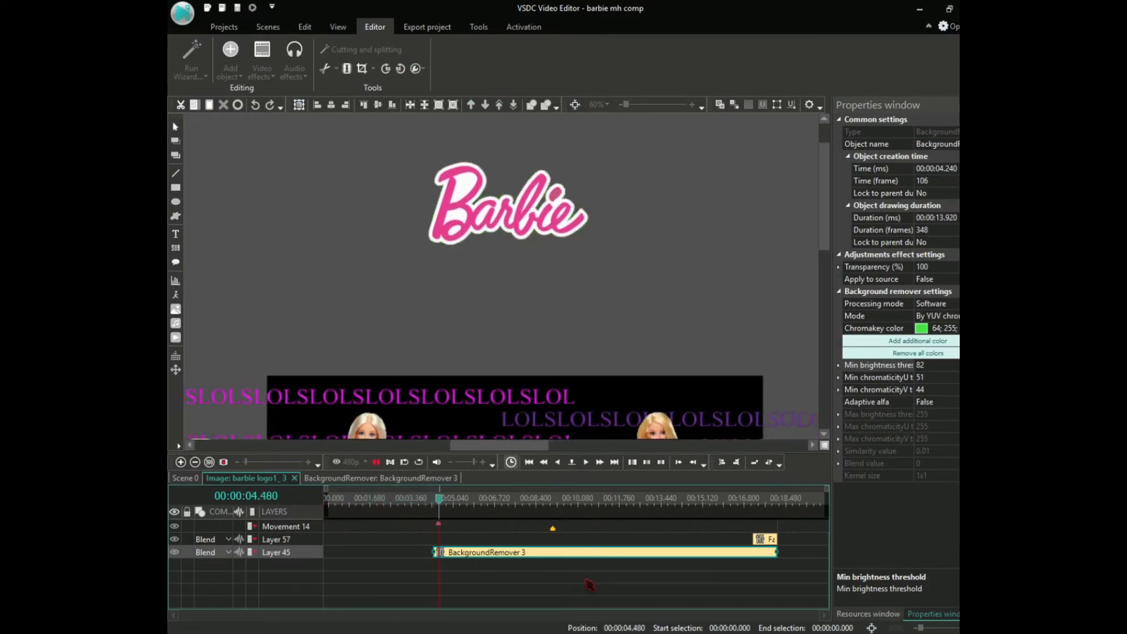
left_click(377, 462)
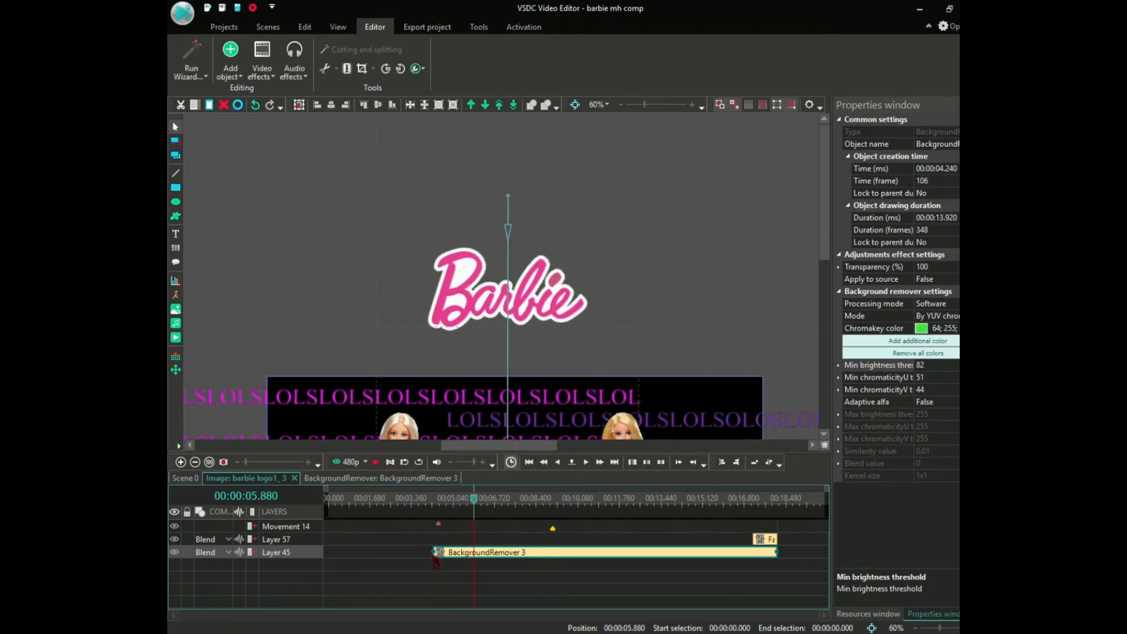
Step: Try starting BackgroundRemover 3 at 00:00:09.200, preview the logo's motion, and return the effect's start to 00:00:00.000
key("ctrl+z")
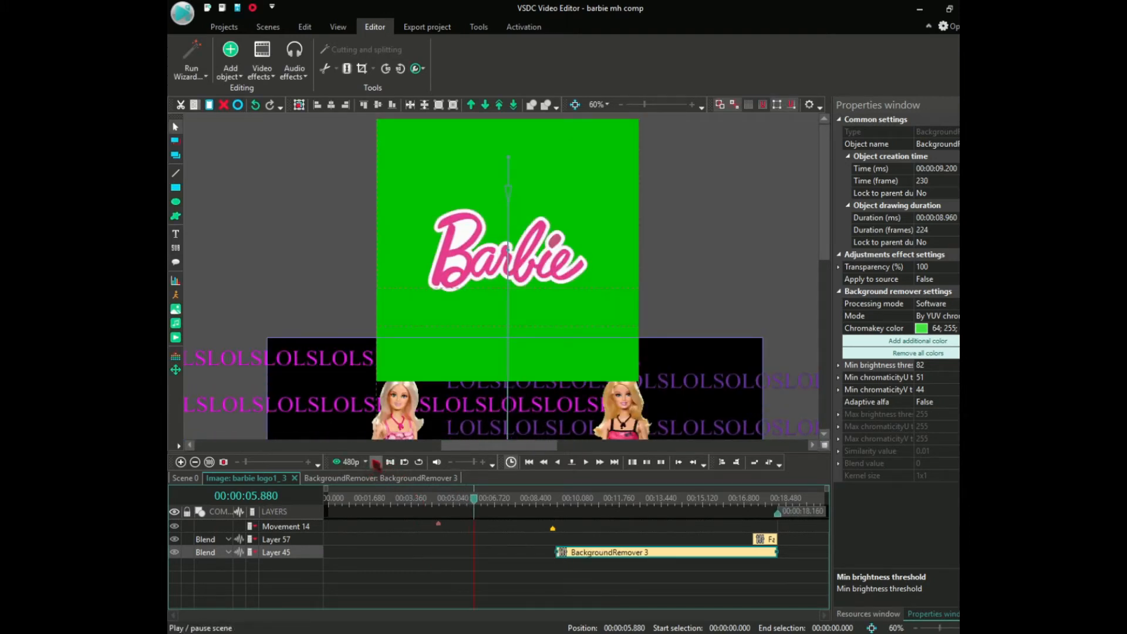
left_click(377, 462)
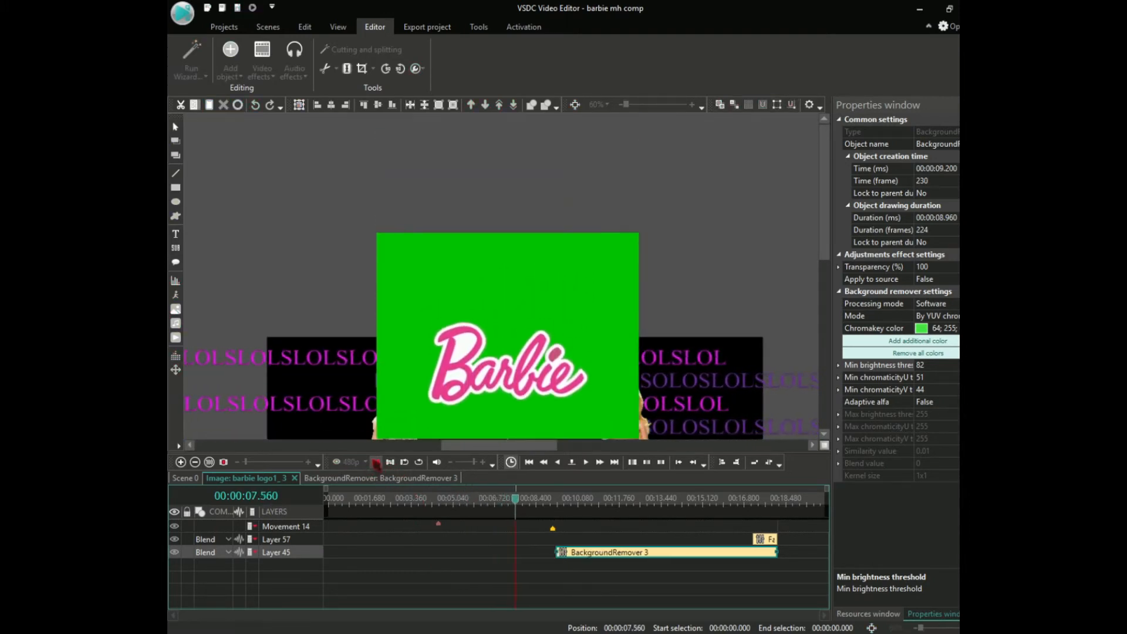
left_click(377, 462)
left_click_drag(826, 233, 826, 279)
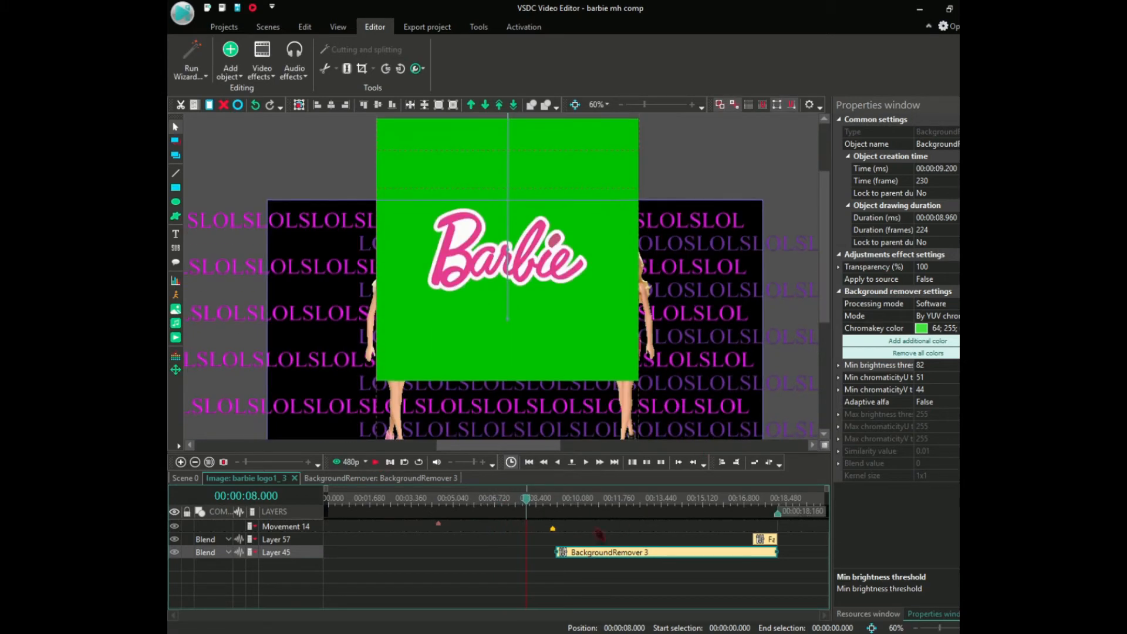
left_click_drag(553, 551, 325, 552)
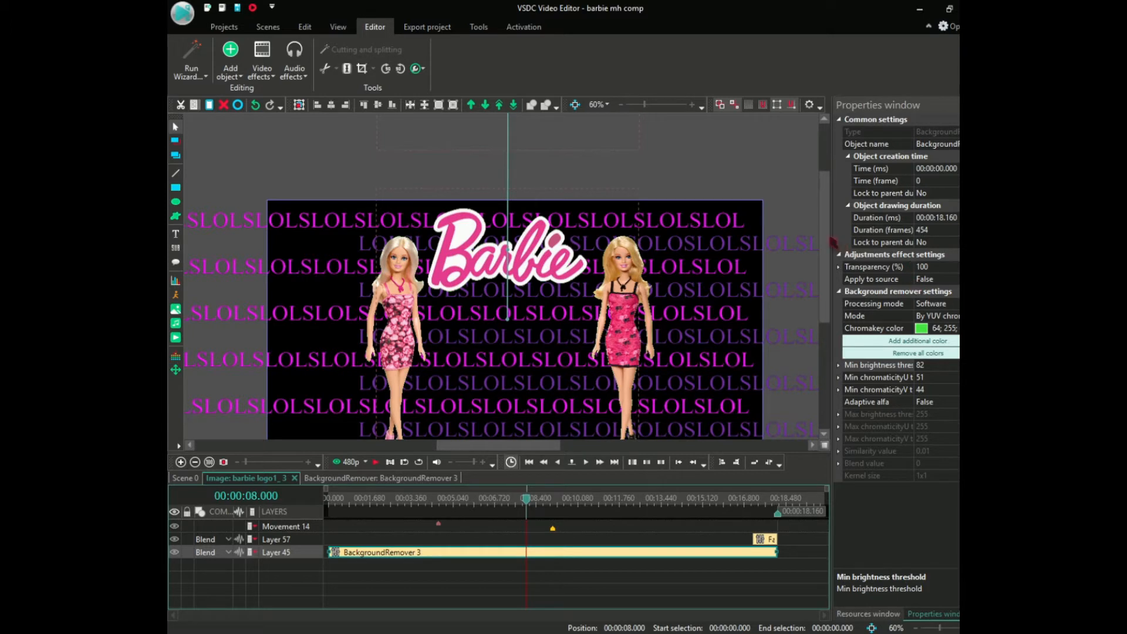
Step: Play the full logo animation from 00:00:00.000 with the whole frame in view
scroll(826, 243, "down", 2)
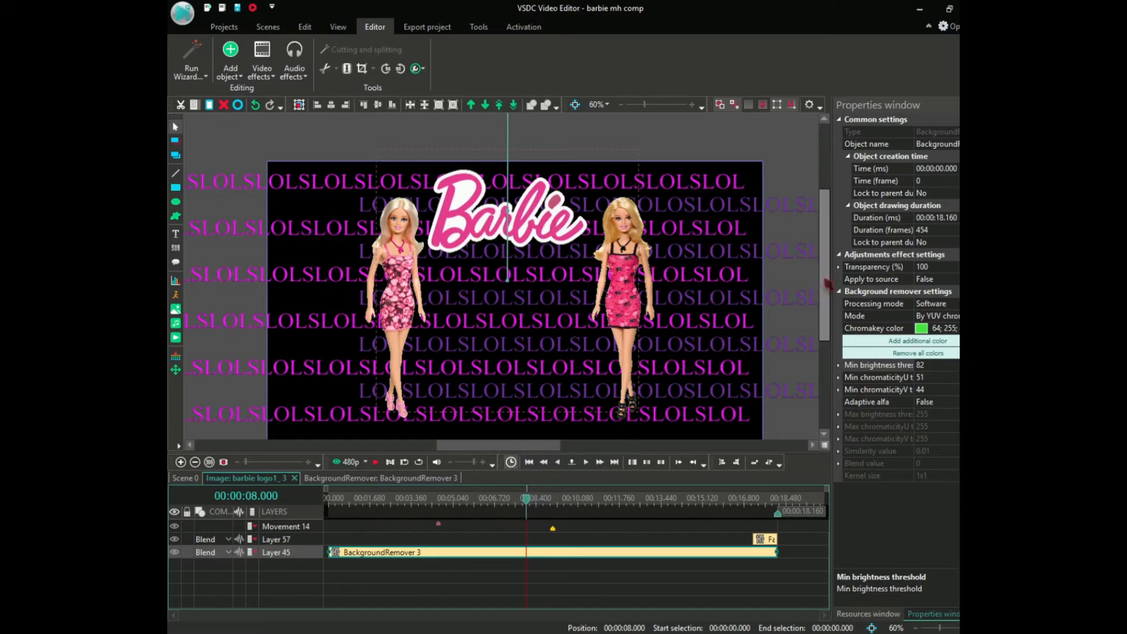
left_click_drag(826, 283, 826, 285)
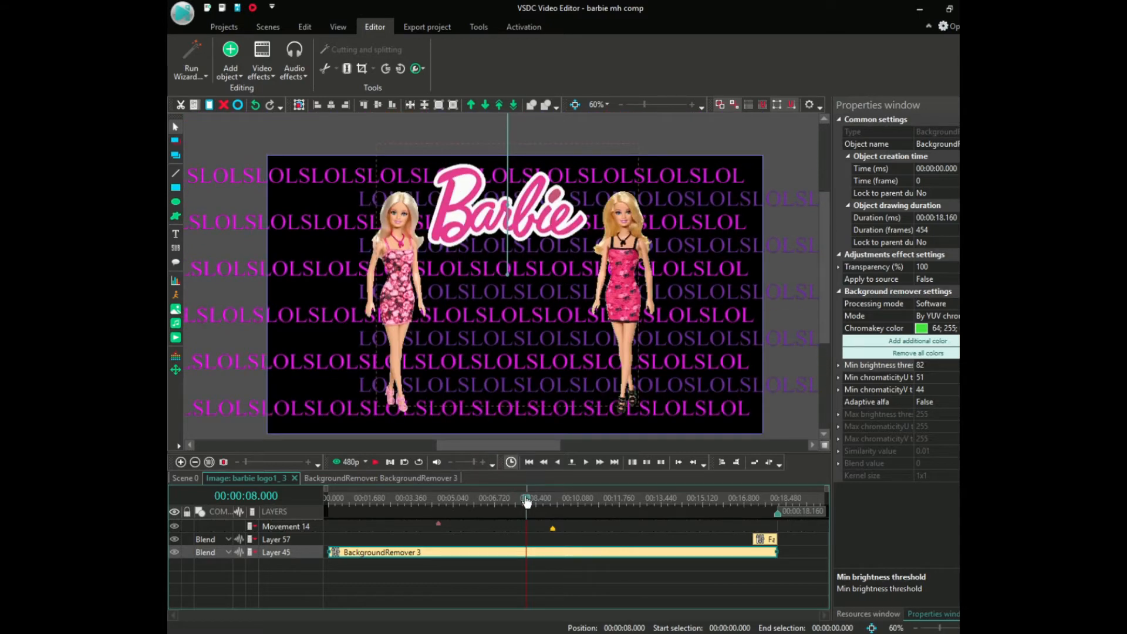
left_click_drag(527, 500, 326, 501)
left_click(376, 463)
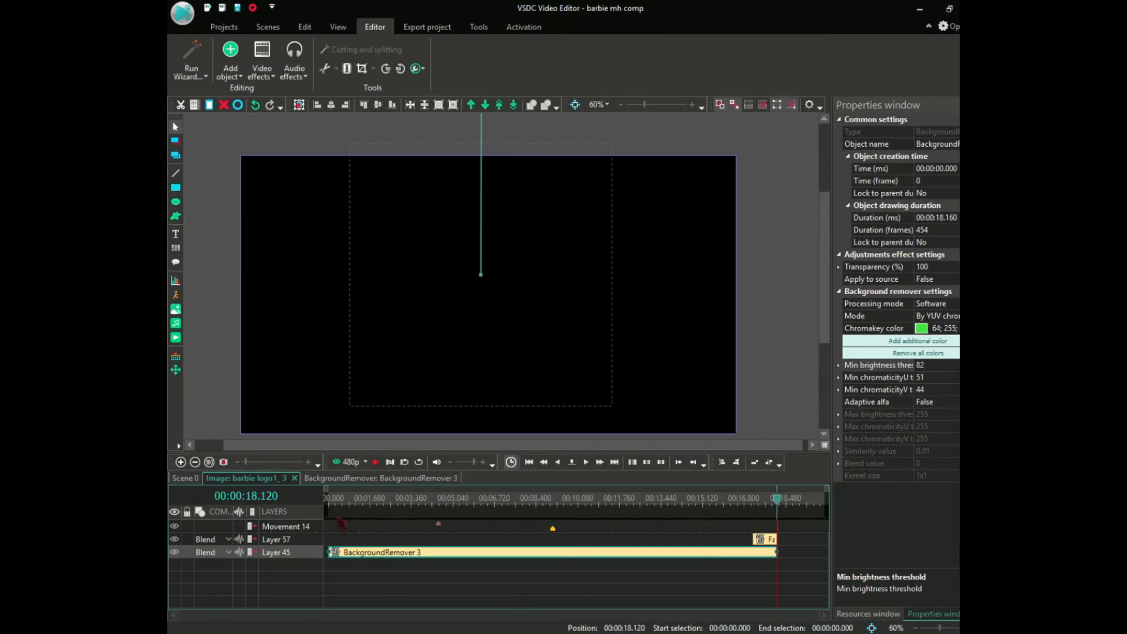
Step: Open Text 11 from Scene 0 and scrub around its FadeOut 11 effect, ending at 00:00:17.560
left_click(188, 478)
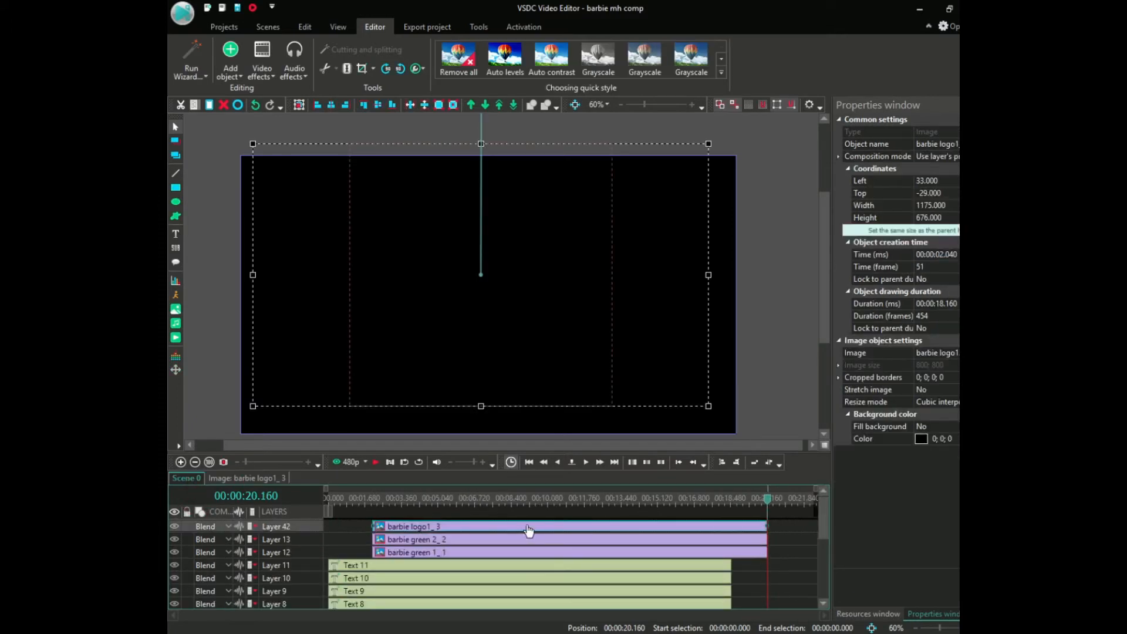
scroll(833, 536, "down", 2)
scroll(833, 535, "up", 1)
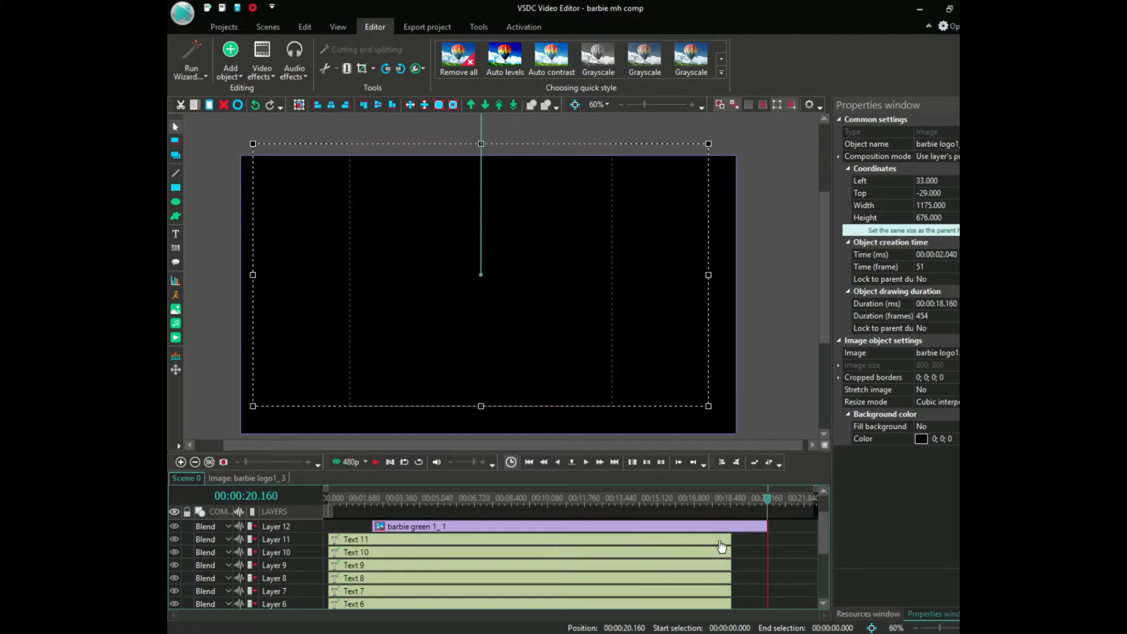
double_click(717, 545)
left_click(505, 512)
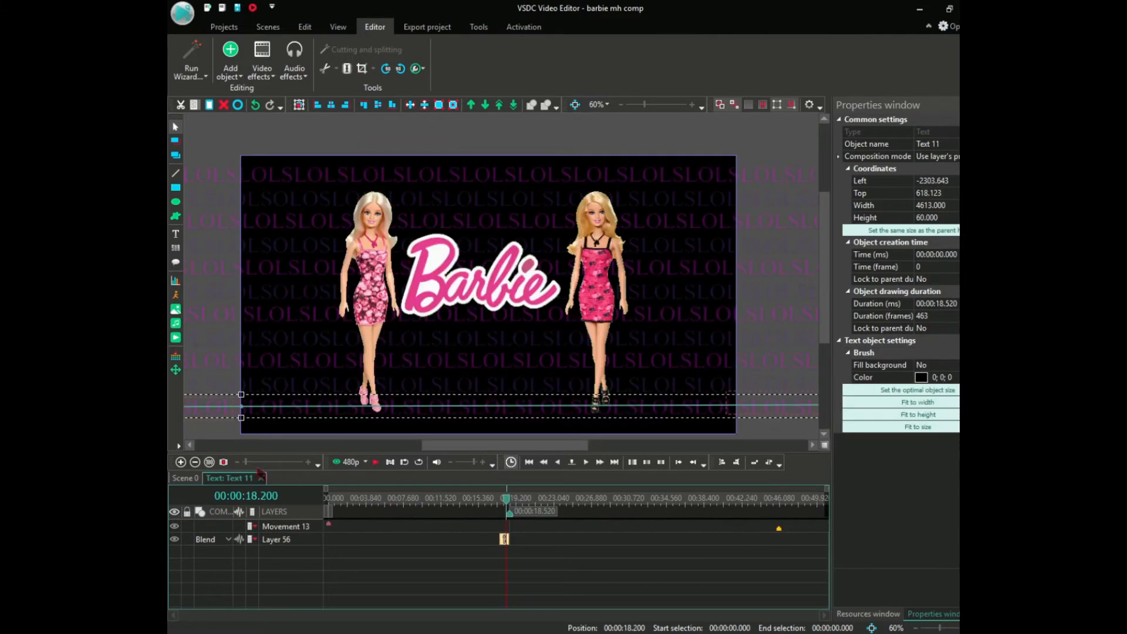
left_click(180, 462)
left_click(181, 463)
left_click(181, 462)
left_click(182, 462)
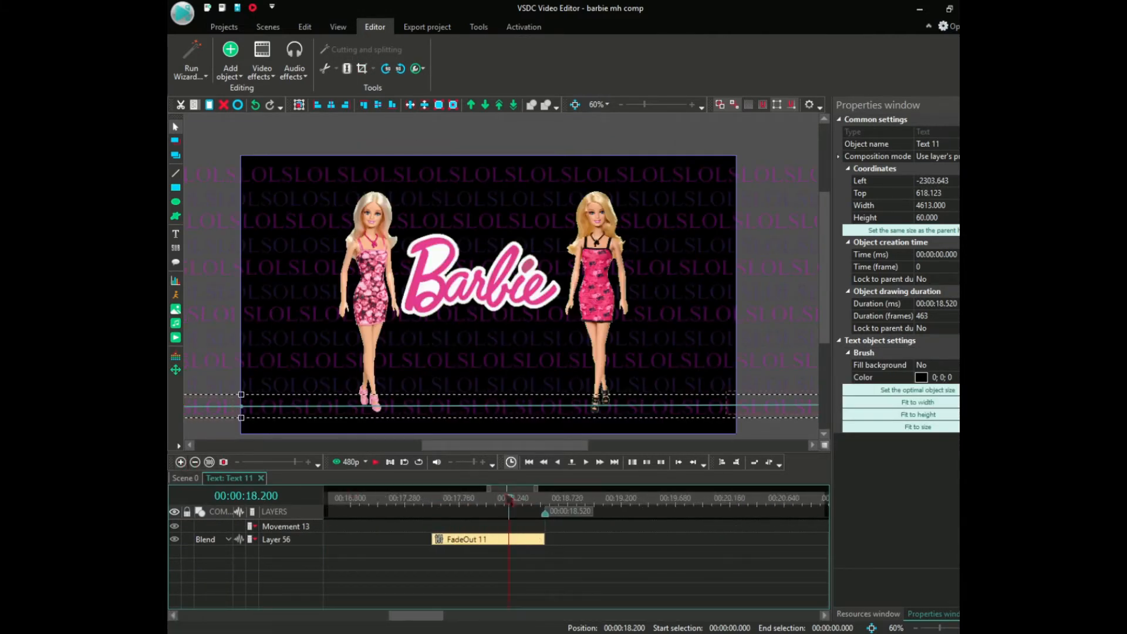
left_click_drag(507, 499, 472, 499)
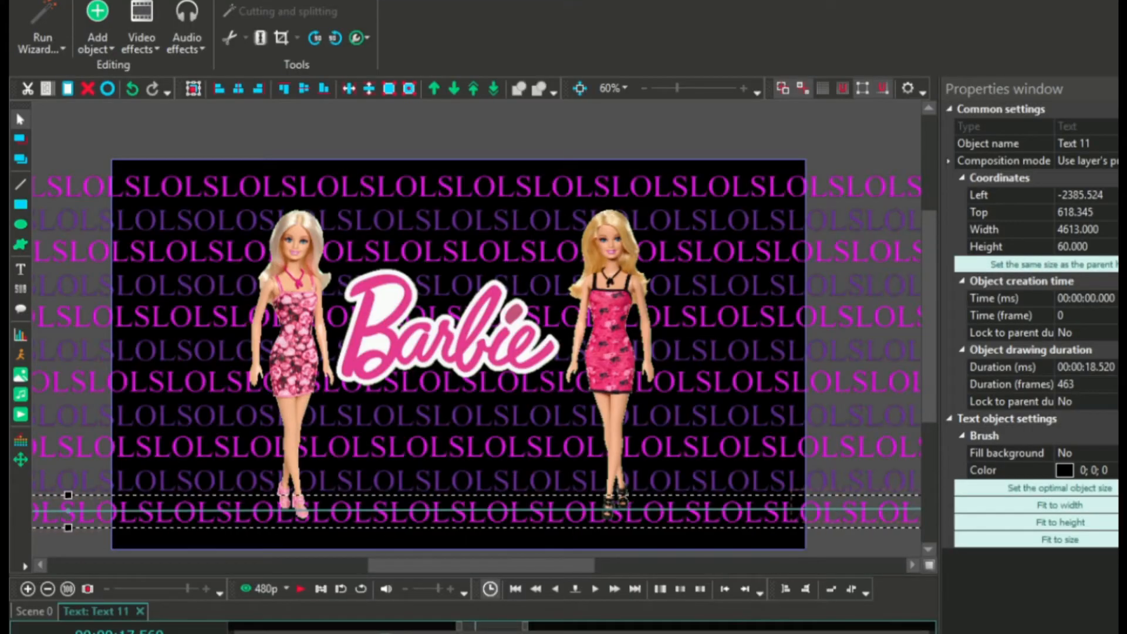
Step: Locate the Fade out effect among the transparency video effects for Text 11
left_click(156, 50)
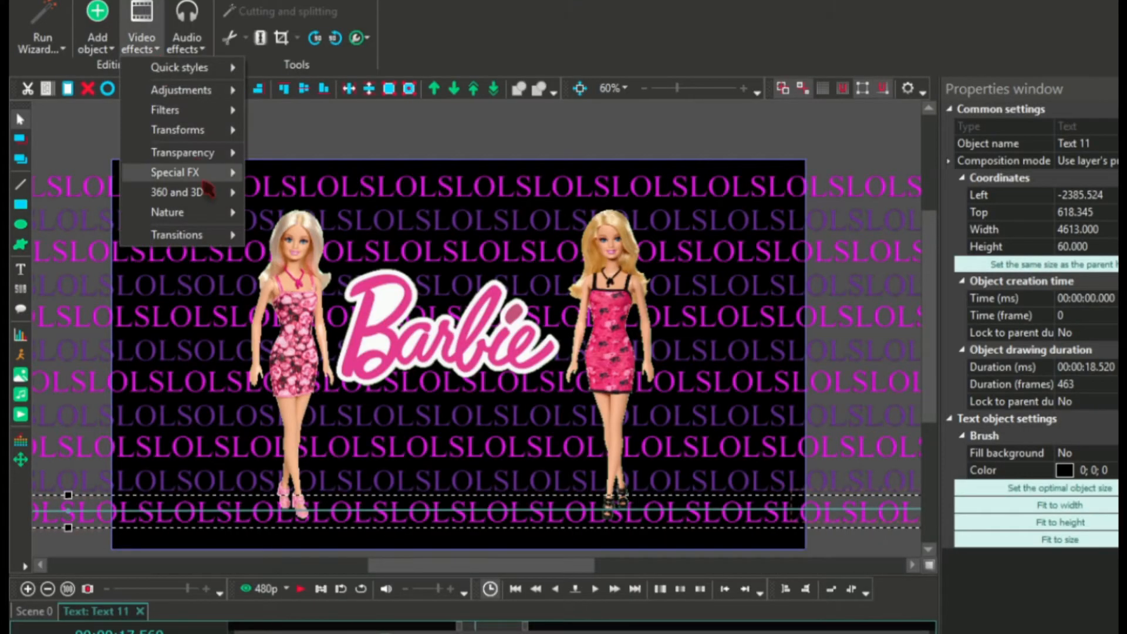
mouse_move(210, 154)
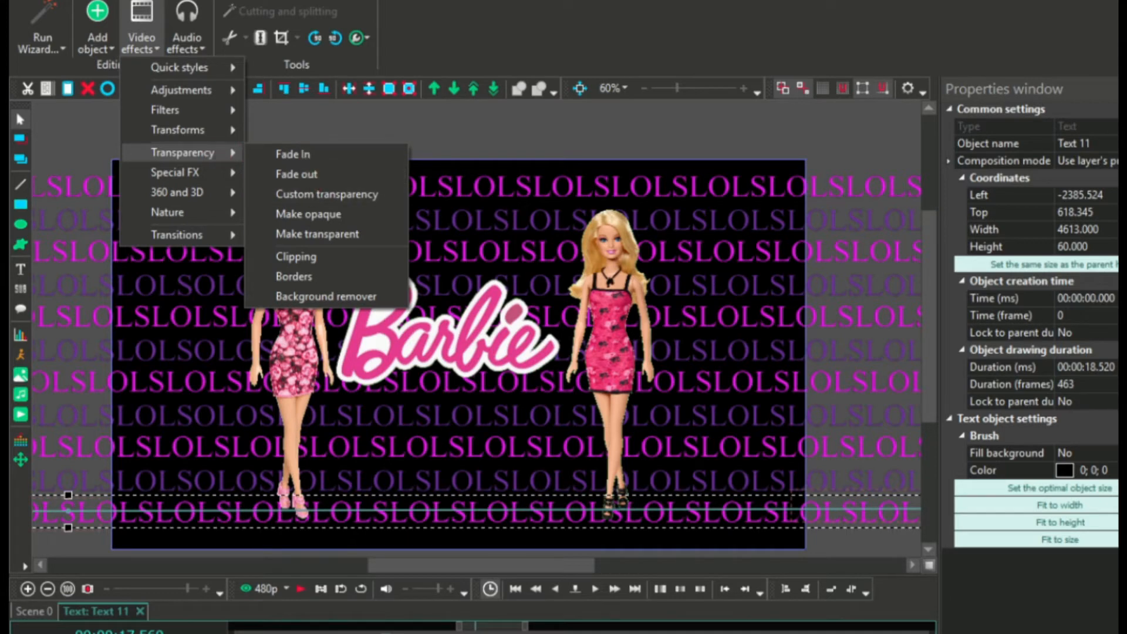
left_click(297, 174)
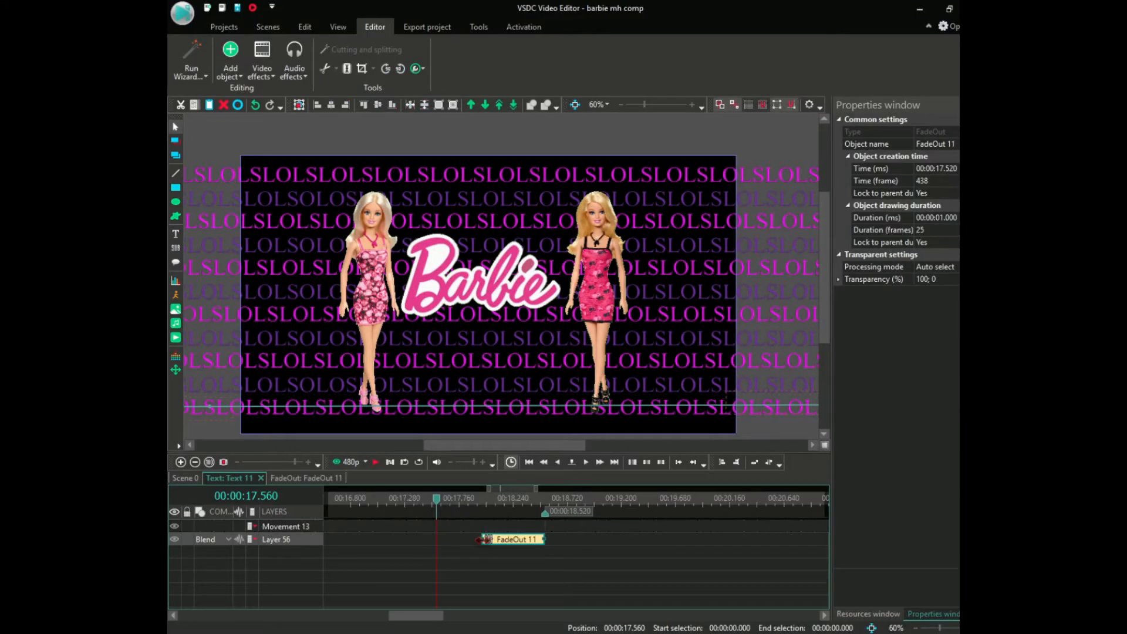
Step: Try starting FadeOut 11 at 00:00:17.080, undo that change, and leave the fade starting at 00:00:17.960
left_click_drag(480, 539, 383, 539)
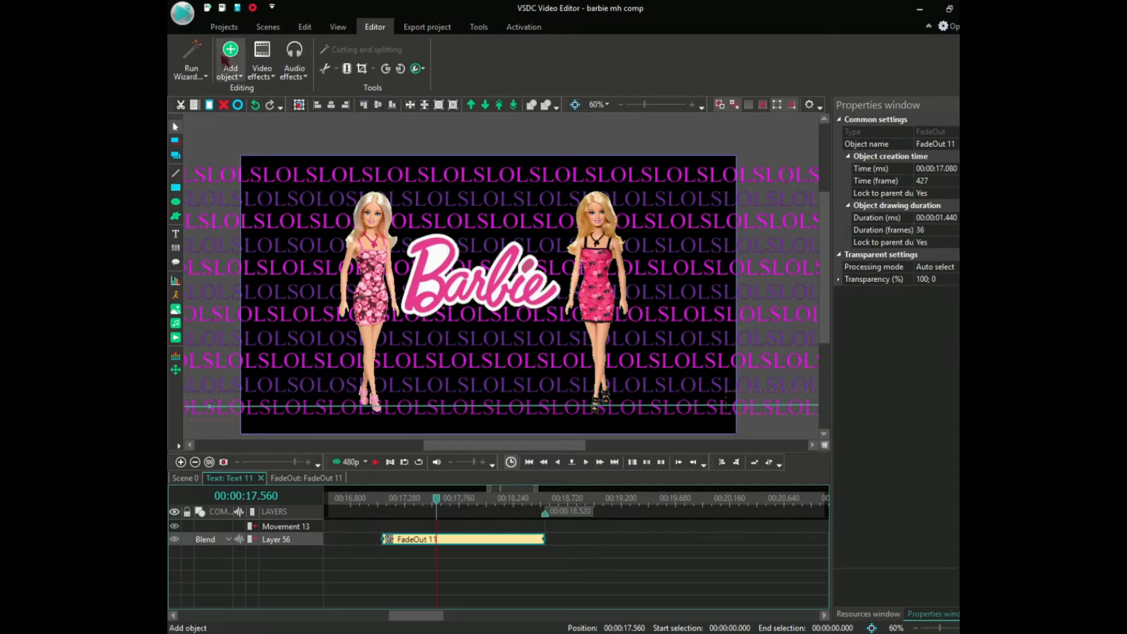
left_click(255, 105)
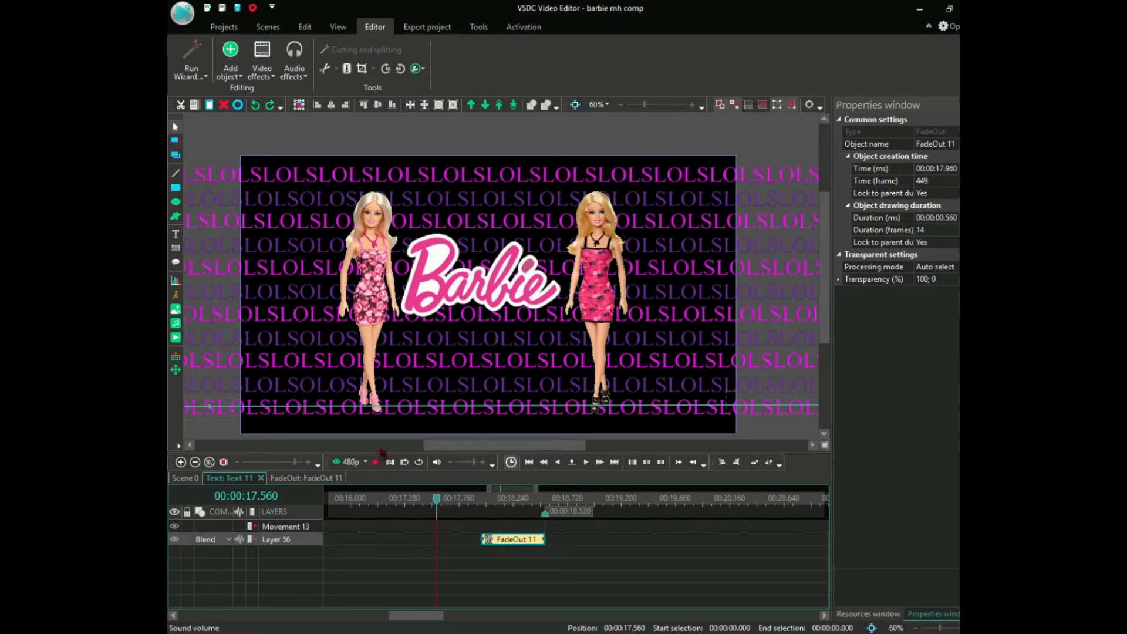
Step: Open the barbie green 1_ 1 image from Scene 0, play its closing fade-out, and move the playhead to 00:00:04.960
left_click(191, 479)
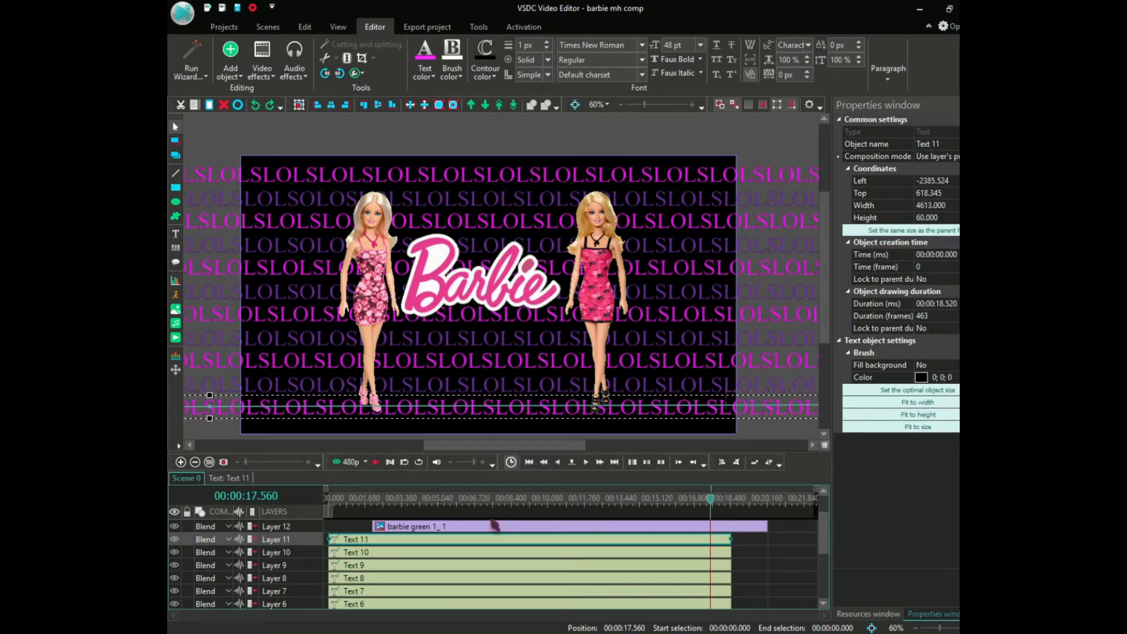
left_click_drag(824, 548, 824, 529)
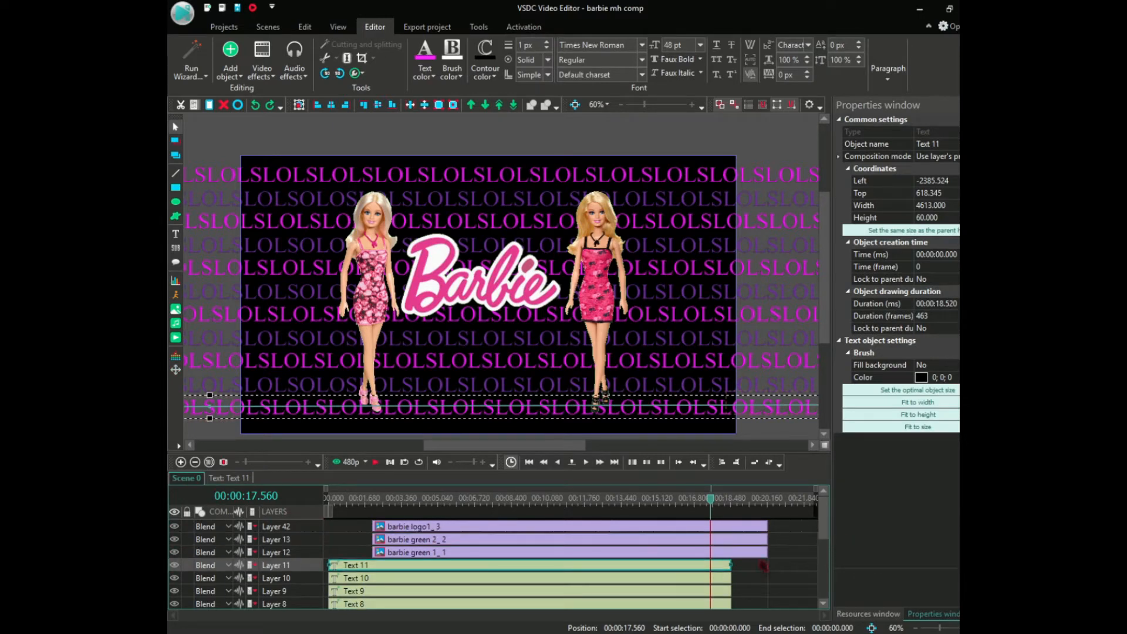
left_click(409, 552)
double_click(409, 552)
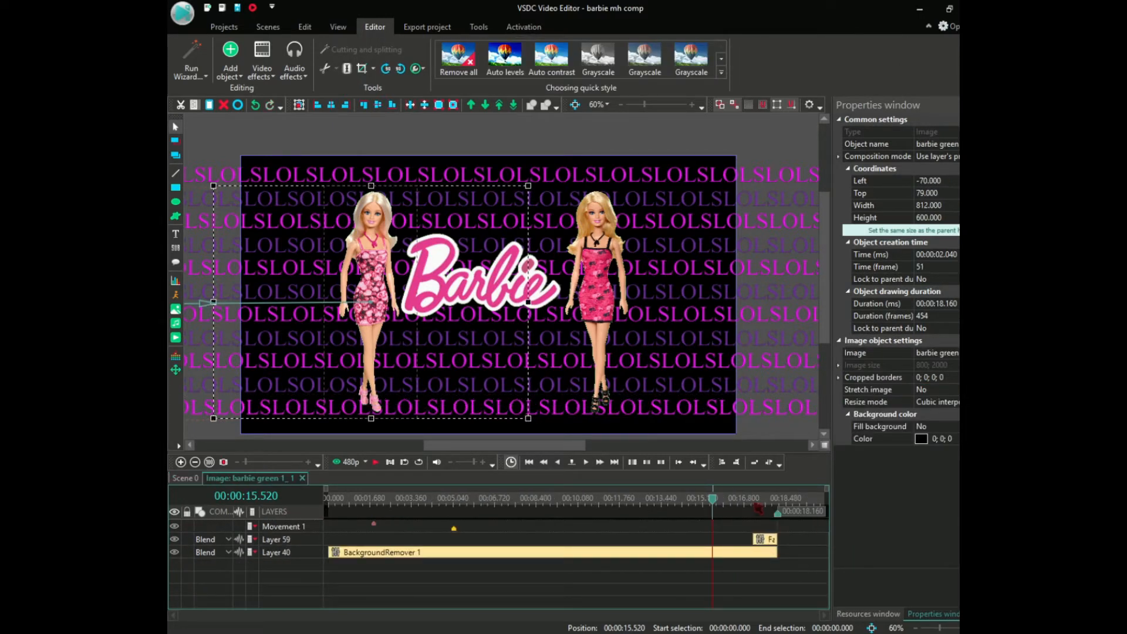
left_click(754, 499)
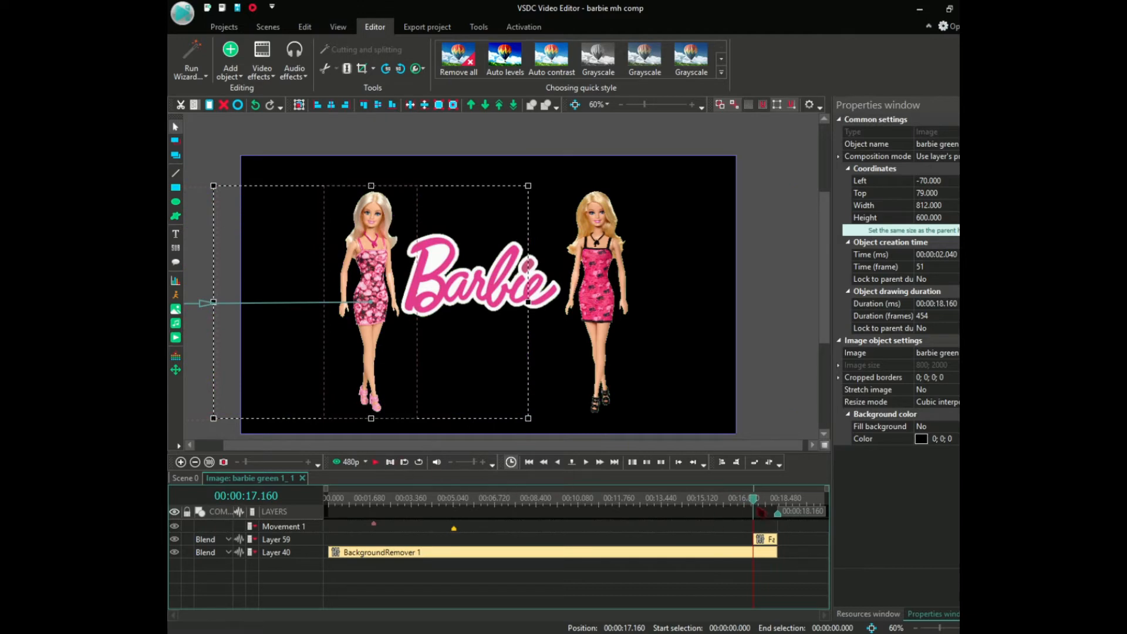
left_click_drag(755, 502, 718, 502)
left_click(376, 463)
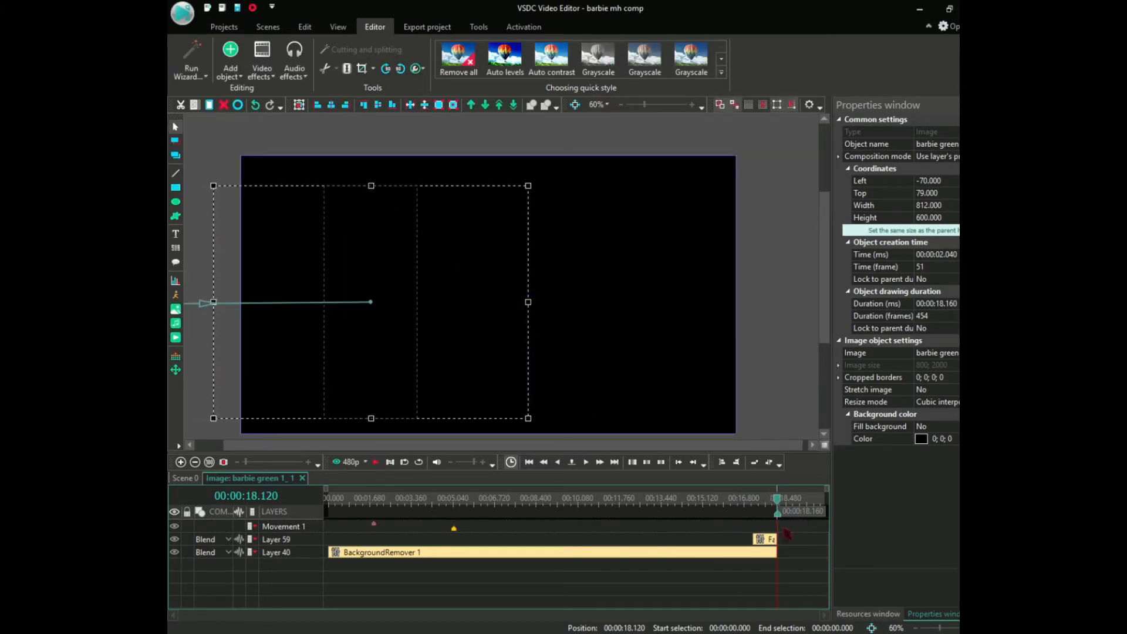
left_click(451, 499)
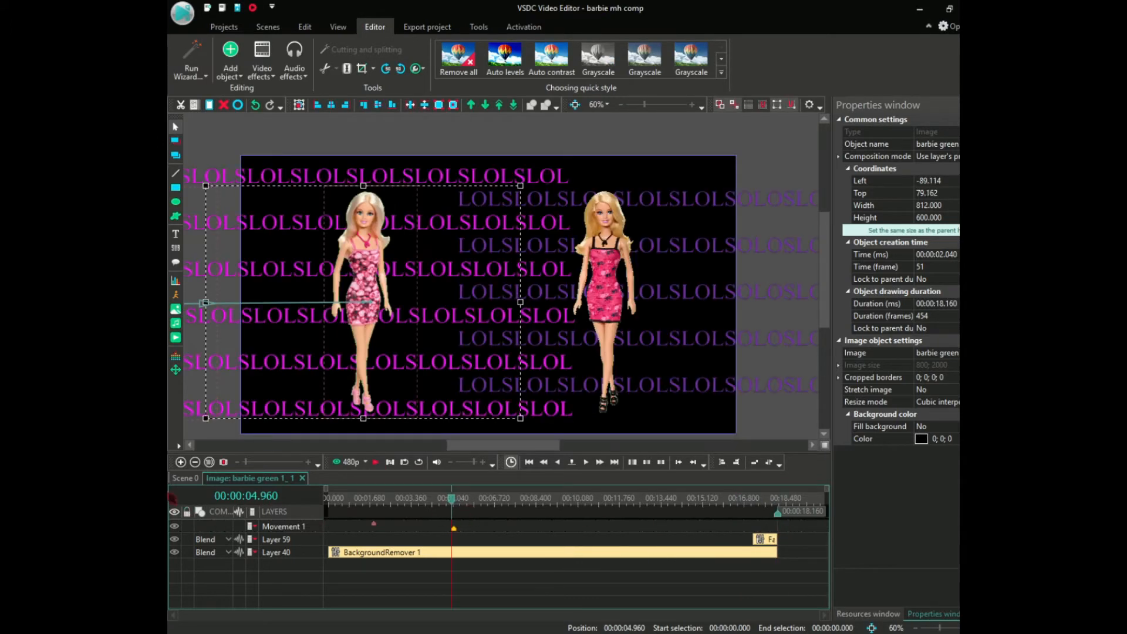
Step: Reopen the barbie logo1_ 3 image from Scene 0 and place the playhead near its fade-out at 00:00:17.080
left_click(184, 479)
left_click(688, 530)
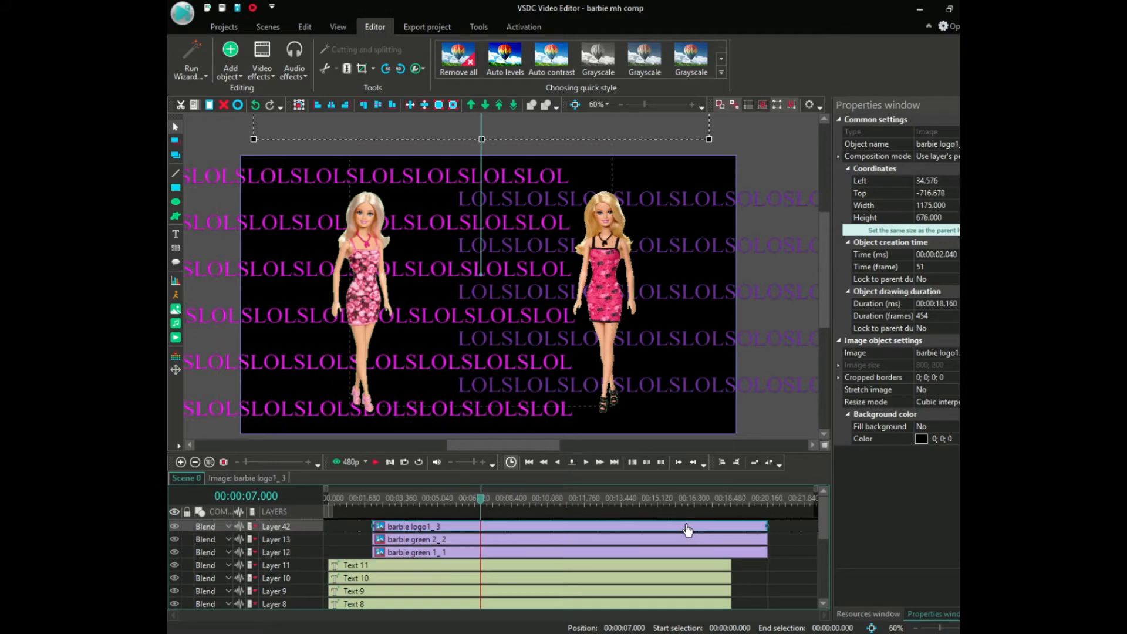
double_click(688, 530)
left_click(754, 510)
left_click(754, 510)
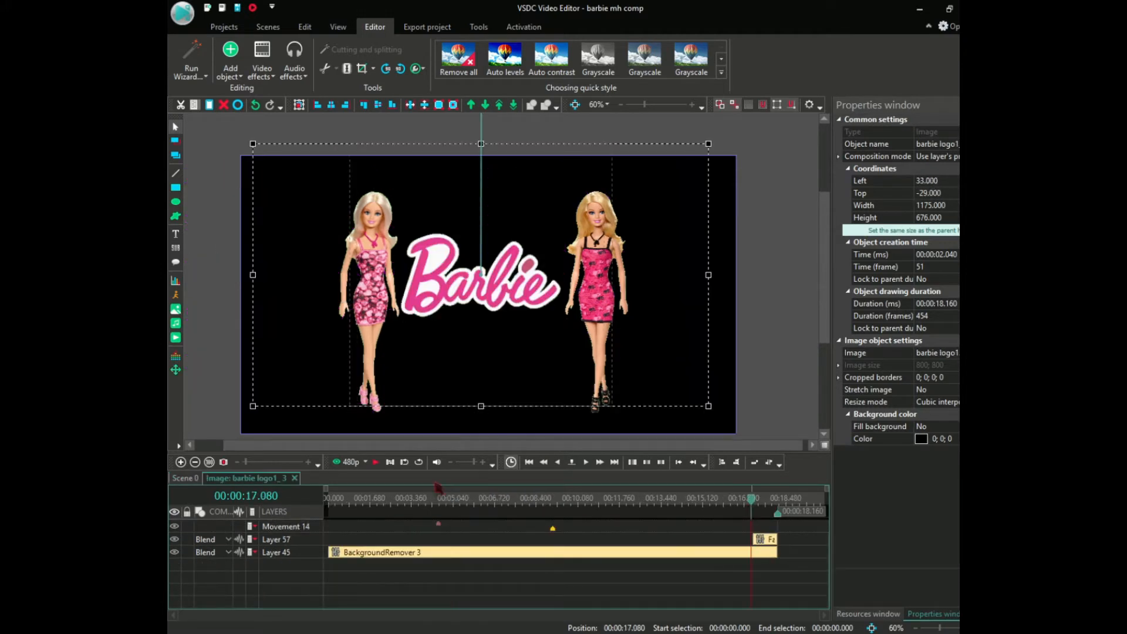
Step: Play the barbie logo1_ 3 fade-out to its end, then return the playhead to near the start of the image
left_click(587, 463)
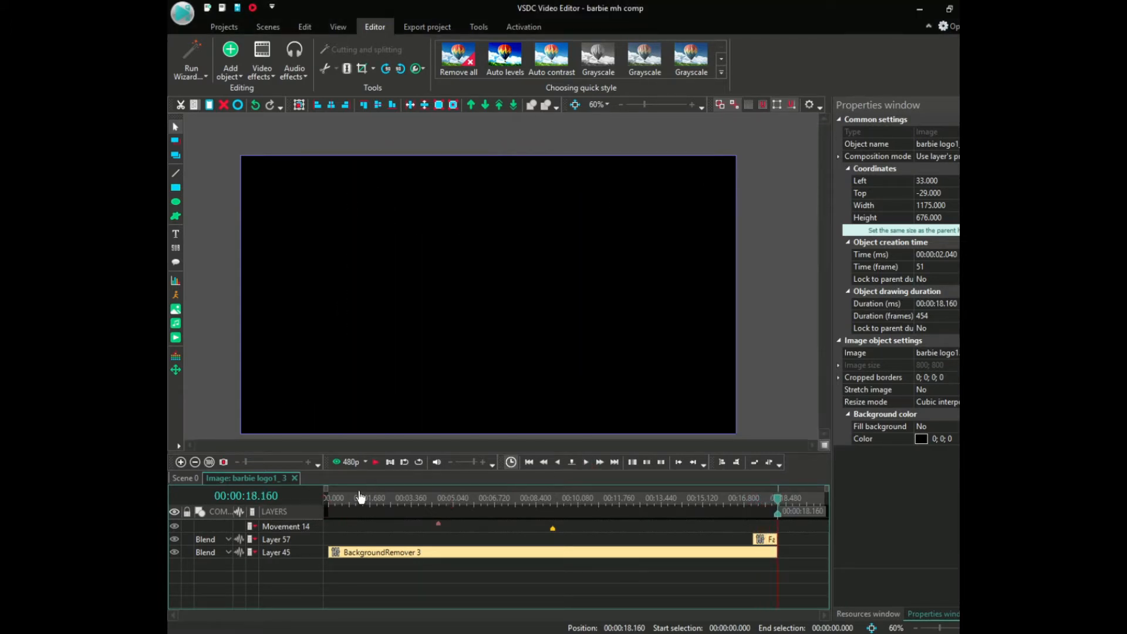
left_click(381, 497)
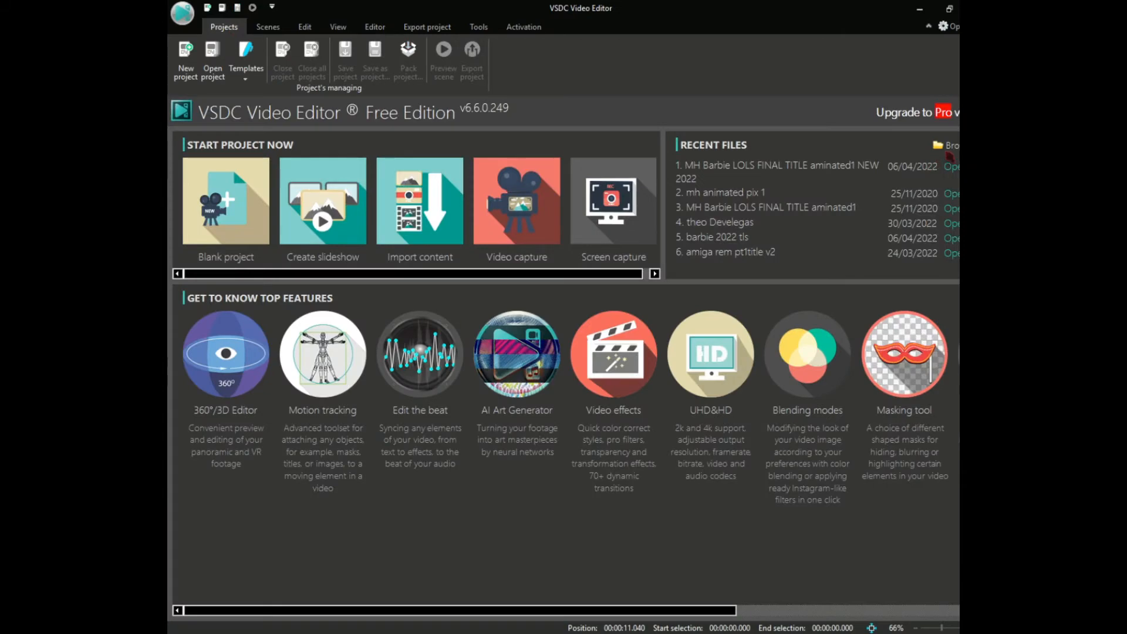
Step: Open the MH Barbie LOLS FINAL TITLE aminated1 project file and play Scene 0 through to 00:00:18.440
left_click(935, 152)
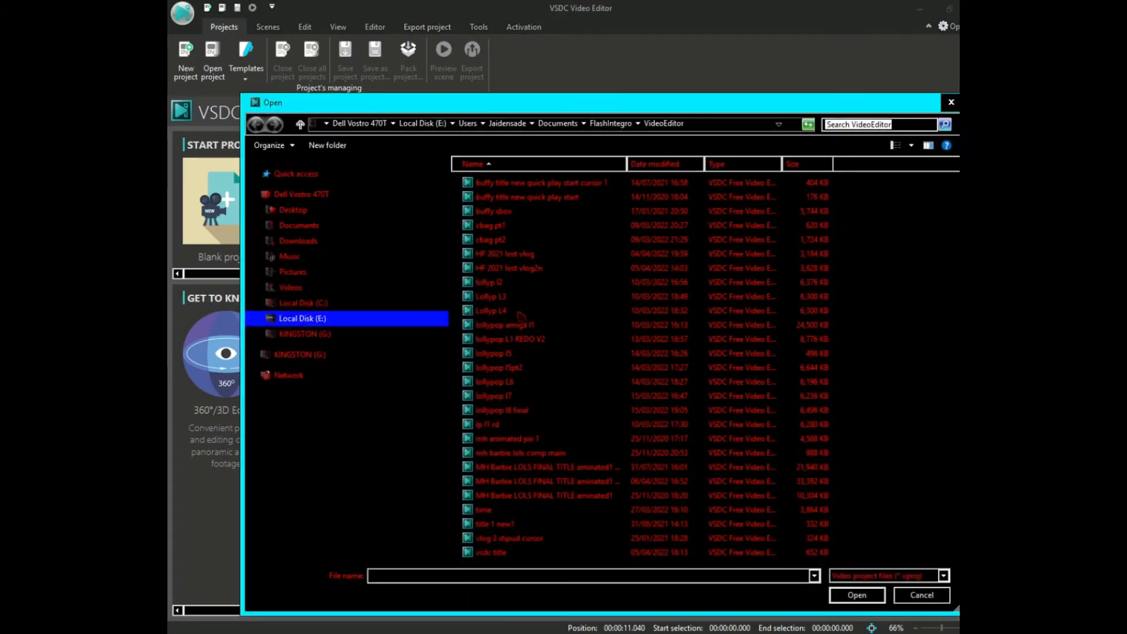
double_click(530, 496)
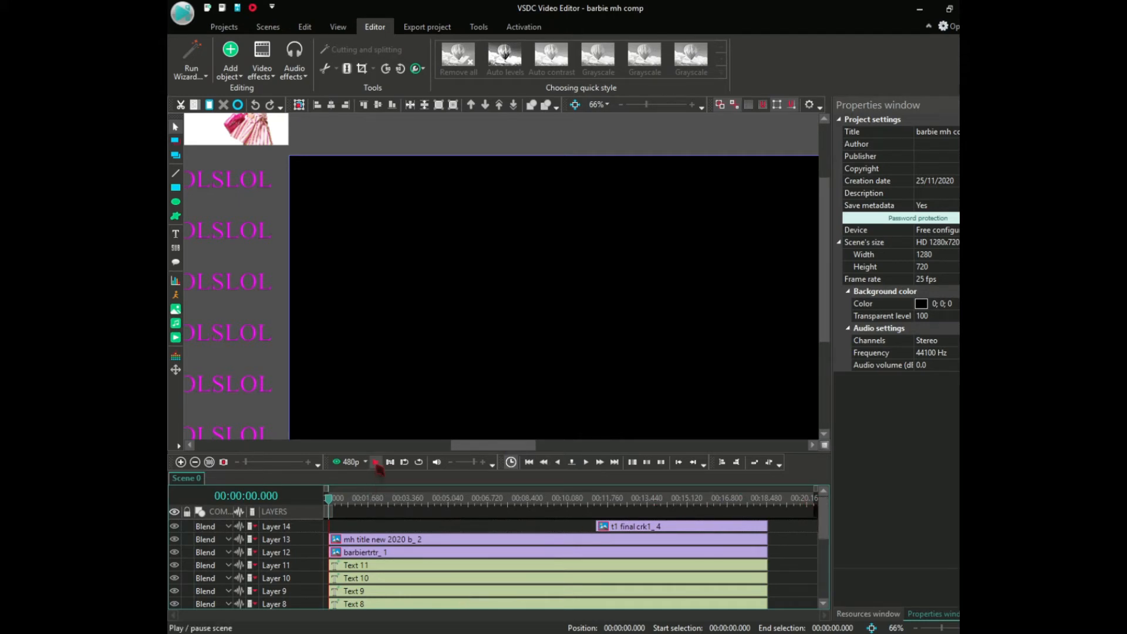
left_click(376, 462)
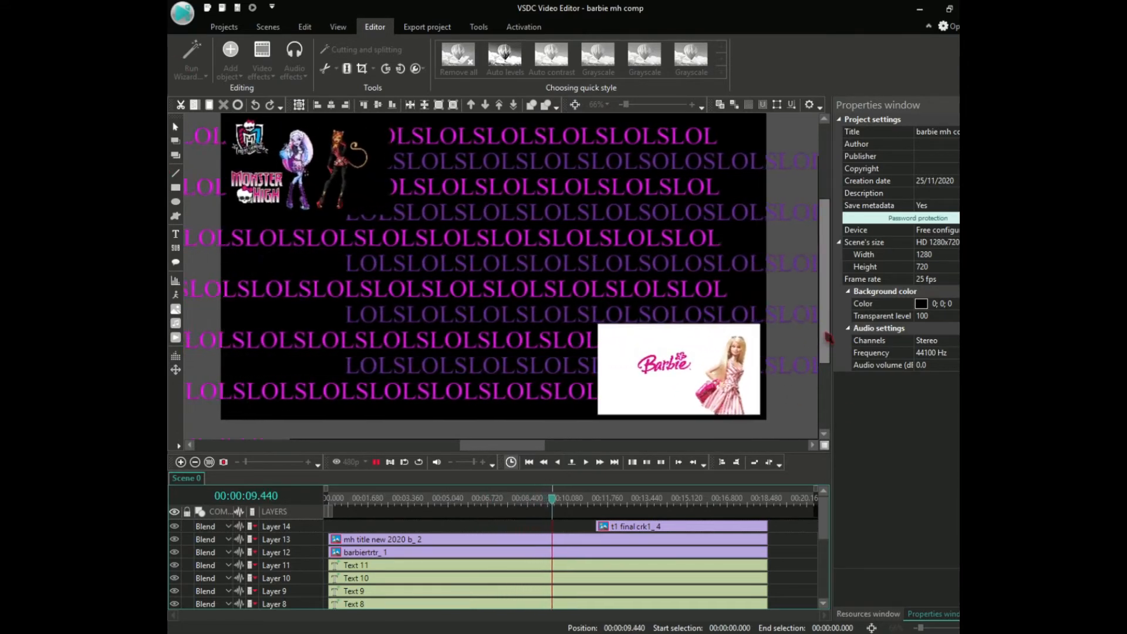
left_click_drag(824, 334, 826, 330)
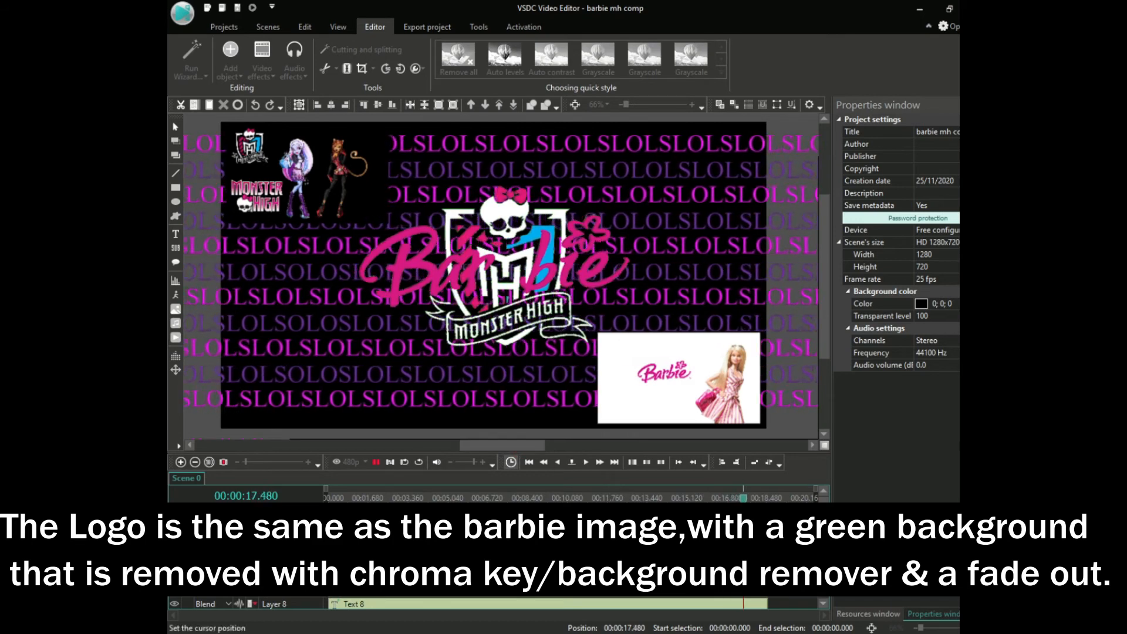
left_click(376, 463)
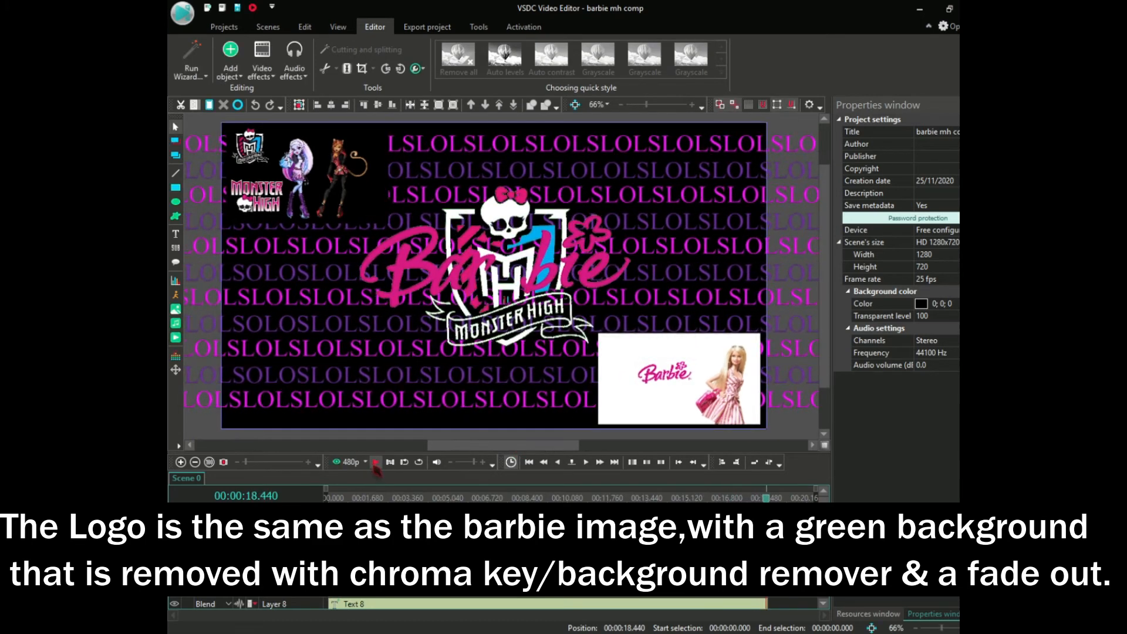
Step: Open the barbiertrtr_ 1 image and review its diagonal Movement 14 path by playing it from 00:00:00.000 and scrubbing back to the start
double_click(431, 546)
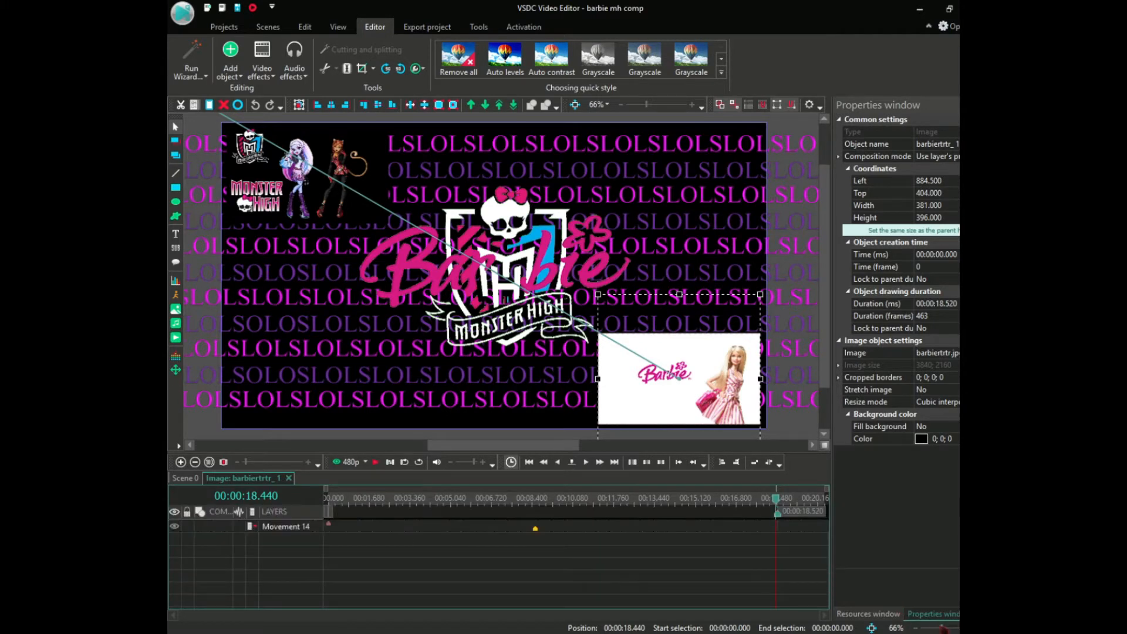
left_click_drag(942, 628, 933, 629)
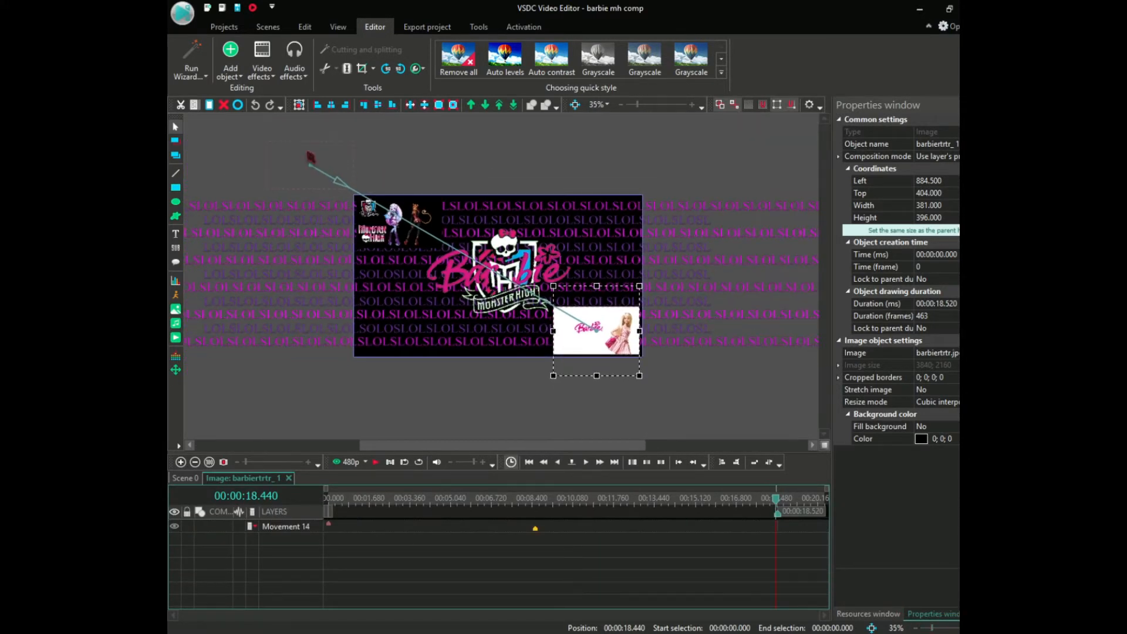
left_click(352, 503)
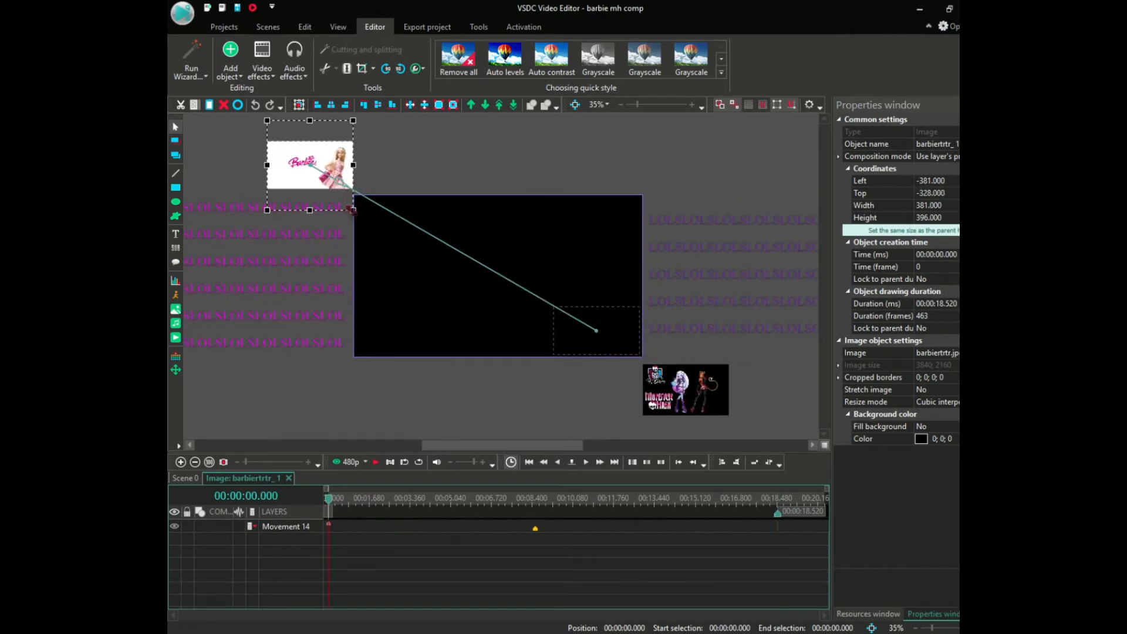
left_click(376, 462)
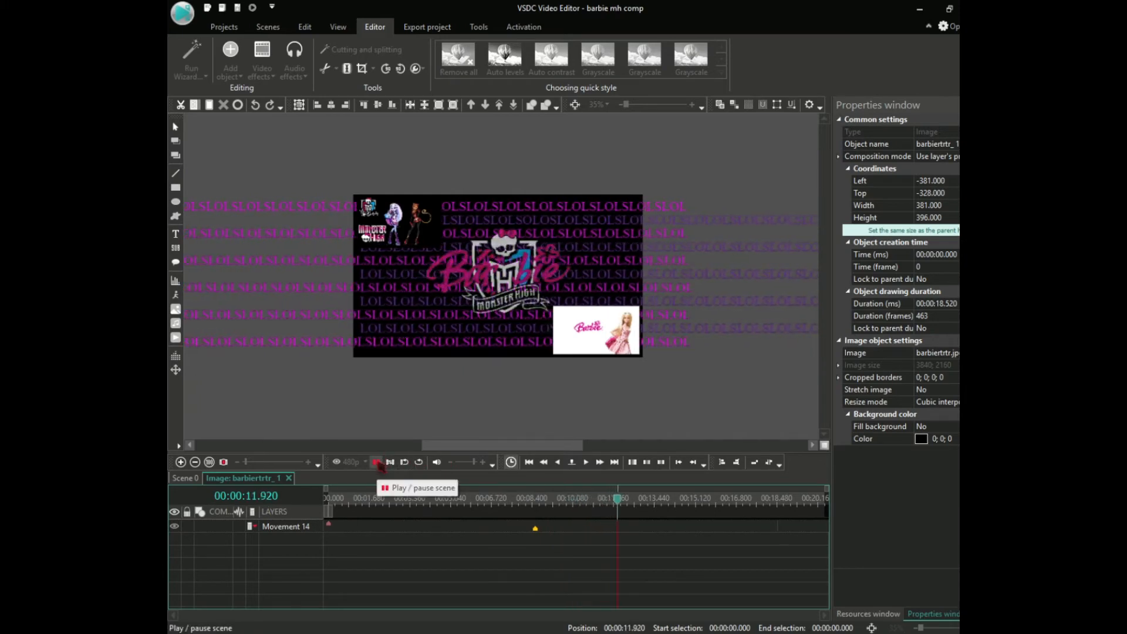
left_click(376, 463)
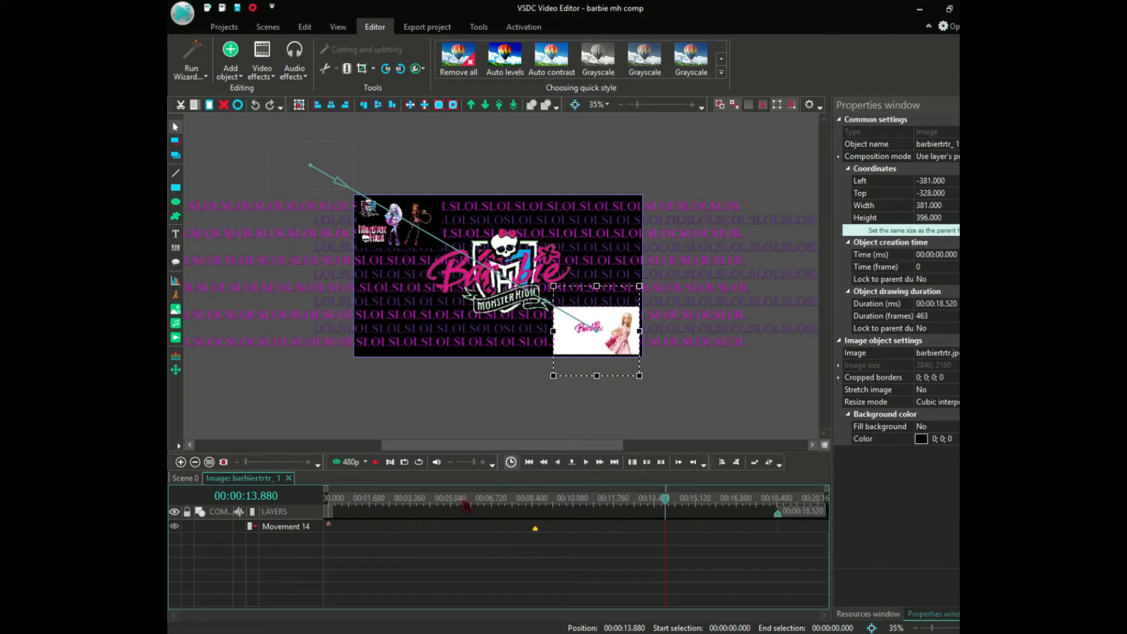
left_click(459, 498)
left_click_drag(428, 504, 336, 504)
Step: Open the mh title new 2020 b_ 2 image from Scene 0, delay its Movement 15 start point to 00:00:01.960, and preview the motion
left_click(187, 478)
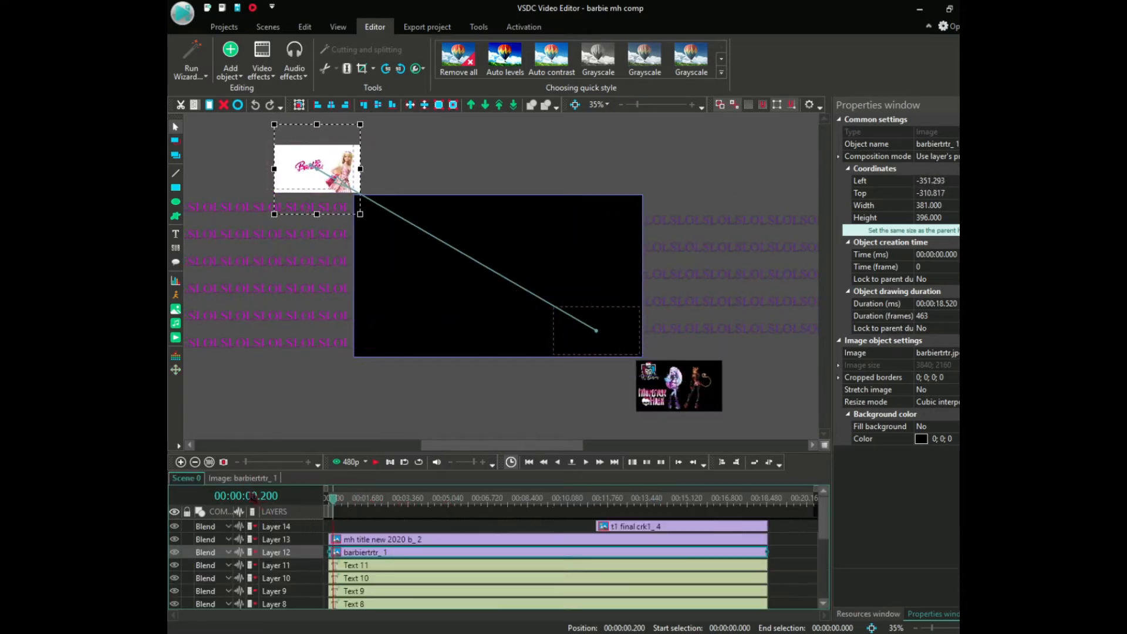
double_click(498, 540)
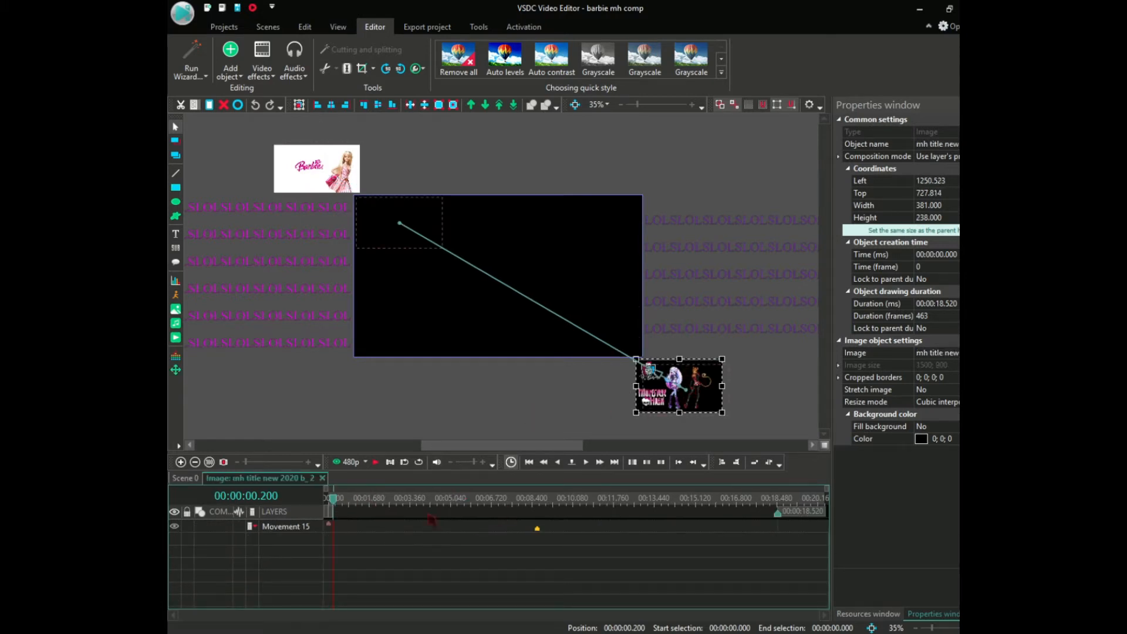
left_click_drag(332, 534, 371, 530)
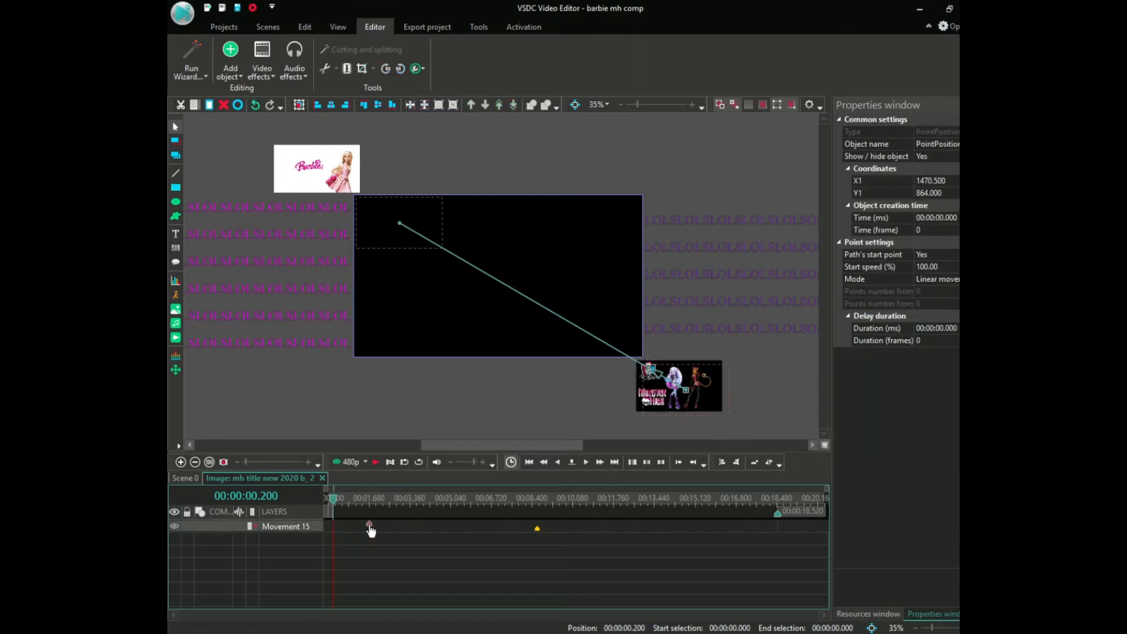
left_click(376, 462)
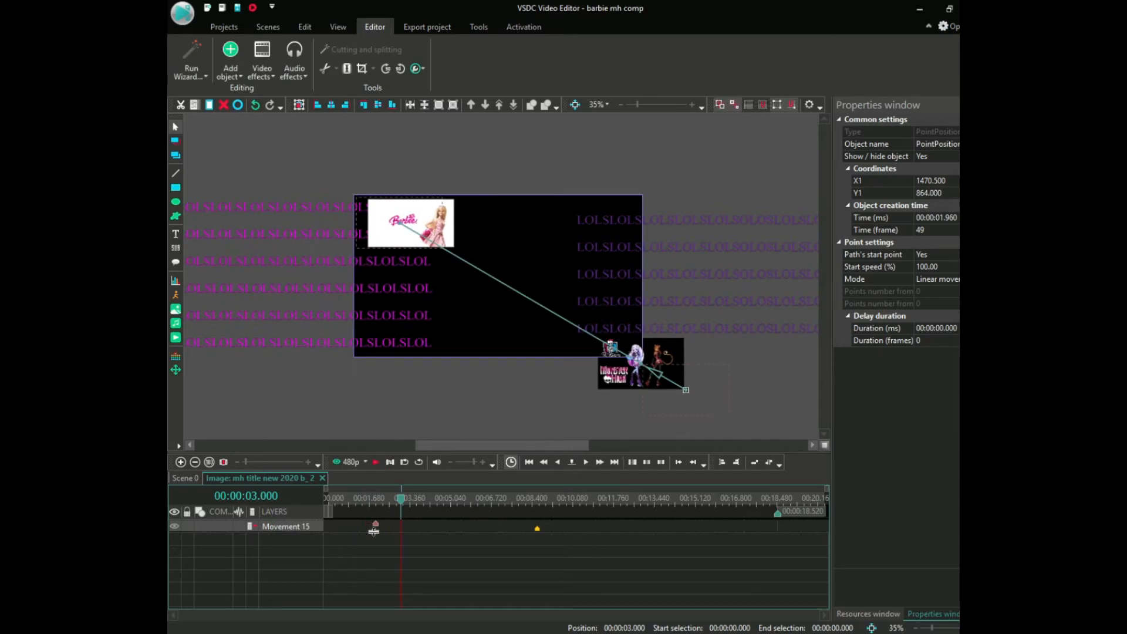
Step: Try Movement 15 with its start point at 00:00:00.000 and its end point at 00:00:01.880, preview it, and undo both timing changes
left_click(538, 532)
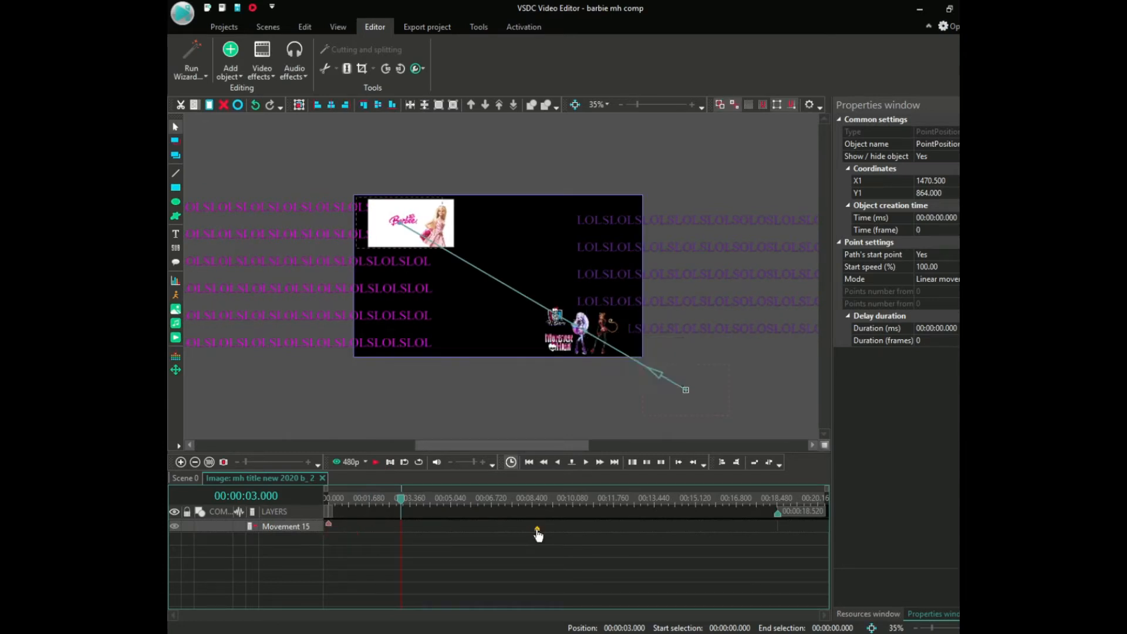
mouse_move(538, 532)
left_mouse_down()
mouse_move(375, 532)
mouse_move(311, 504)
left_mouse_up()
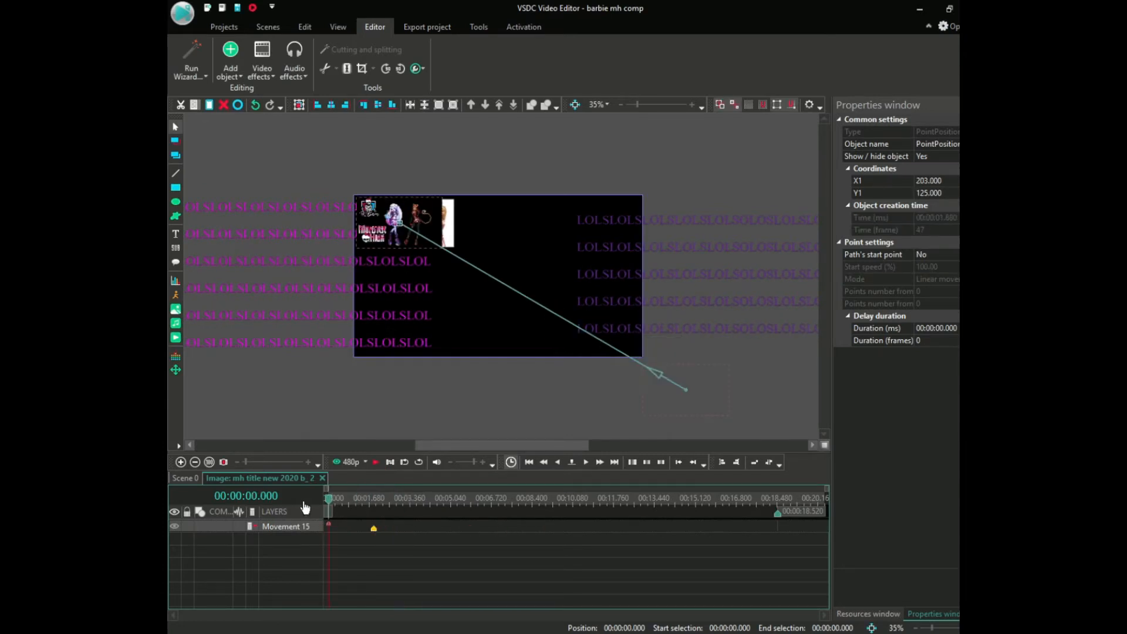
left_click(376, 463)
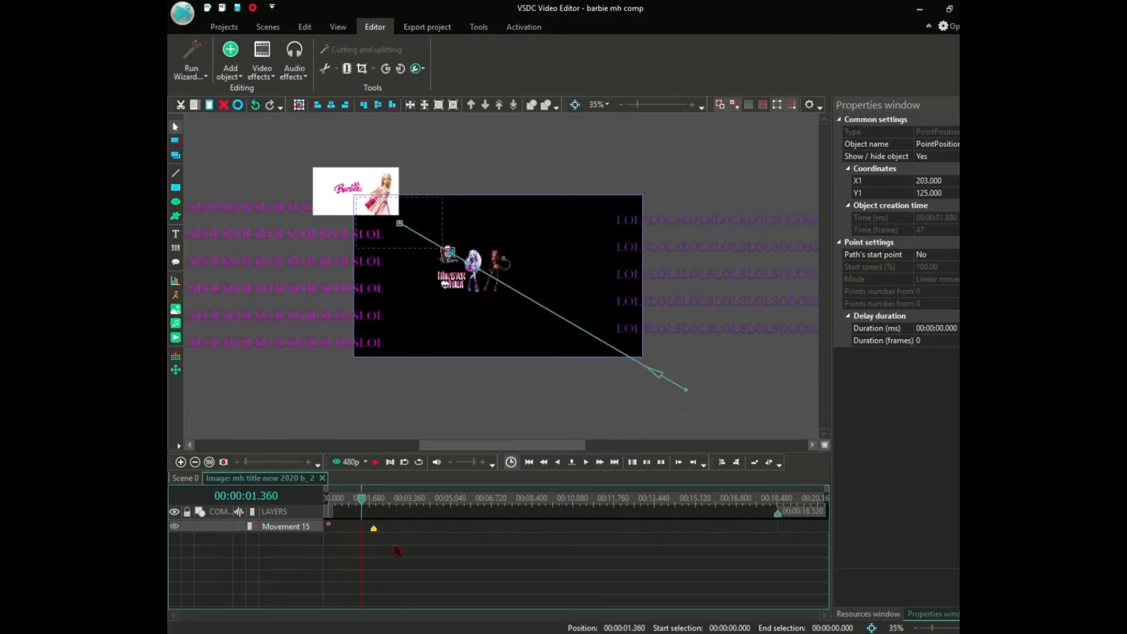
left_click(255, 106)
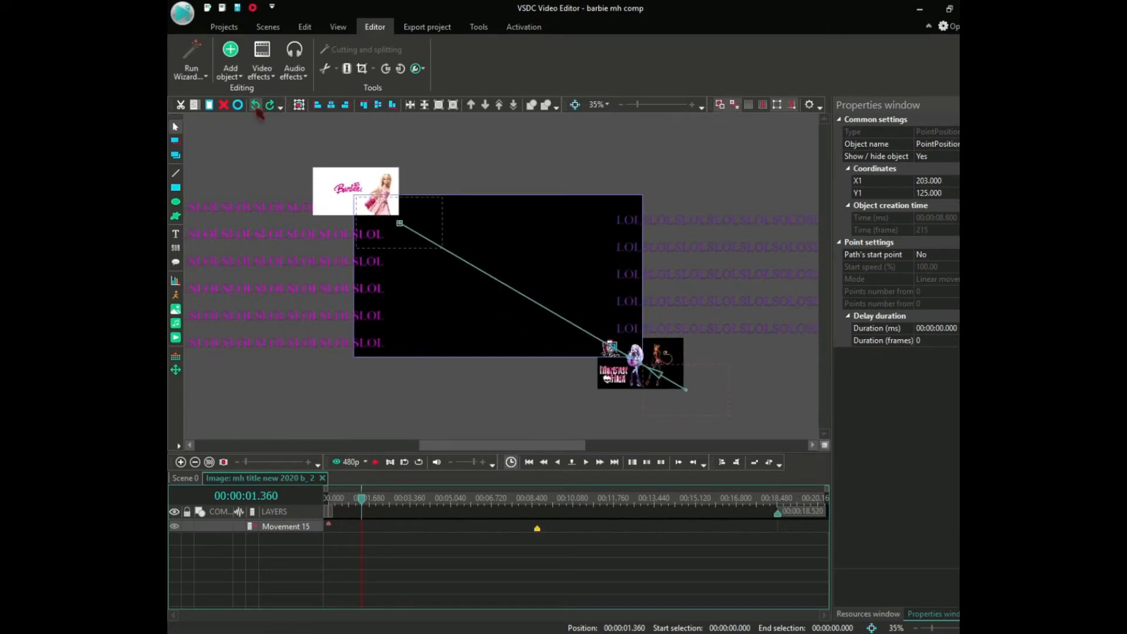
left_click(257, 109)
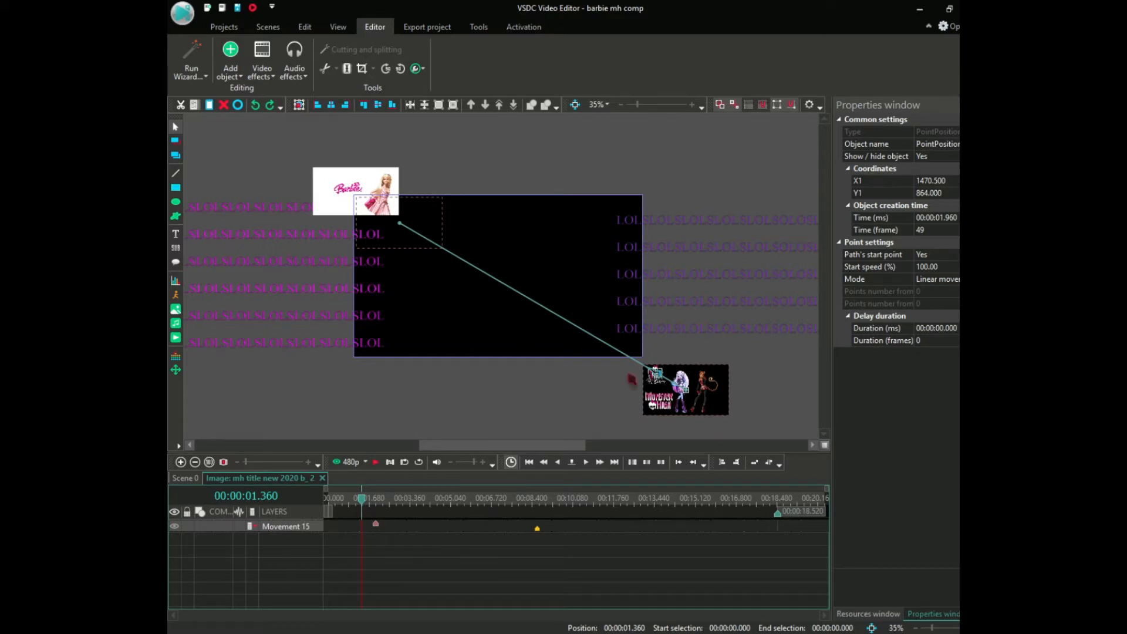
Step: Try redirecting the end point of the Movement 15 path to X 308, Y 402 and preview the image's motion
left_click(399, 219)
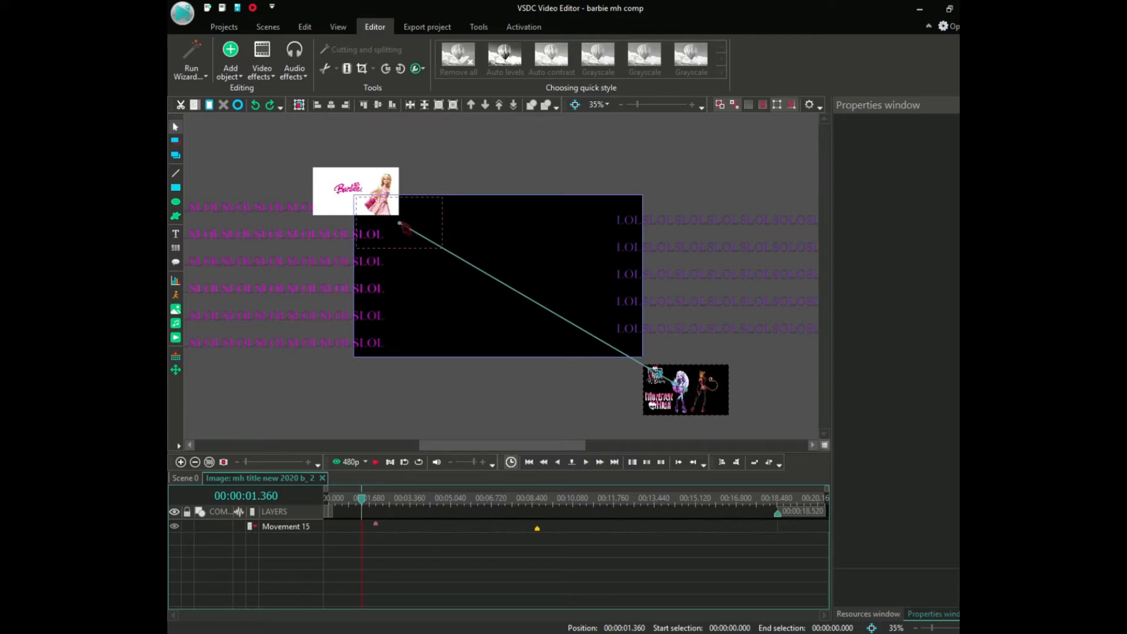
left_click_drag(400, 225, 423, 284)
left_click(376, 462)
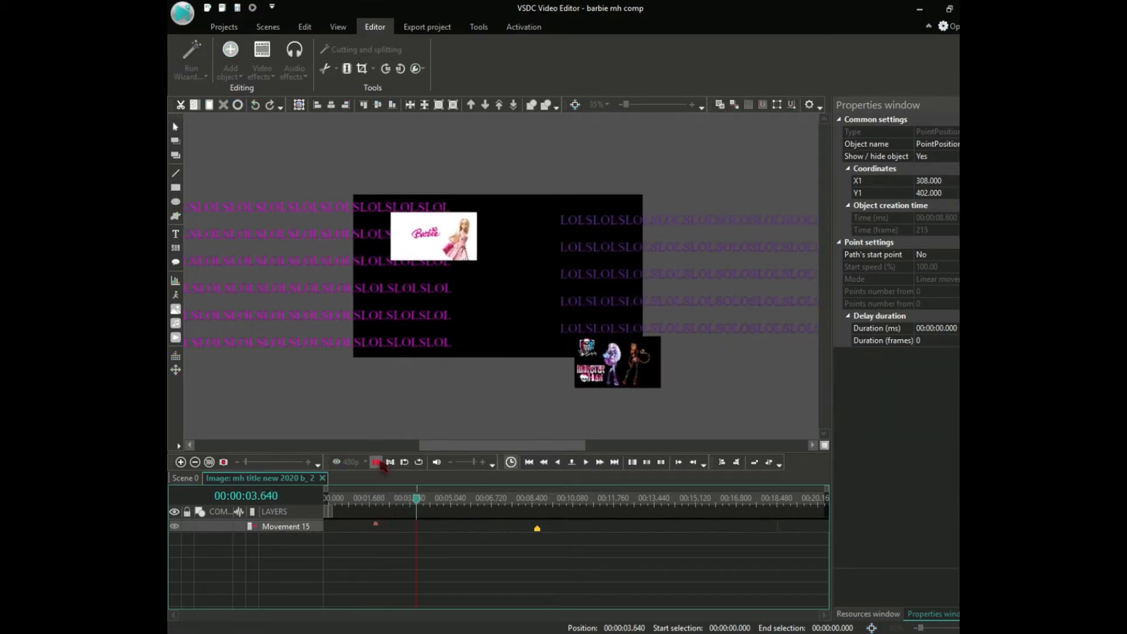
left_click(377, 463)
Step: Move the Movement 15 end point below the scene to X 339, Y 928, set its time to 00:00:05.840, and preview the motion
left_click_drag(424, 287, 430, 404)
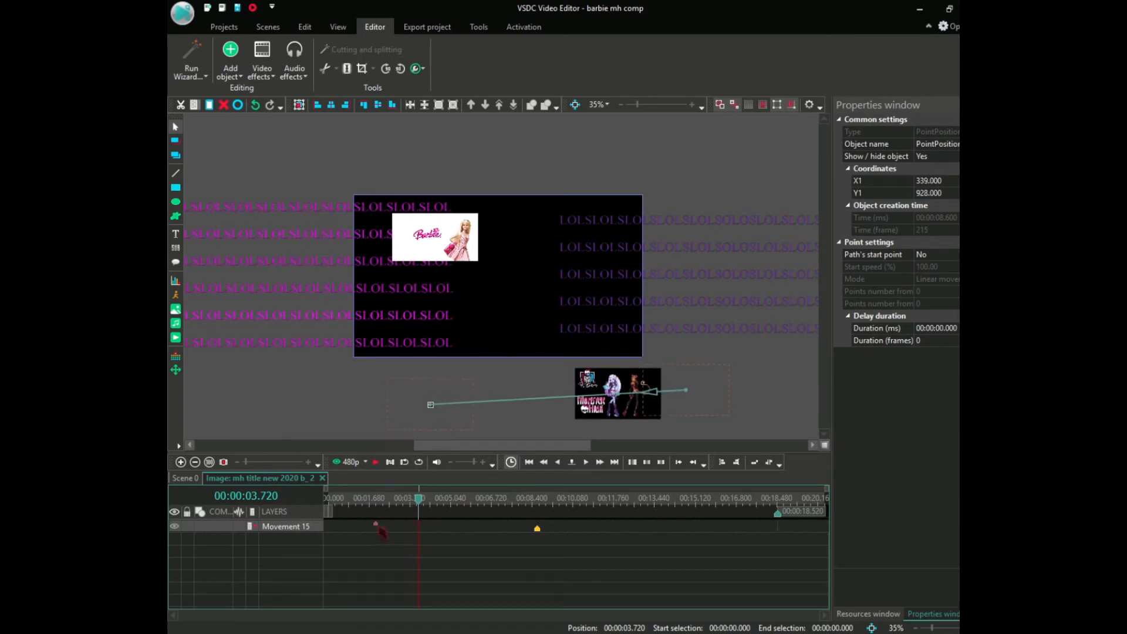
left_click(377, 463)
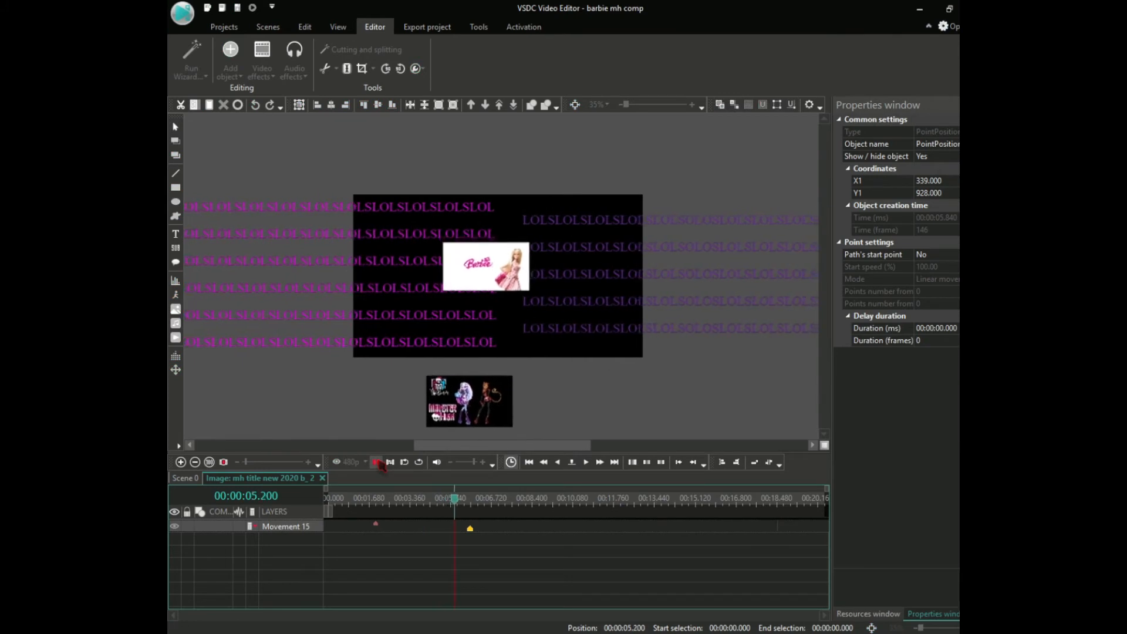
left_click(376, 463)
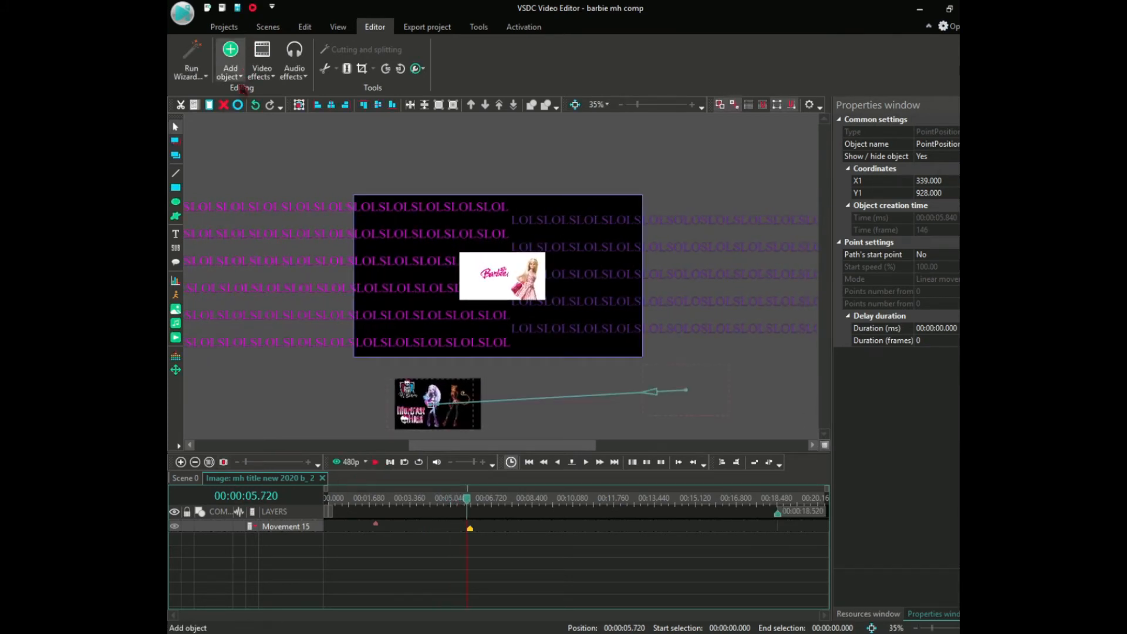
Step: Close all open projects and open the vsdc title project file from the VideoEditor folder
left_click(236, 28)
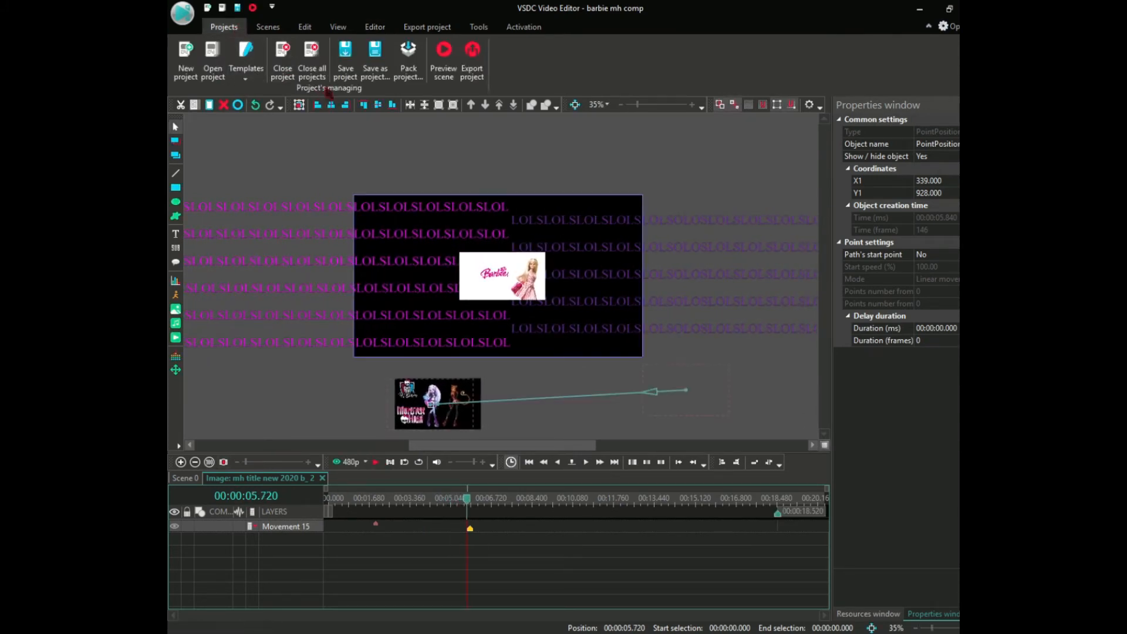
left_click(311, 59)
left_click(608, 316)
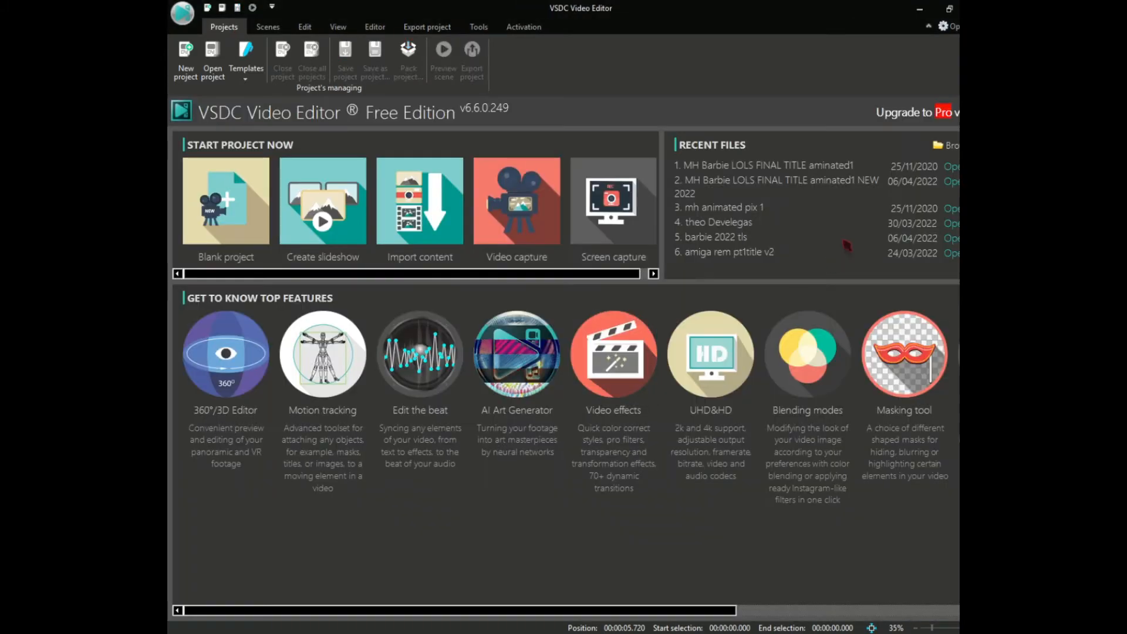
left_click(951, 144)
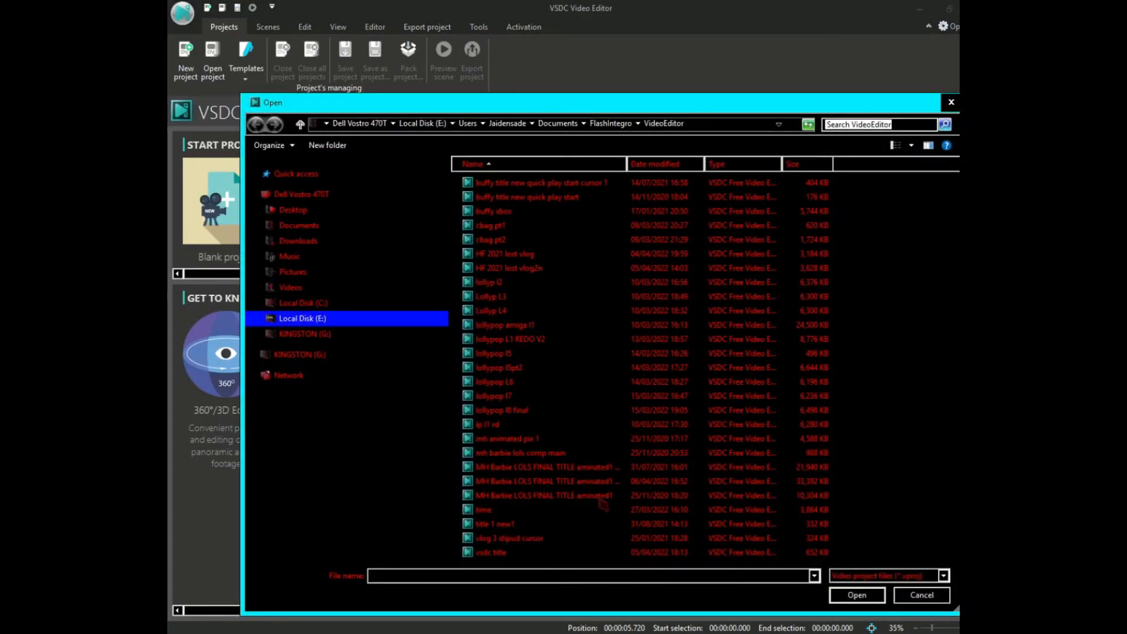
double_click(514, 552)
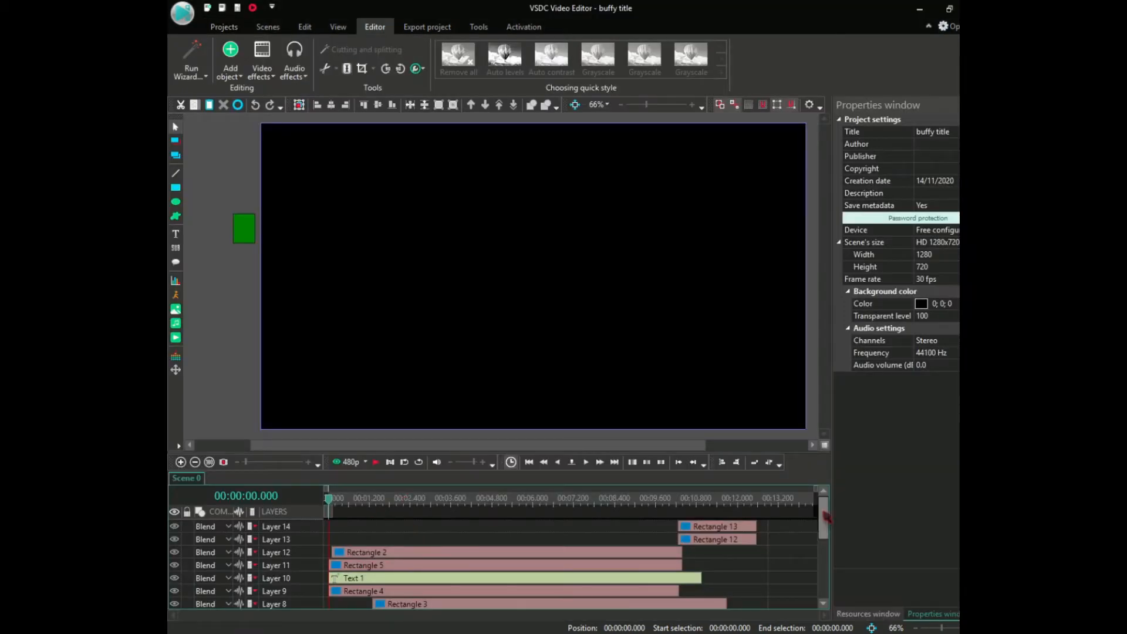
Step: Play Scene 0 of the title animation from the start past 00:00:11.400, then return the playhead to 00:00:00.600
mouse_move(824, 516)
left_mouse_down()
mouse_move(823, 584)
mouse_move(823, 512)
left_mouse_up()
left_click(375, 462)
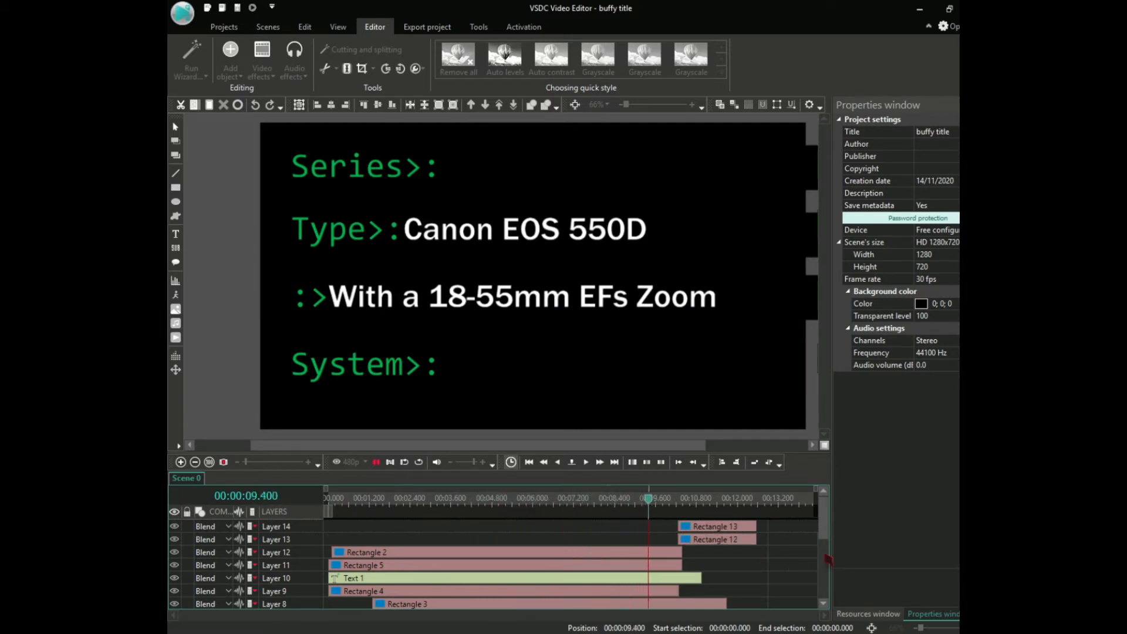
key("space")
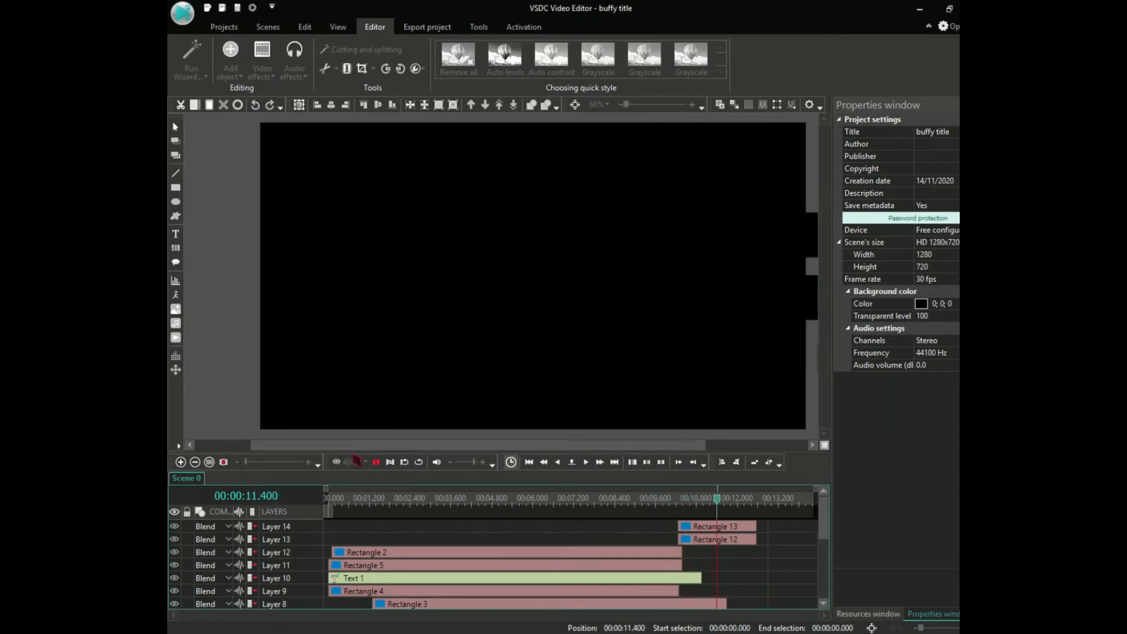
left_click(350, 500)
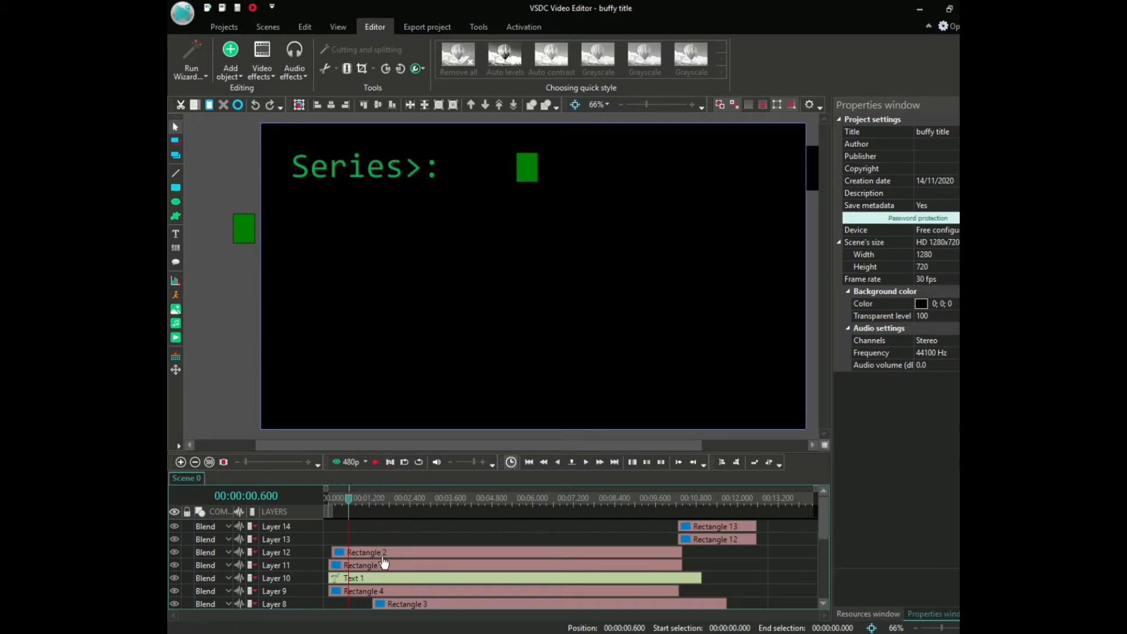
Step: Open Rectangle 2 for editing and preview its Movement 2 motion from near the start of its timeline
double_click(383, 554)
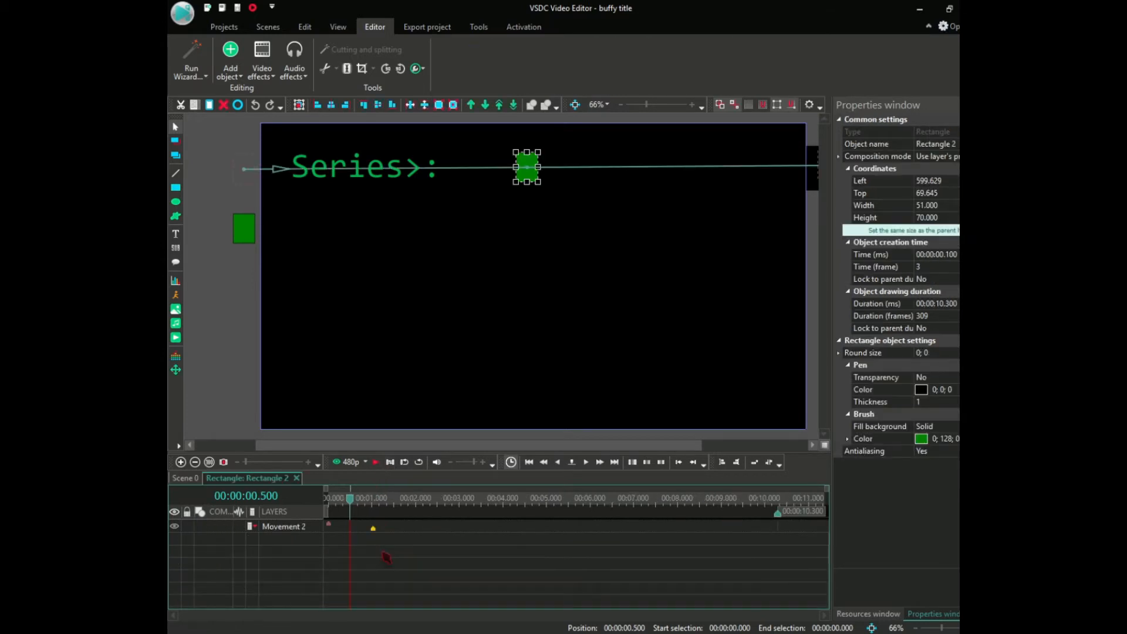
left_click(376, 463)
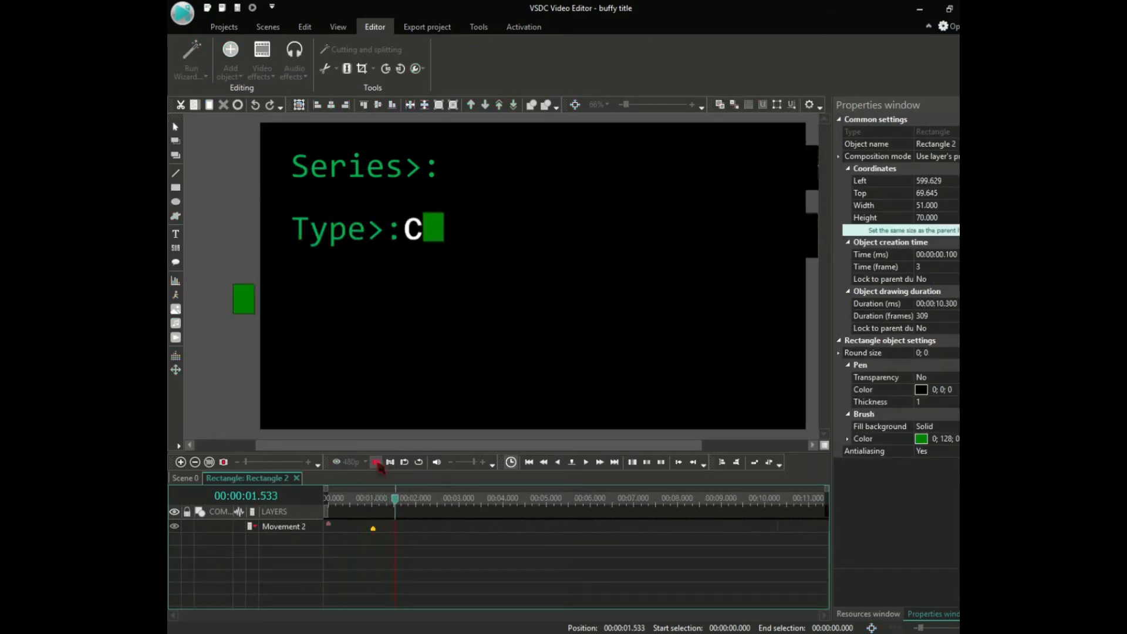
left_click(376, 462)
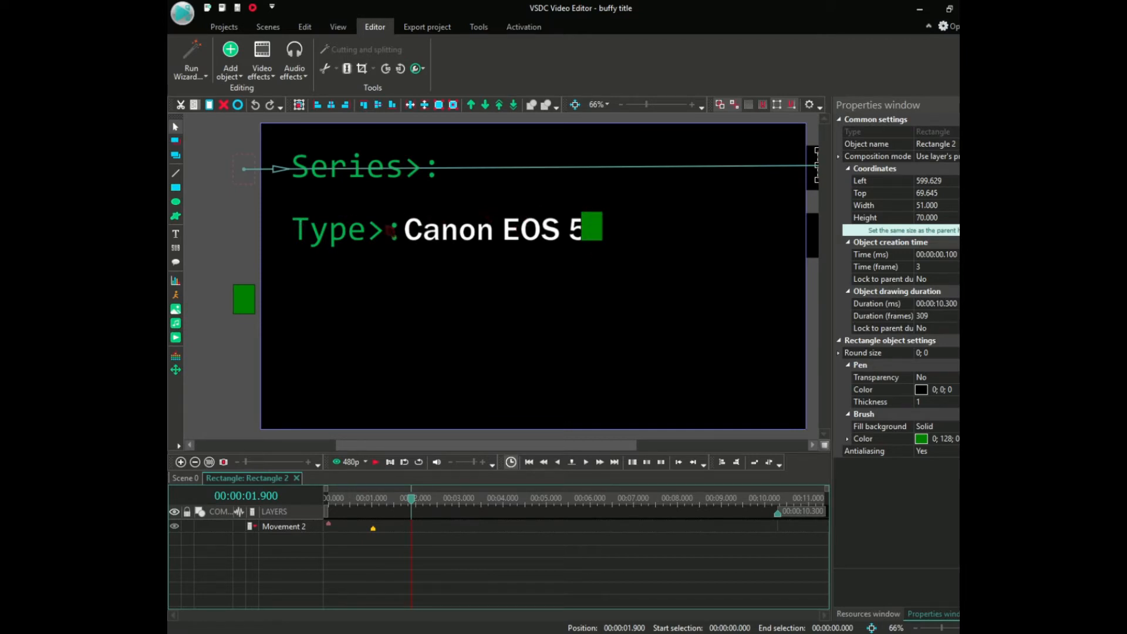
left_click_drag(417, 503, 345, 503)
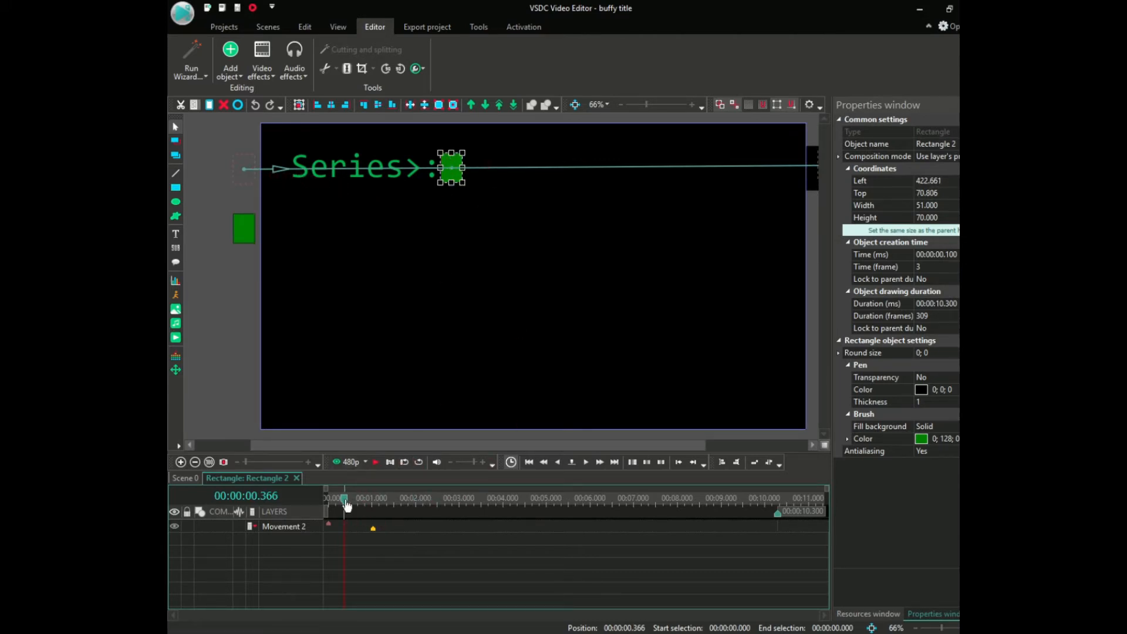
left_click_drag(345, 500, 332, 500)
left_click(377, 462)
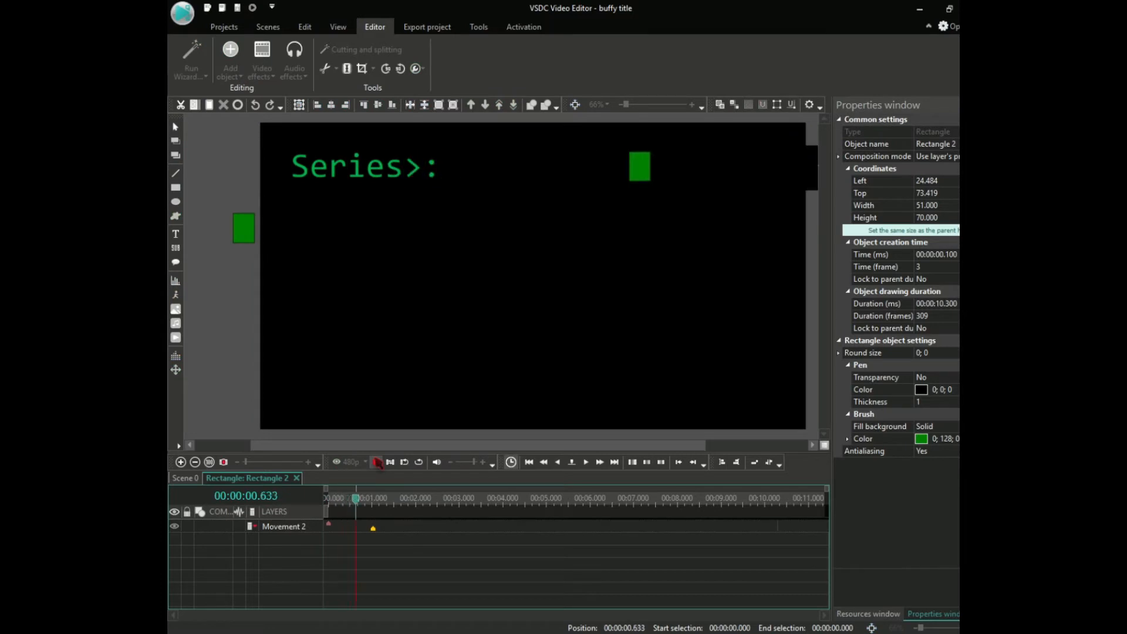
Step: Try moving the Movement 2 end point to 00:00:05.500 and preview the green rectangle's motion from 00:00:00.000
left_click_drag(376, 536, 568, 532)
left_click_drag(376, 500, 329, 501)
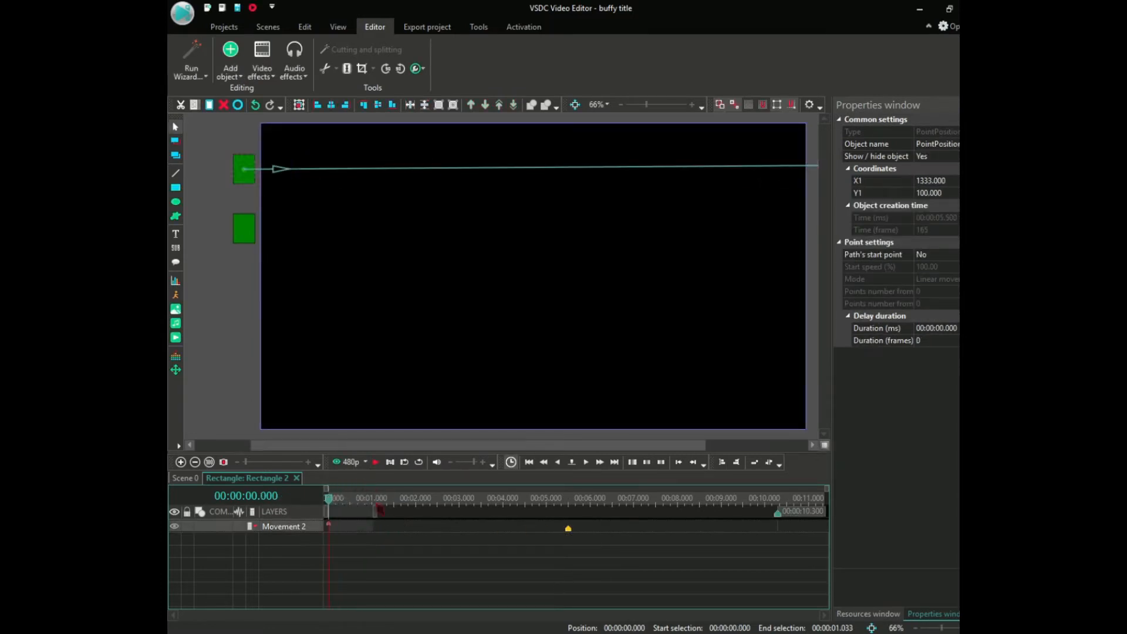
left_click(376, 463)
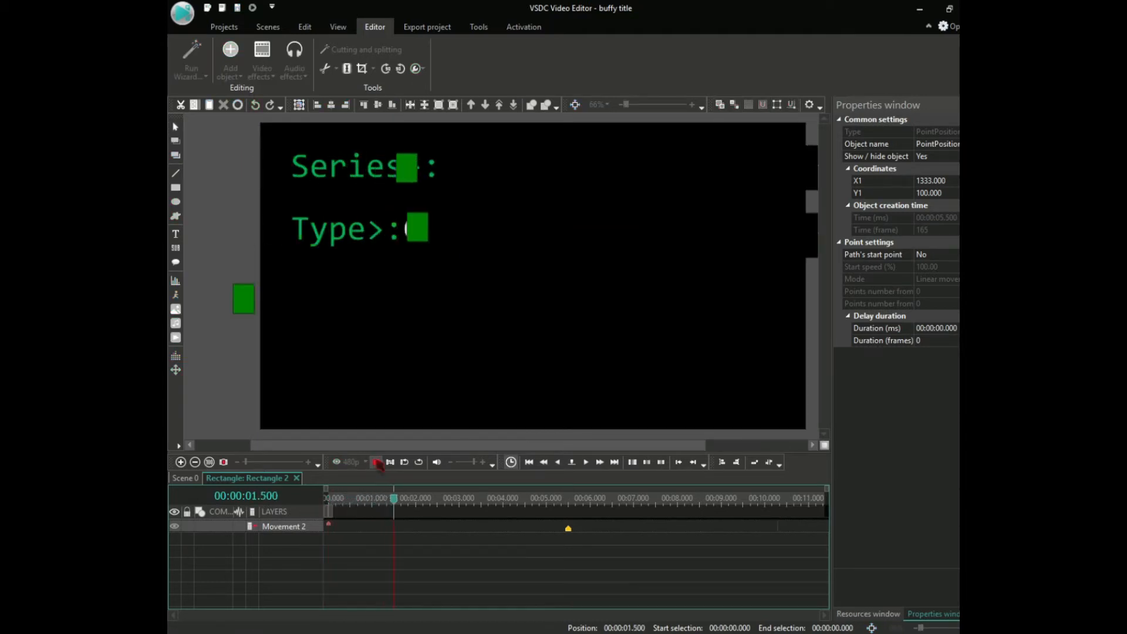
left_click(377, 463)
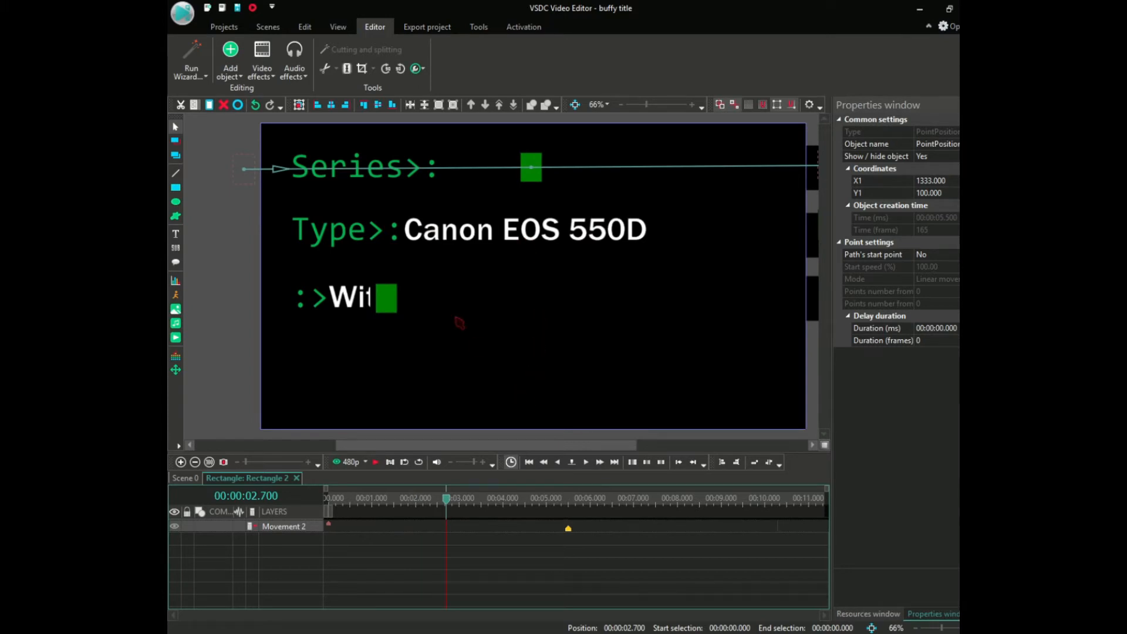
Step: Select the green Rectangle 7 and the black Rectangle 9 on the third text line and advance the scene to 00:00:03.700
left_click(460, 320)
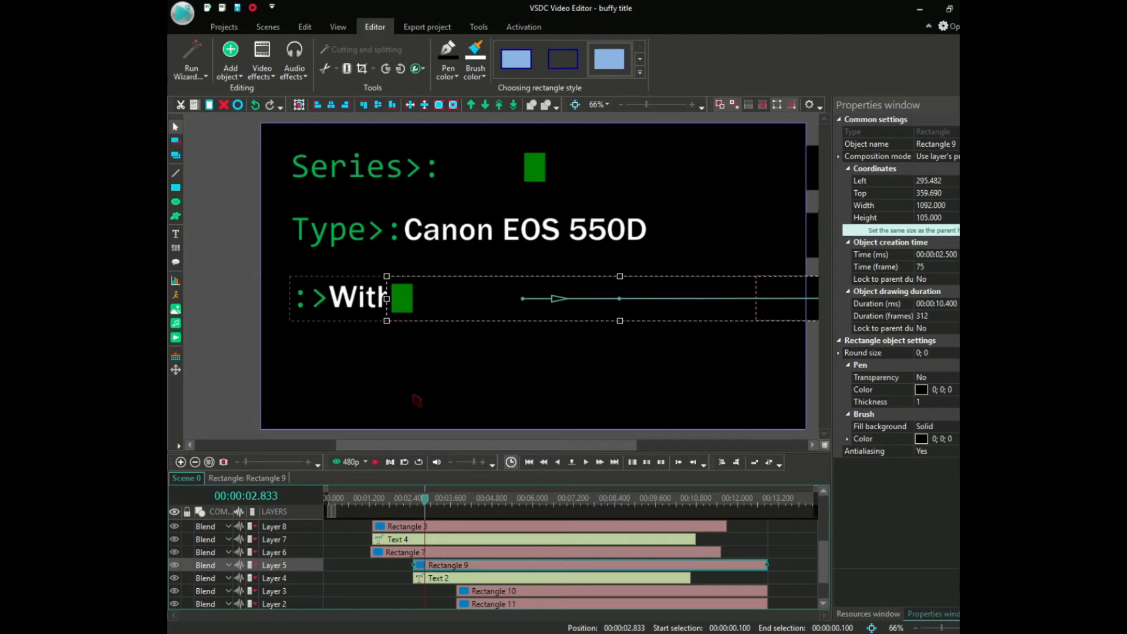
left_click(399, 308)
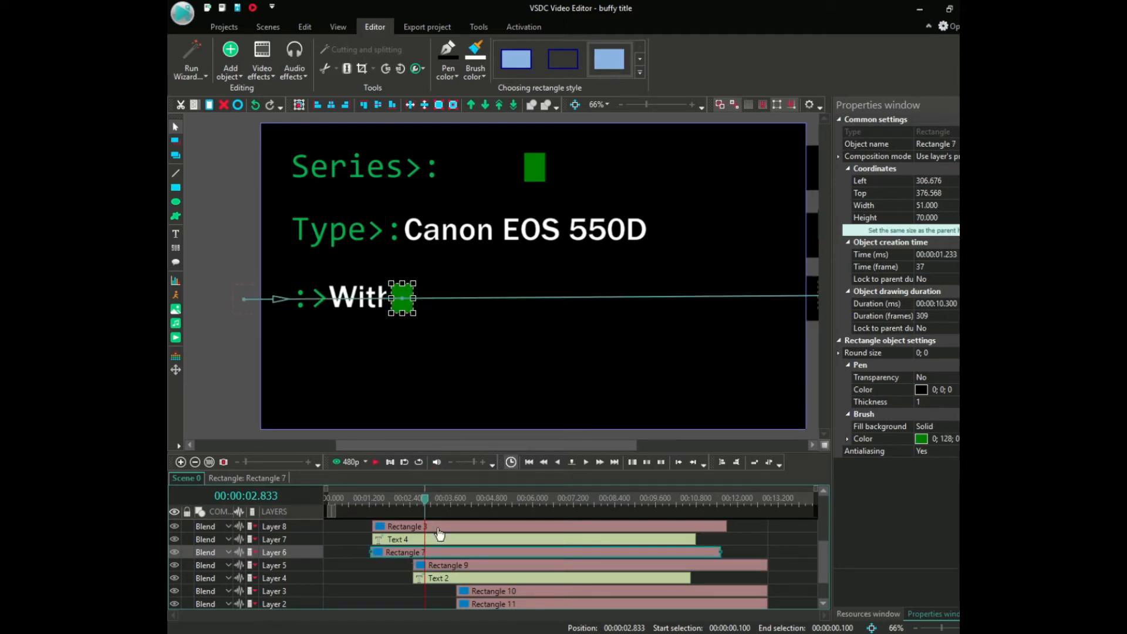
left_click(441, 566)
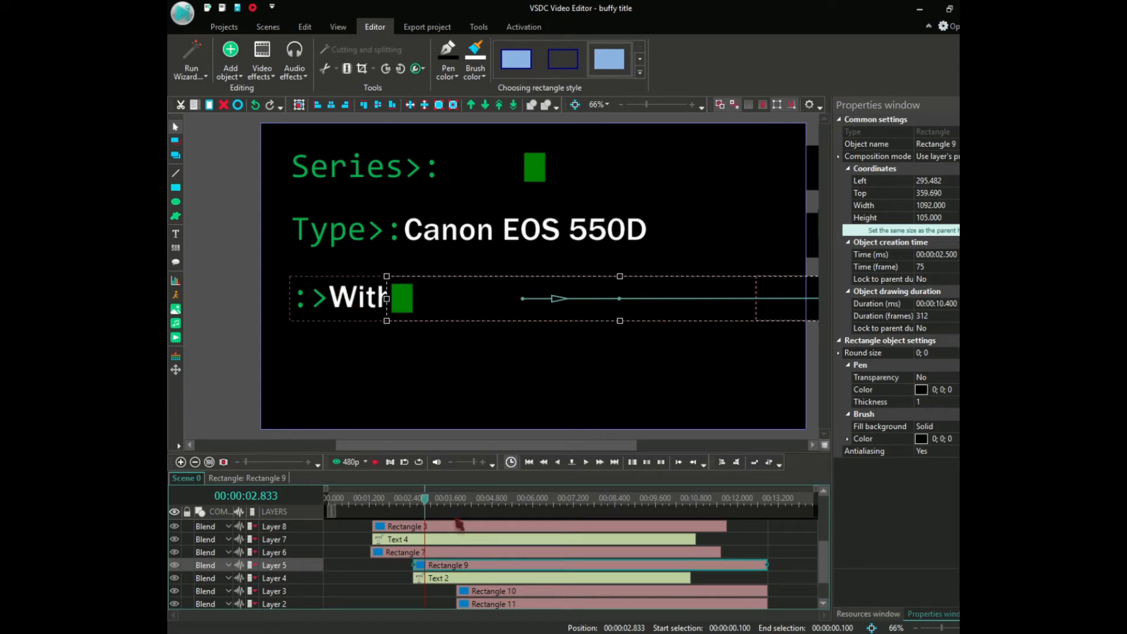
left_click(586, 463)
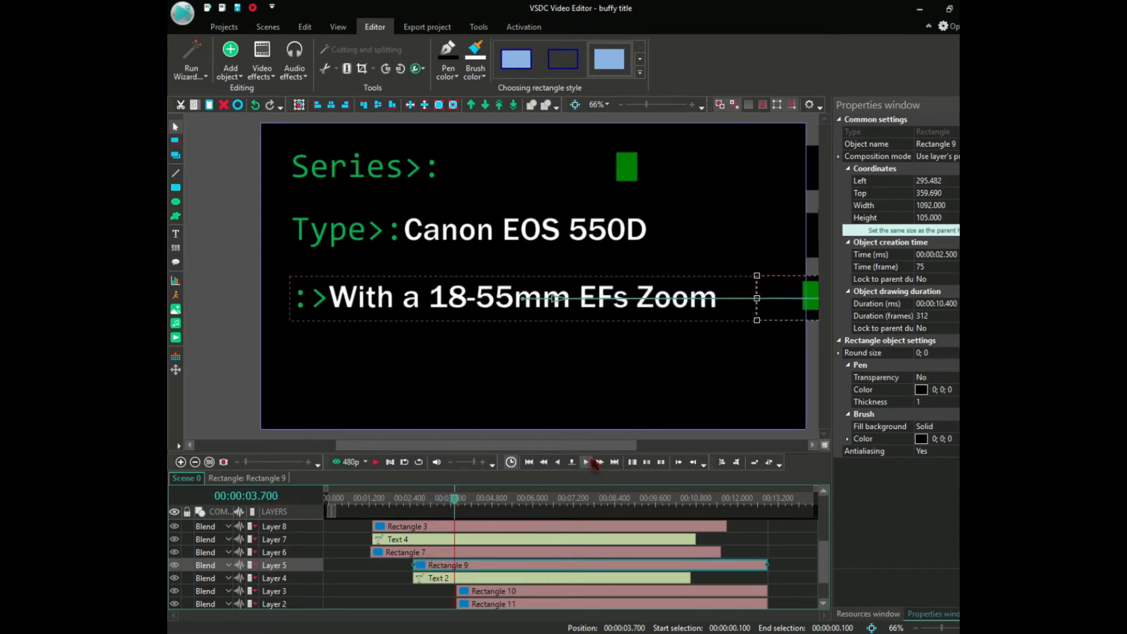
Step: Preview the title animation through 00:00:09.800 and view the rectangles parked beyond the scene's edge
left_click_drag(456, 503, 378, 500)
left_click(376, 462)
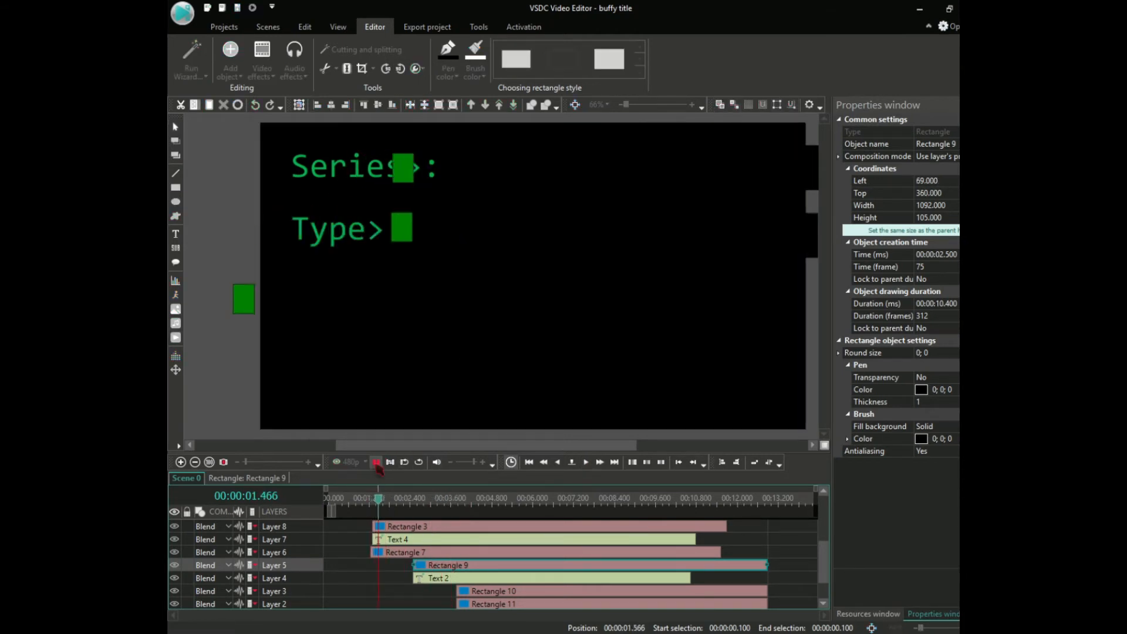
left_click(376, 464)
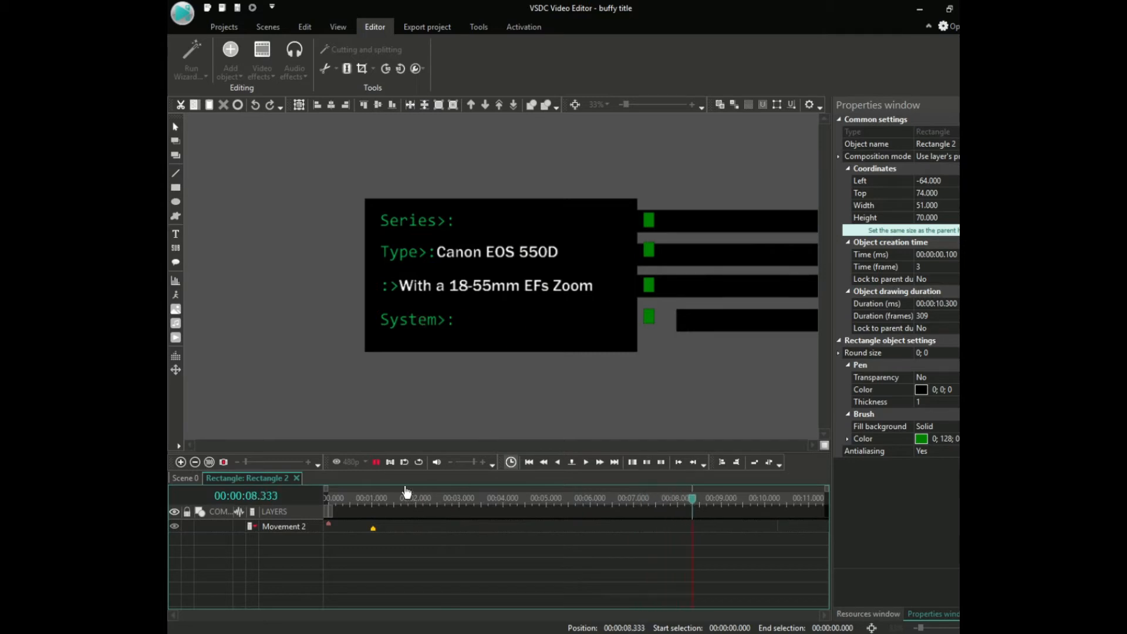
left_click(376, 467)
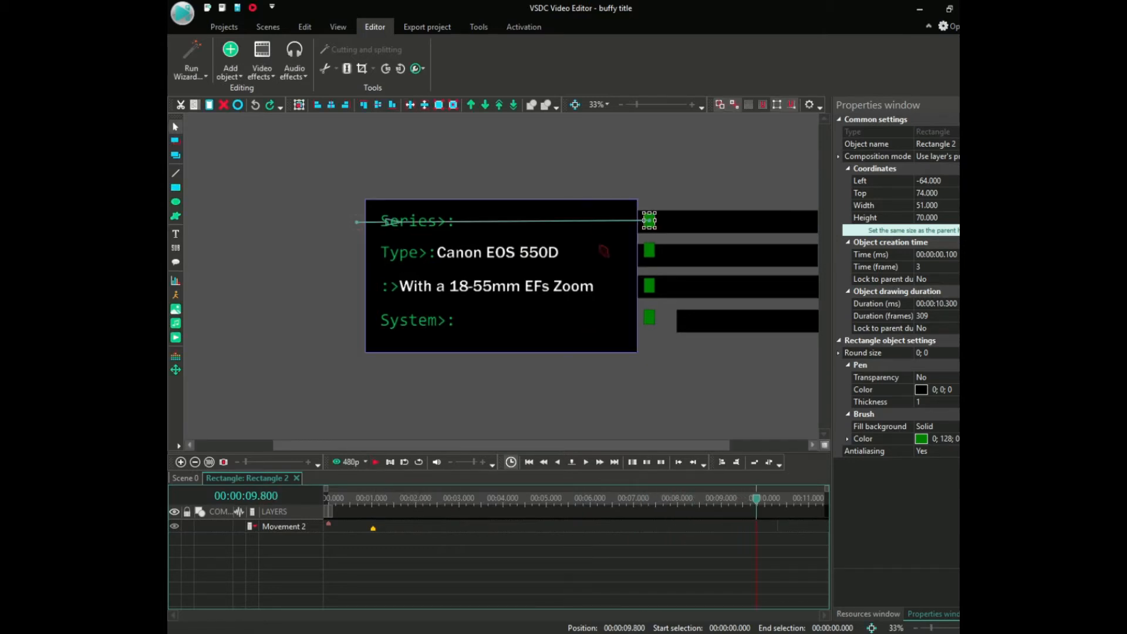
left_click_drag(434, 446, 512, 446)
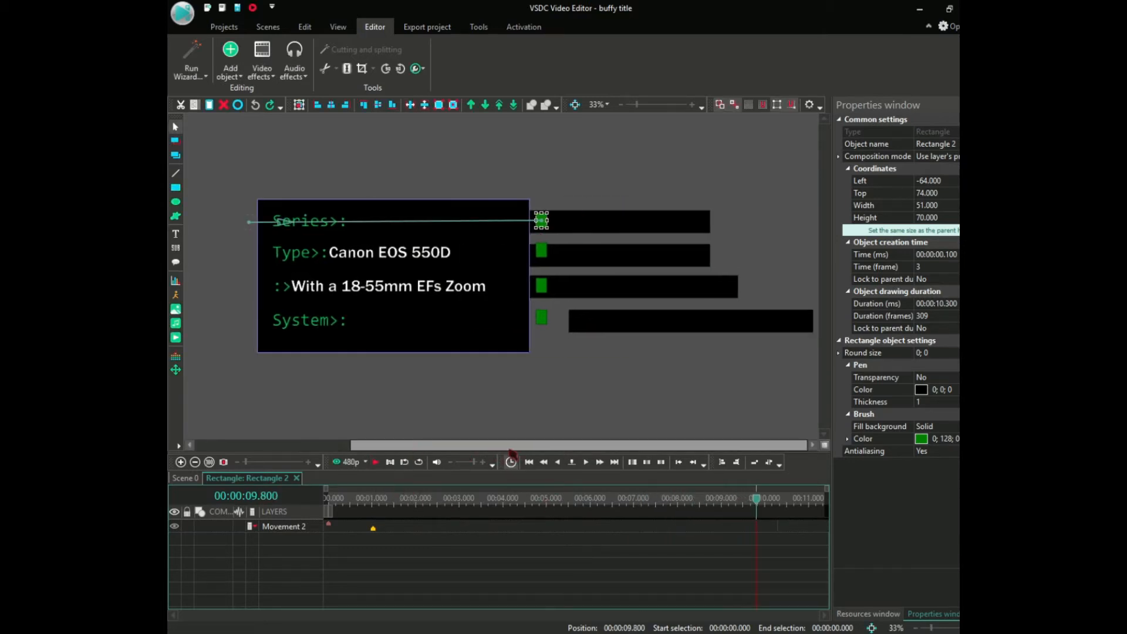
Step: Draw a bright green rectangle about 1082 by 73 below the System line and extend its clip to start at 00:00:04.133
left_click(651, 329)
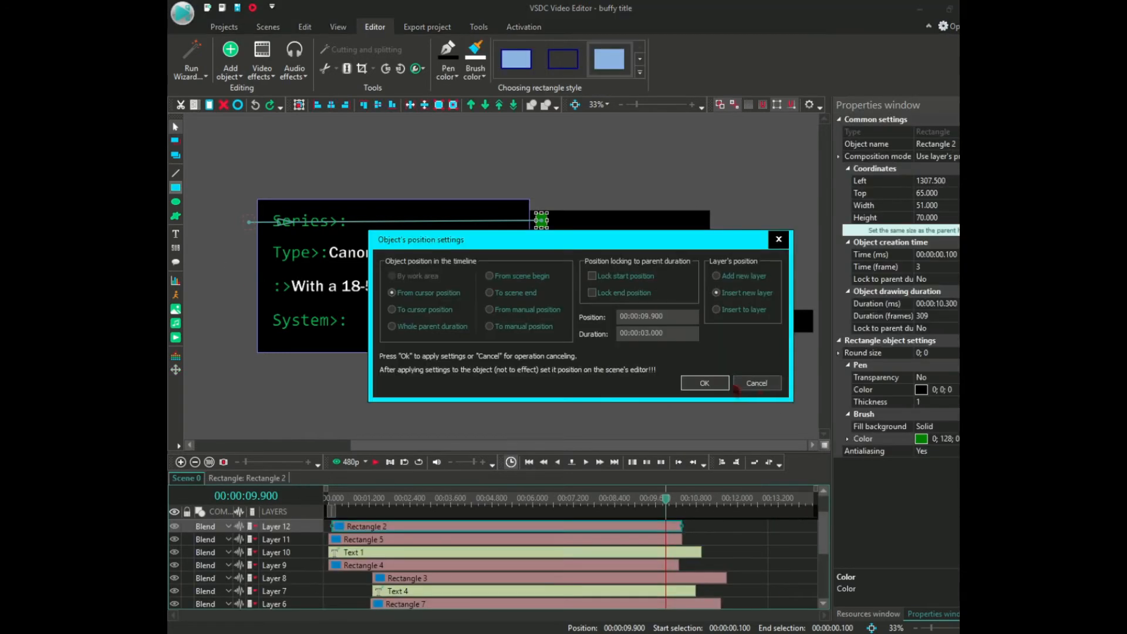
left_click(719, 385)
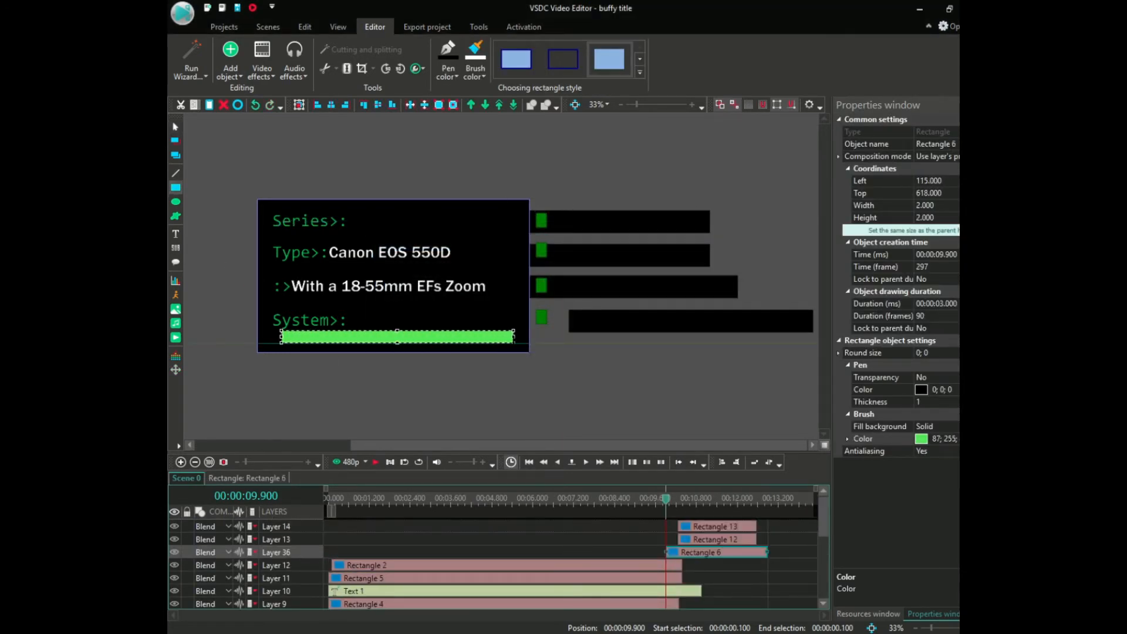
left_click_drag(282, 330, 513, 346)
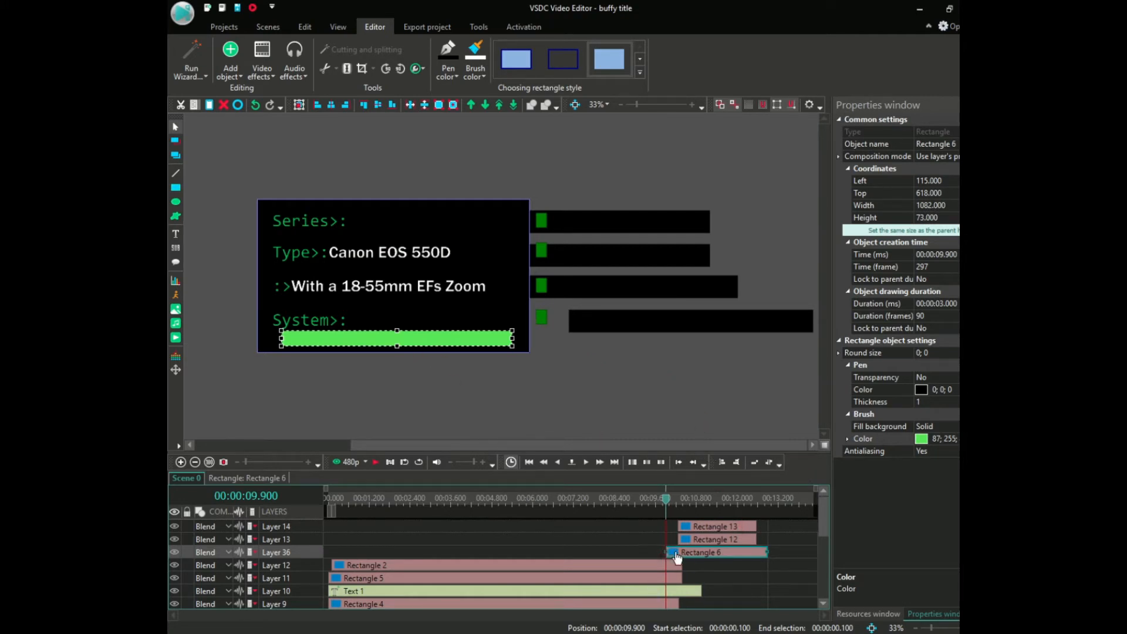
left_click_drag(685, 557, 470, 553)
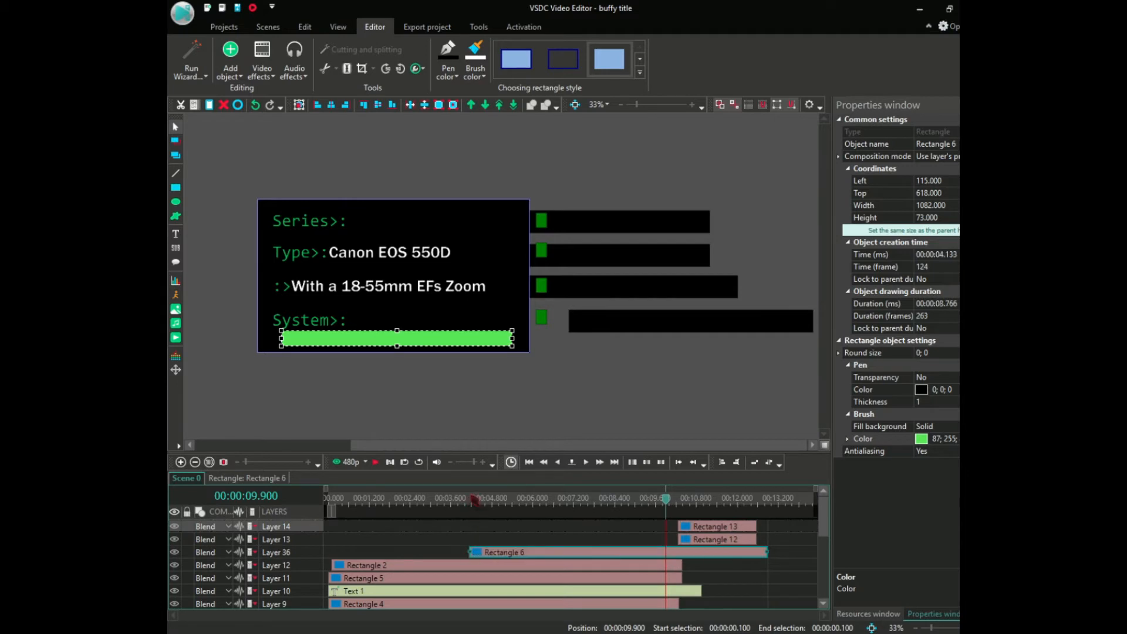
left_click(471, 496)
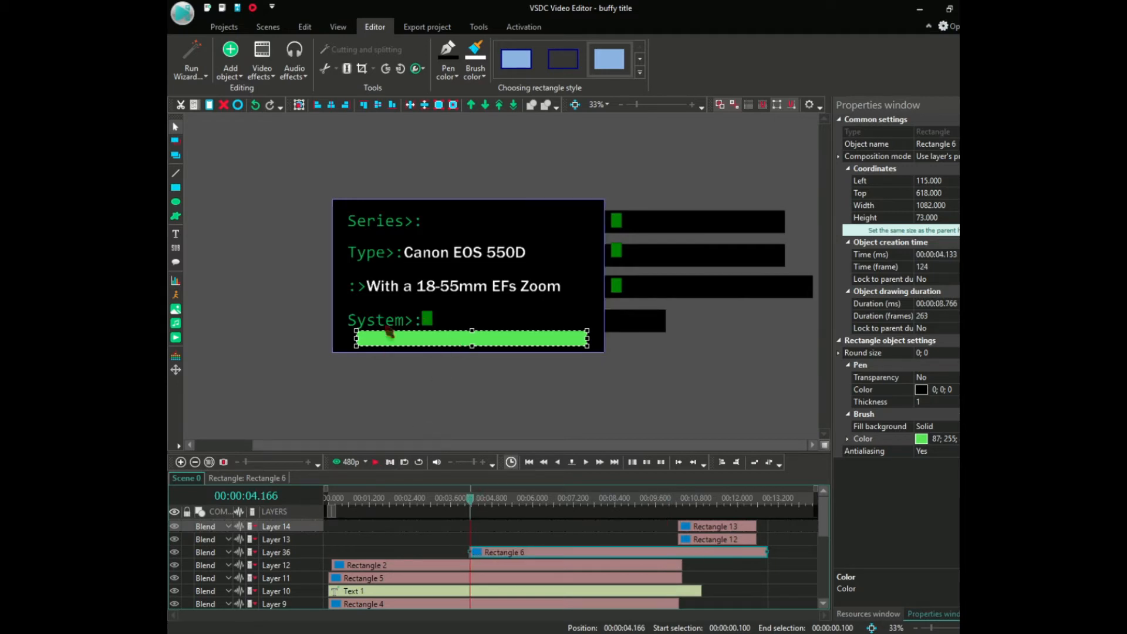
Step: Open Rectangle 6 for editing and add a Movement path from its center to an end point at X 1811, Y 658
left_click(182, 464)
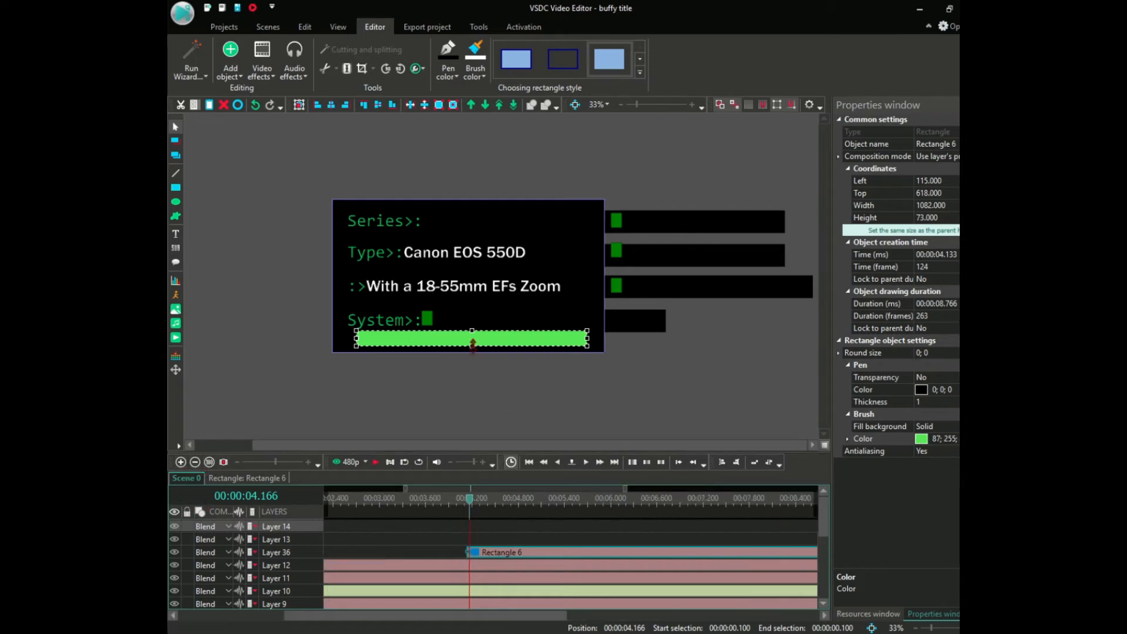
left_click_drag(931, 628, 938, 629)
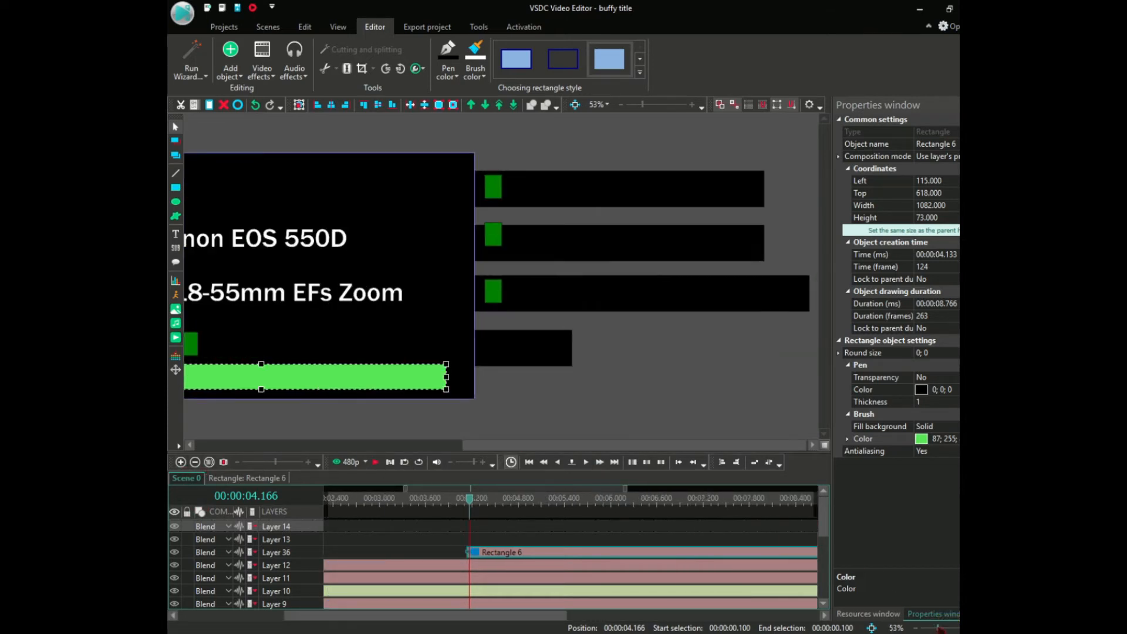
left_click_drag(559, 447, 441, 448)
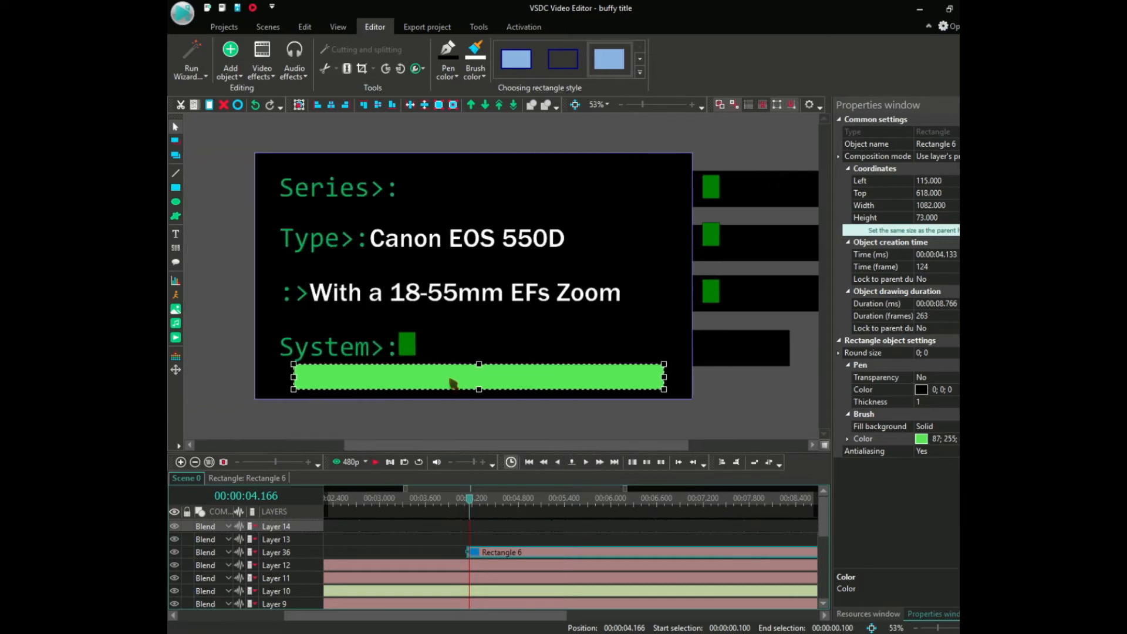
double_click(448, 383)
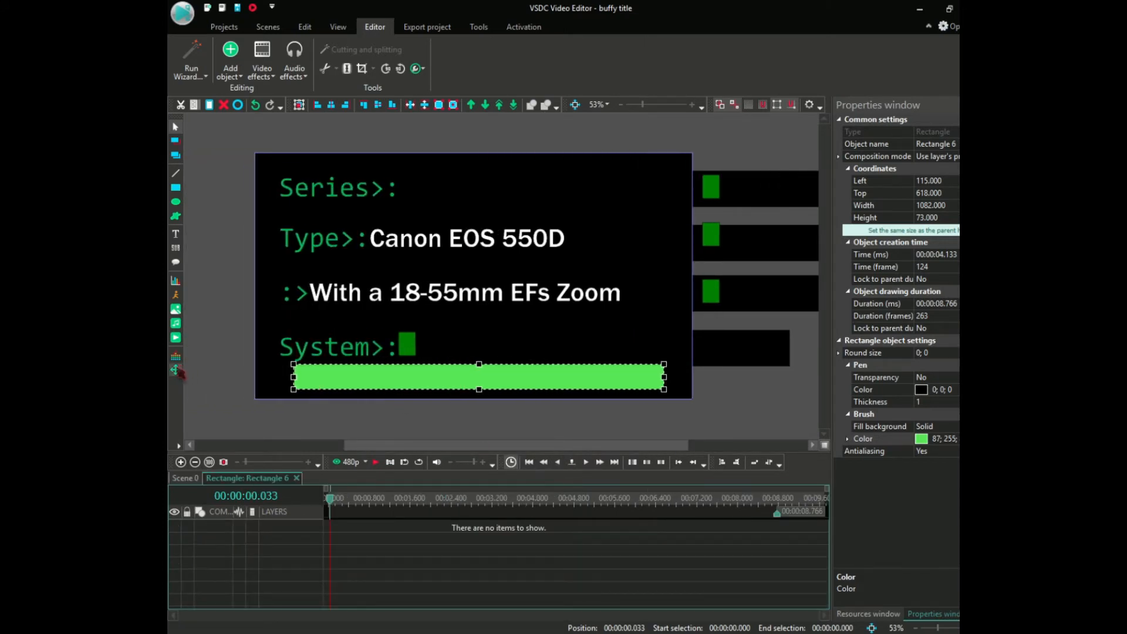
left_click(176, 370)
left_click(650, 372)
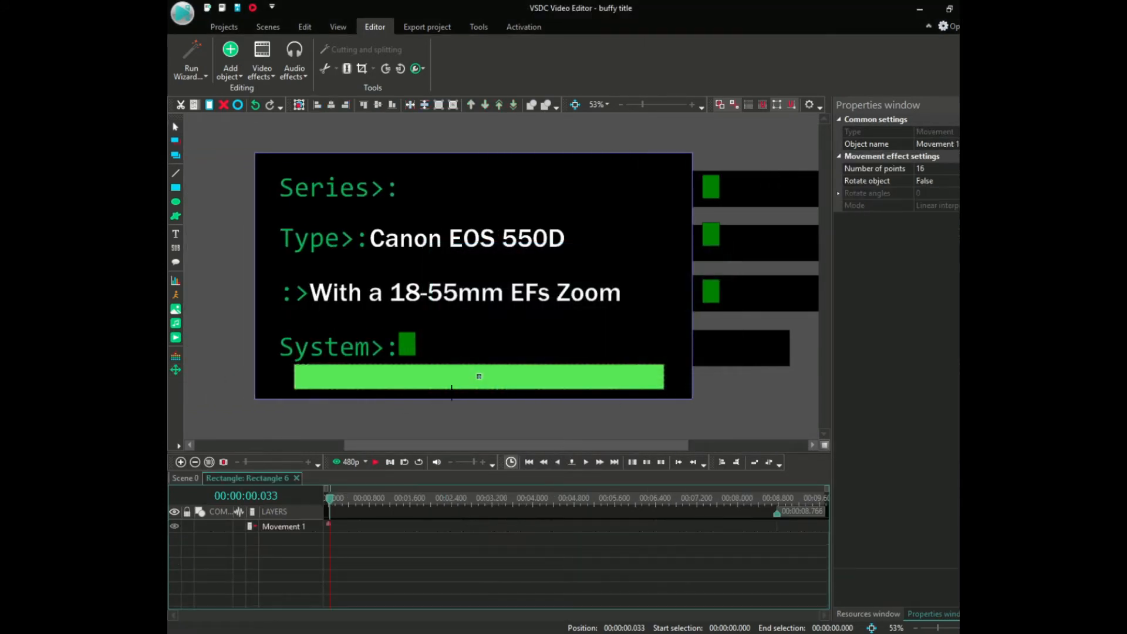
left_click(480, 379)
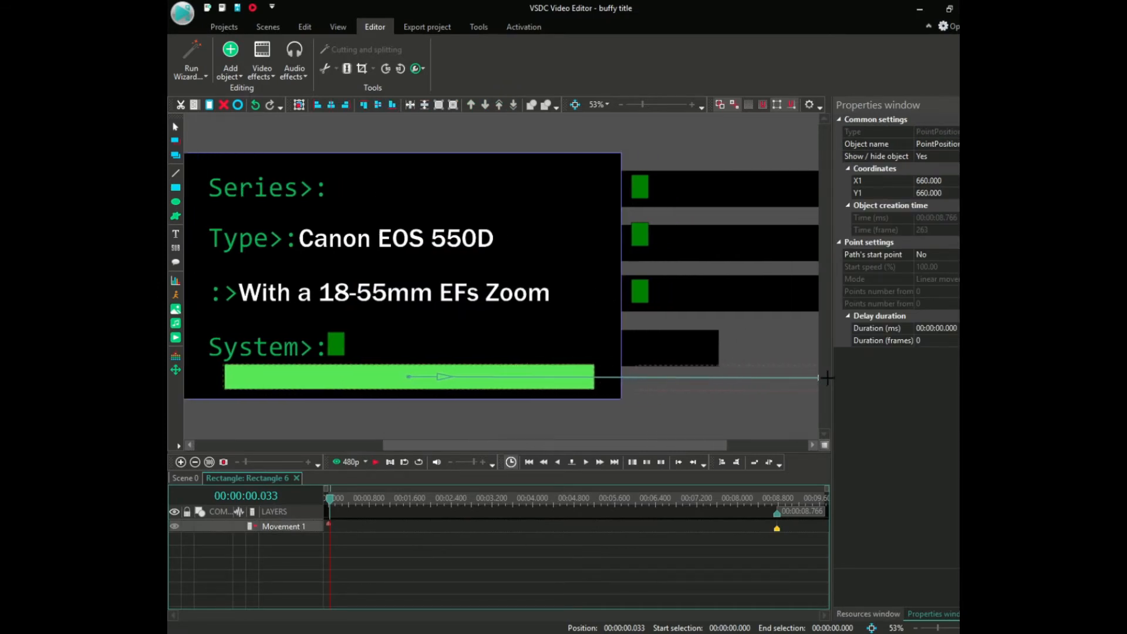
left_click(687, 377)
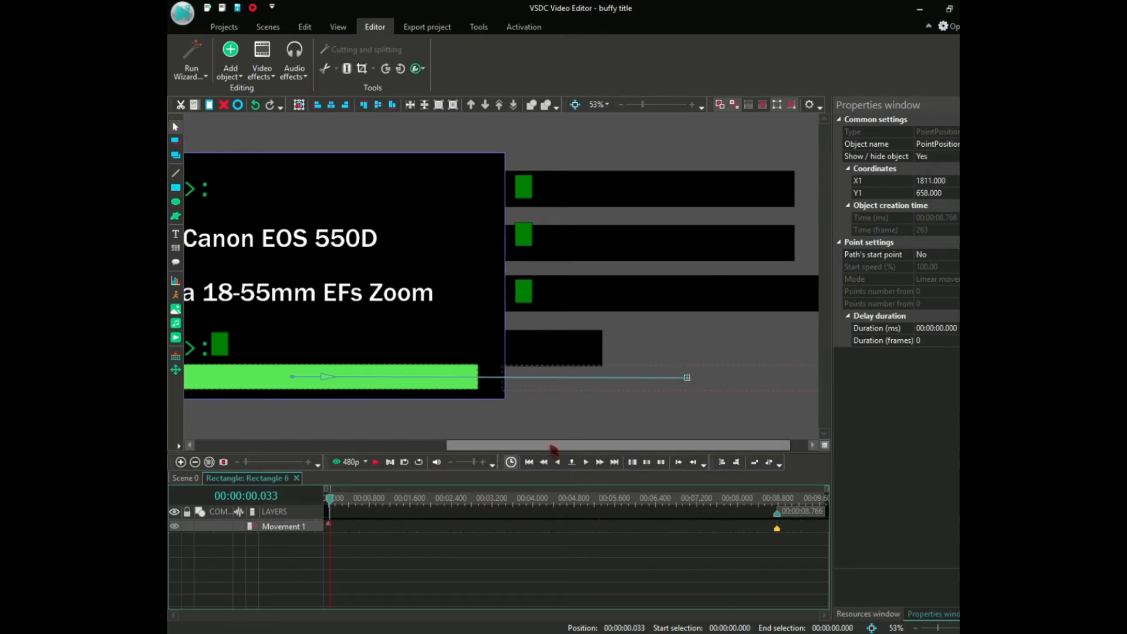
Step: Preview the Movement 1 motion of Rectangle 6 from 00:00:00.100
left_click_drag(536, 445, 421, 518)
left_click(334, 501)
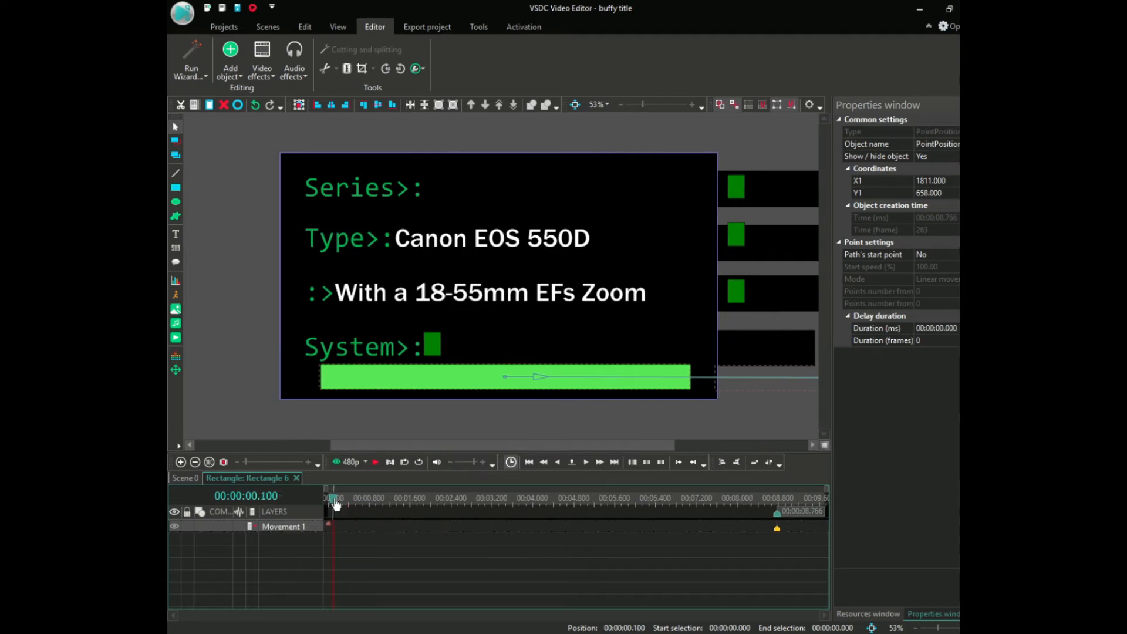
left_click(376, 462)
left_click(460, 495)
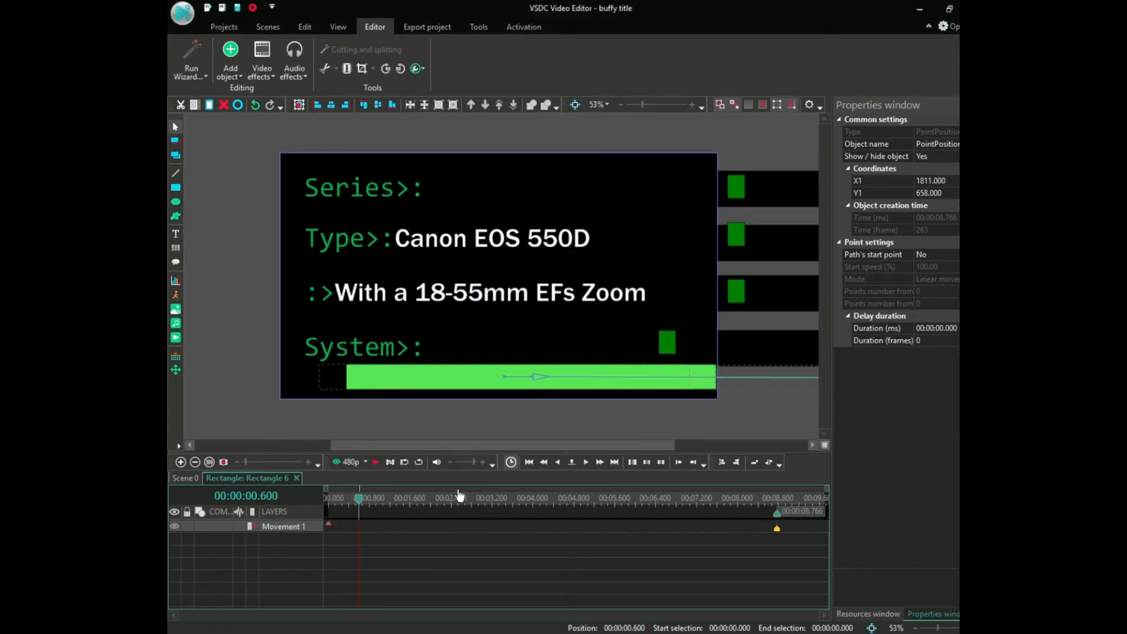
Step: Set the time of the Movement 1 end point to 00:00:00.966 and preview the motion from 00:00:00.000
left_click_drag(777, 534, 382, 533)
left_click(333, 499)
left_click(376, 463)
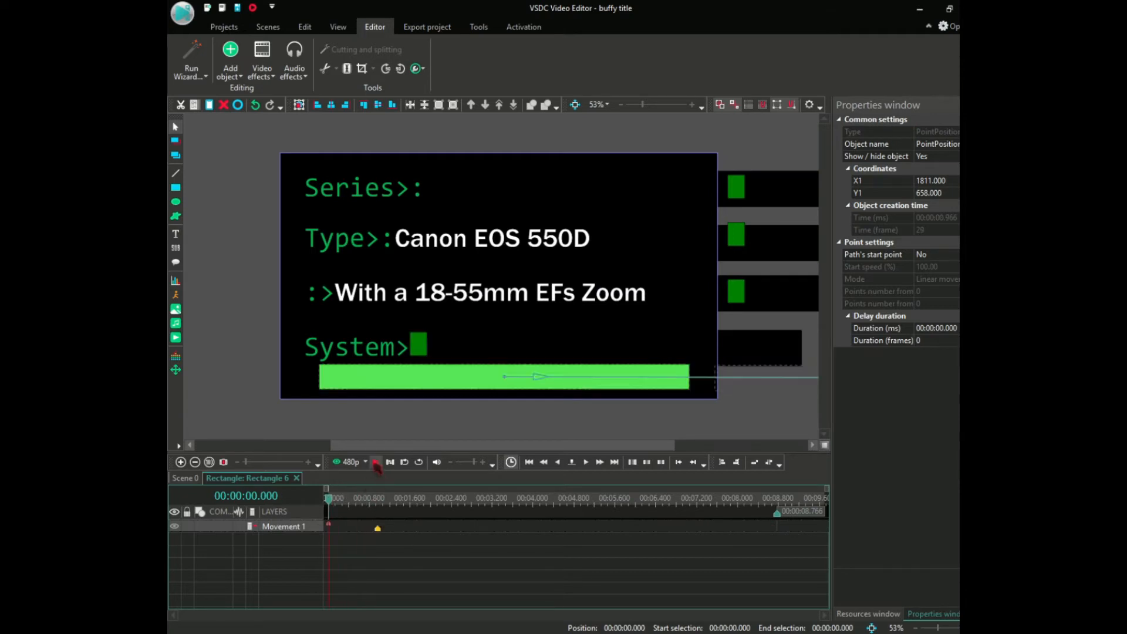
left_click(377, 462)
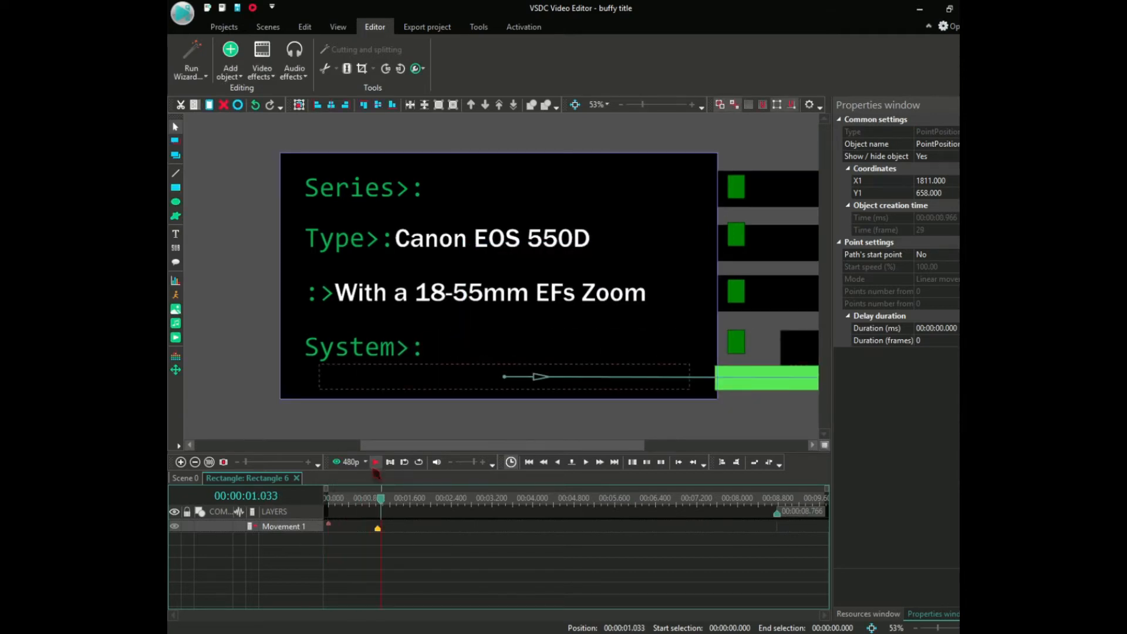
Step: Replay Rectangle 6's motion from near the start to compare its timing with the green block on the System line
left_click(338, 499)
left_click(377, 463)
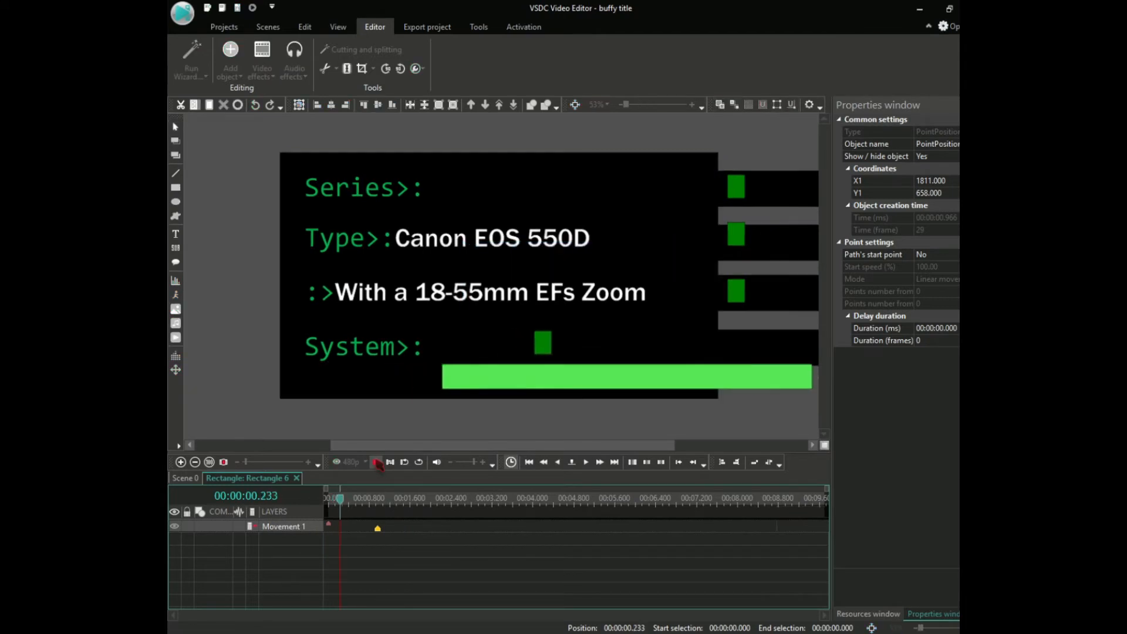
left_click(376, 462)
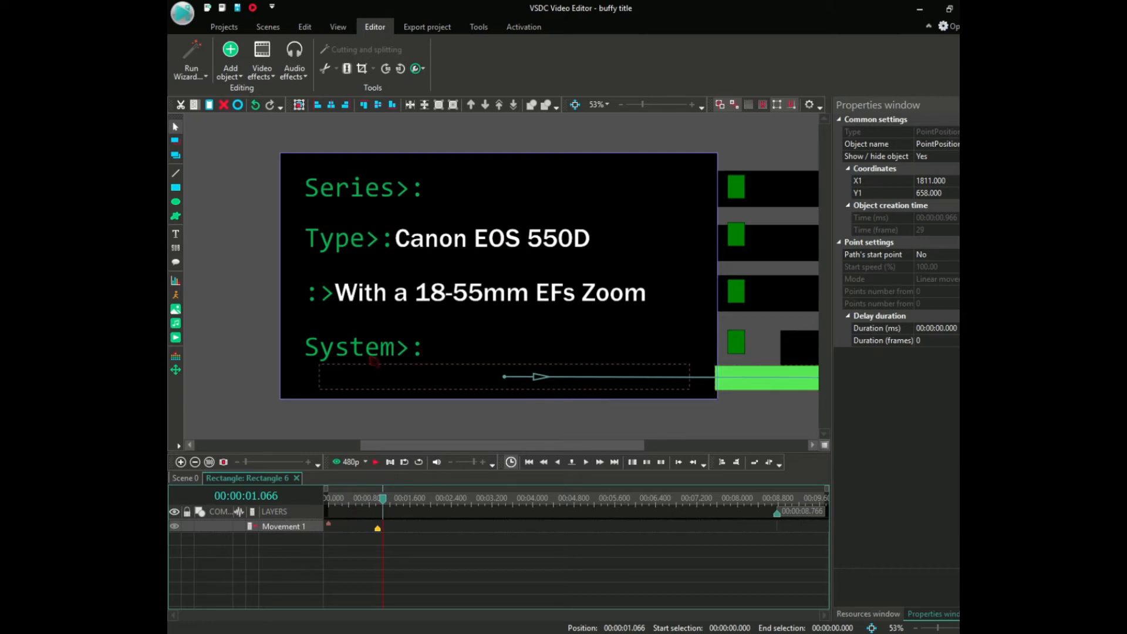
left_click_drag(384, 498, 334, 500)
left_click(376, 464)
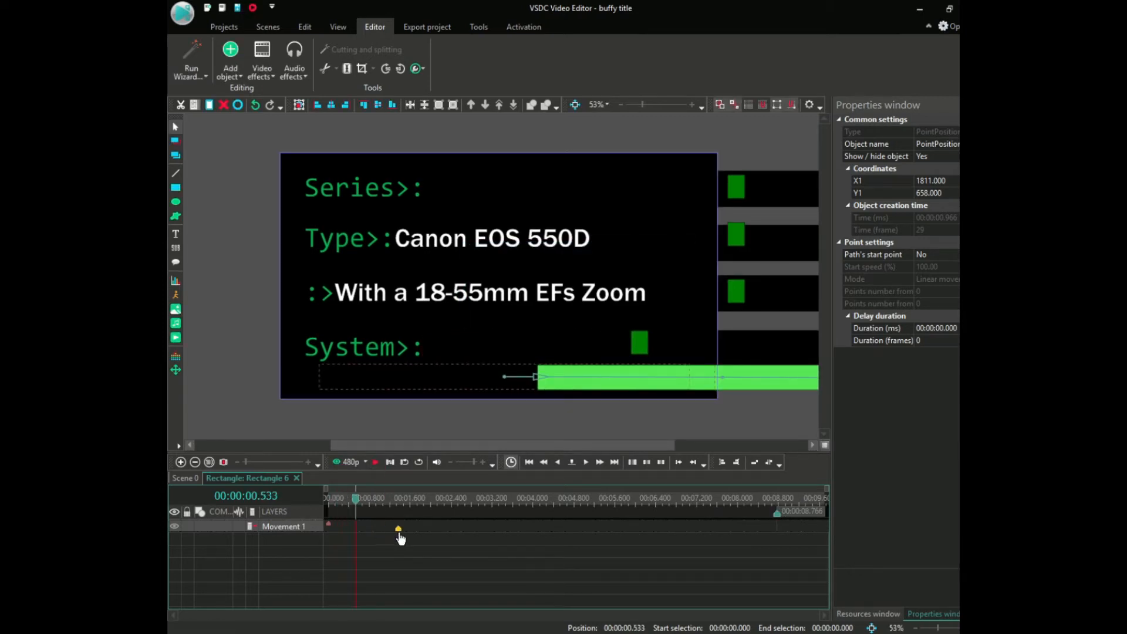
Step: Replay Rectangle 6's Movement 1 motion against the green block on the System line, and return to Scene 0
left_click(377, 462)
left_click(377, 463)
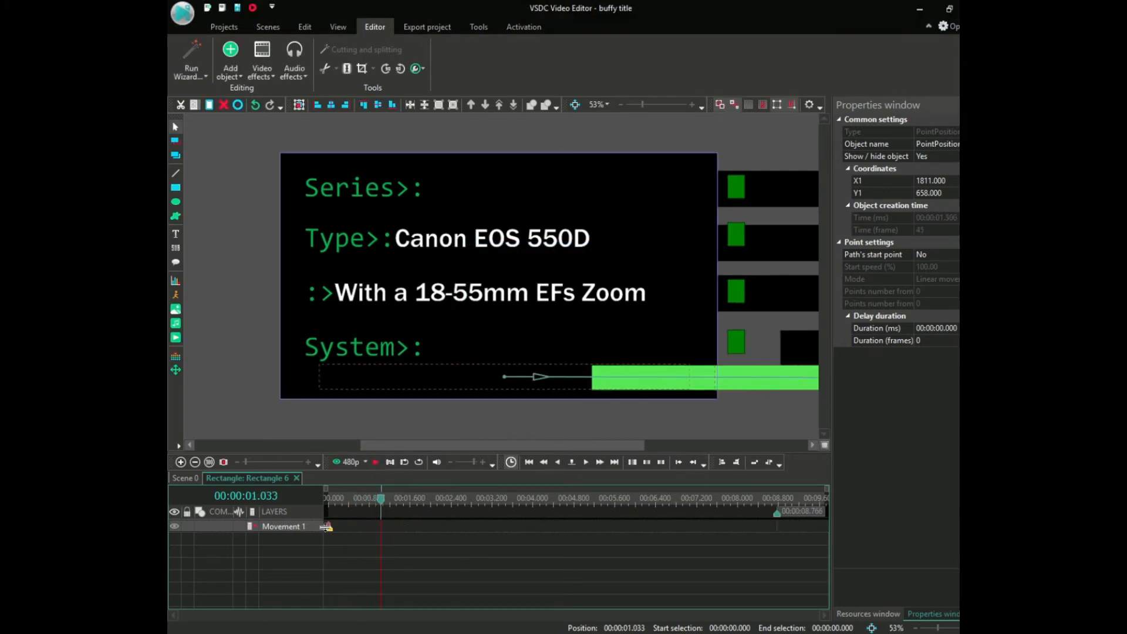
left_click(186, 478)
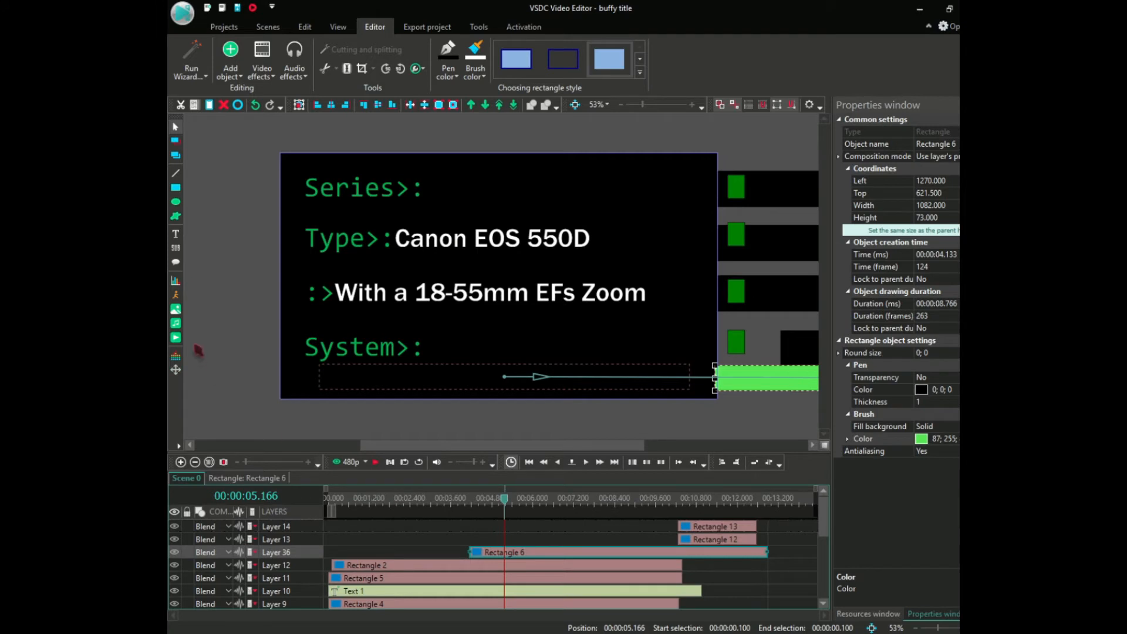
left_click(176, 187)
left_click(702, 382)
left_click(492, 538)
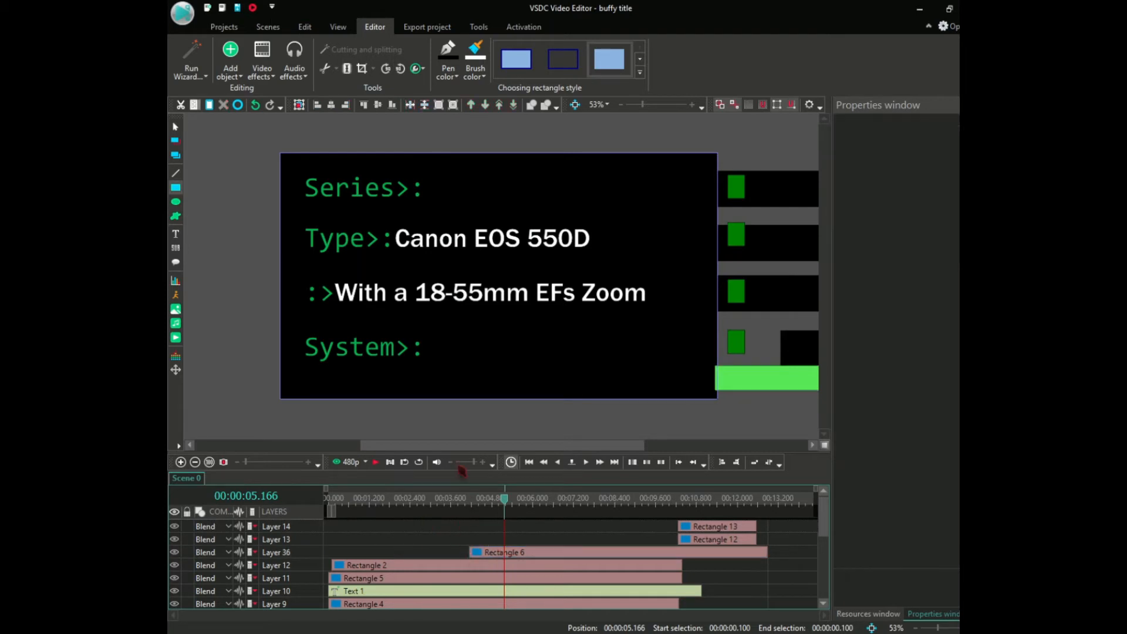
Step: Draw a rectangle about 66 wide and 84 high below the System text, placed from the cursor position on a new layer
left_click(175, 187)
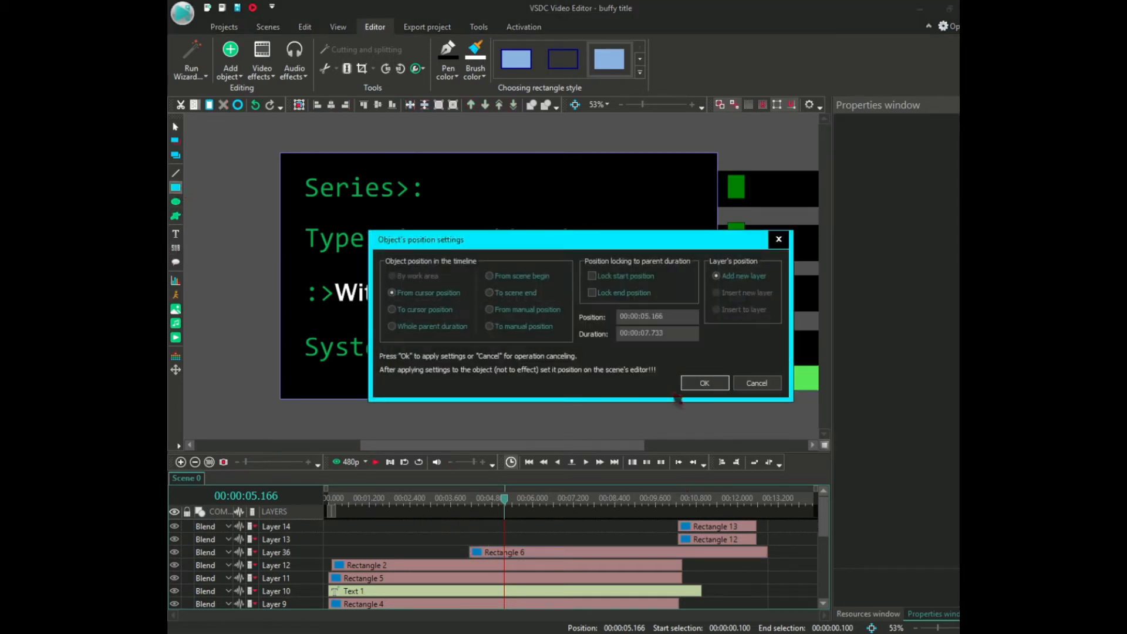
left_click(702, 383)
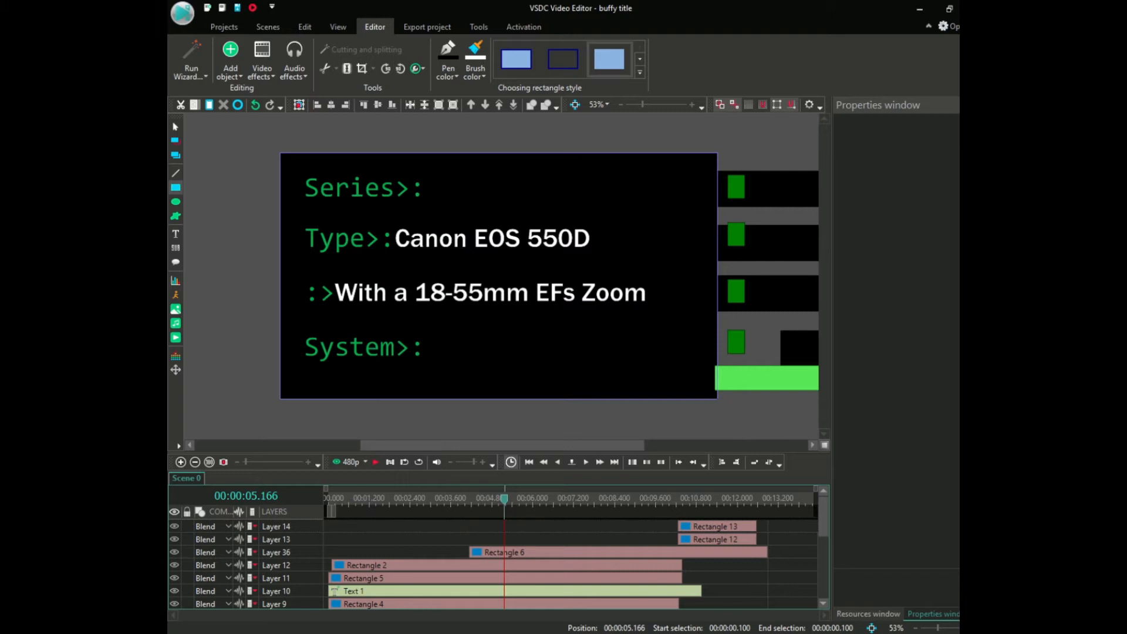
mouse_move(409, 361)
left_mouse_down()
mouse_move(453, 385)
mouse_move(432, 390)
left_mouse_up()
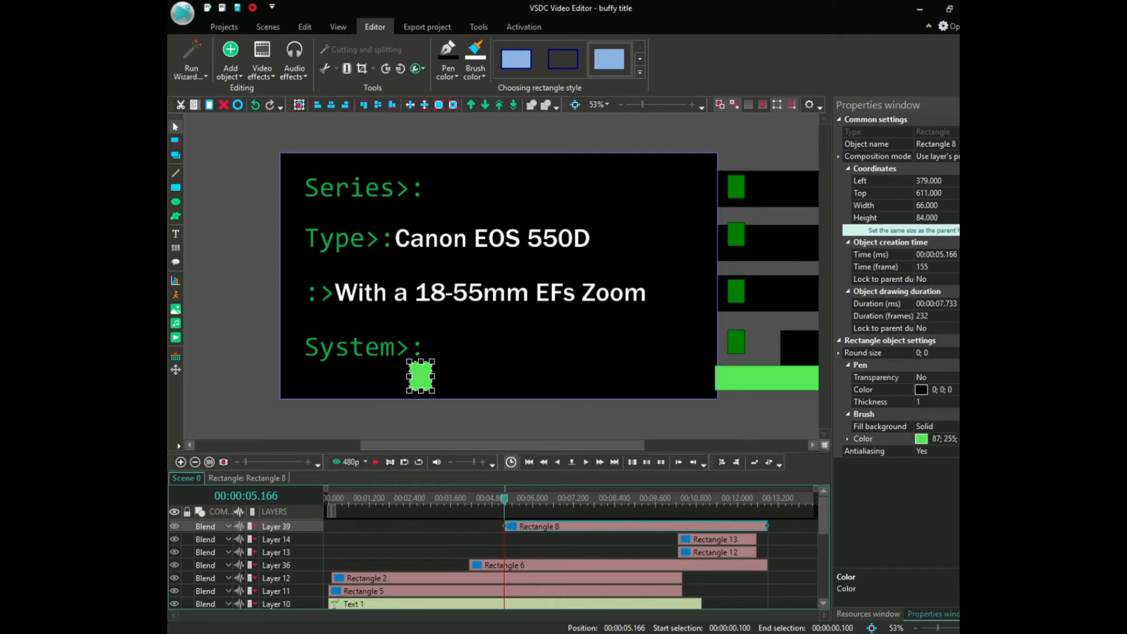
Step: Fill the small new rectangle with red and shift it on the timeline to start at 00:00:04.133, together with Rectangle 6
left_click(986, 439)
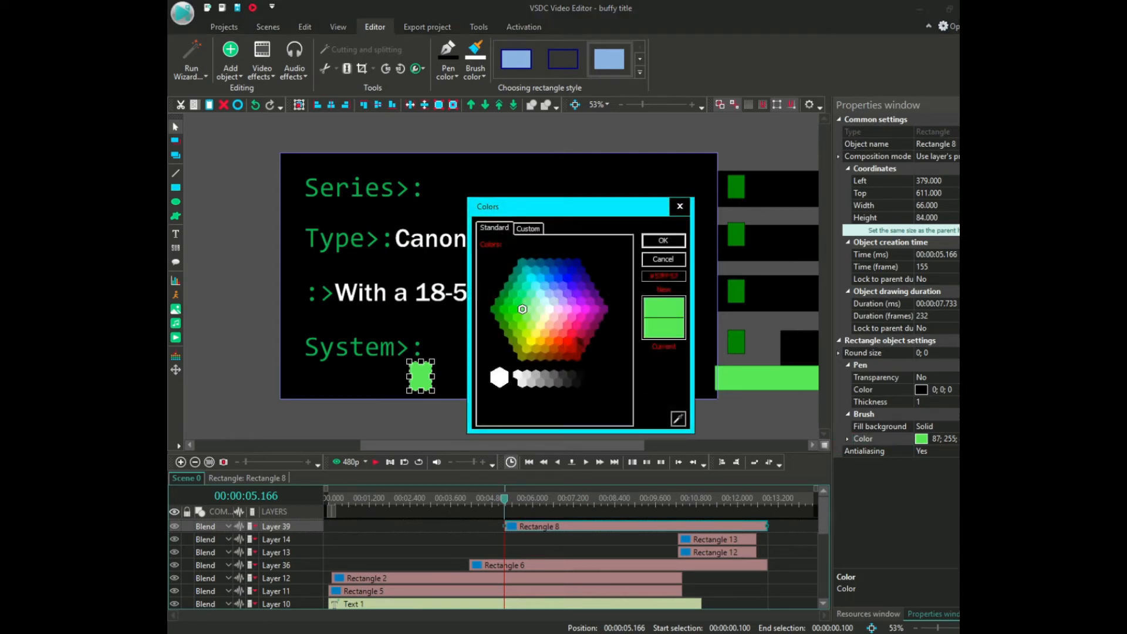
left_click(568, 340)
left_click(662, 242)
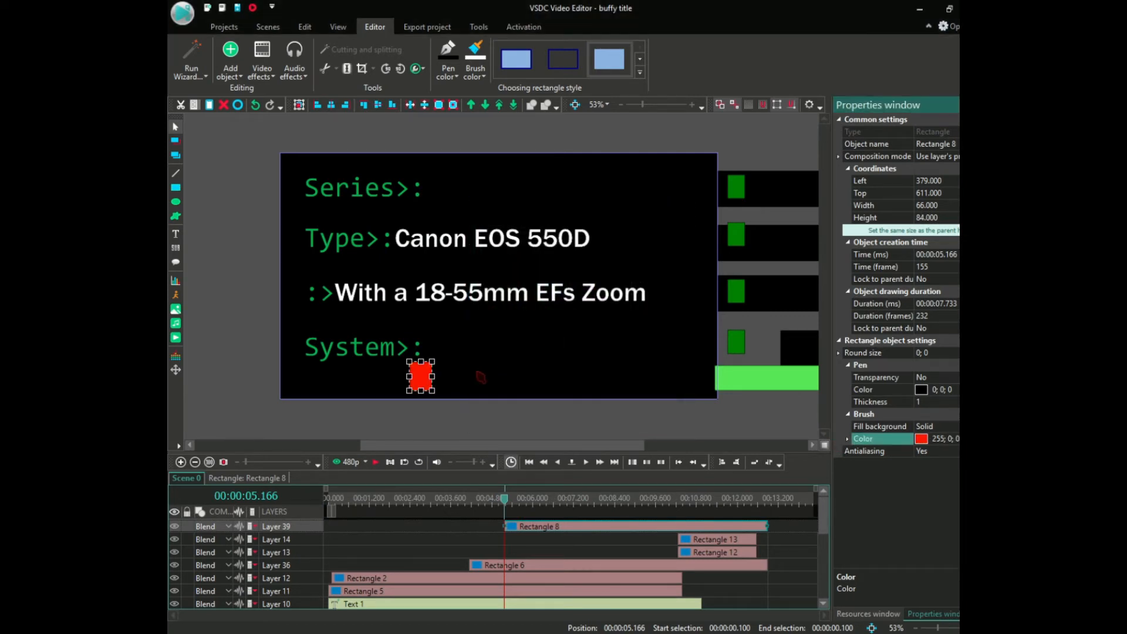
left_click_drag(521, 527, 486, 526)
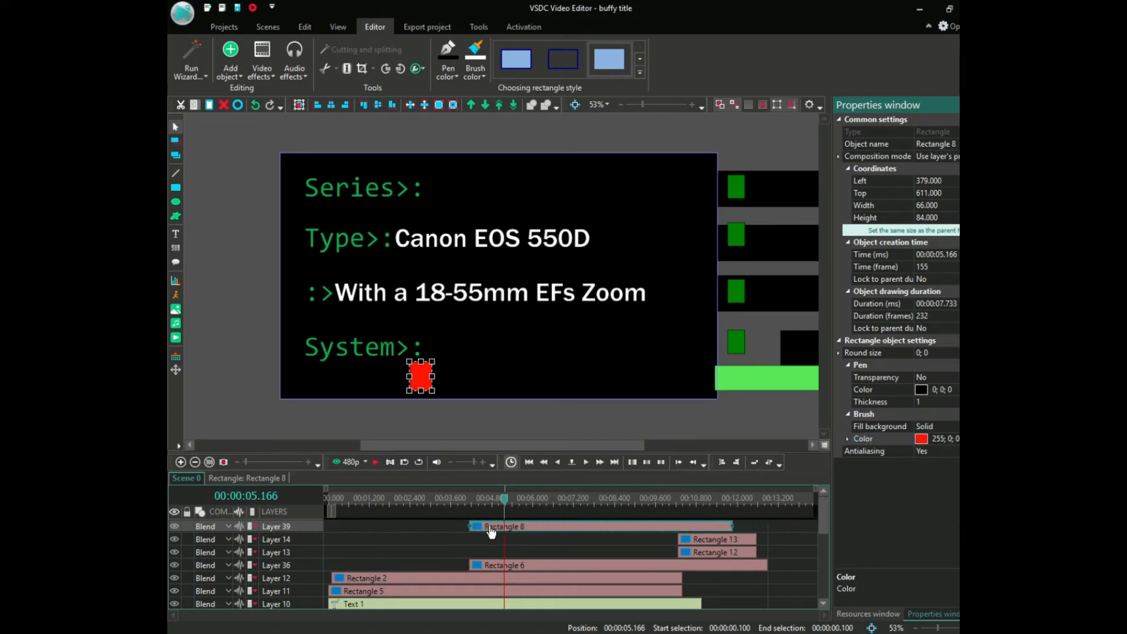
Step: Open Rectangle 6 and shift its Movement 1 start point to 00:00:00.666 and its end point to about one second
left_click(470, 508)
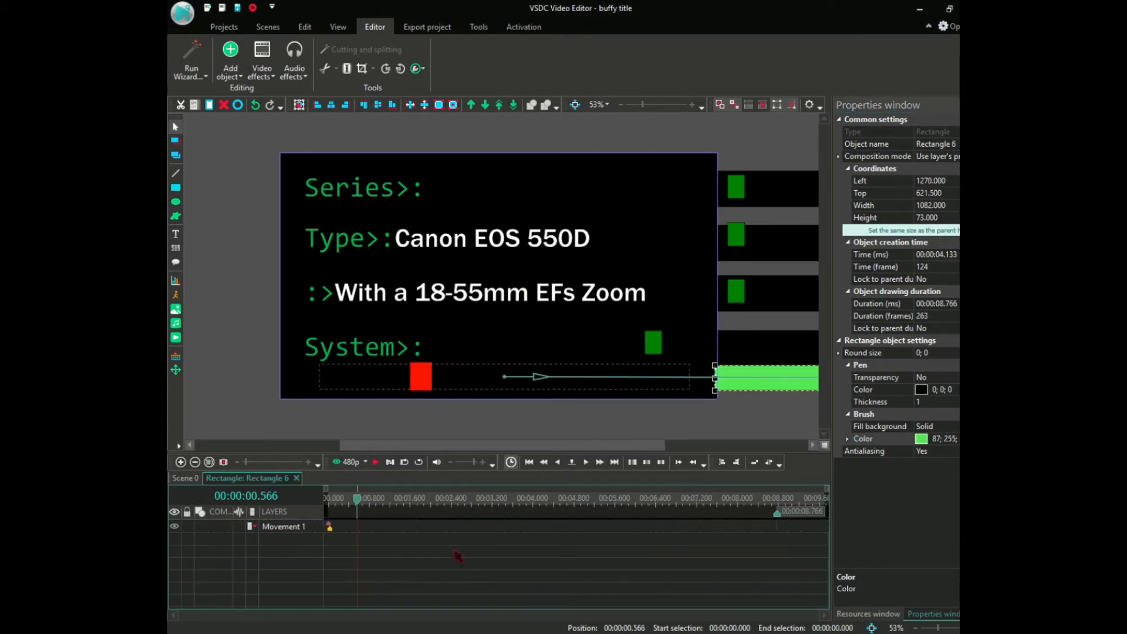
left_click_drag(329, 530, 364, 528)
left_click(330, 527)
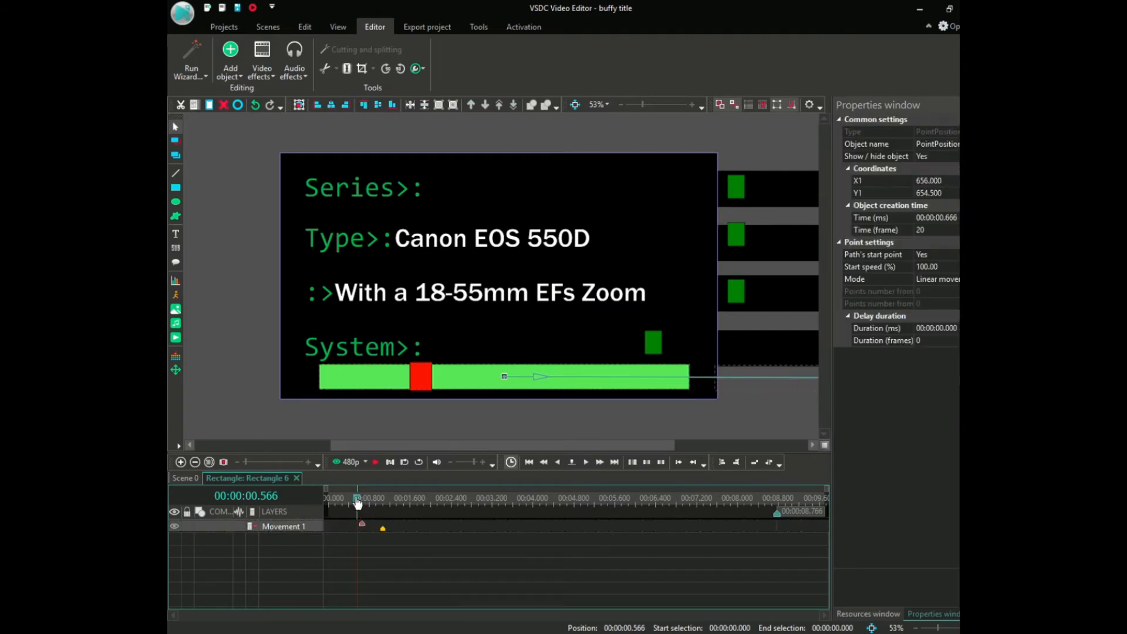
Step: Return to Scene 0 and move the small red rectangle onto the green bar's left end, at Left 115, Top 607
left_click(426, 375)
left_click(186, 478)
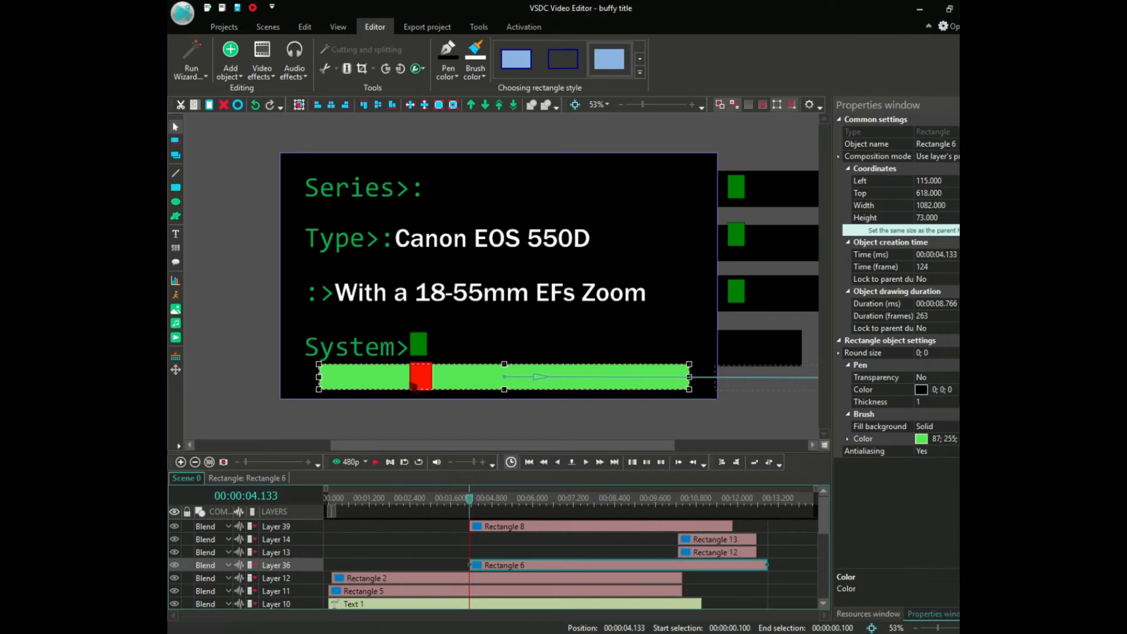
left_click_drag(415, 383, 320, 374)
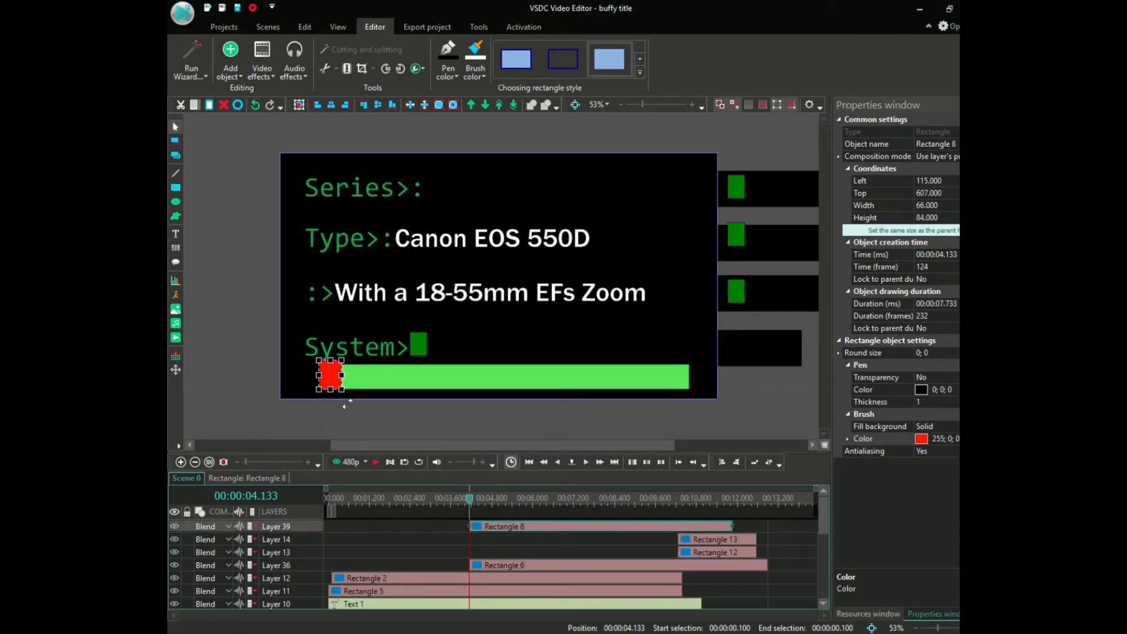
Step: Reopen Rectangle 6, move the Movement 1 start point to 00:00:00.000 and preview the motion
left_click(496, 567)
double_click(495, 567)
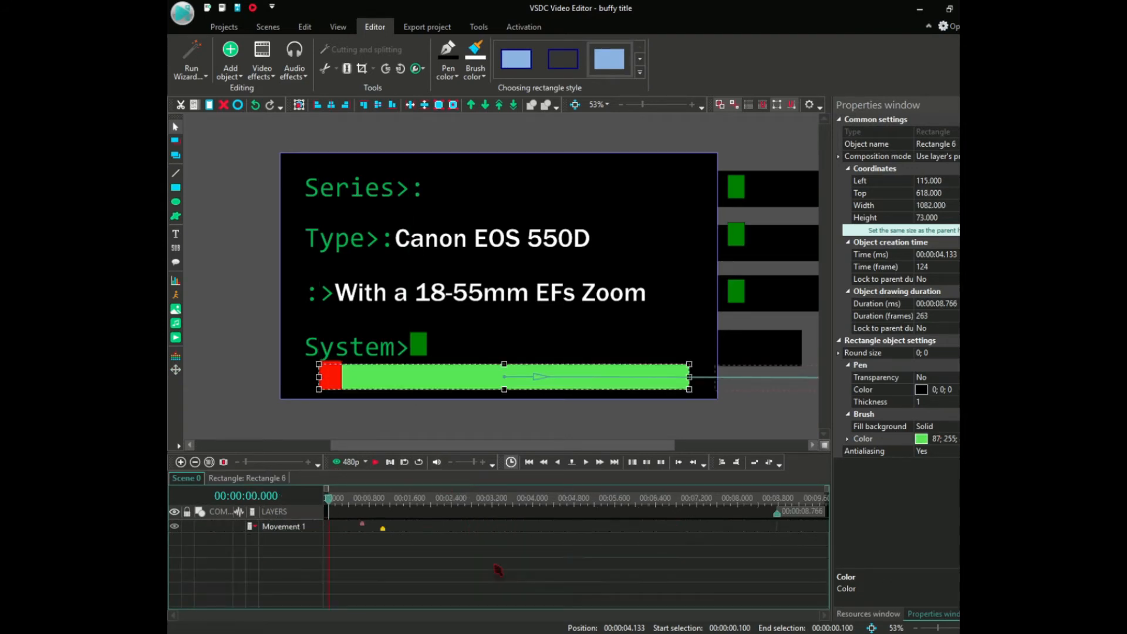
left_click_drag(362, 525, 329, 526)
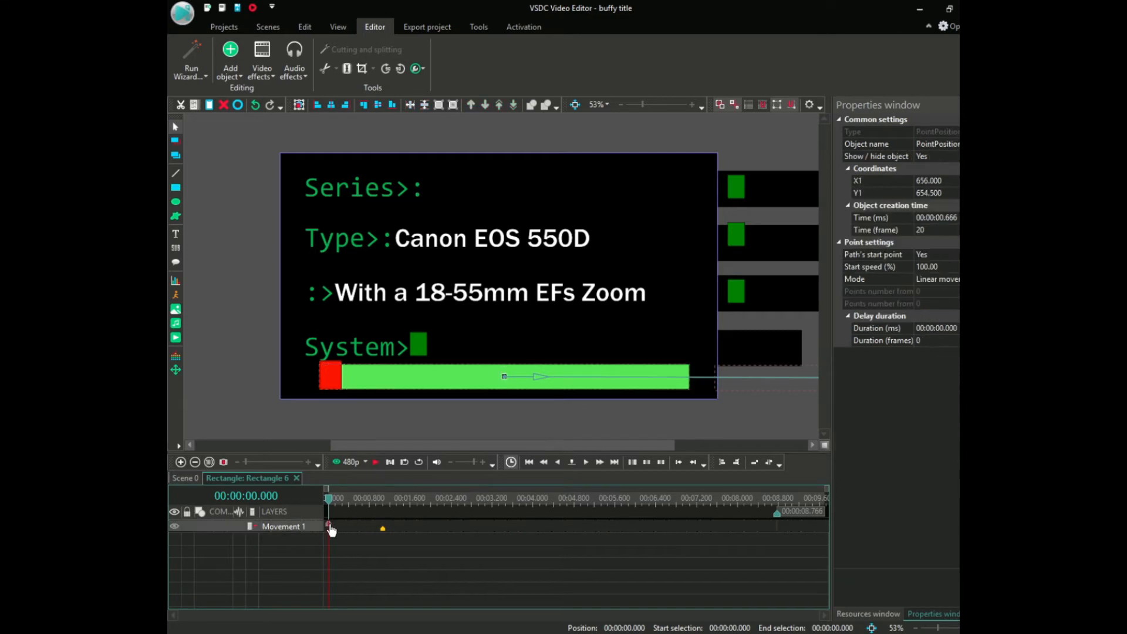
left_click(376, 463)
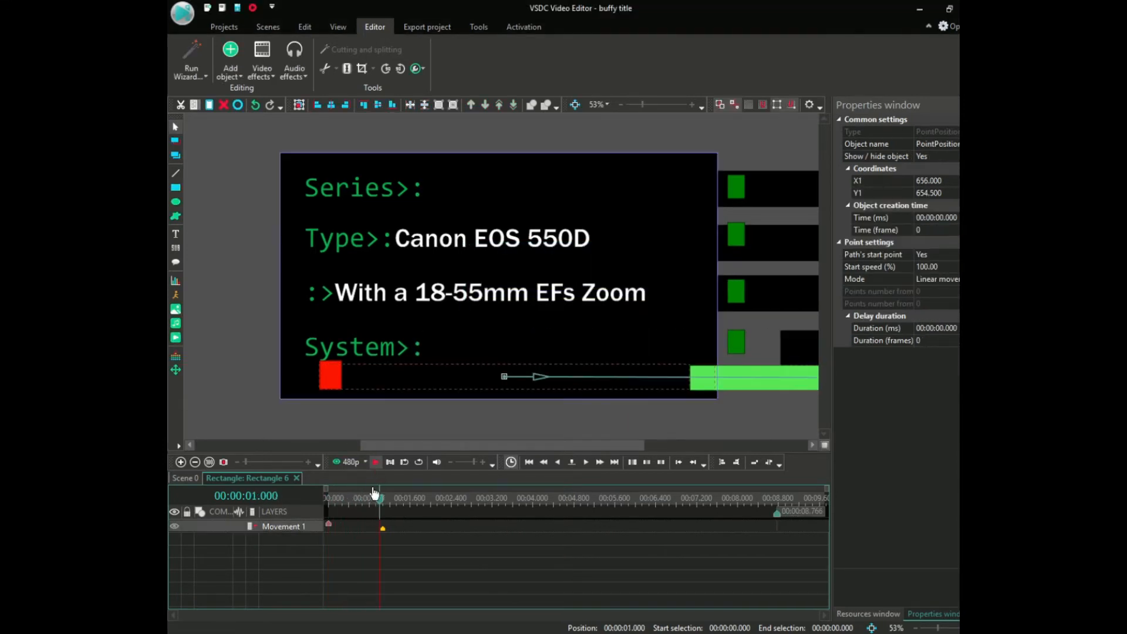
Step: Move the start point of the green bar's movement to 1 second and preview the animation
left_click_drag(329, 528, 383, 529)
left_click(376, 463)
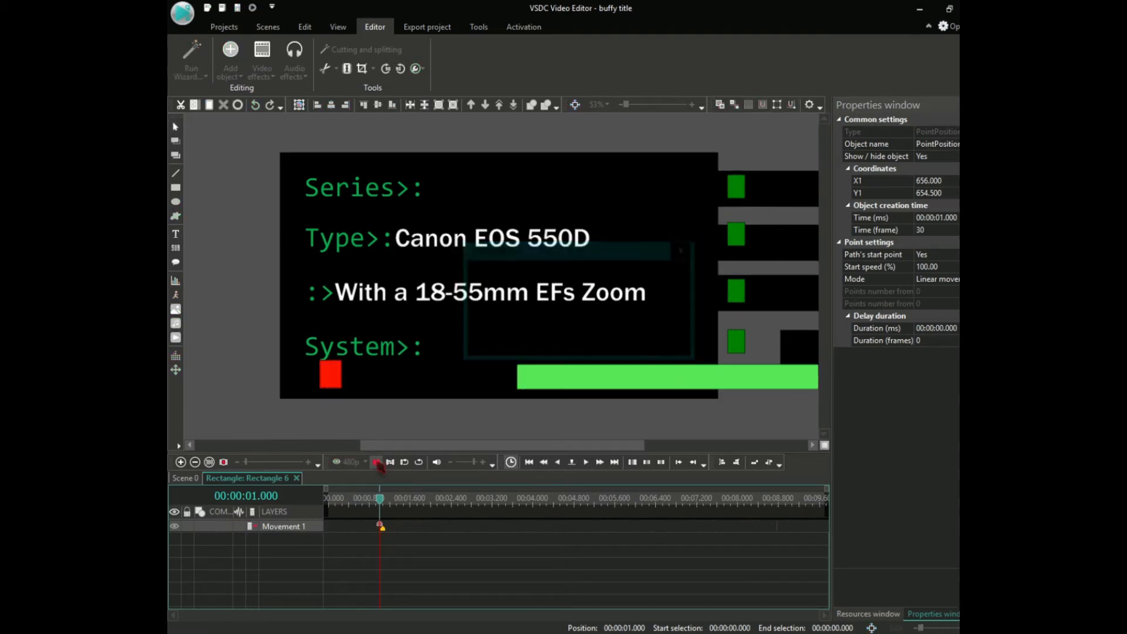
left_click(377, 464)
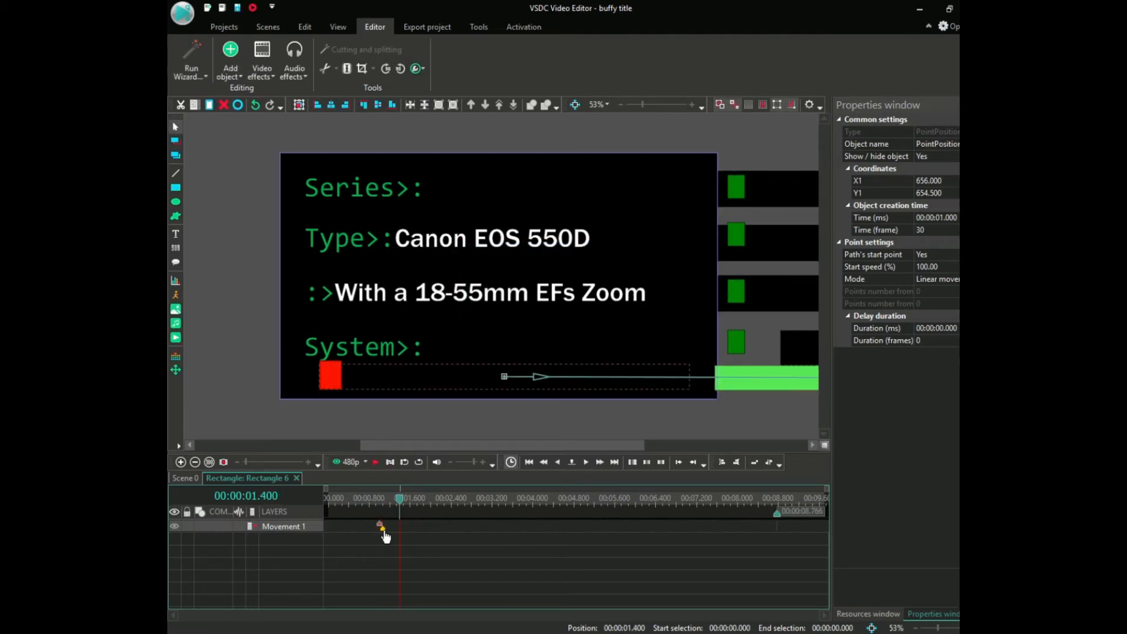
Step: Try ending the green bar's movement at 4.500 s and preview it from about the 1-second mark
left_click_drag(385, 536, 560, 542)
left_click_drag(402, 506, 384, 505)
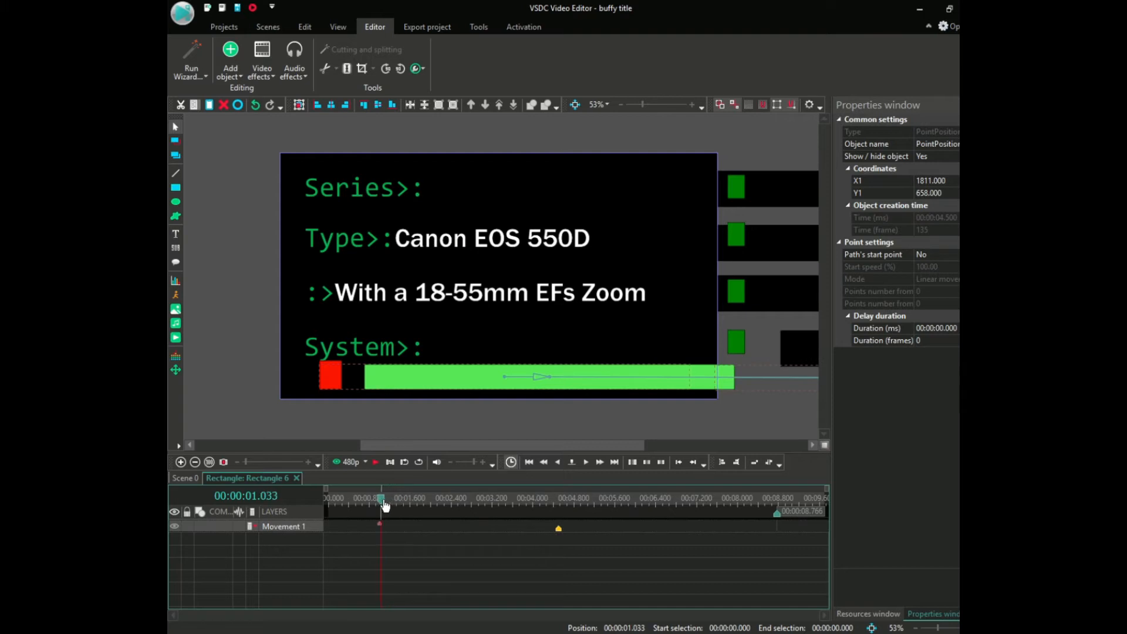
left_click(377, 463)
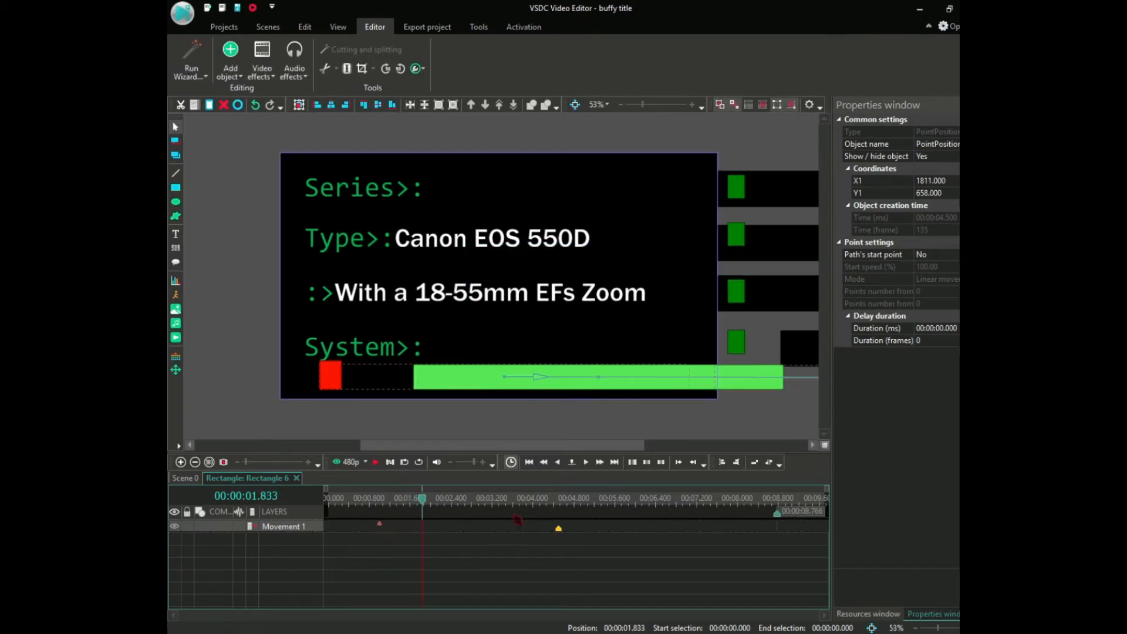
Step: Bring the end point of the green bar's movement forward to 2.700 s and preview the faster slide
left_click_drag(473, 526, 469, 528)
left_click_drag(424, 499, 382, 502)
left_click(377, 464)
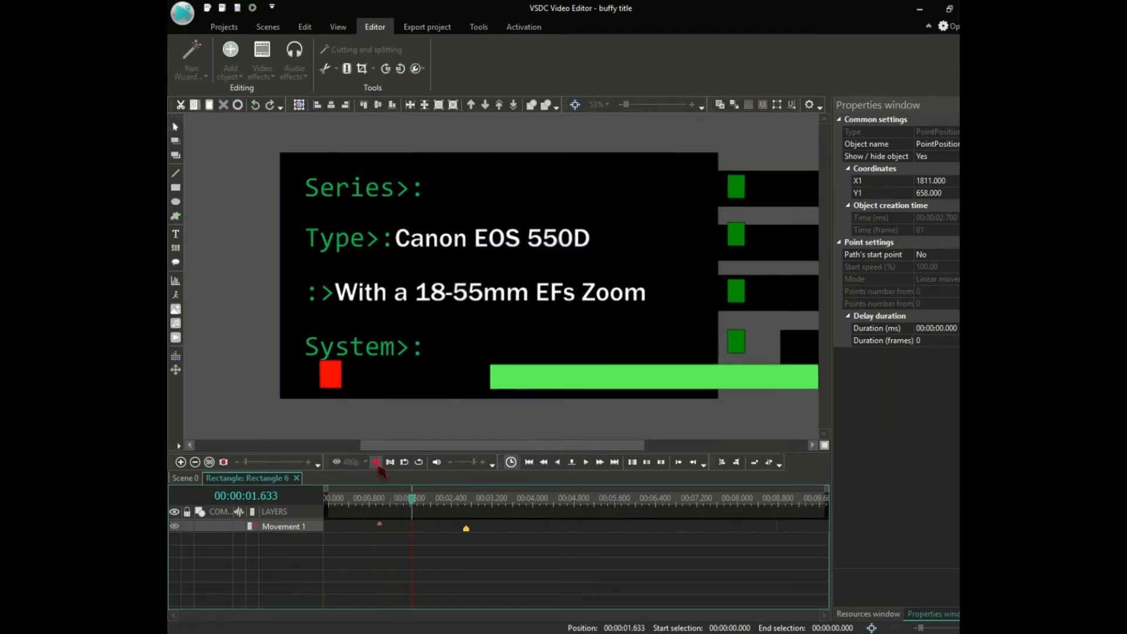
left_click(377, 463)
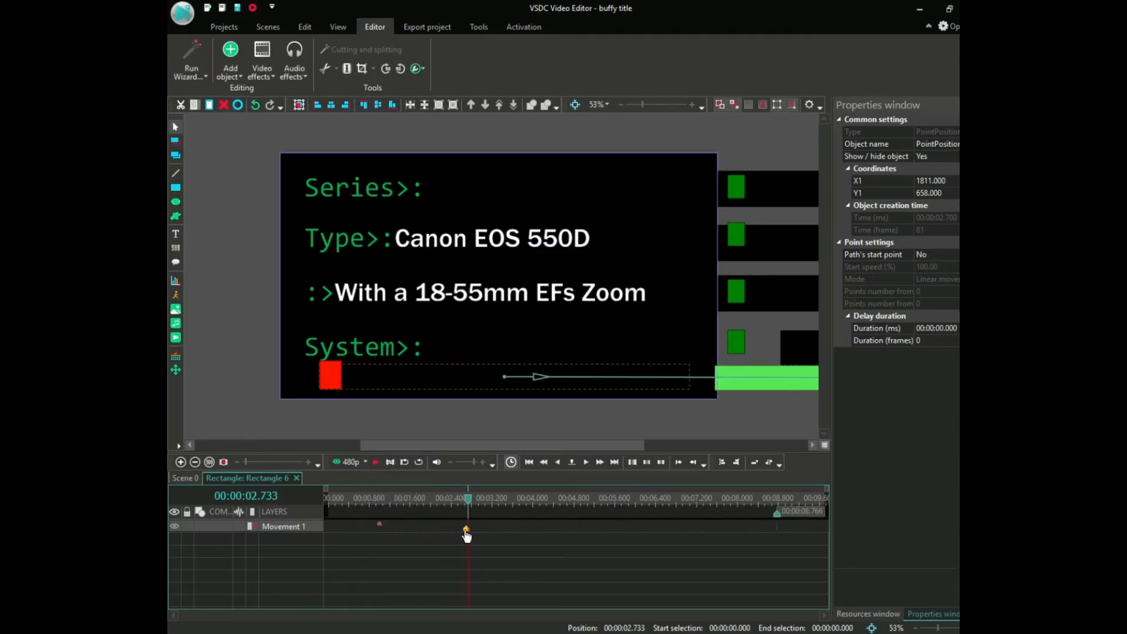
Step: Set the end point of the green bar's movement to 2.000 s and preview the slide
mouse_move(466, 530)
left_mouse_down()
mouse_move(430, 532)
mouse_move(383, 505)
left_mouse_up()
left_click(377, 462)
left_click(376, 463)
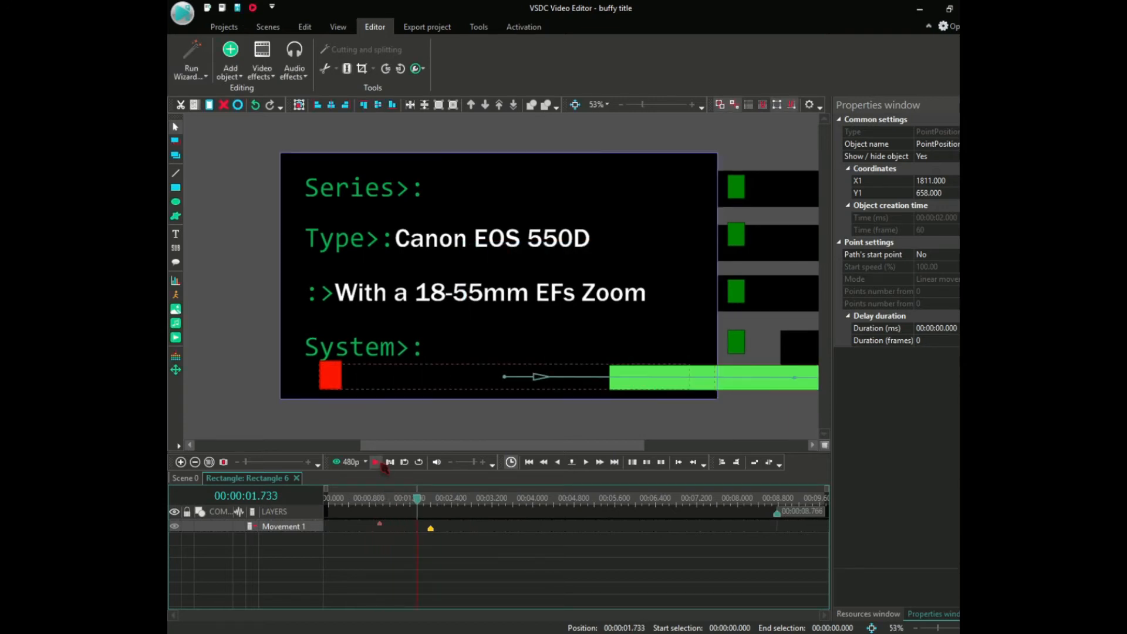
Step: Give the red Rectangle 8 a movement effect that ends just past the frame's right edge, at X 1334, Y 651
left_click(180, 479)
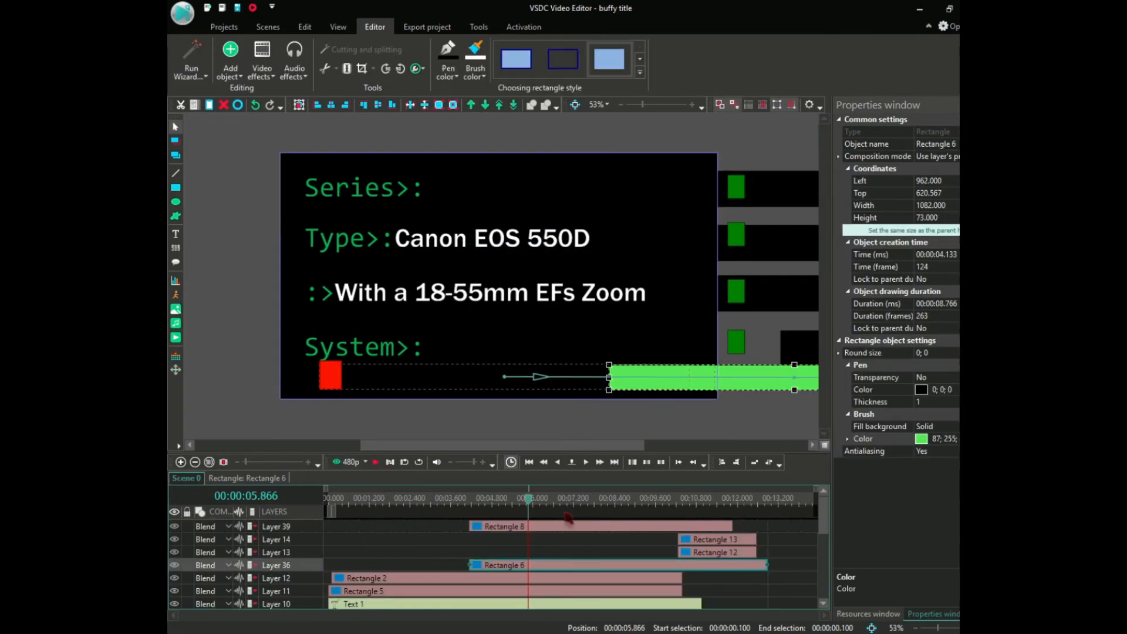
double_click(562, 533)
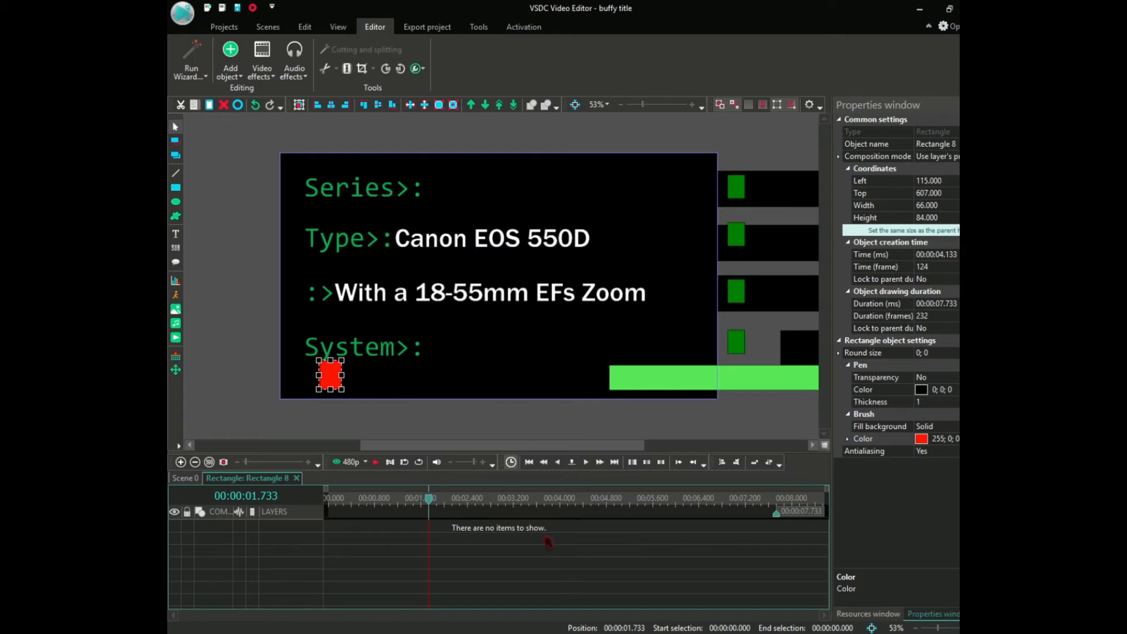
left_click(175, 370)
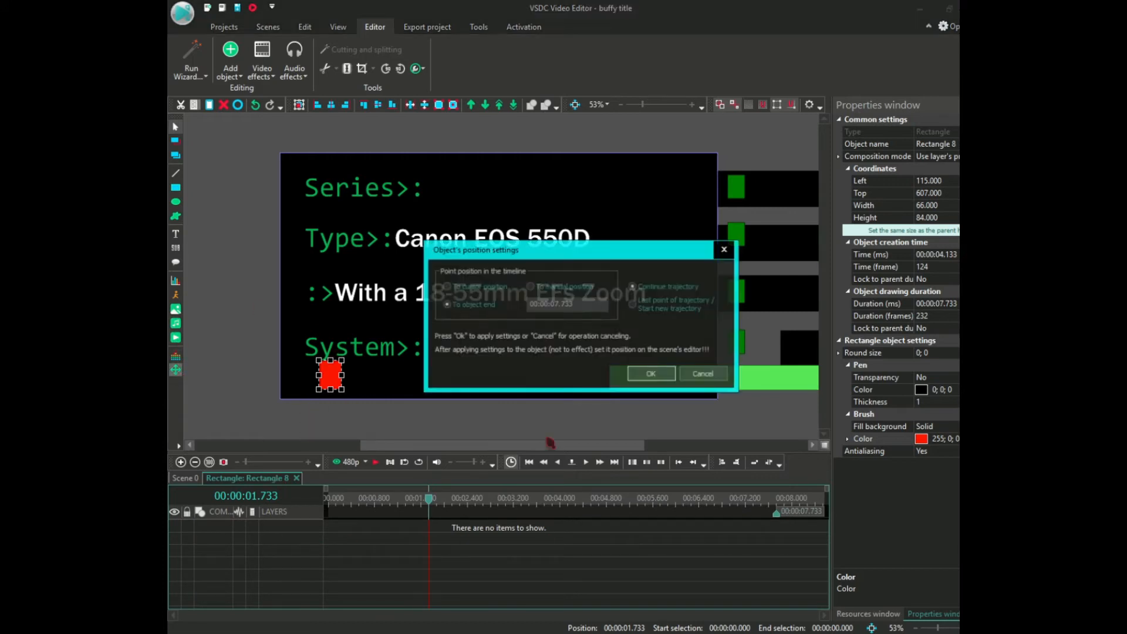
left_click(652, 374)
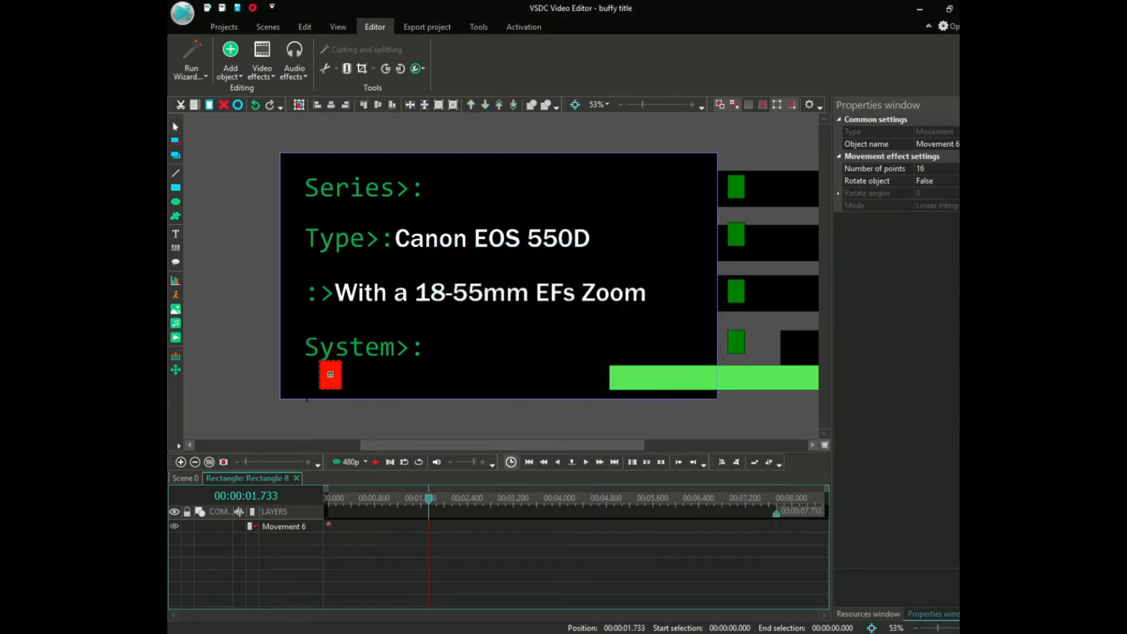
left_click(330, 374)
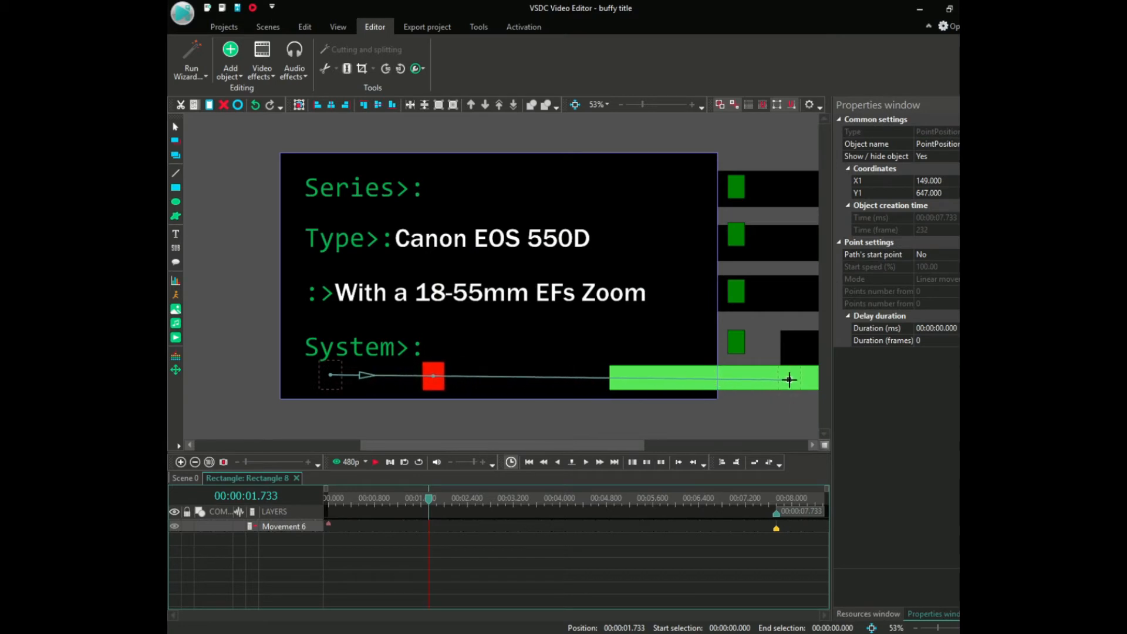
left_click(736, 375)
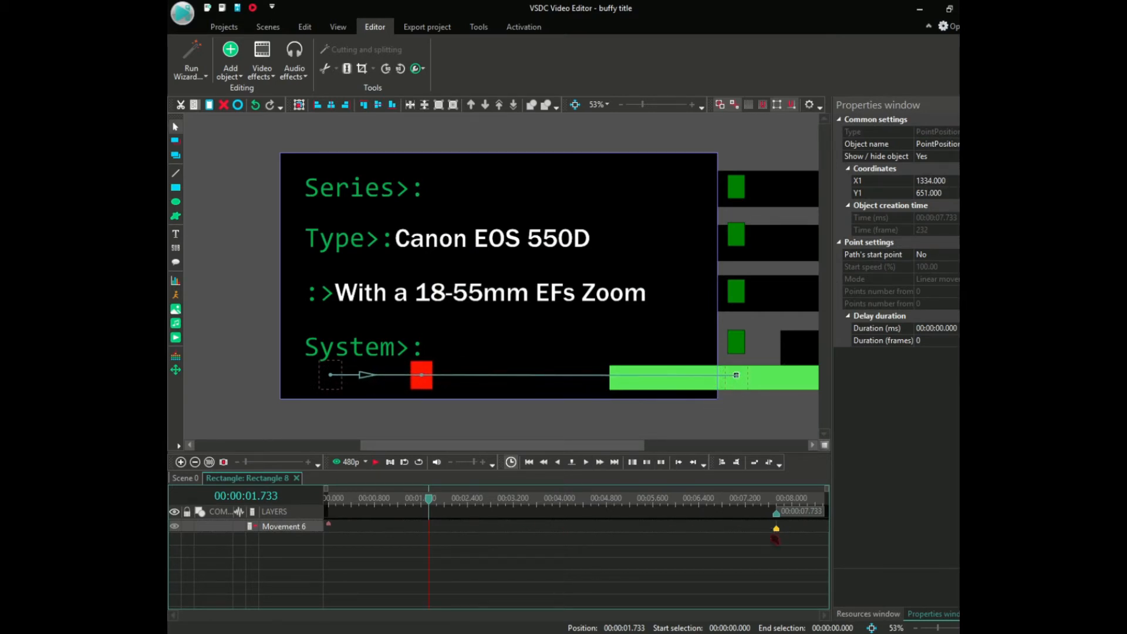
Step: Move the end point of the red rectangle's movement to 1.133 s and preview it from the start
left_click_drag(777, 530, 392, 528)
left_click(329, 498)
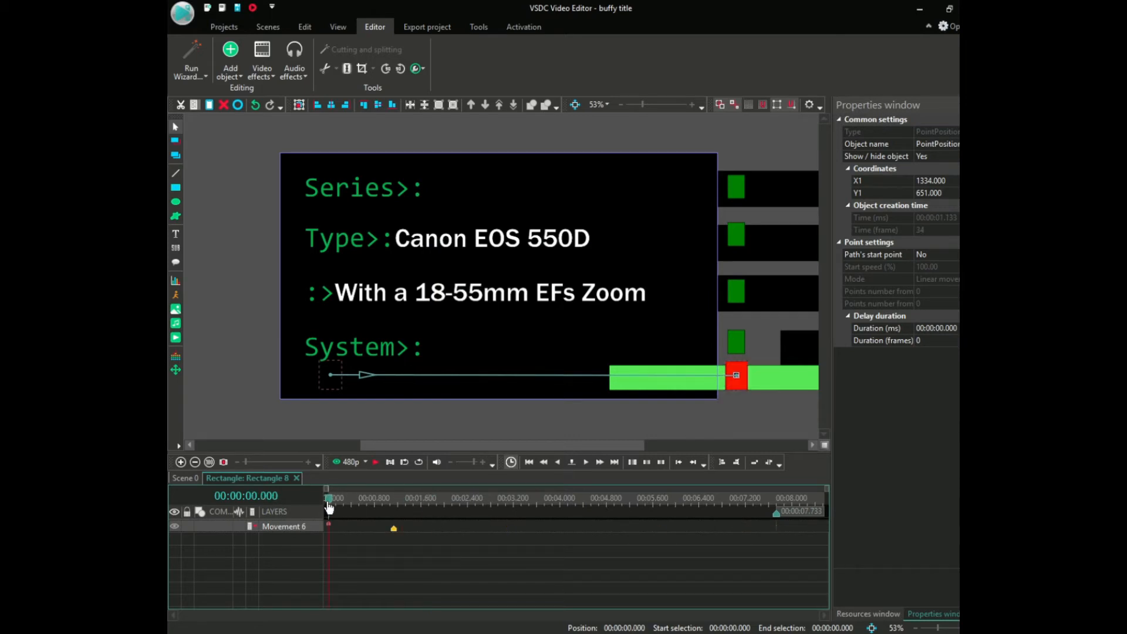
left_click(381, 464)
left_click(381, 464)
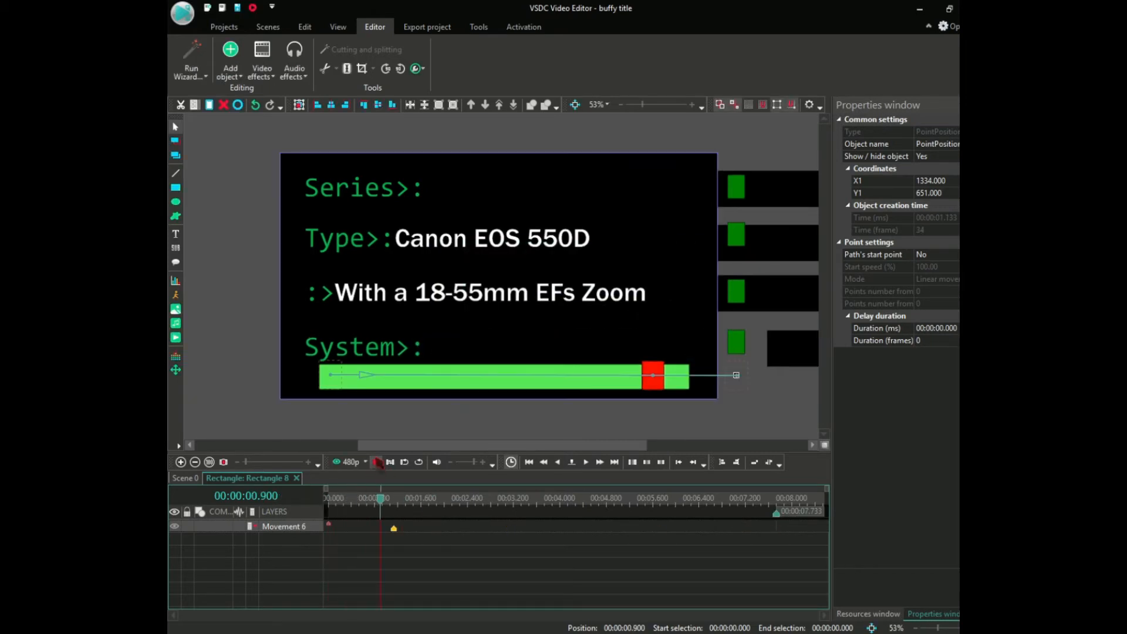
left_click(377, 463)
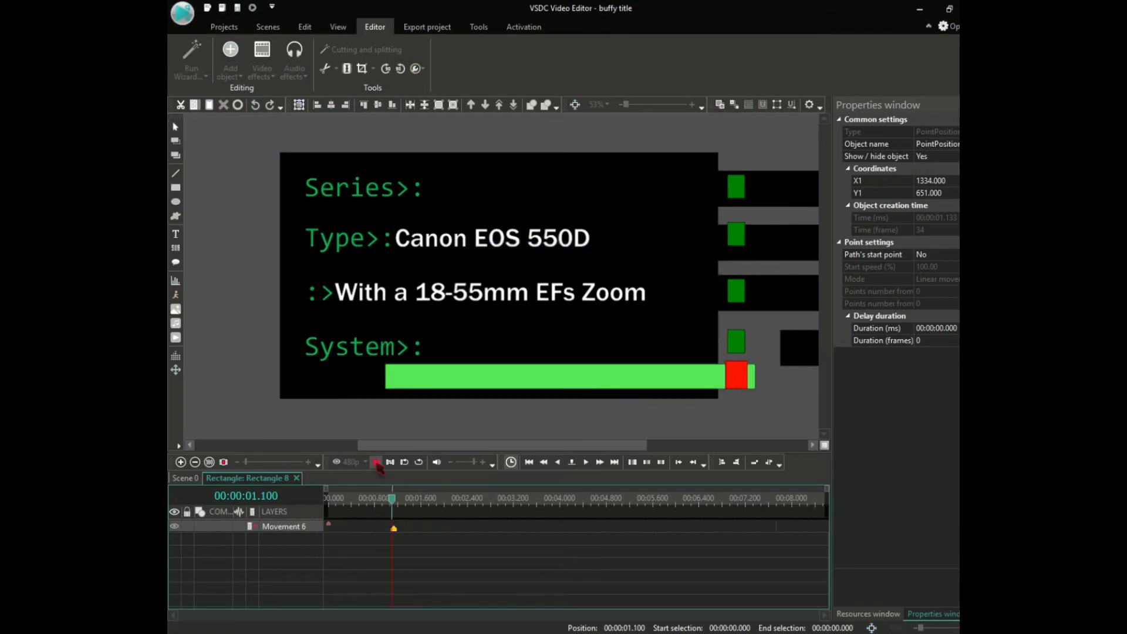
Step: Move the start point of the red rectangle's movement to 0.833 s and preview it near the beginning
mouse_move(330, 527)
left_mouse_down()
mouse_move(379, 527)
mouse_move(334, 503)
left_mouse_up()
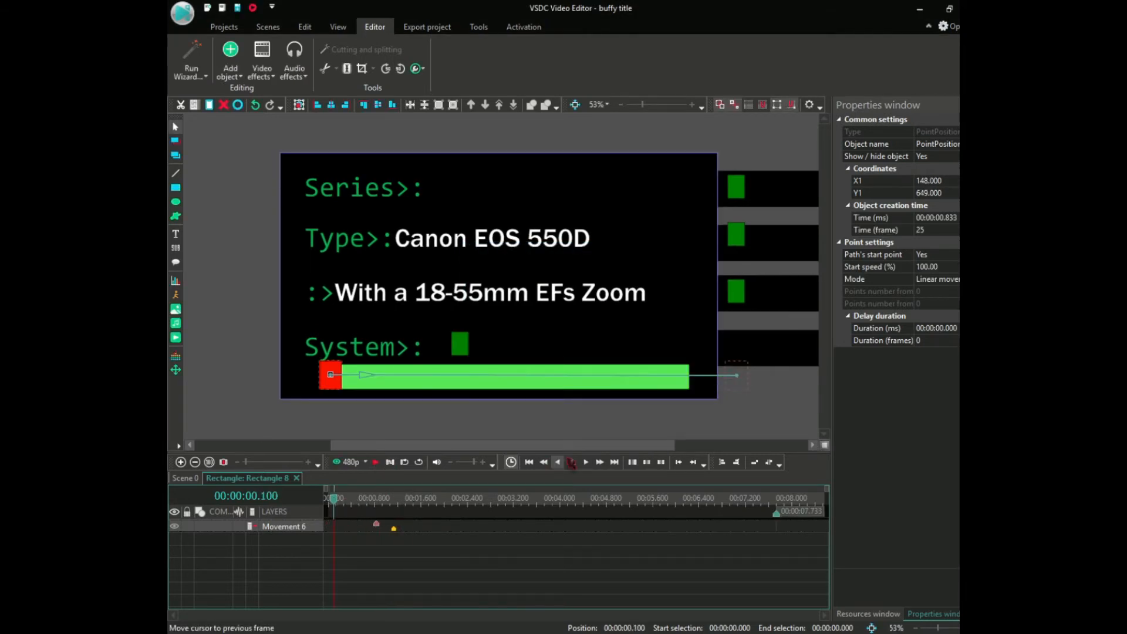
left_click(376, 463)
left_click(378, 464)
Step: Go back frame by frame to 1.000 s, align the red rectangle's movement start there and move its end point to 1.700 s
left_click(427, 525)
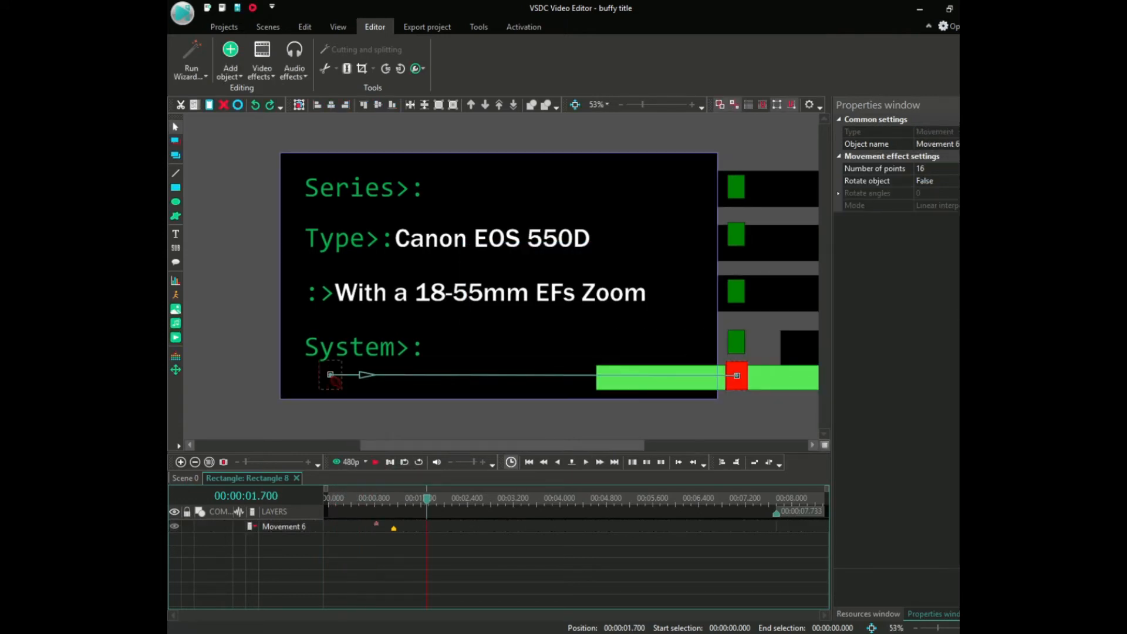
left_click(558, 463)
left_click(558, 462)
left_click(558, 463)
left_click(557, 463)
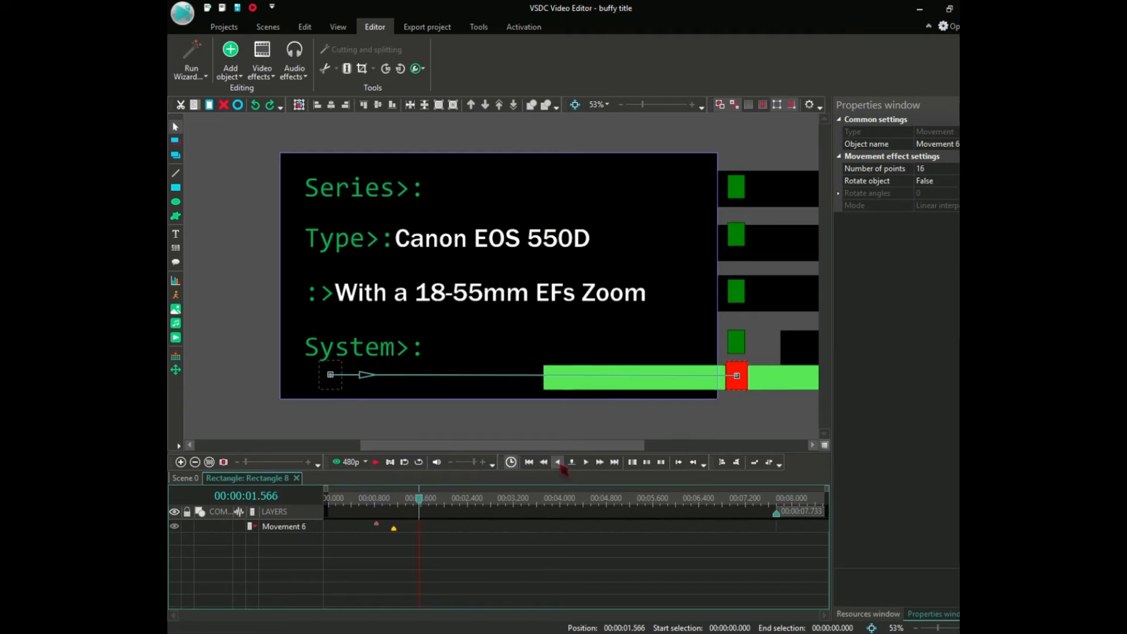
left_click(558, 463)
left_click(557, 462)
left_click(558, 463)
left_click(558, 462)
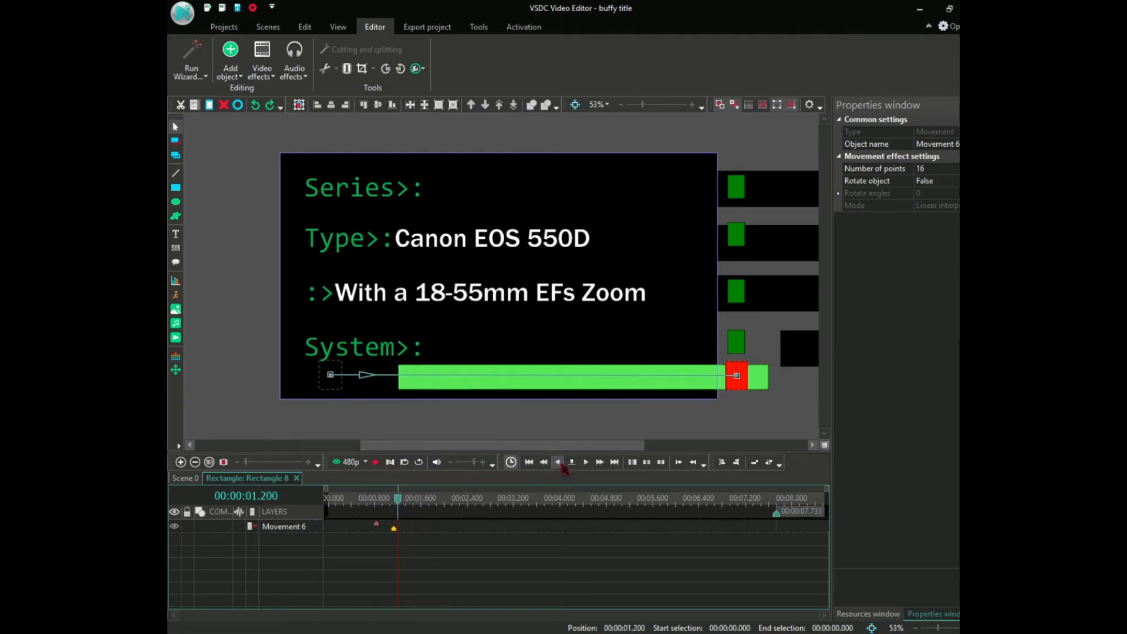
left_click(558, 463)
left_click(557, 463)
left_click(558, 462)
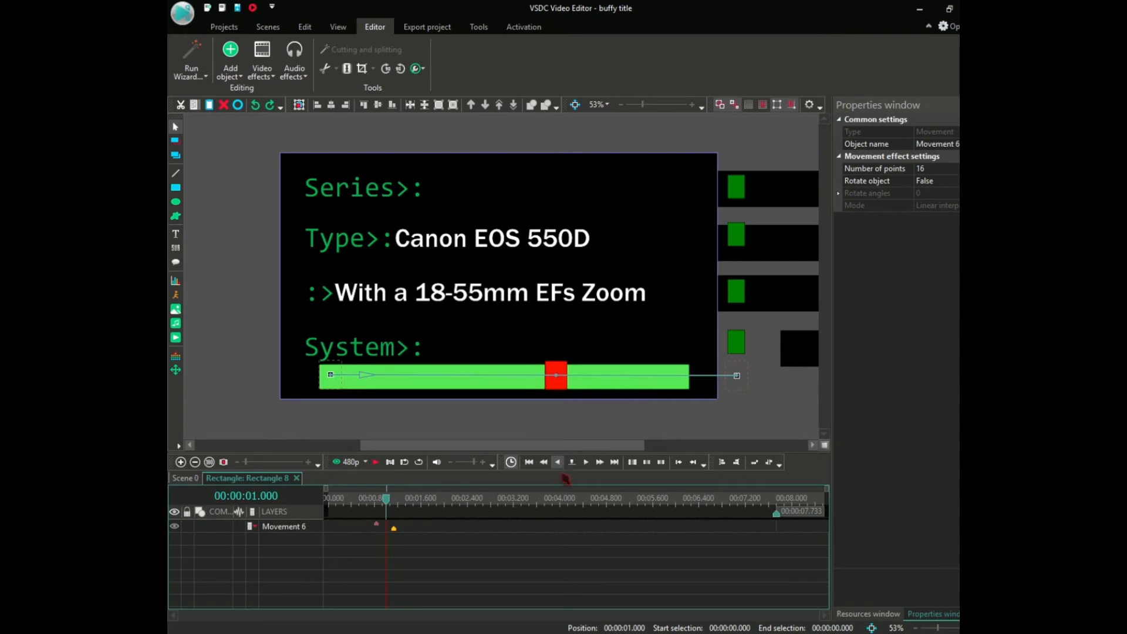
left_click_drag(382, 528, 428, 533)
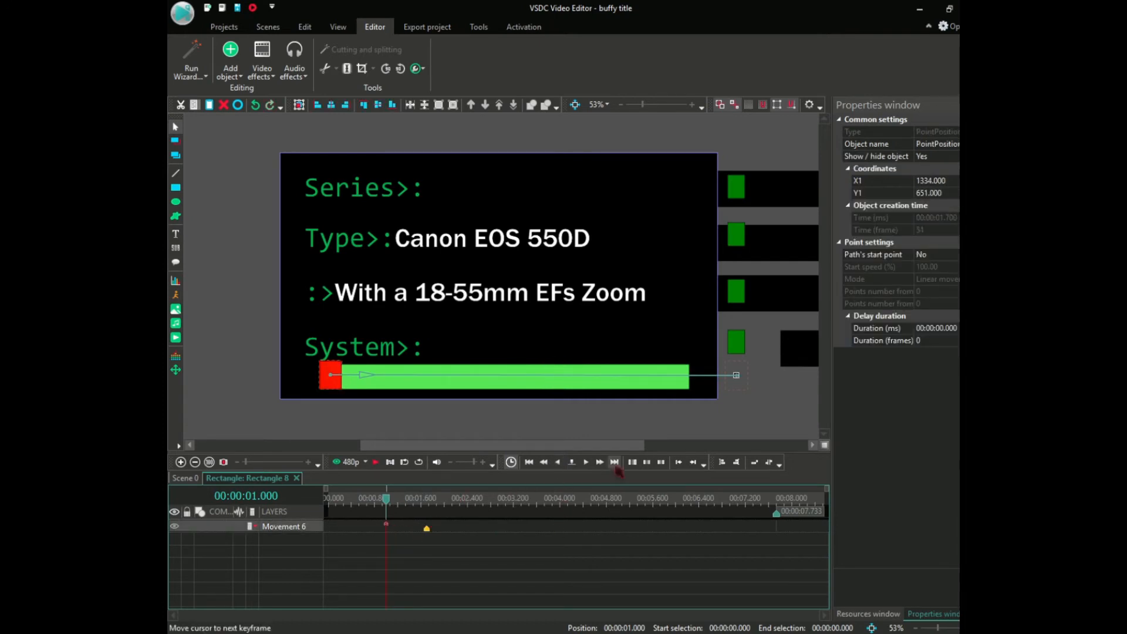
Step: Compare the red rectangle with the green bar, move its movement's end point to 2.166 s and preview both from the start
left_click(587, 462)
left_click(587, 462)
left_click(587, 463)
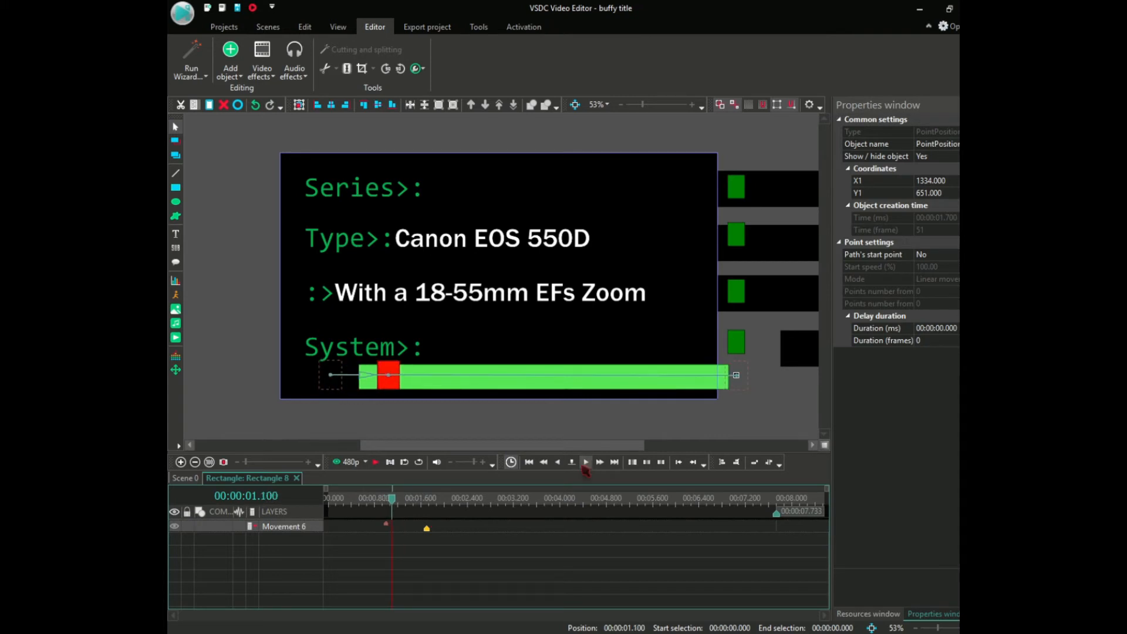
left_click_drag(420, 534, 456, 534)
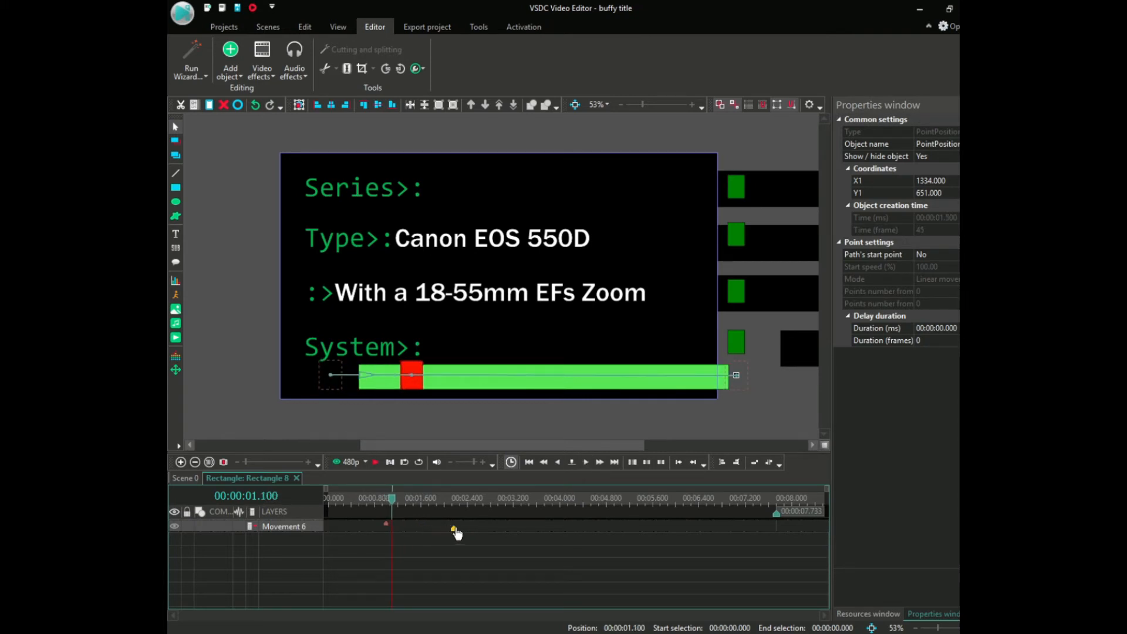
left_click(586, 462)
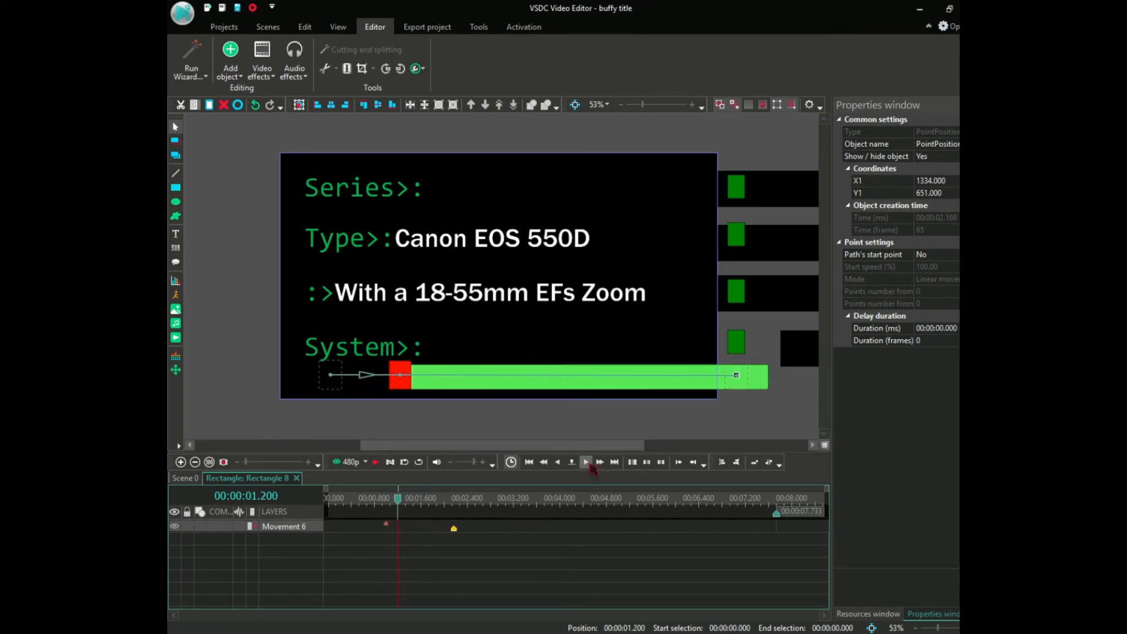
left_click_drag(407, 501, 361, 501)
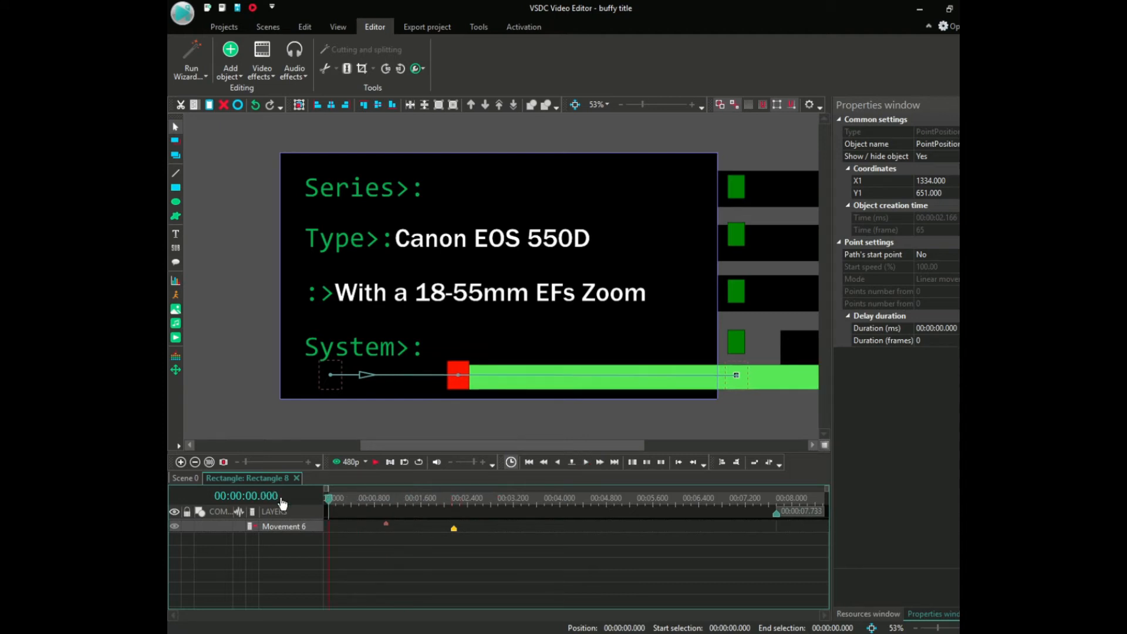
left_click(376, 462)
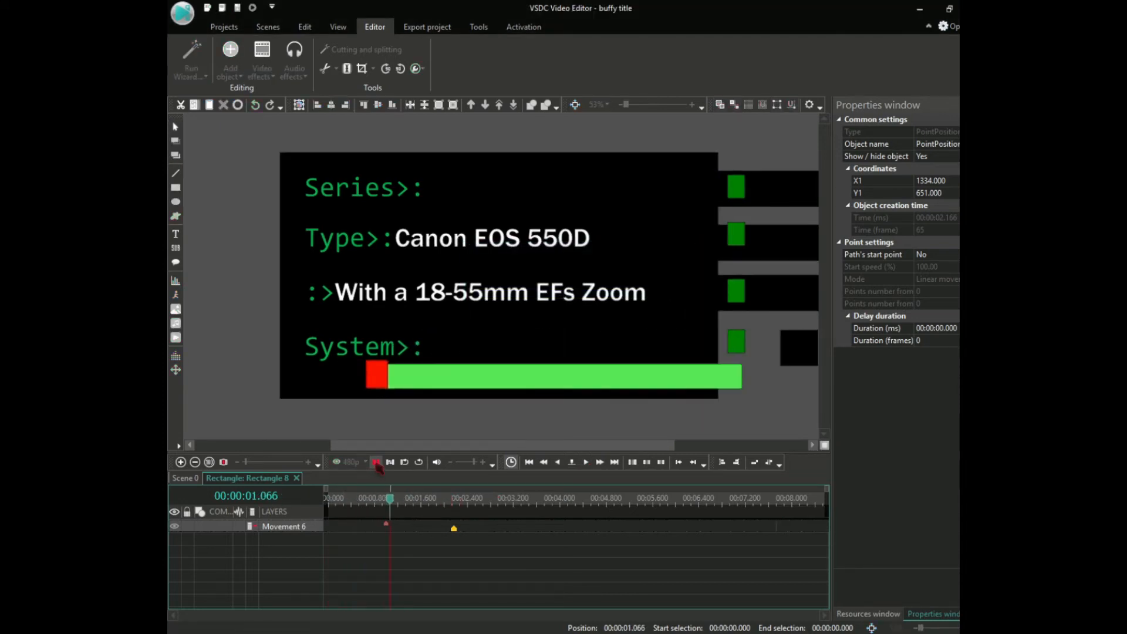
left_click(376, 463)
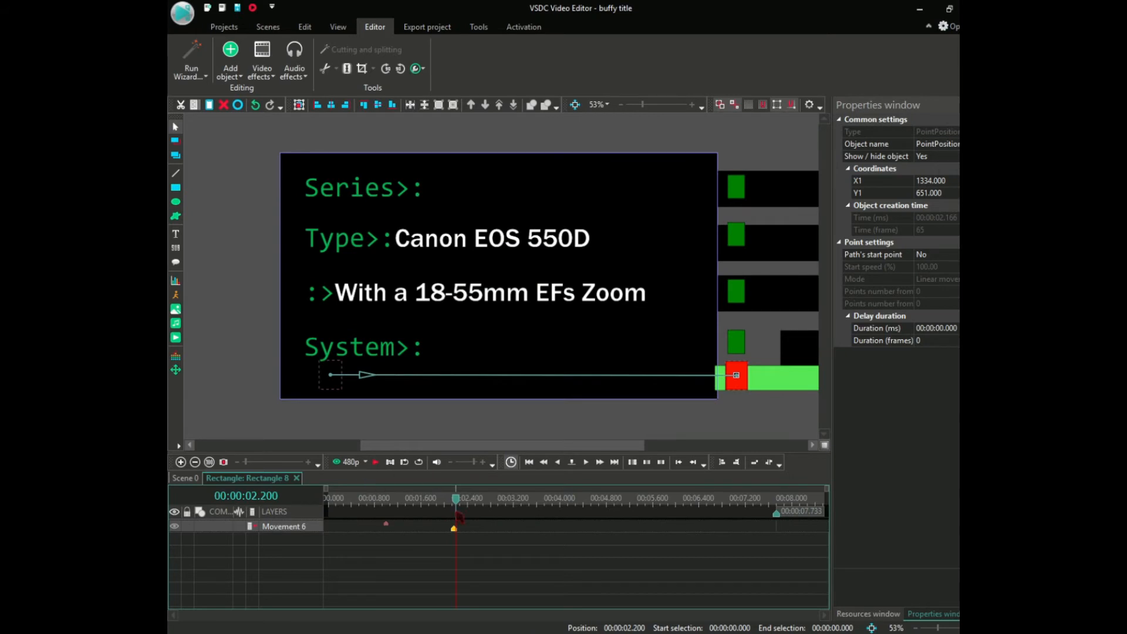
left_click_drag(457, 504, 385, 503)
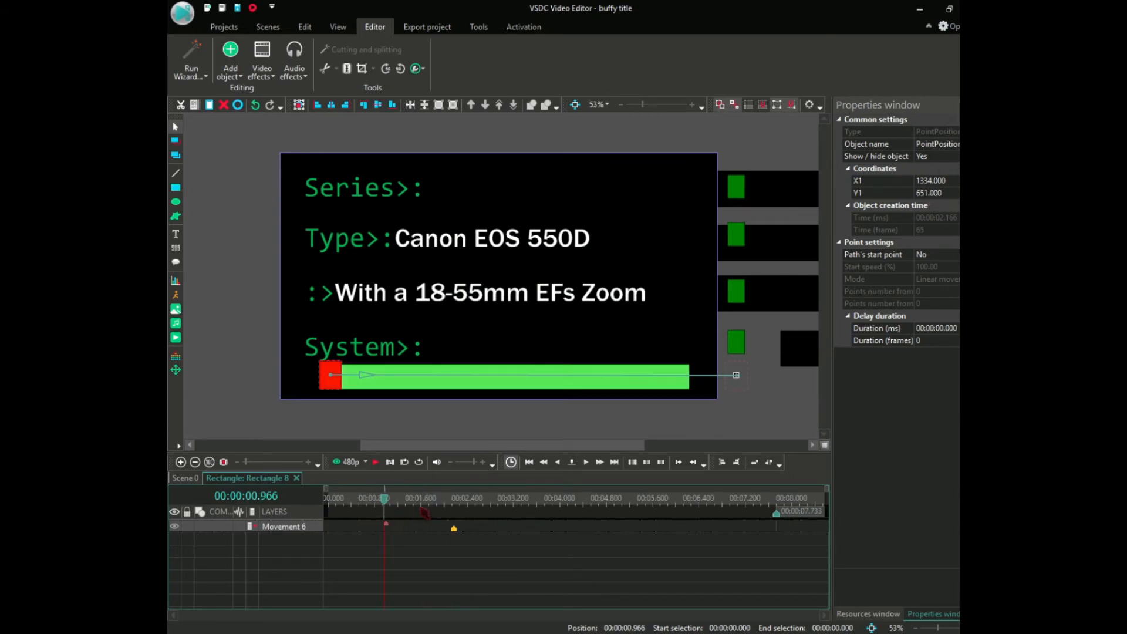
Step: Open the green Rectangle 6 from the main scene, change its brush color to black and preview the animation
left_click(185, 478)
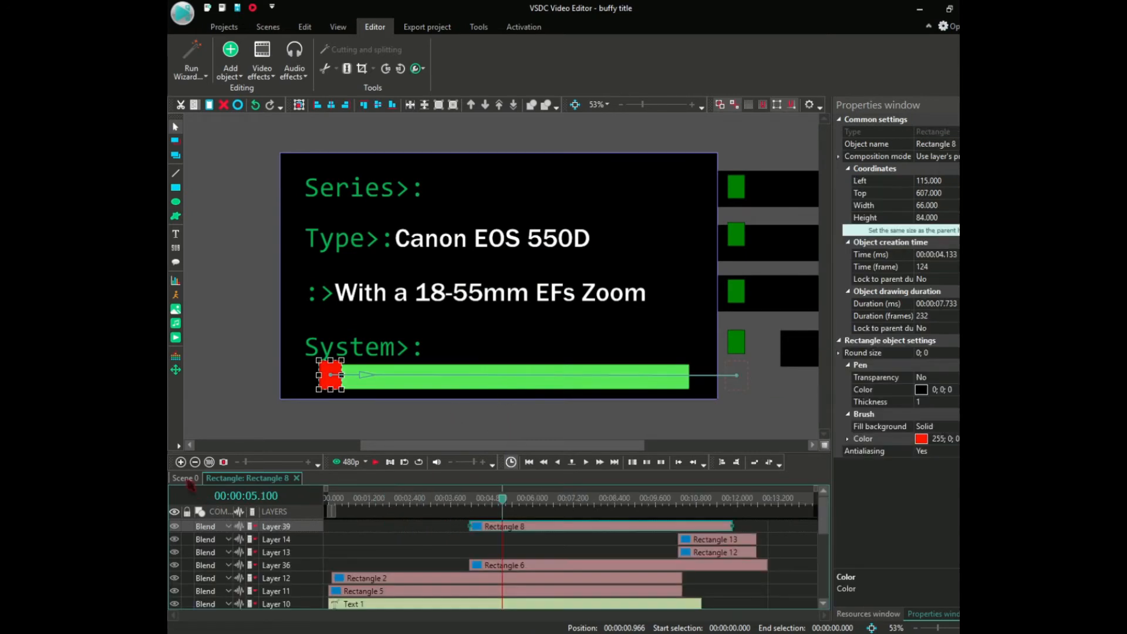
left_click(568, 565)
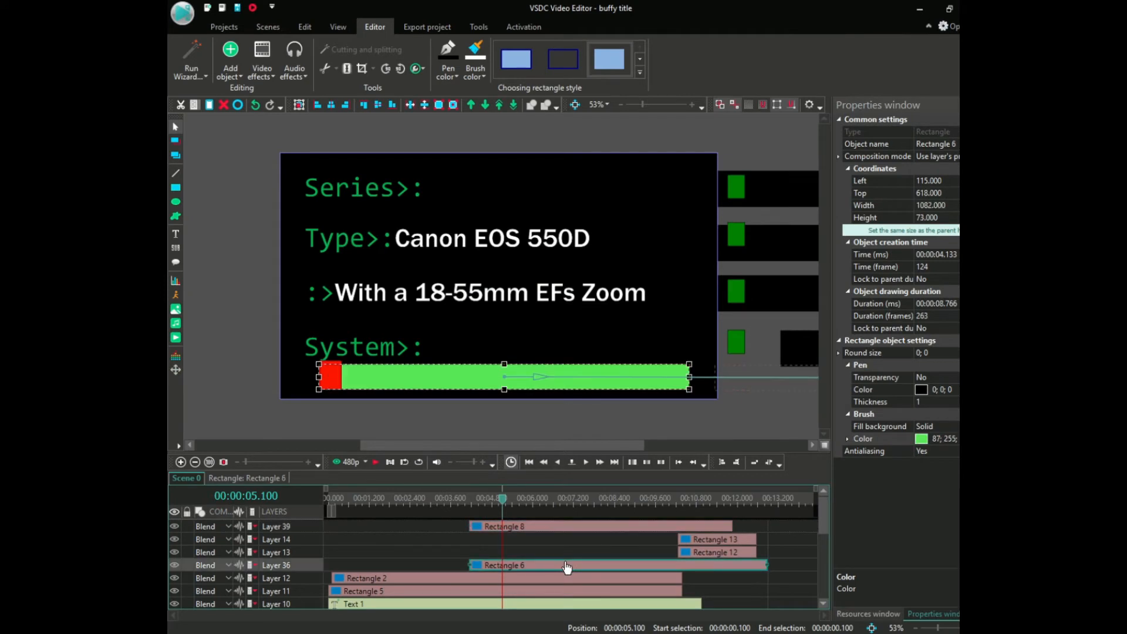
double_click(568, 565)
left_click(926, 442)
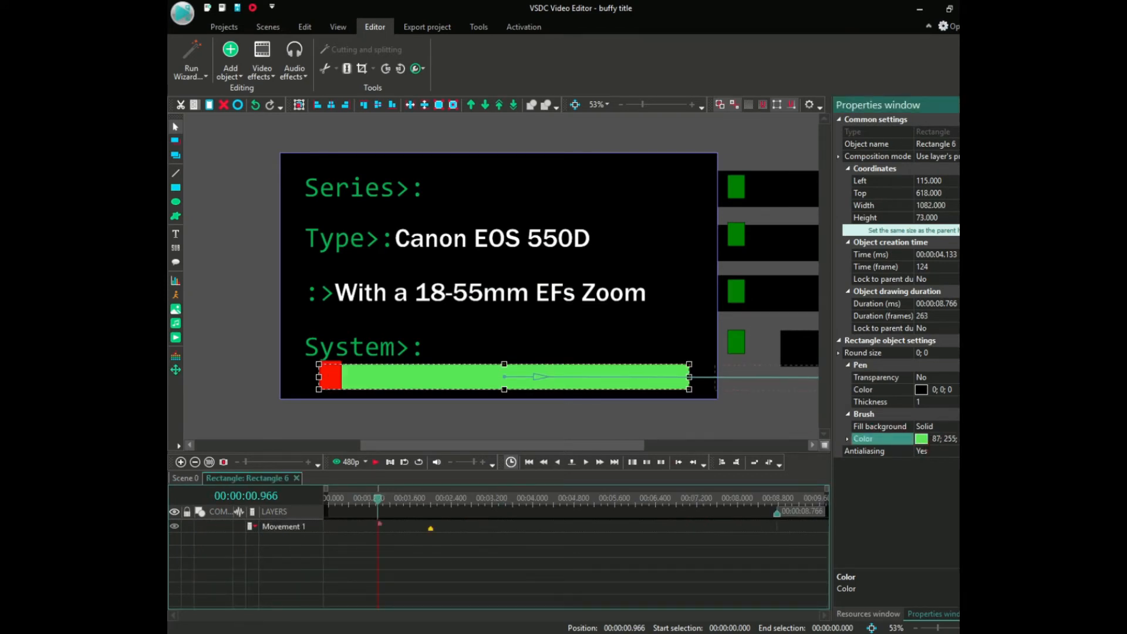
left_click(958, 439)
left_click(600, 378)
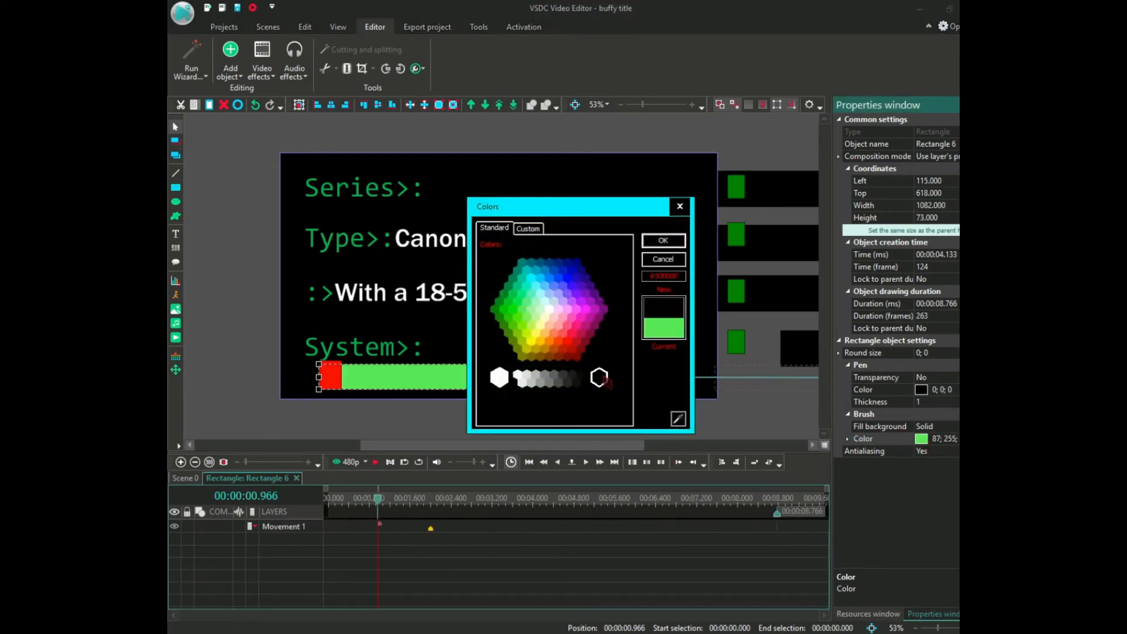
left_click(663, 240)
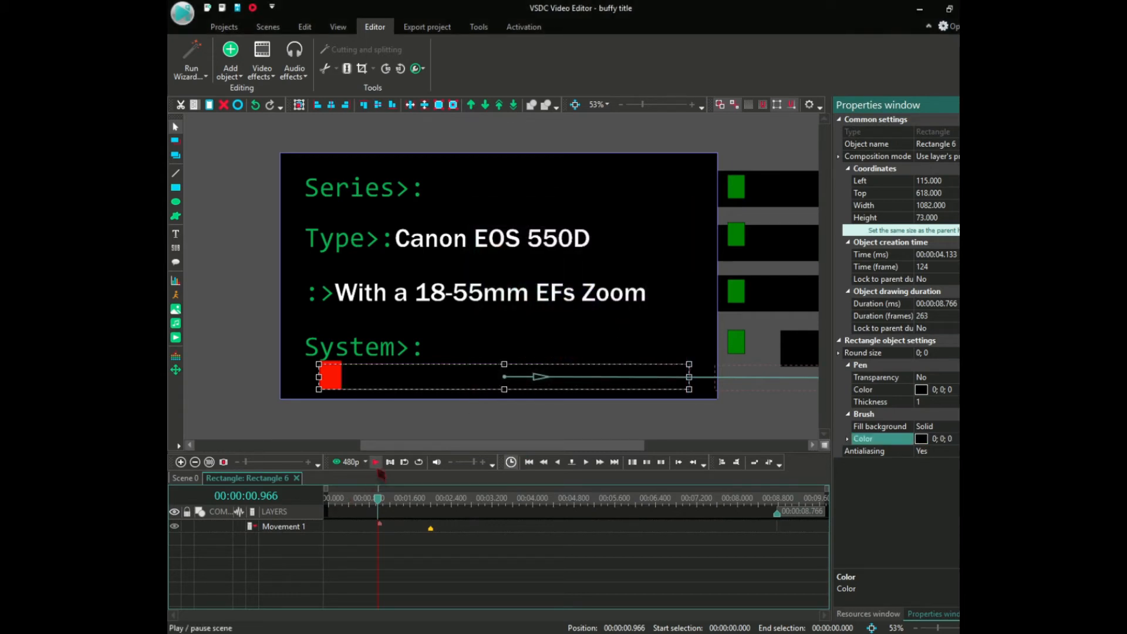
left_click(376, 463)
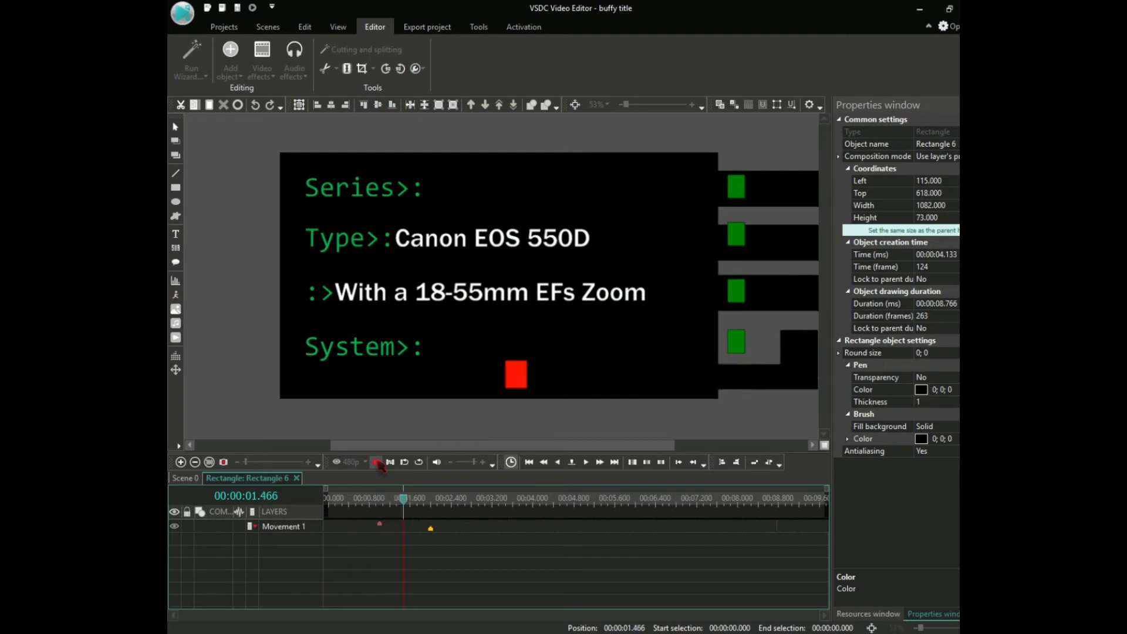
Step: Stop the preview, move the System>: text onto the bottom line in the main scene and preview the animation
left_click(376, 462)
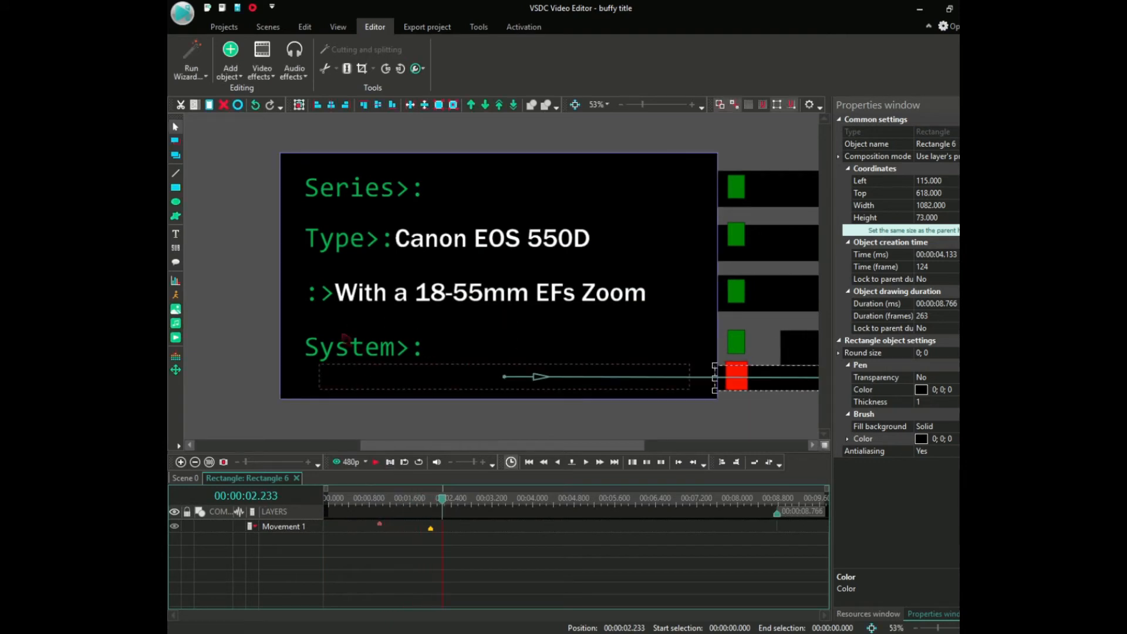
left_click(343, 358)
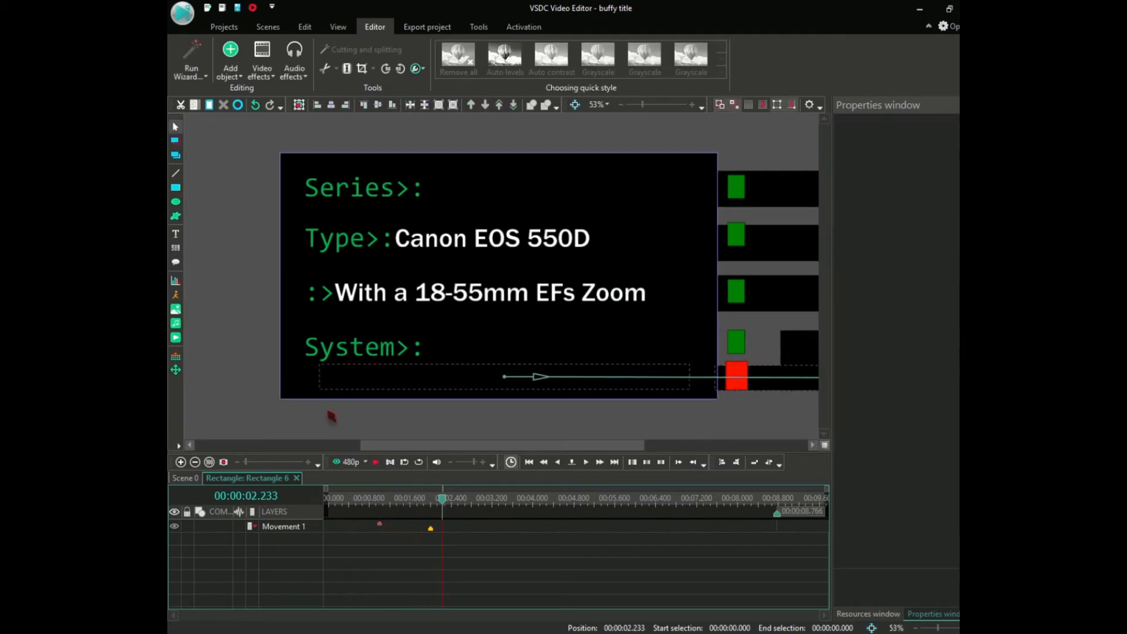
left_click(187, 479)
left_click(364, 347)
left_click_drag(357, 351, 451, 371)
left_click_drag(544, 509, 390, 509)
left_click(376, 462)
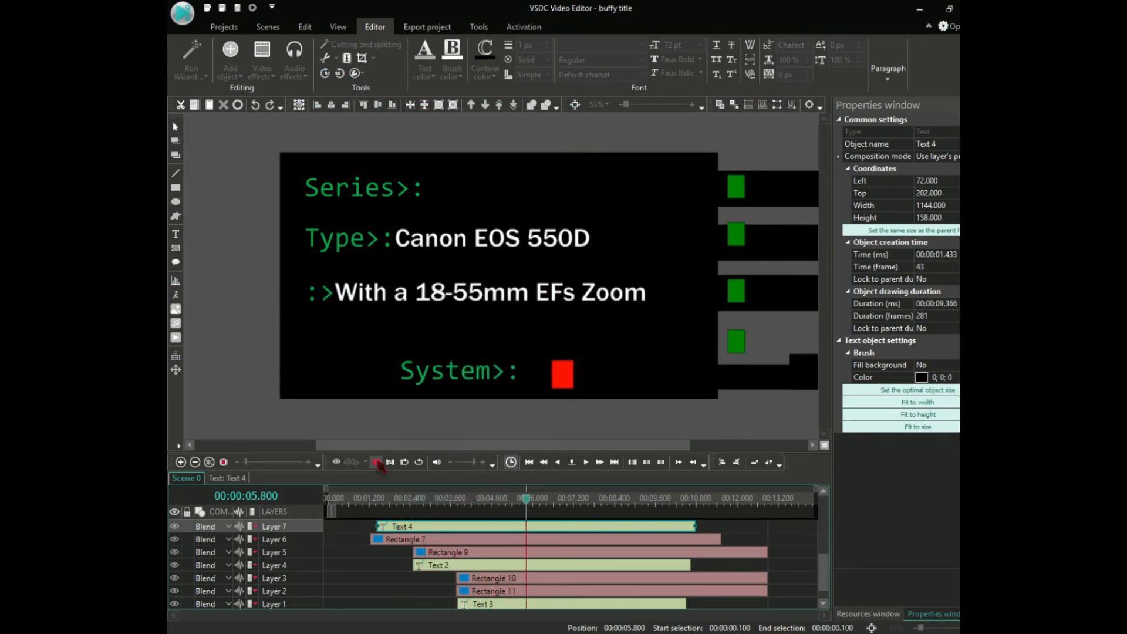
left_click(376, 462)
left_click(376, 462)
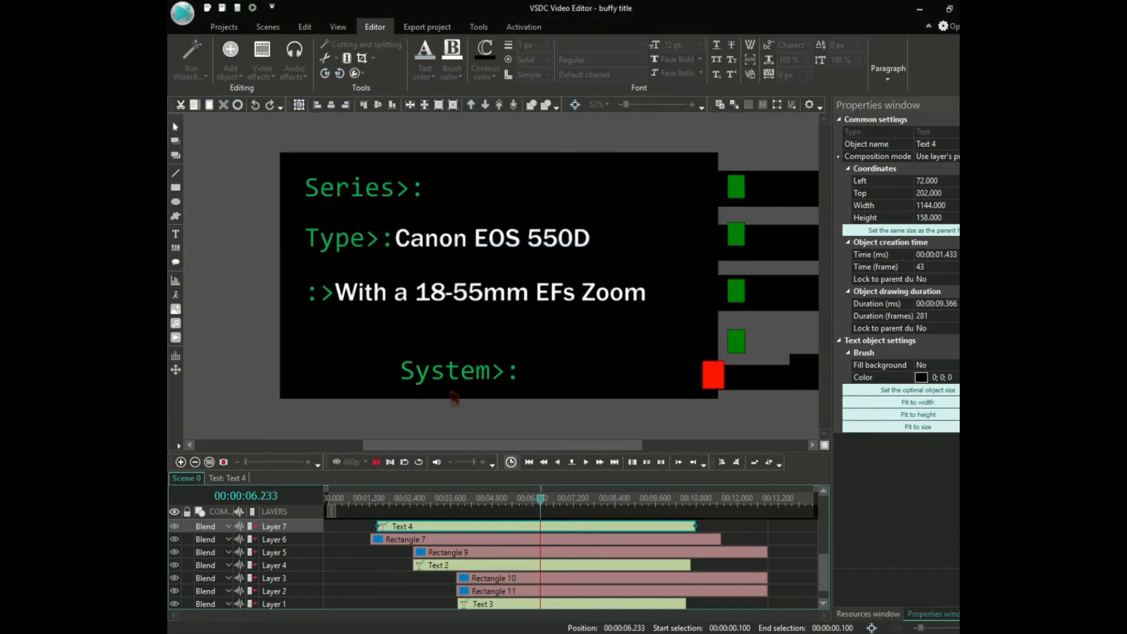
Step: Close all open projects and open the project "buffy title new quick play start"
left_click(224, 27)
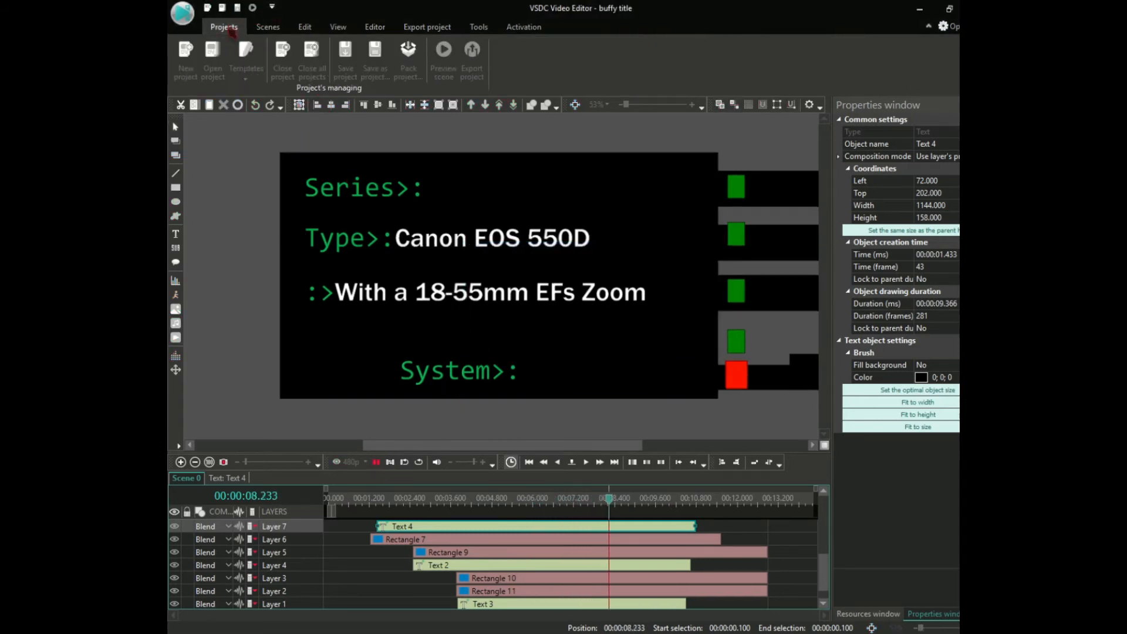
left_click(376, 463)
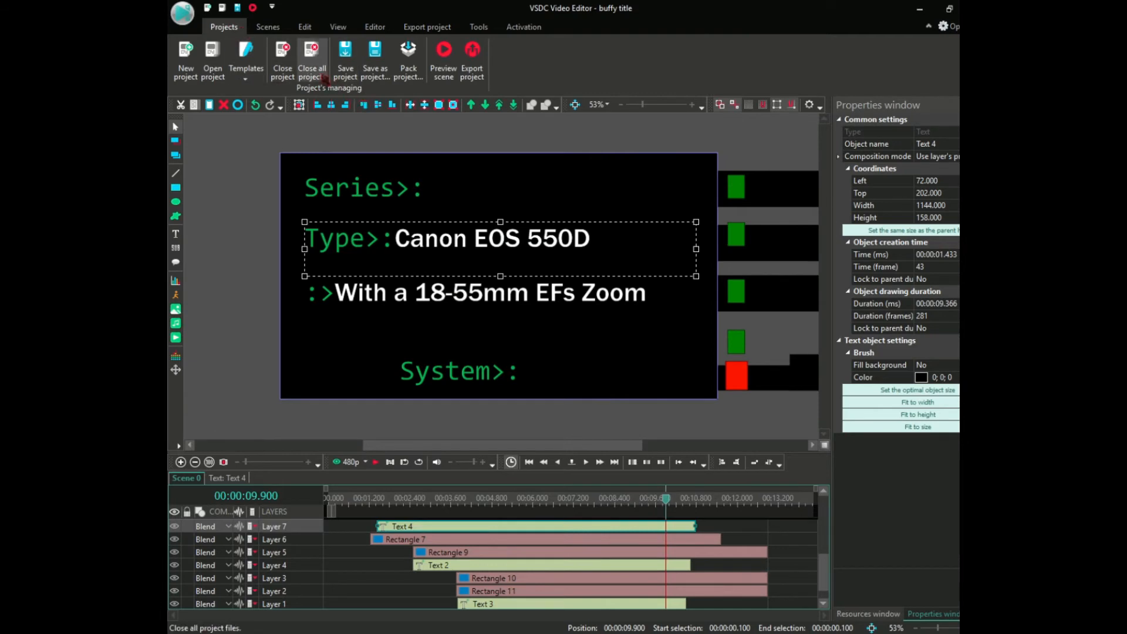
left_click(317, 64)
left_click(609, 313)
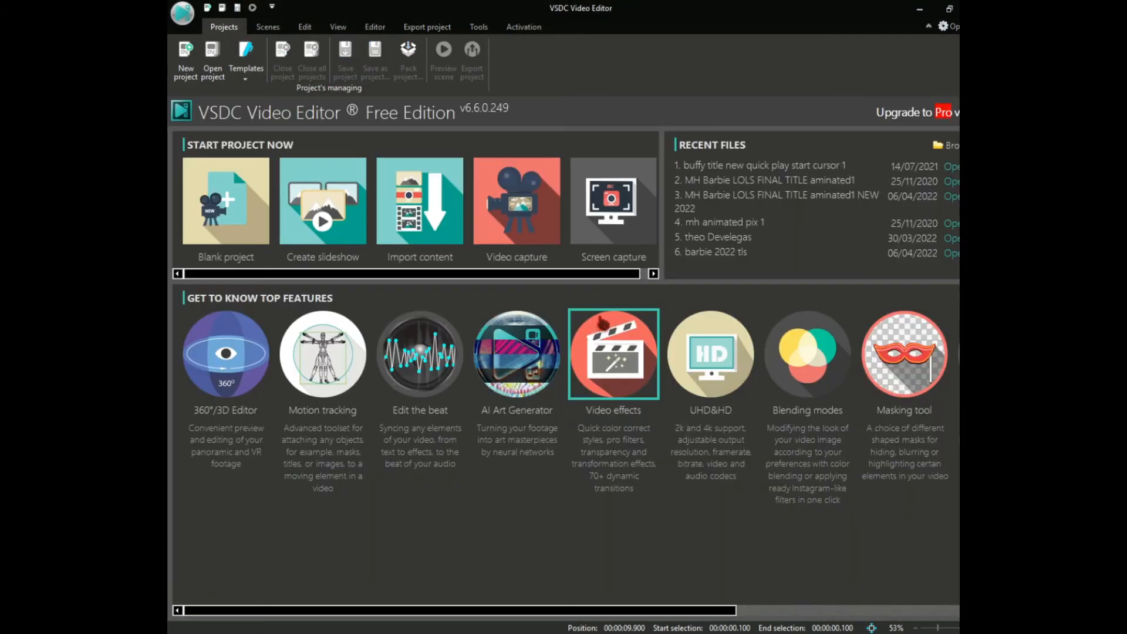
left_click(951, 147)
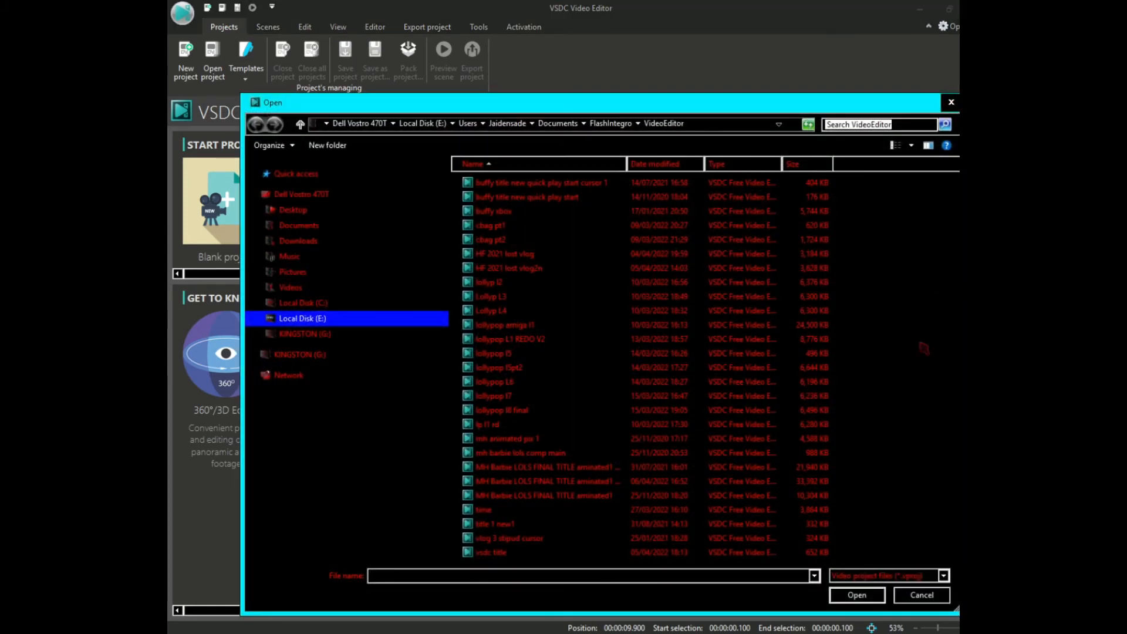
left_click(561, 198)
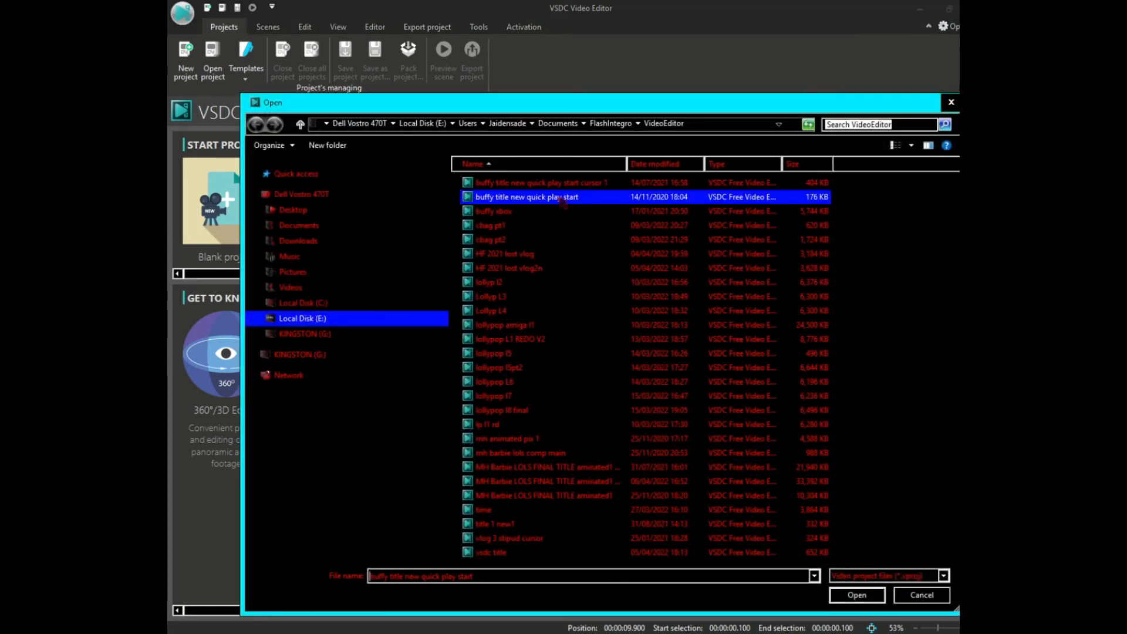
left_click(863, 596)
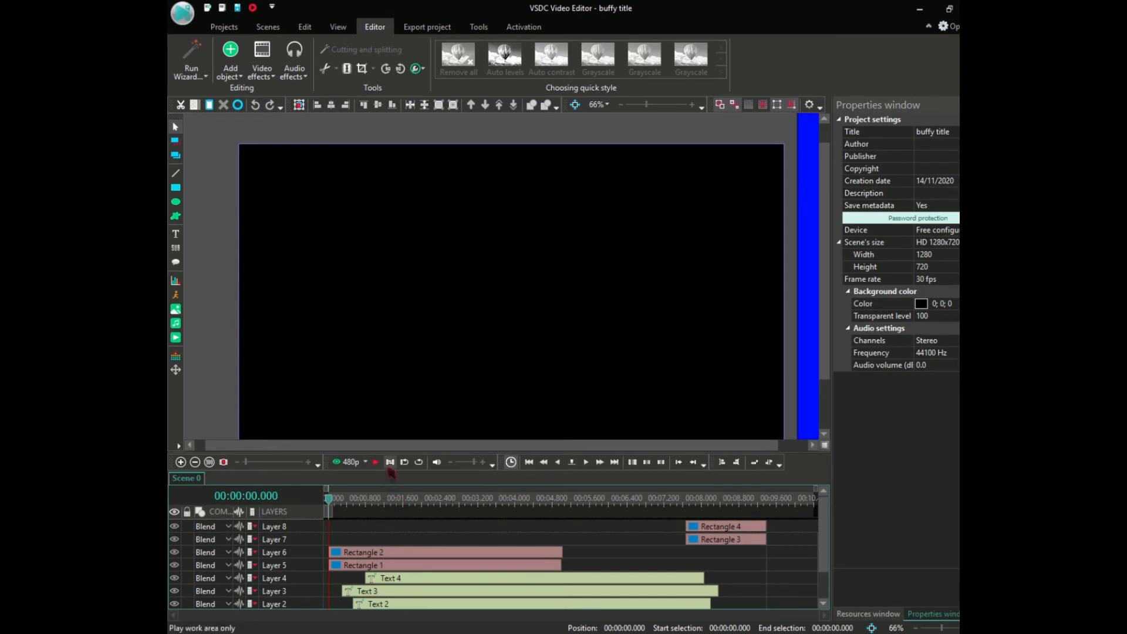
Step: Preview the title's opening and go through it frame by frame from the start to examine how the bars reveal the text
left_click(376, 462)
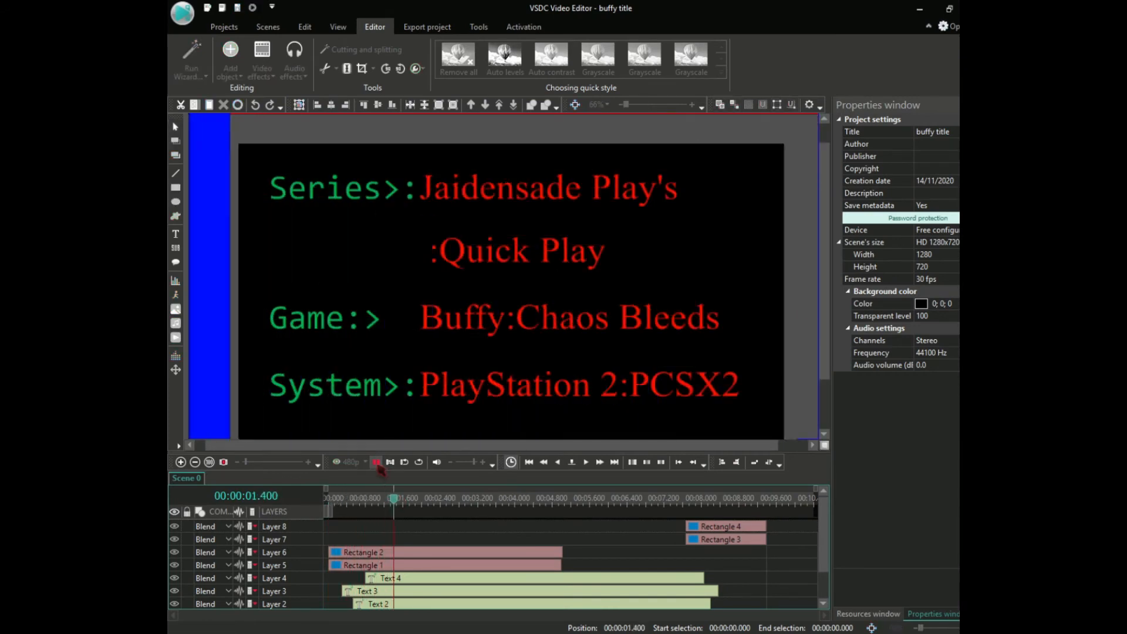
left_click(377, 462)
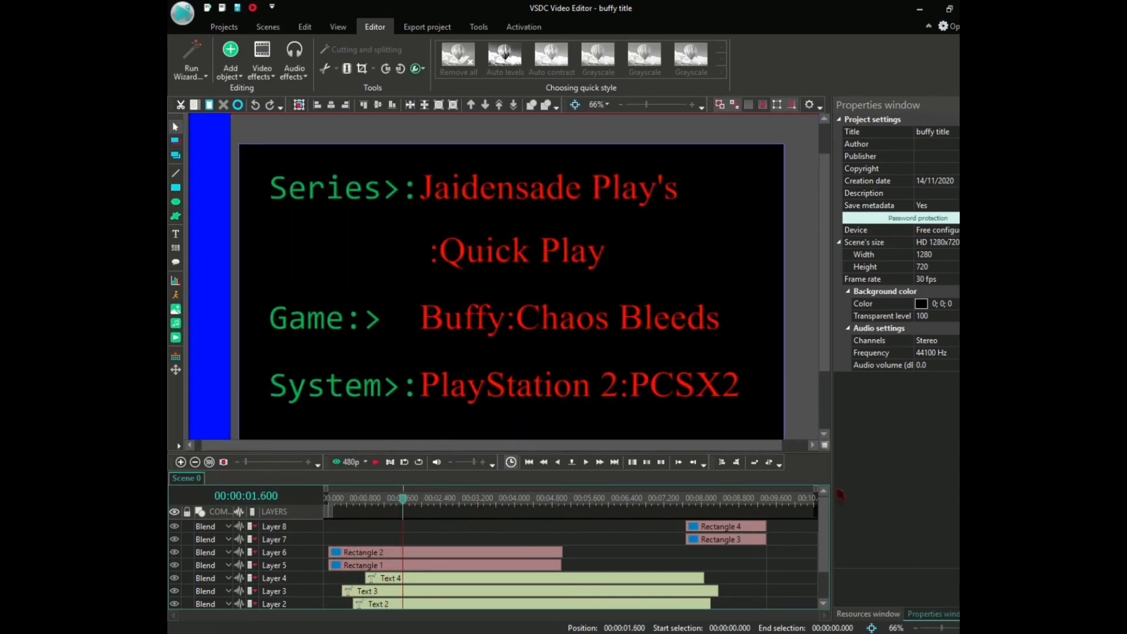
scroll(823, 517, "down", 2)
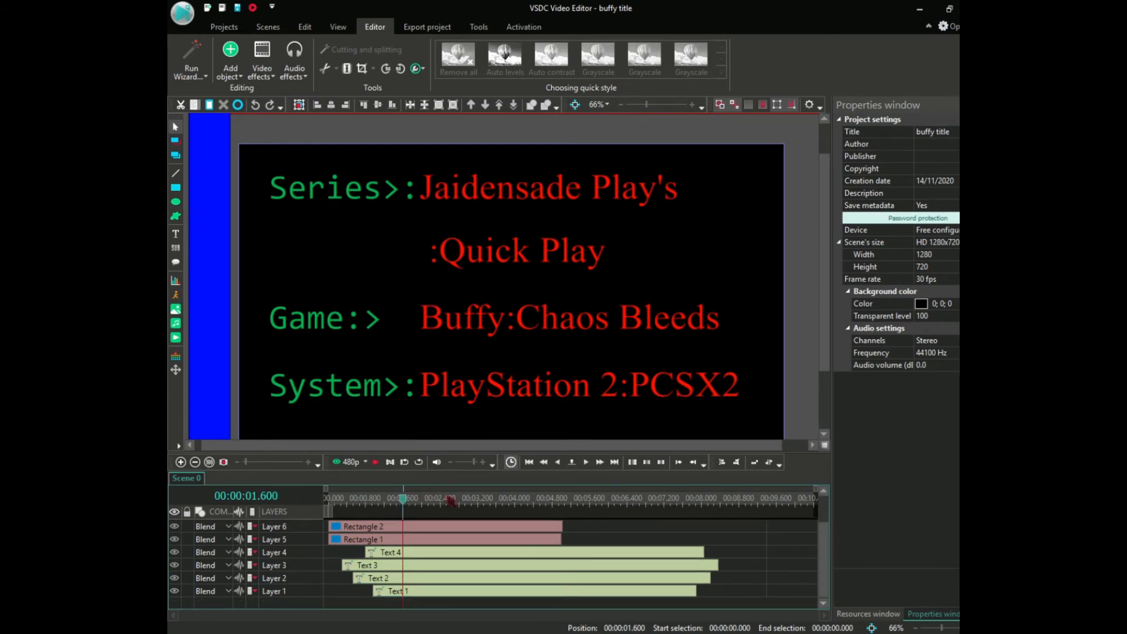
left_click_drag(403, 499, 334, 503)
left_click(586, 463)
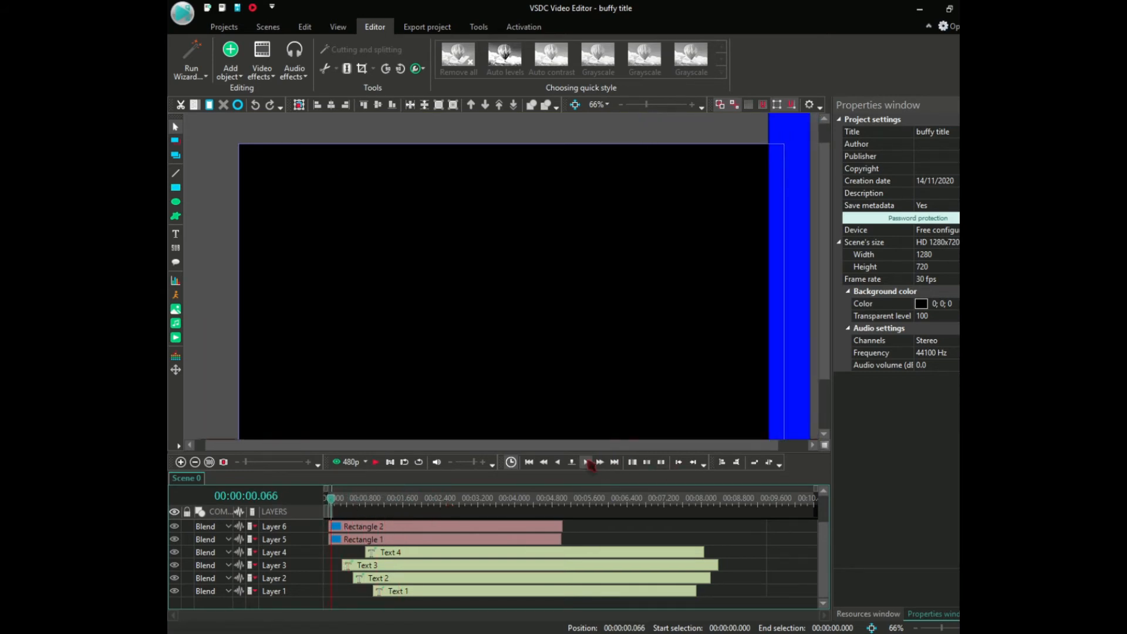
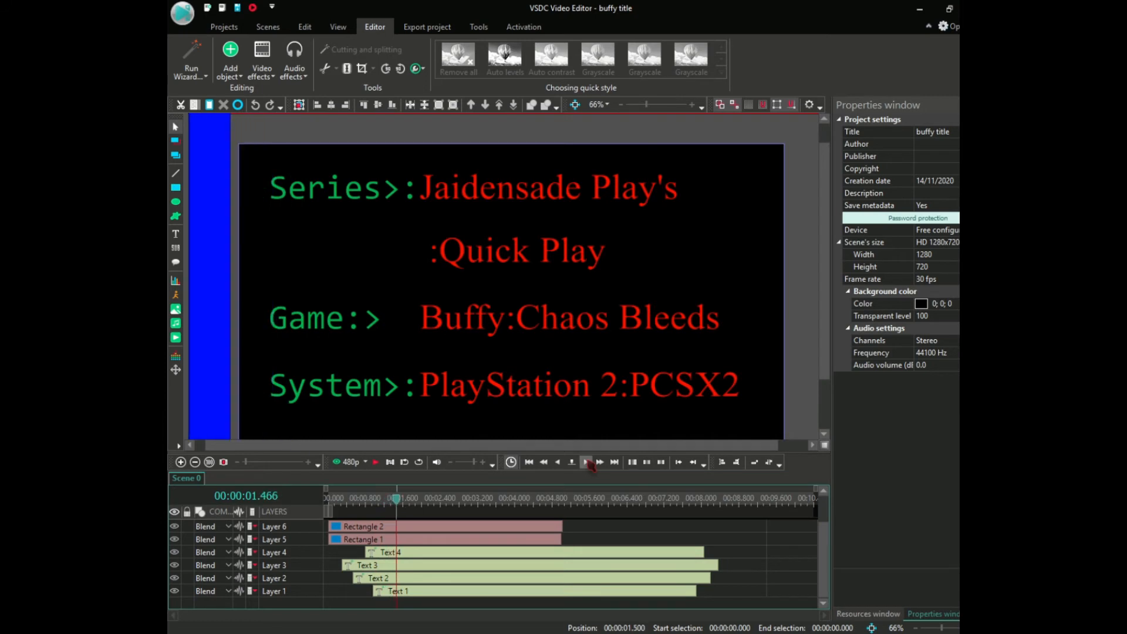
left_click(587, 463)
Step: Skip ahead, play to 7.700 s and advance frame by frame to 8.566 s to examine how the closing bars wipe the text away
left_click(467, 502)
left_click_drag(493, 503, 540, 504)
left_click(586, 463)
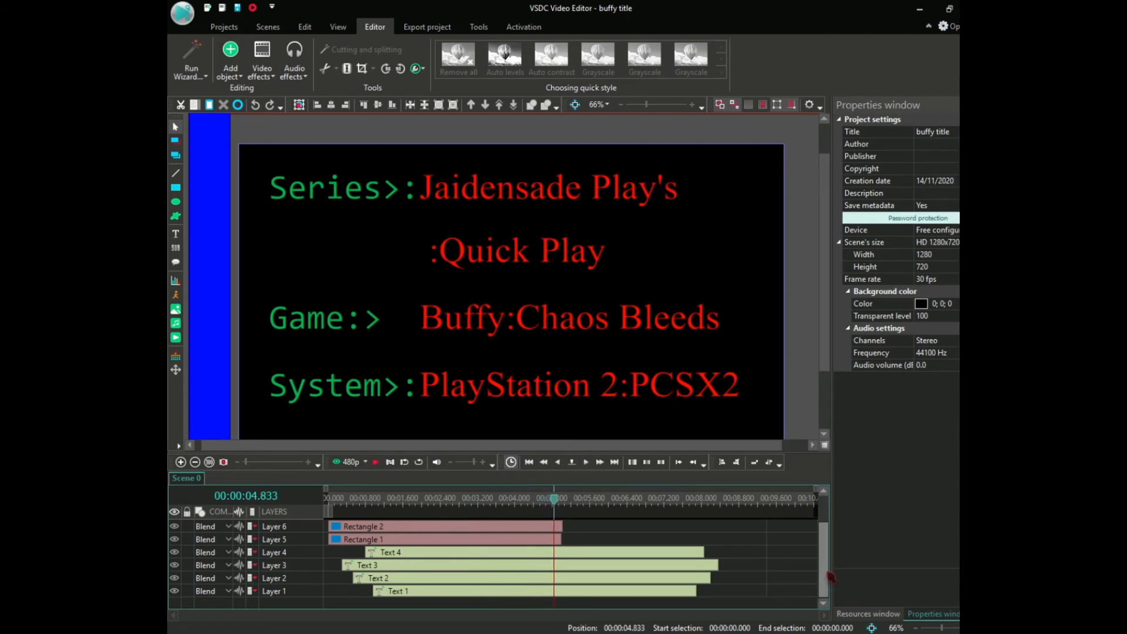
left_click_drag(824, 577, 831, 524)
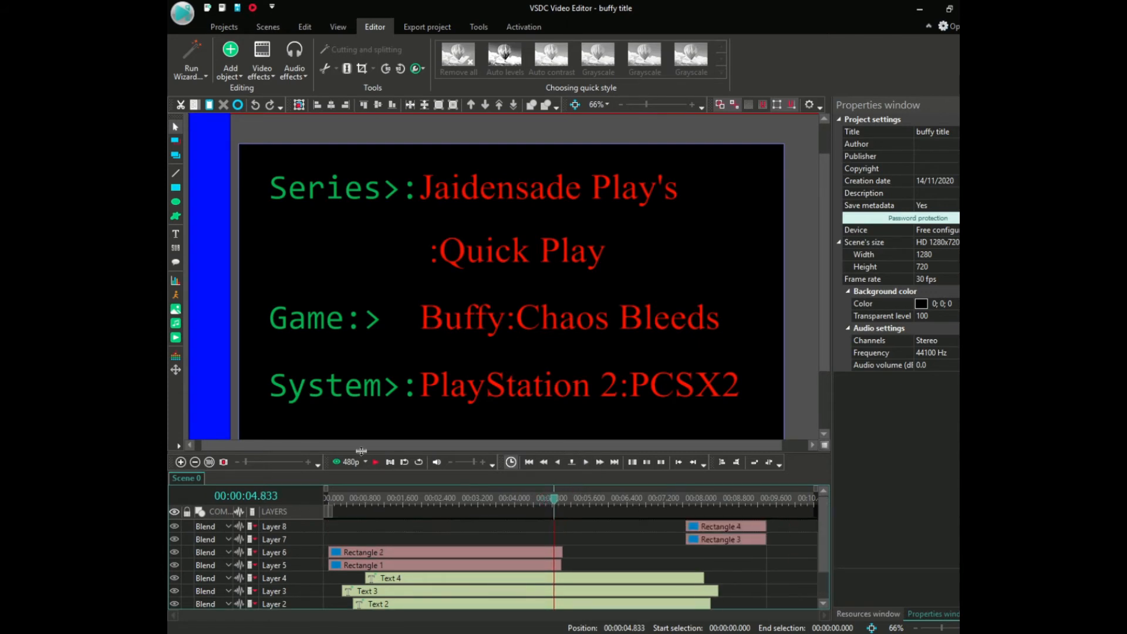
left_click(376, 463)
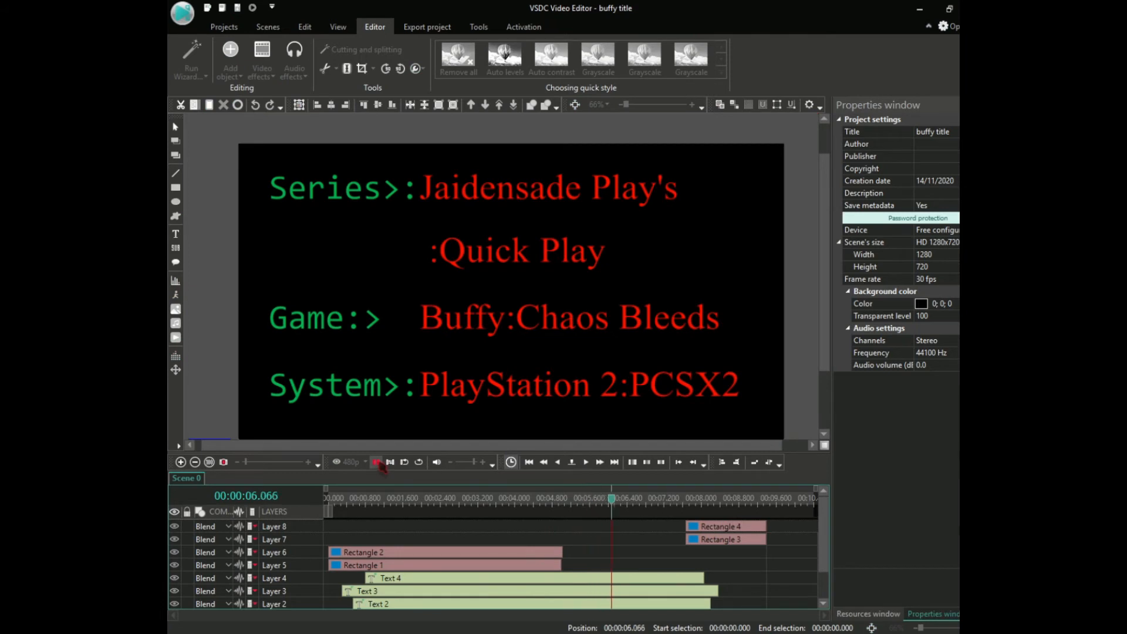
left_click(379, 463)
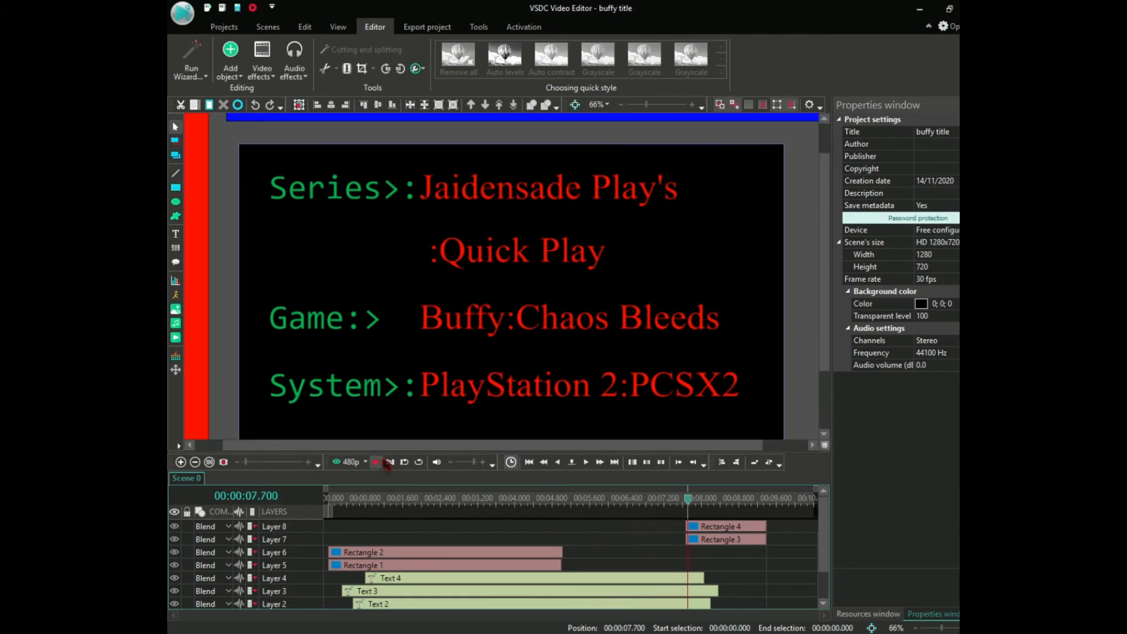
left_click(588, 464)
left_click(589, 464)
left_click(588, 464)
left_click(589, 464)
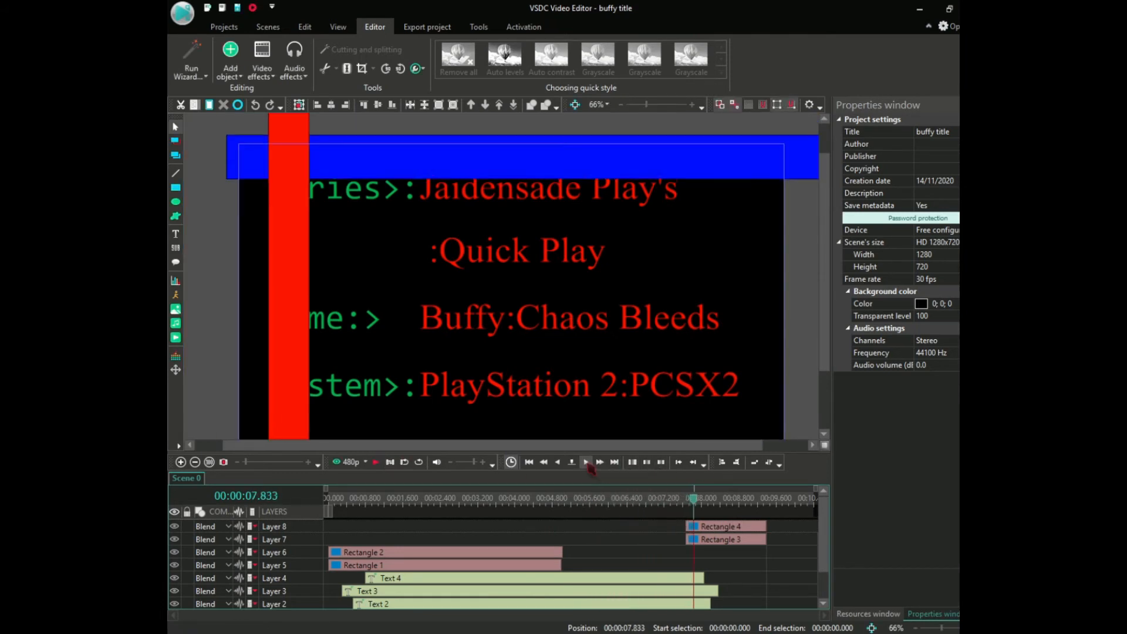
left_click(588, 464)
left_click(589, 464)
left_click(588, 464)
left_click(588, 464)
left_click(588, 464)
left_click(588, 464)
left_click(588, 464)
left_click(588, 464)
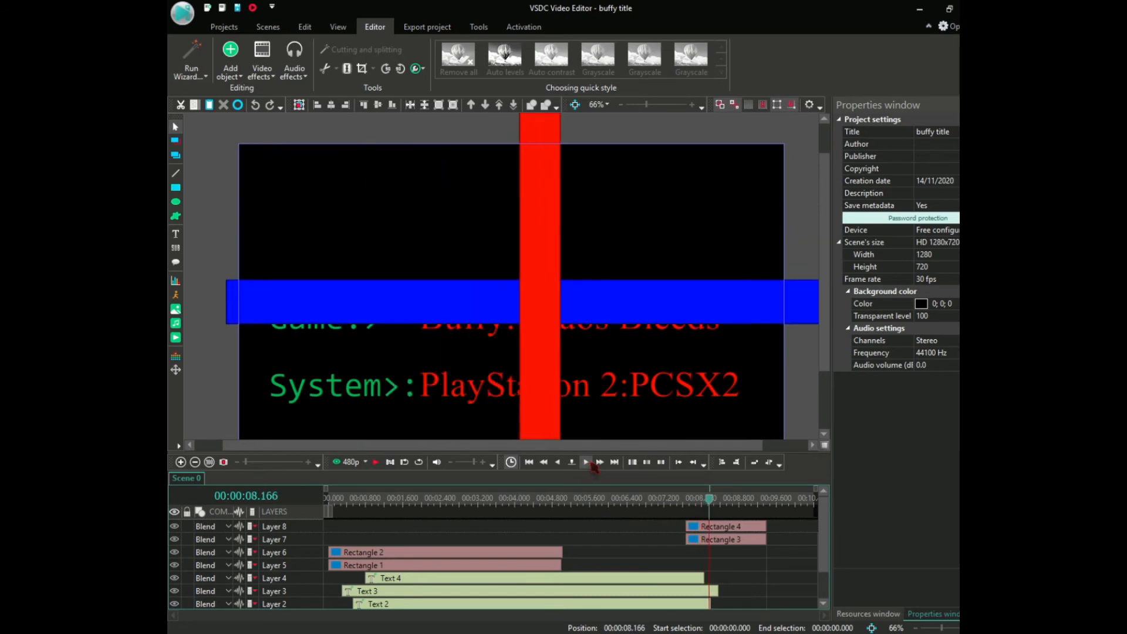
left_click(588, 464)
left_click(588, 464)
left_click(589, 464)
left_click(588, 464)
left_click(588, 463)
left_click(588, 464)
left_click(589, 463)
left_click(588, 464)
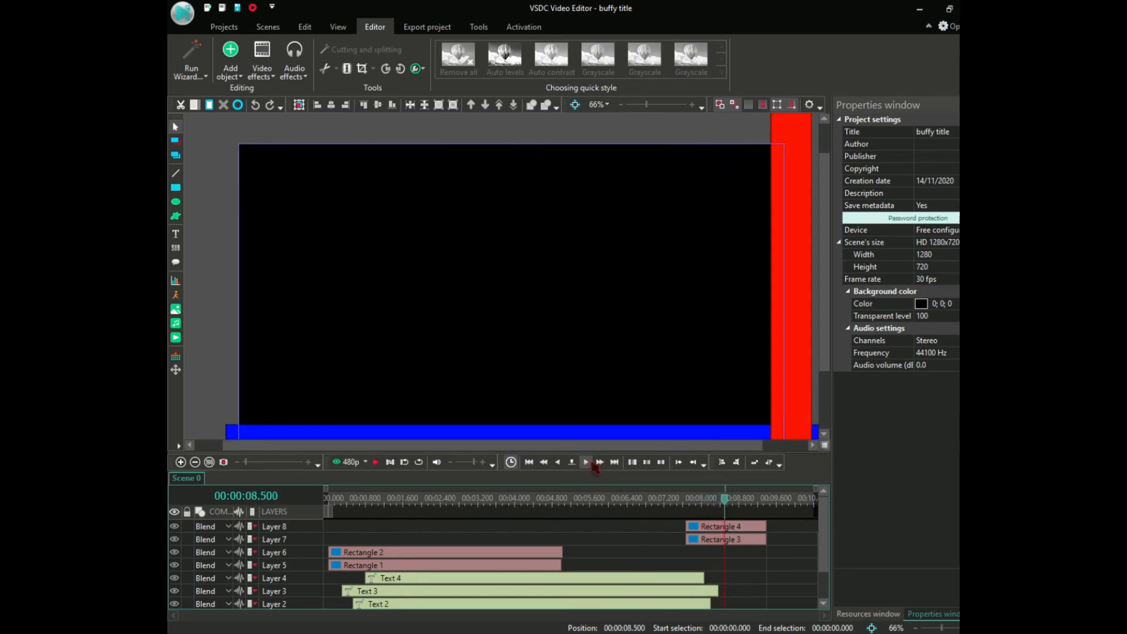
left_click(589, 464)
left_click(588, 464)
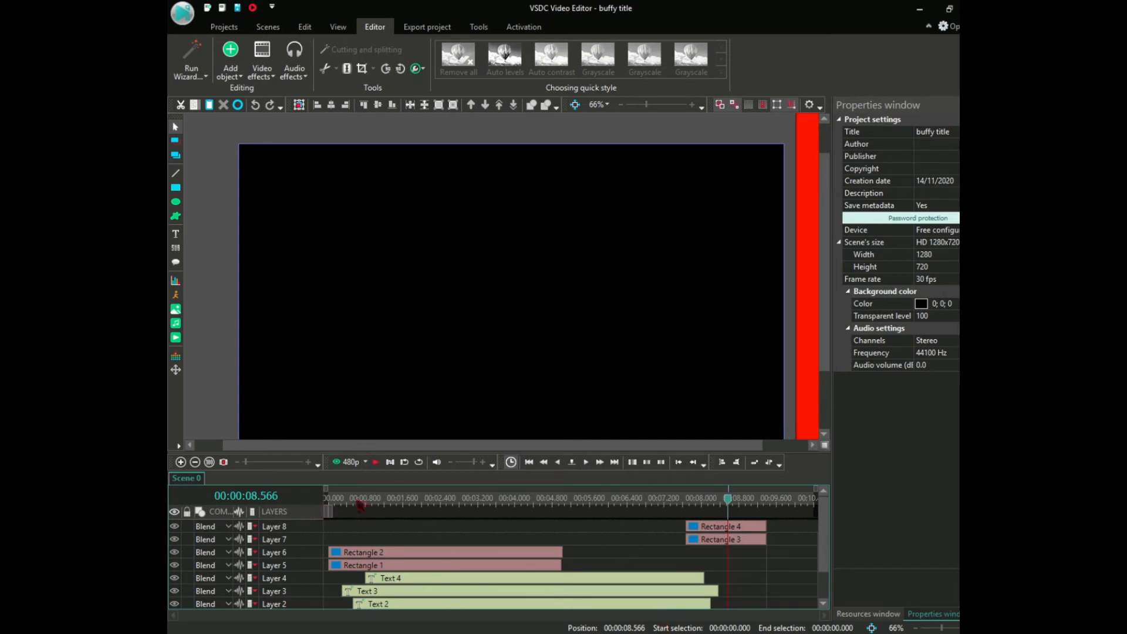
Step: Return to the start, advance frame by frame to 1.200 s and open the blue Rectangle 2 for editing
left_click(356, 503)
left_click_drag(356, 504, 327, 504)
left_click(586, 463)
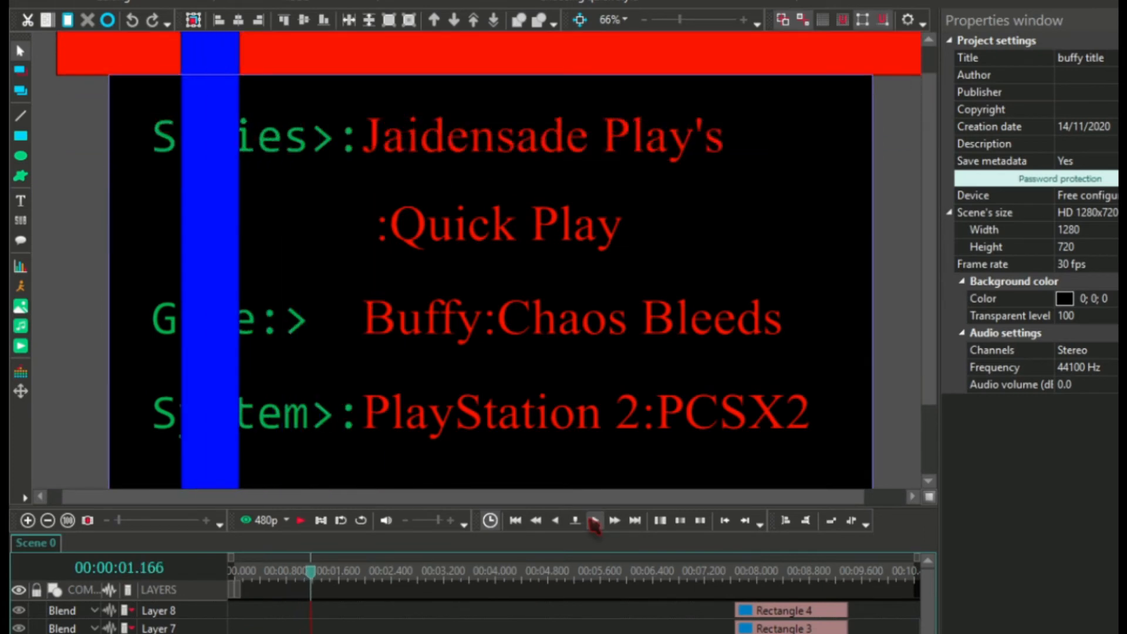
left_click(594, 522)
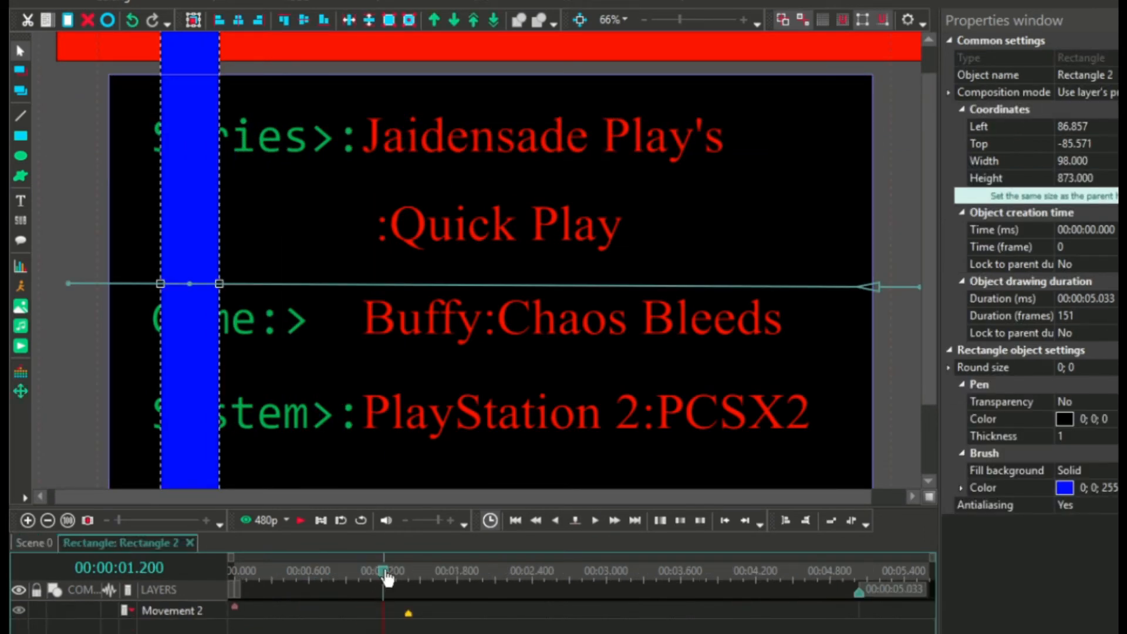
Step: Preview Rectangle 2's movement from the start with the whole frame in view, and advance frame by frame to 0.233 s to examine the crossing bars
left_click_drag(388, 578, 235, 578)
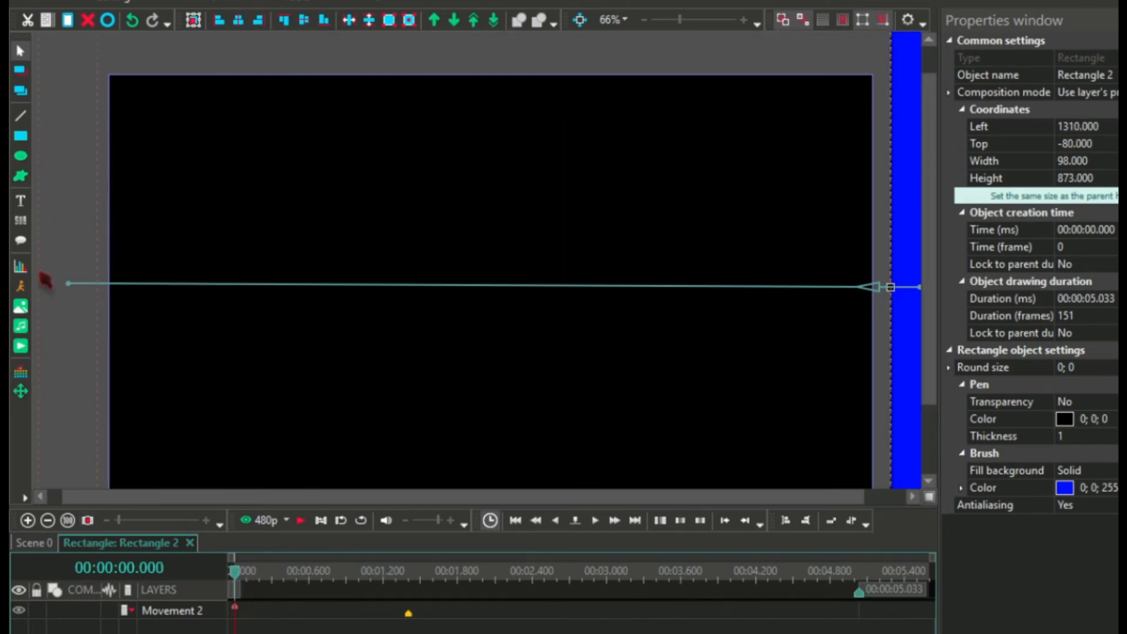
scroll(476, 260, "down", 7)
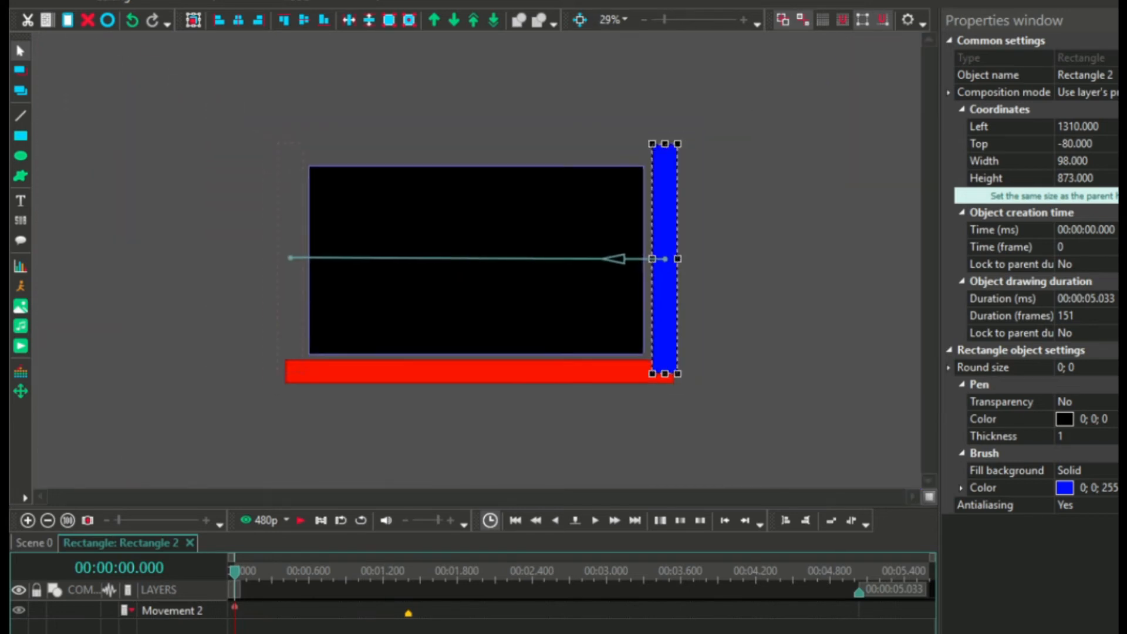
scroll(477, 260, "up", 3)
left_click(301, 520)
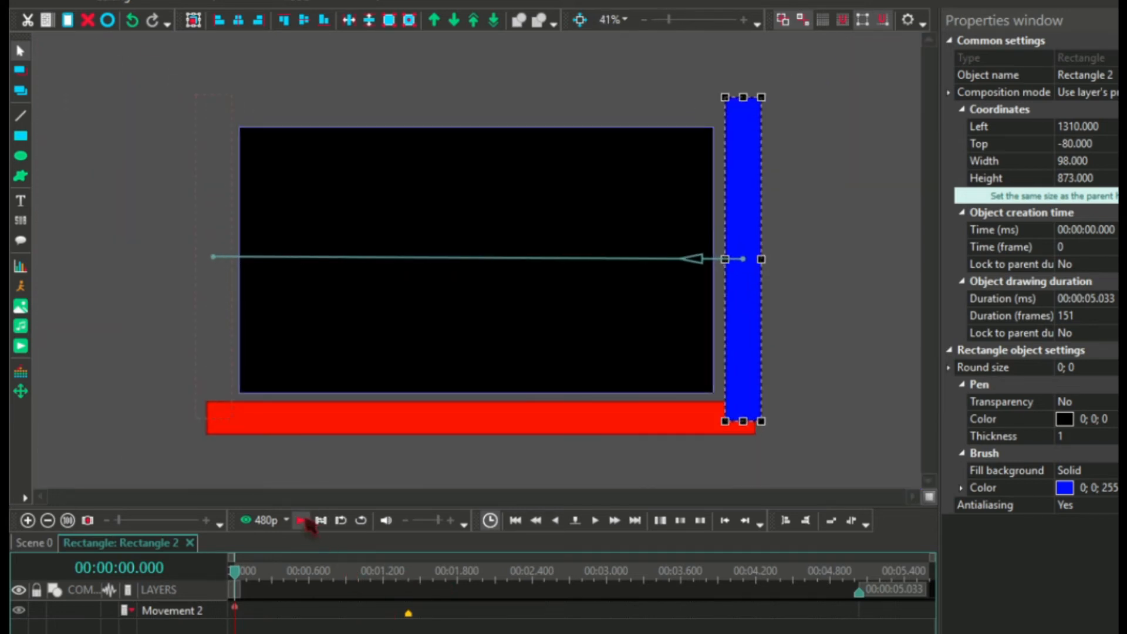
left_click(301, 520)
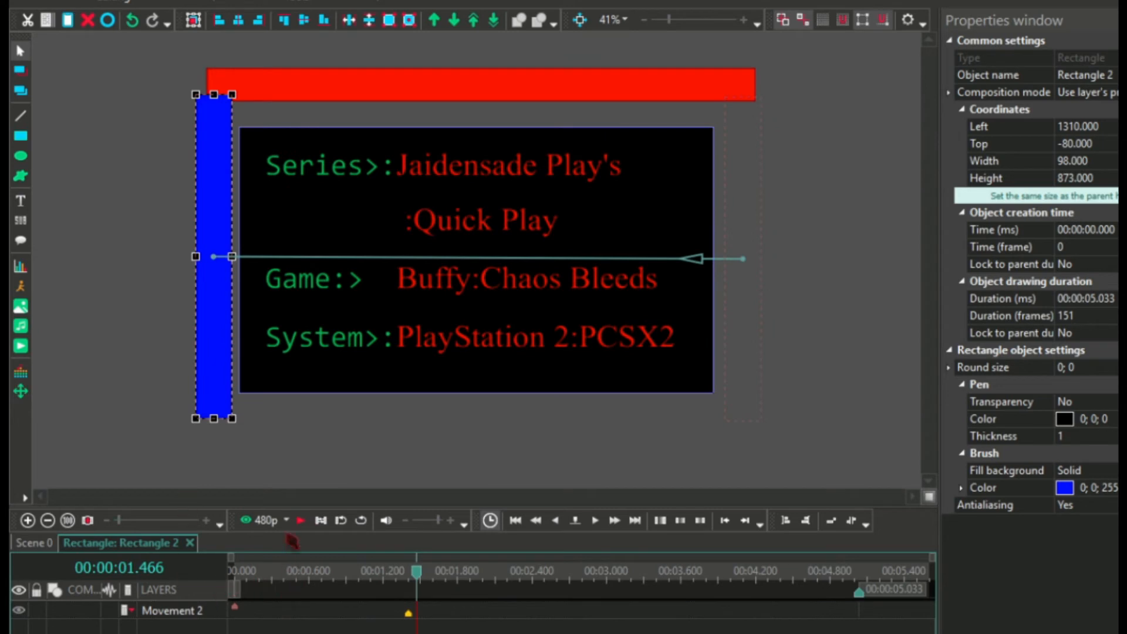
left_click(301, 520)
left_click(302, 520)
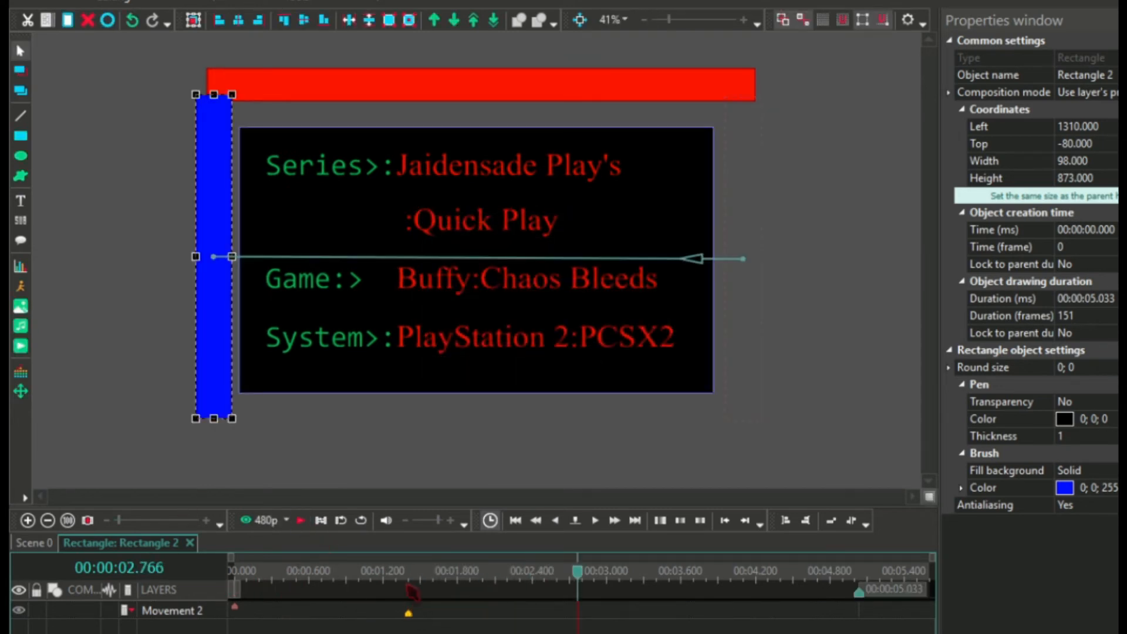
left_click_drag(574, 579, 131, 546)
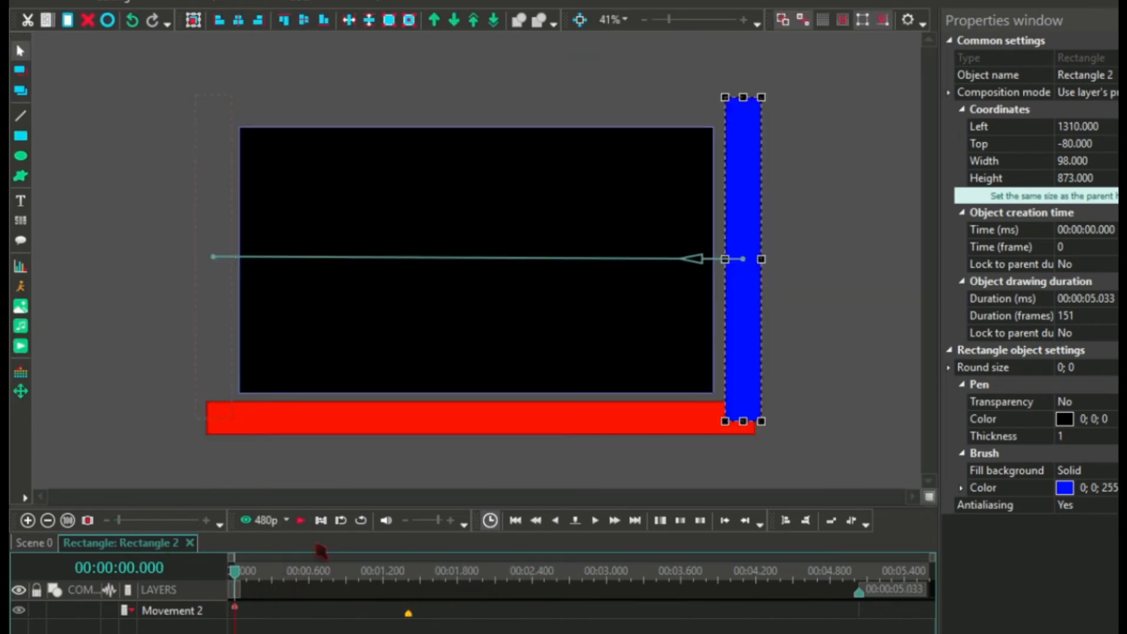
left_click(594, 520)
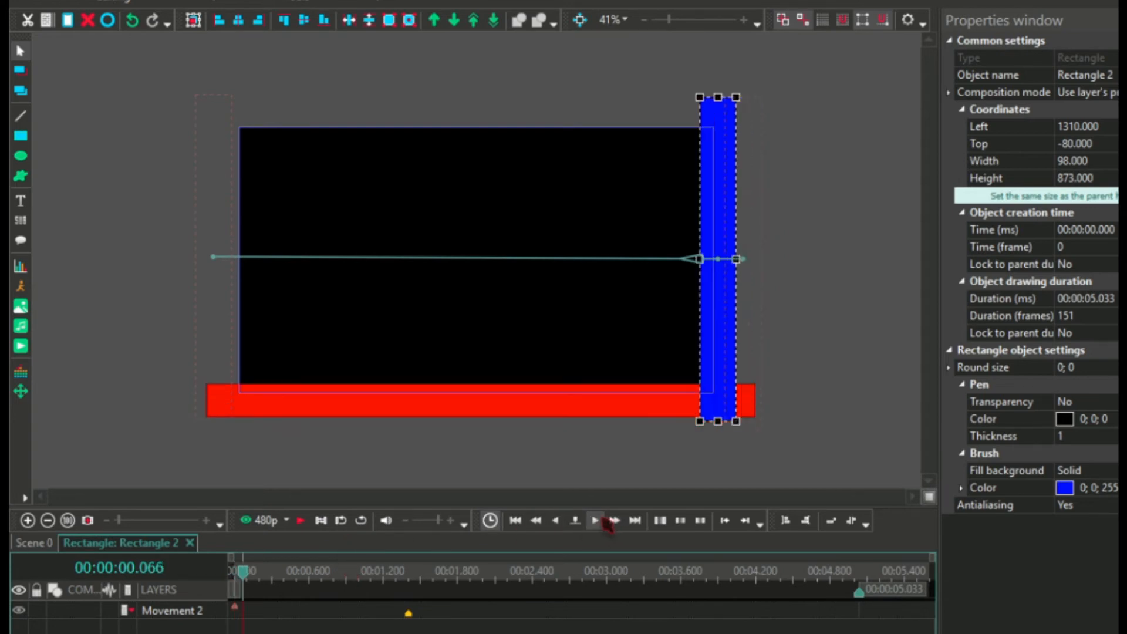
left_click(595, 351)
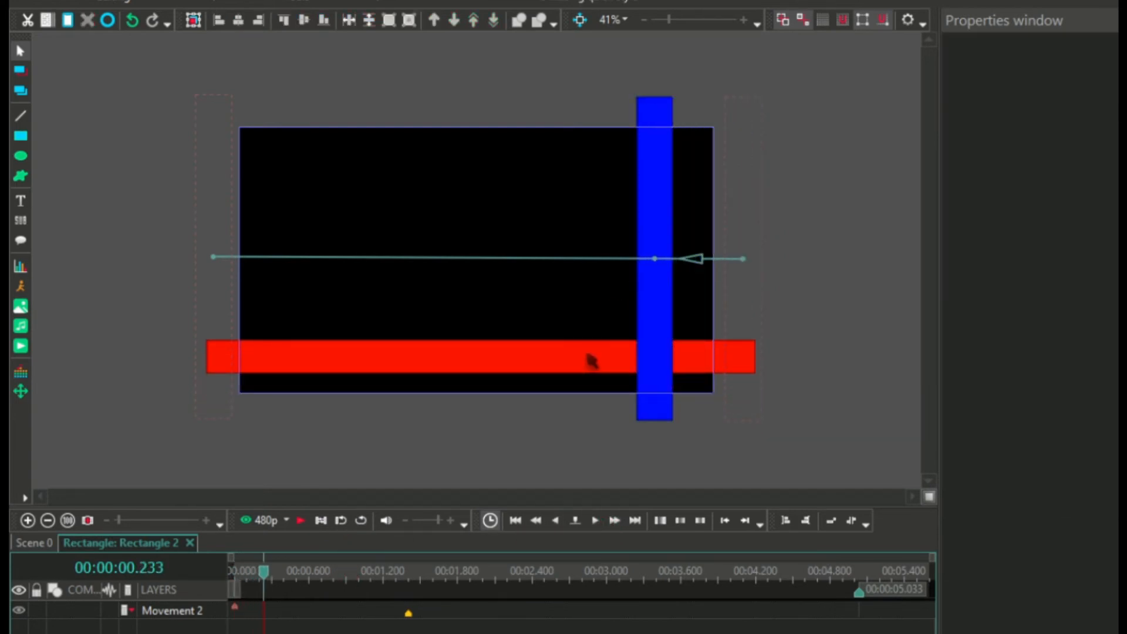
Step: Move the start point of the blue rectangle's movement to 0.500 s and return to the beginning of the timeline
left_click(650, 270)
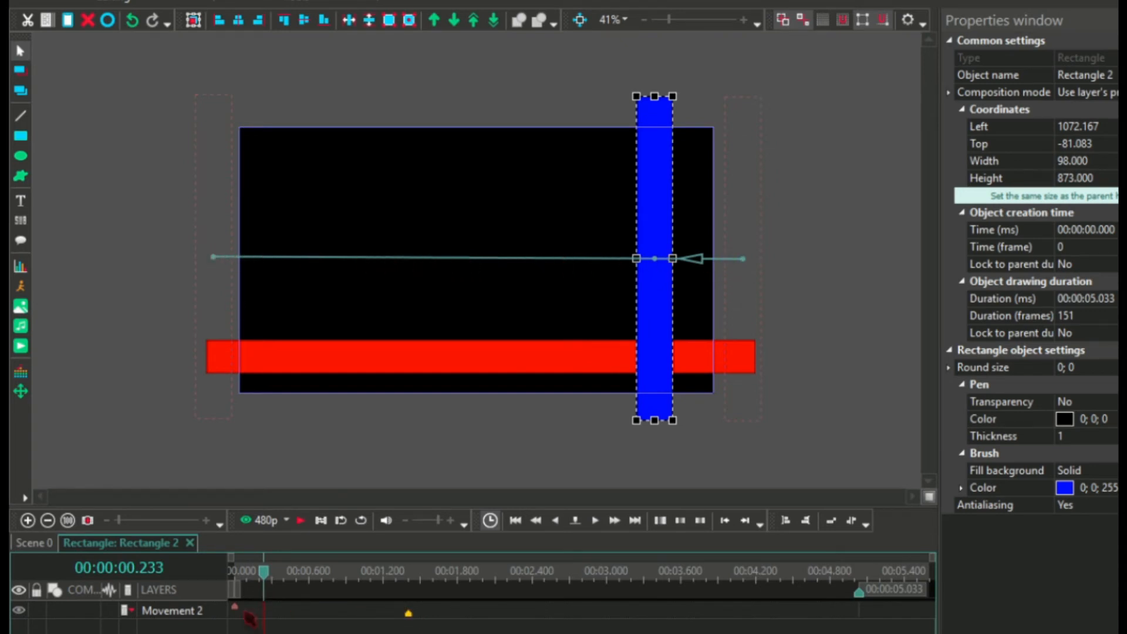
left_click_drag(238, 613, 298, 613)
left_click_drag(264, 573, 236, 573)
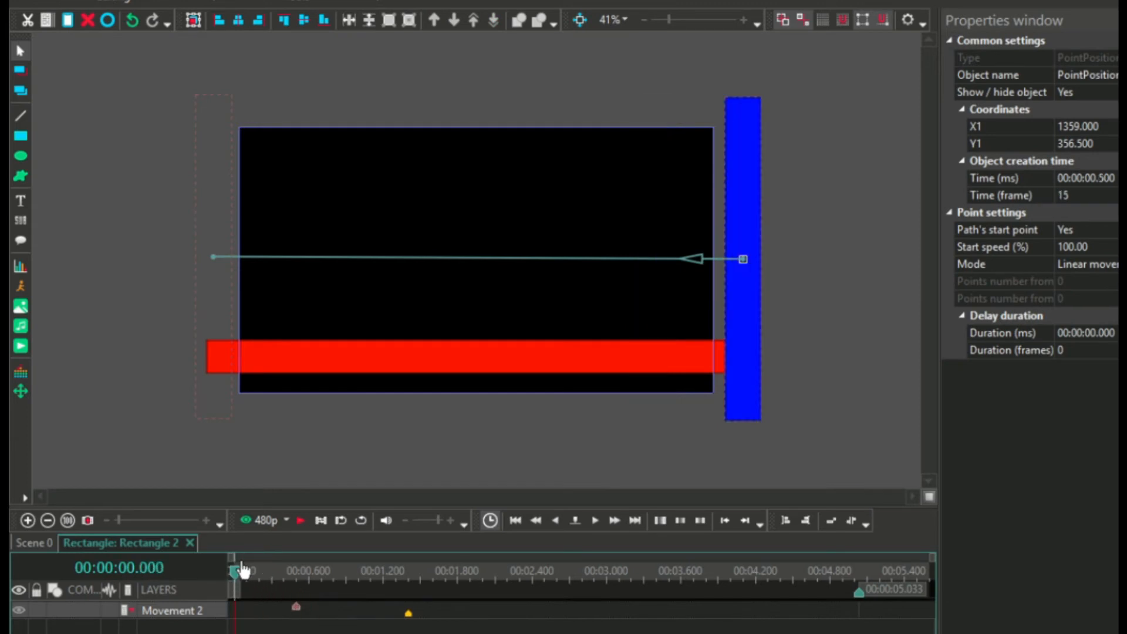
Step: Move Rectangle 2's movement start point to 0 s and its end point to 3.933 s, and preview the motion from the start
left_click(301, 520)
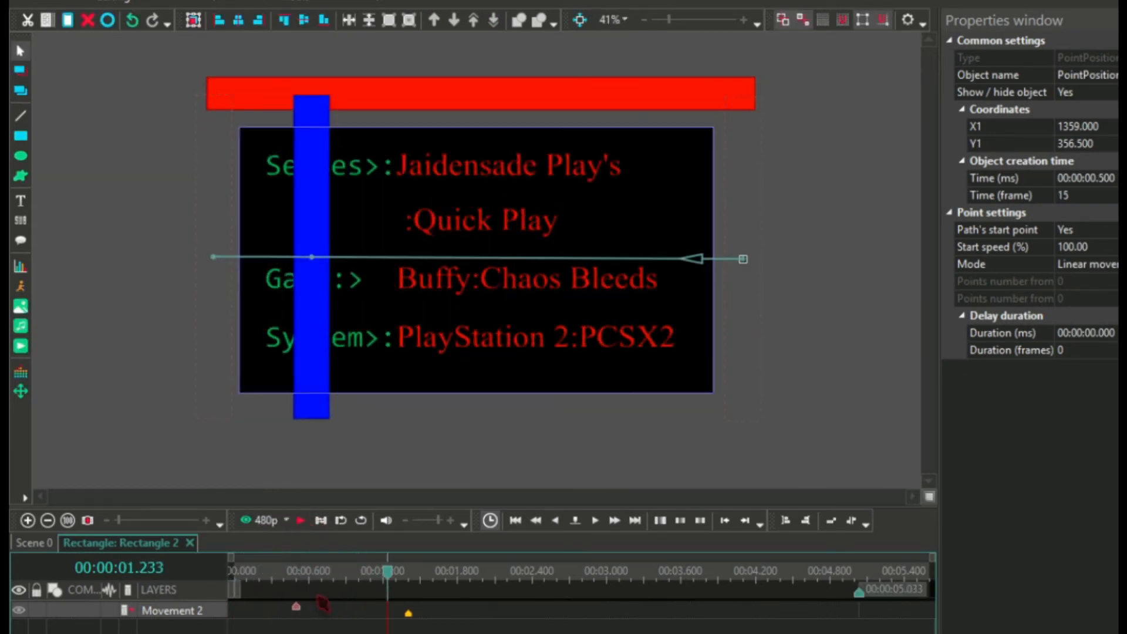
left_click_drag(299, 612, 223, 611)
left_click_drag(406, 614, 723, 614)
left_click_drag(389, 575, 122, 573)
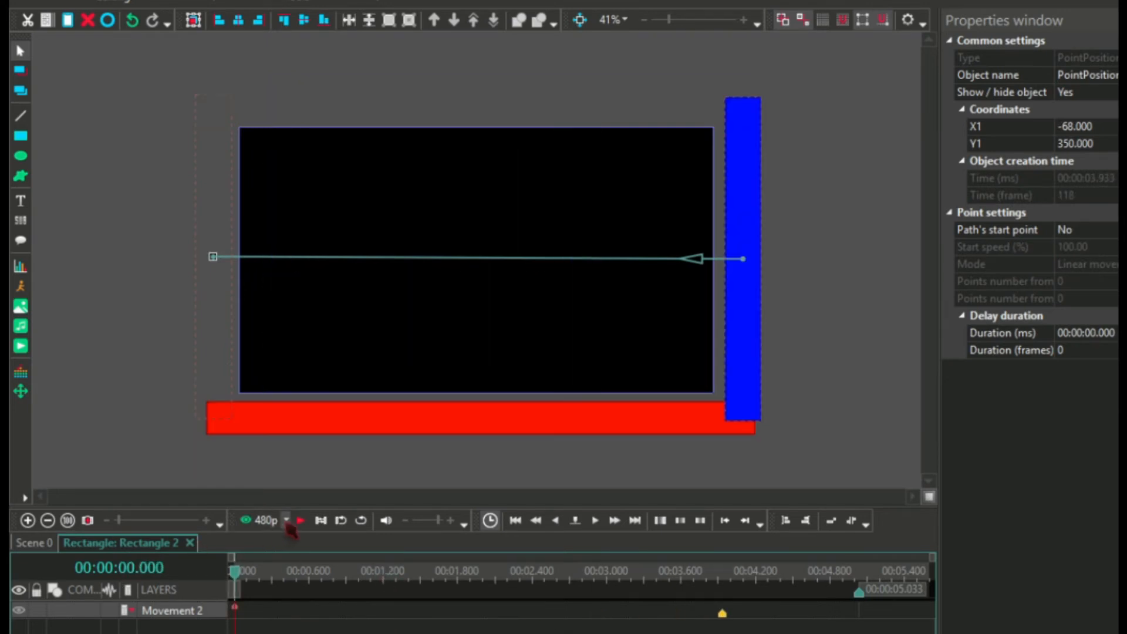
left_click(302, 520)
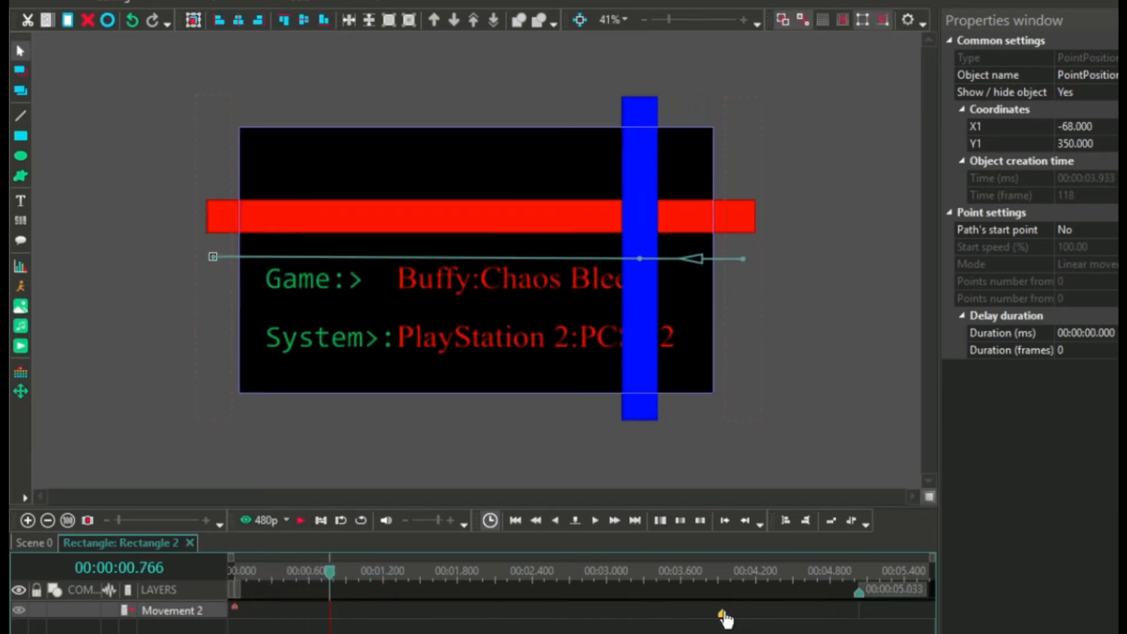
Step: Pull the movement's end point back to 0.233 s and preview the blue rectangle from the start of the timeline
left_click_drag(123, 624, 122, 623)
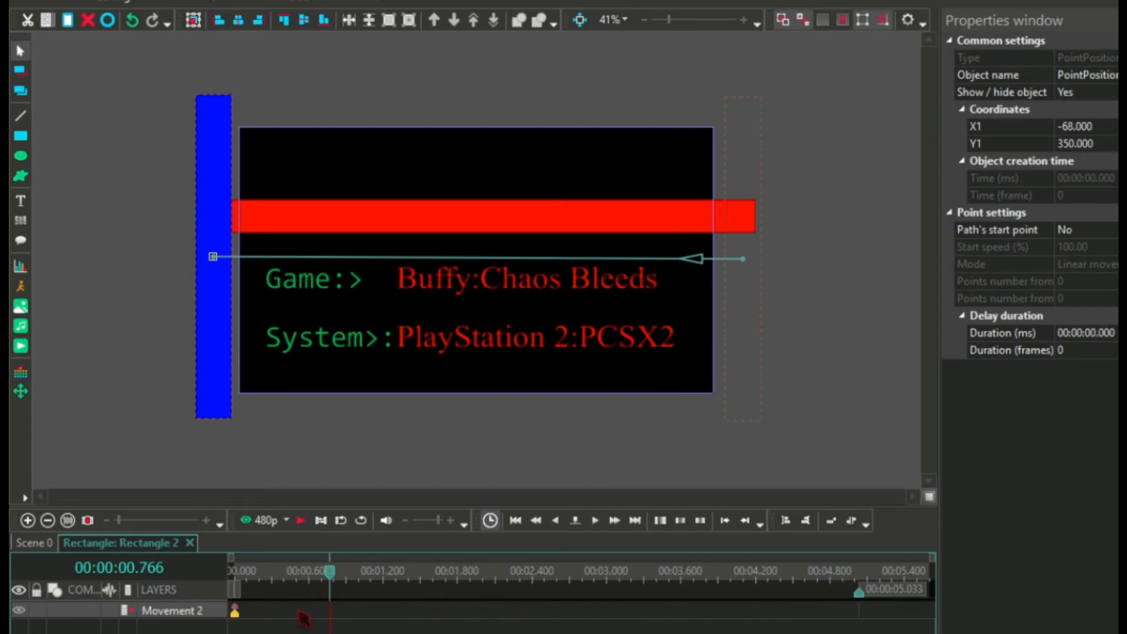
left_click(302, 616)
left_click_drag(235, 616, 264, 615)
left_click_drag(330, 574, 233, 575)
left_click(308, 526)
left_click(308, 526)
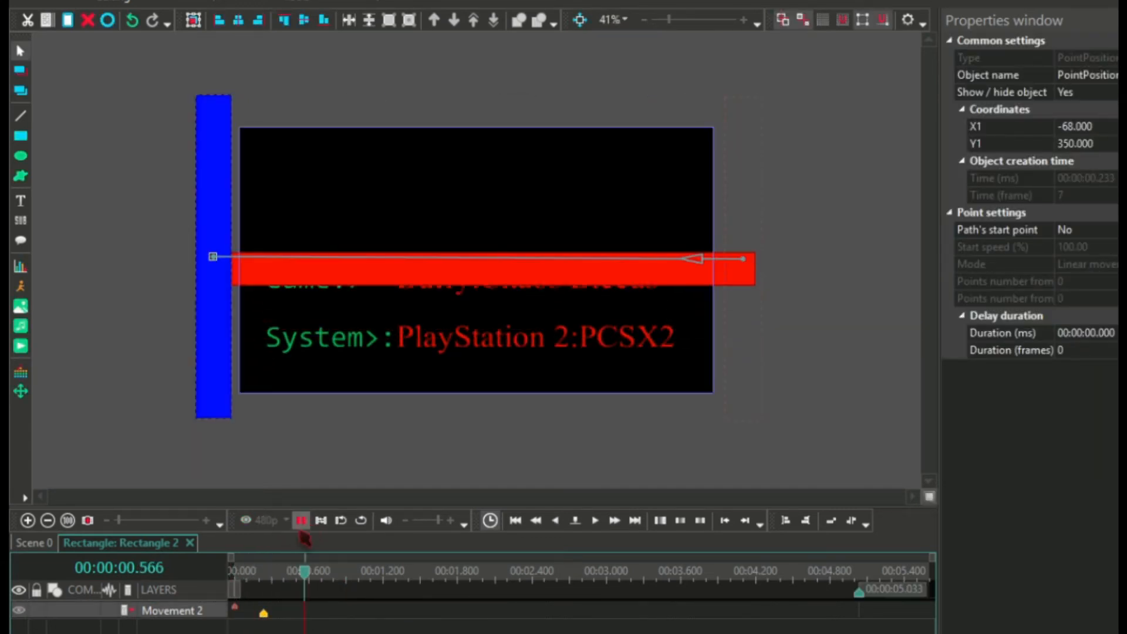
Step: Undo the last changes to the start and end points of the blue rectangle's movement
left_click(140, 23)
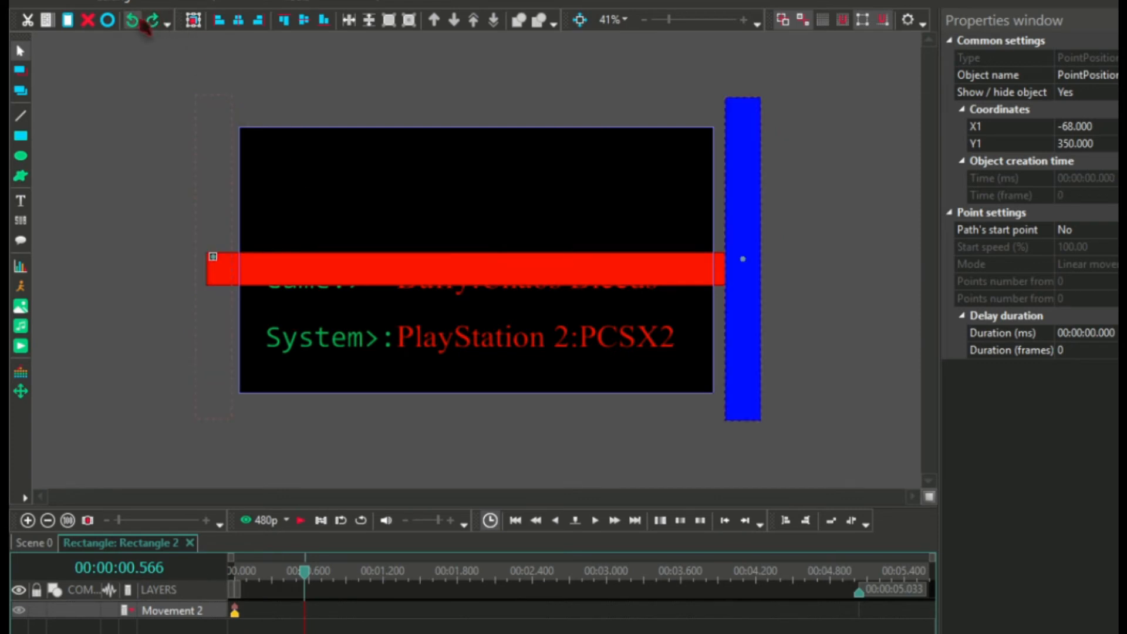
left_click(141, 23)
left_click(140, 24)
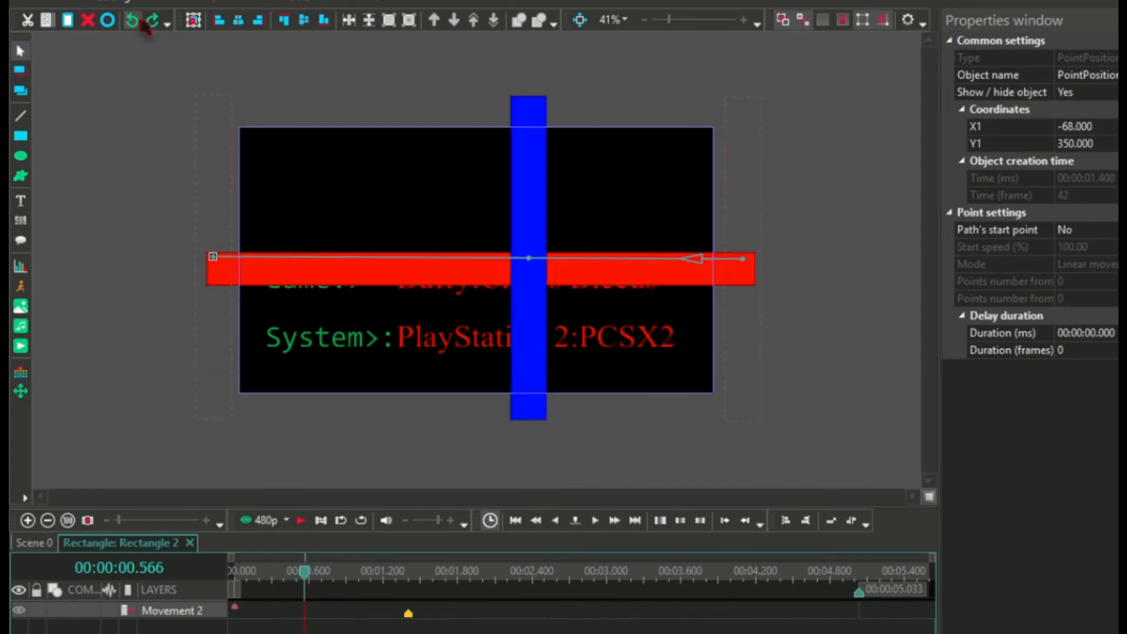
left_click(141, 23)
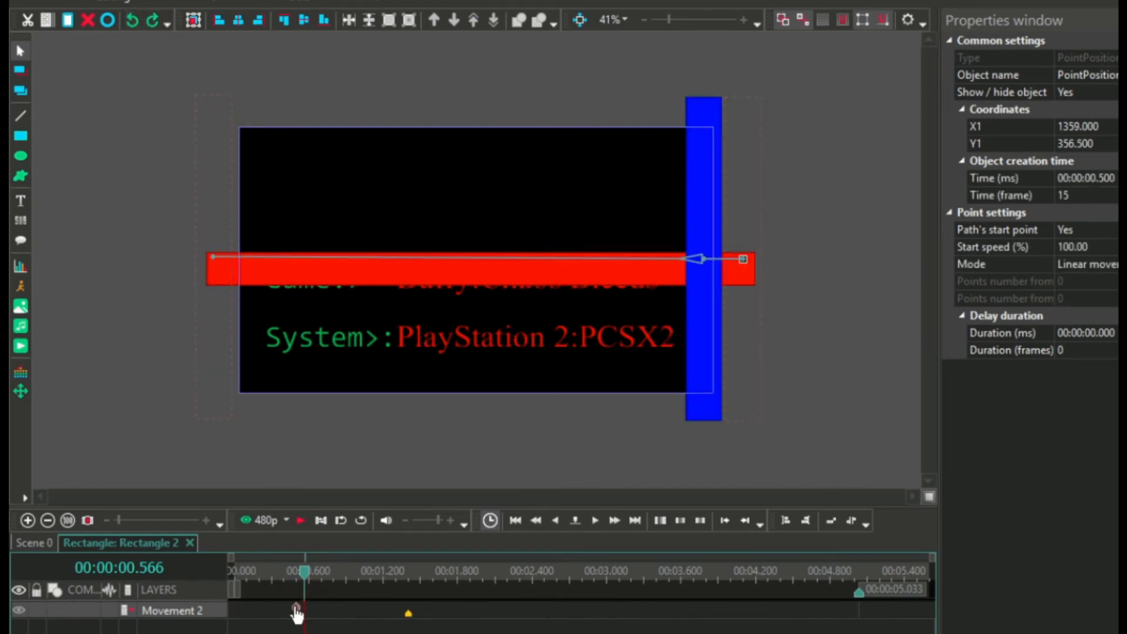
Step: Move the blue rectangle's movement start point to 0 s, preview the motion, and return to Scene 0
left_click_drag(295, 608, 236, 609)
left_click(300, 521)
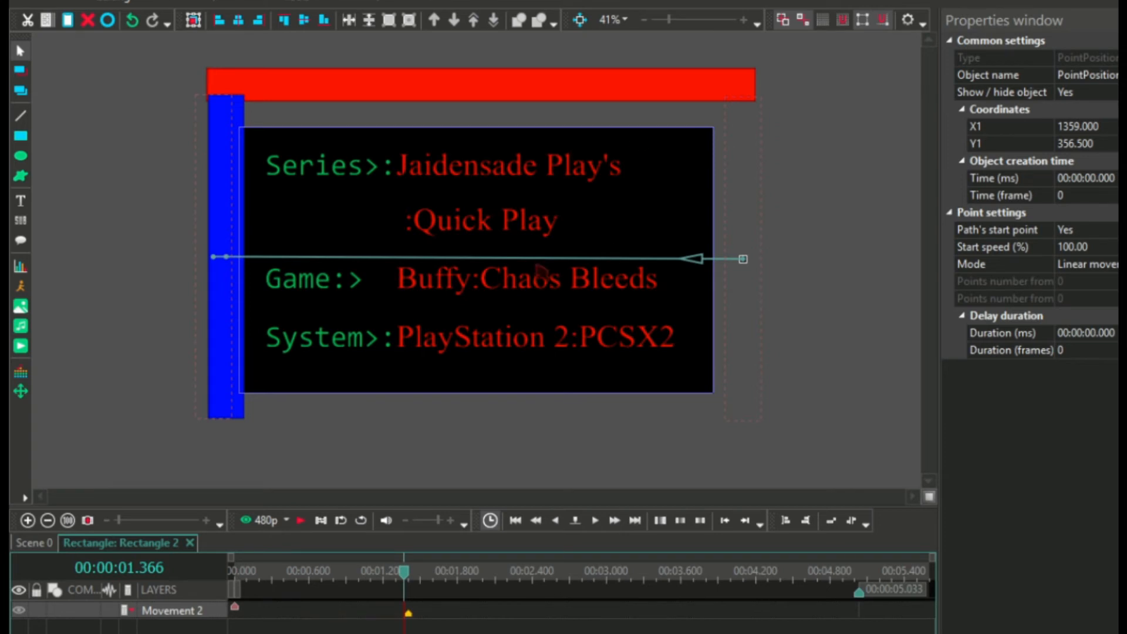
left_click_drag(406, 572, 260, 573)
left_click(43, 543)
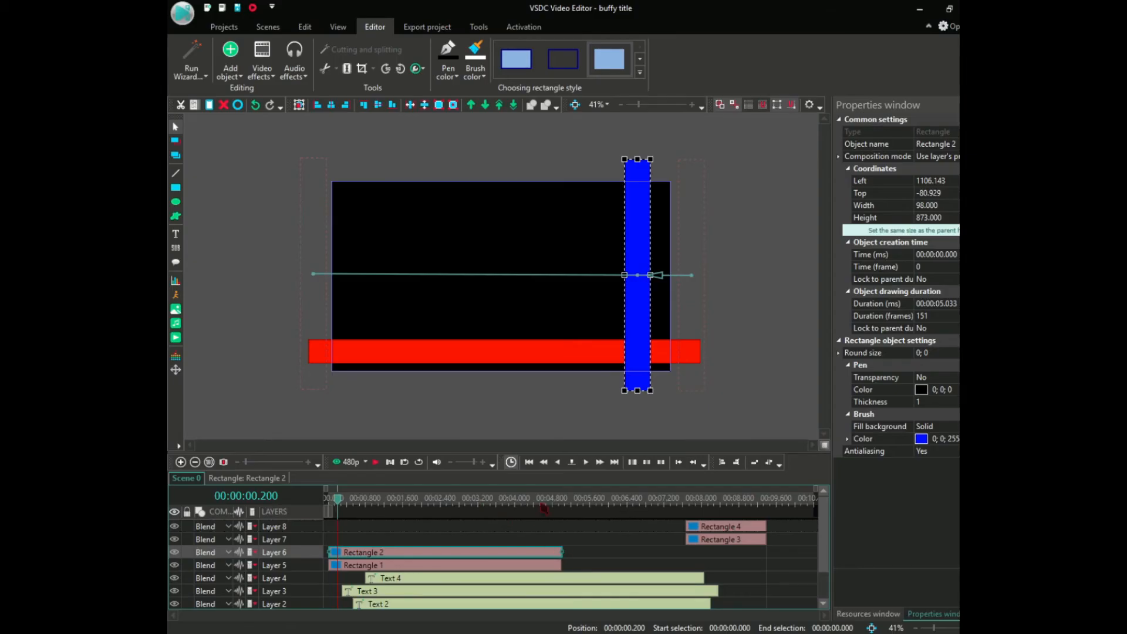
Step: Select the Text 1 clip, return to the start and advance frame by frame to 1.266 s to examine how the bars uncover the text
left_click(546, 505)
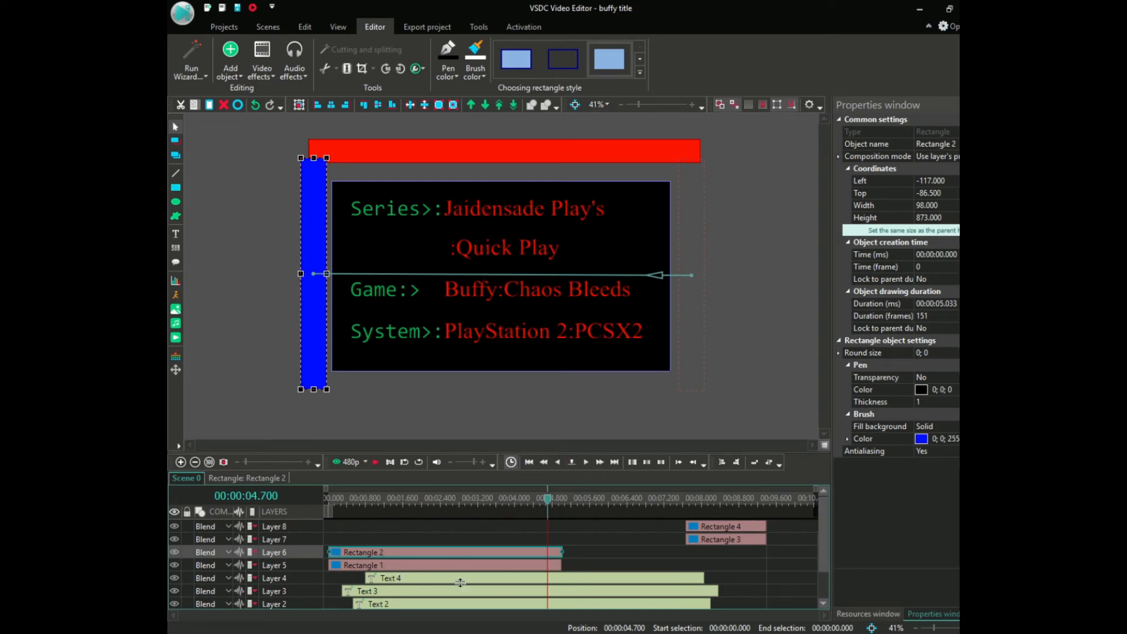
left_click_drag(823, 531, 761, 596)
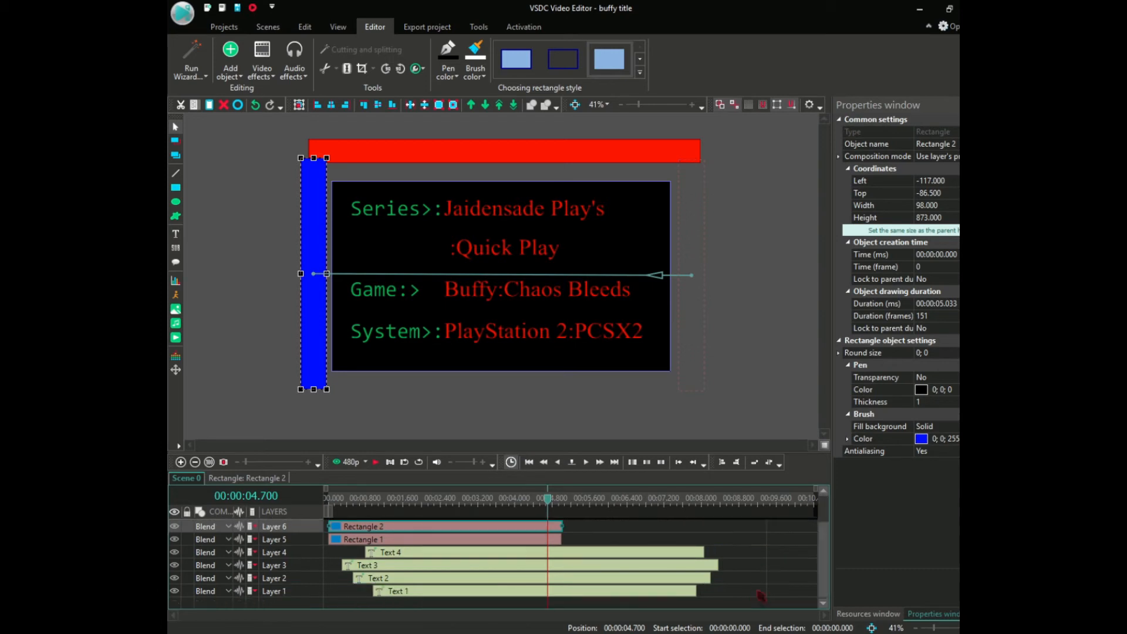
left_click(437, 592)
left_click_drag(549, 504, 328, 504)
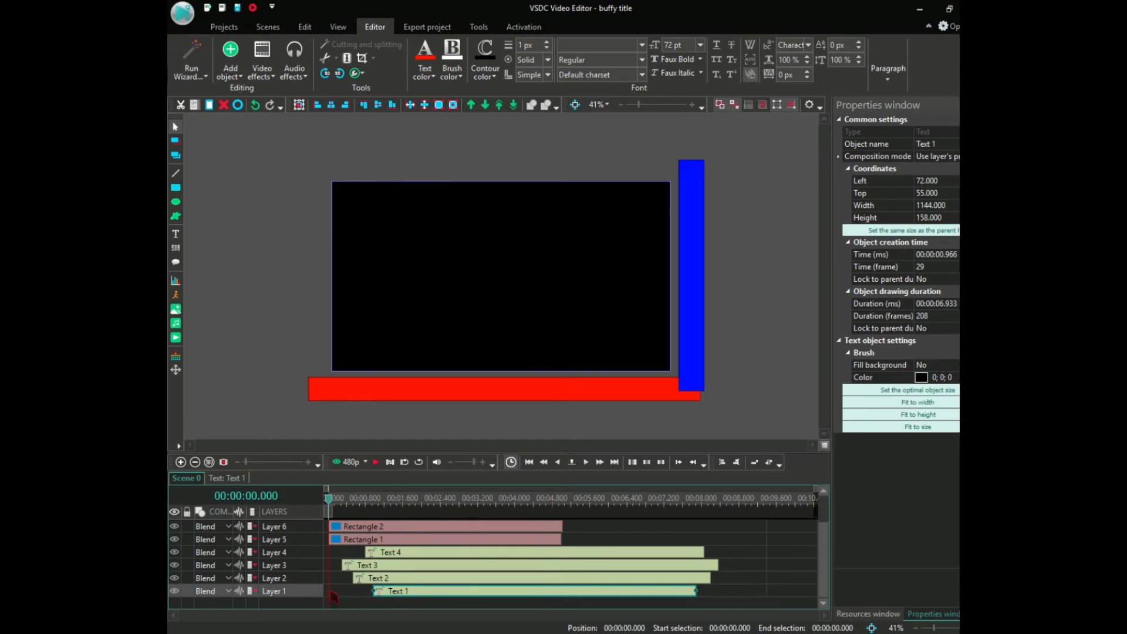
left_click(587, 462)
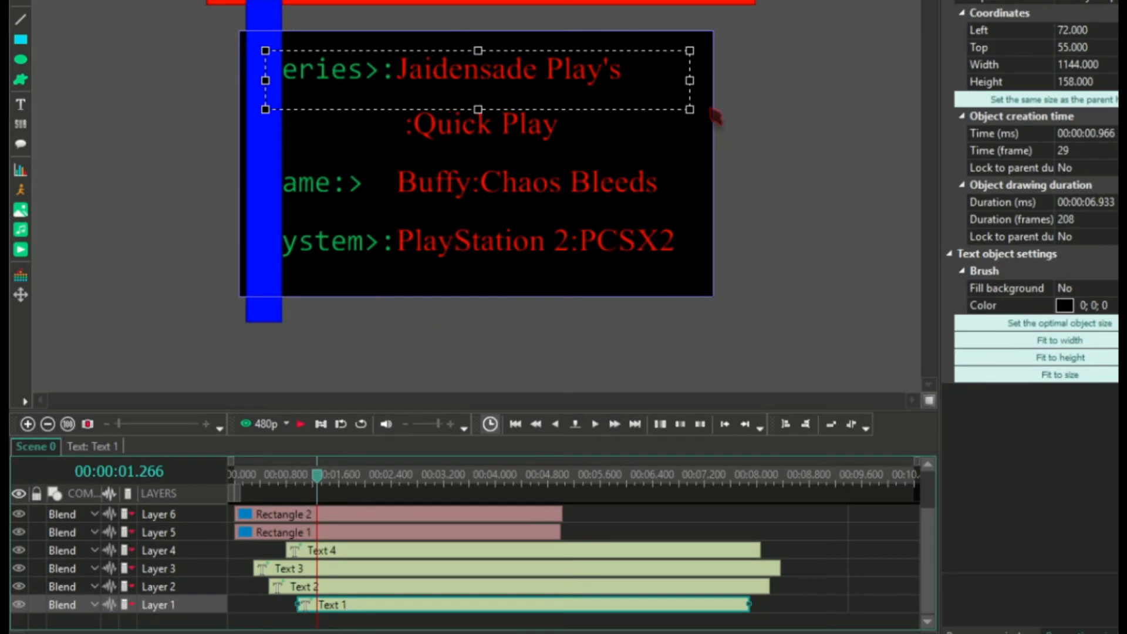
Step: Select the Text 2, Text 4 and Text 3 clips in turn and step through the opening to compare their start times with the bars
left_click(381, 589)
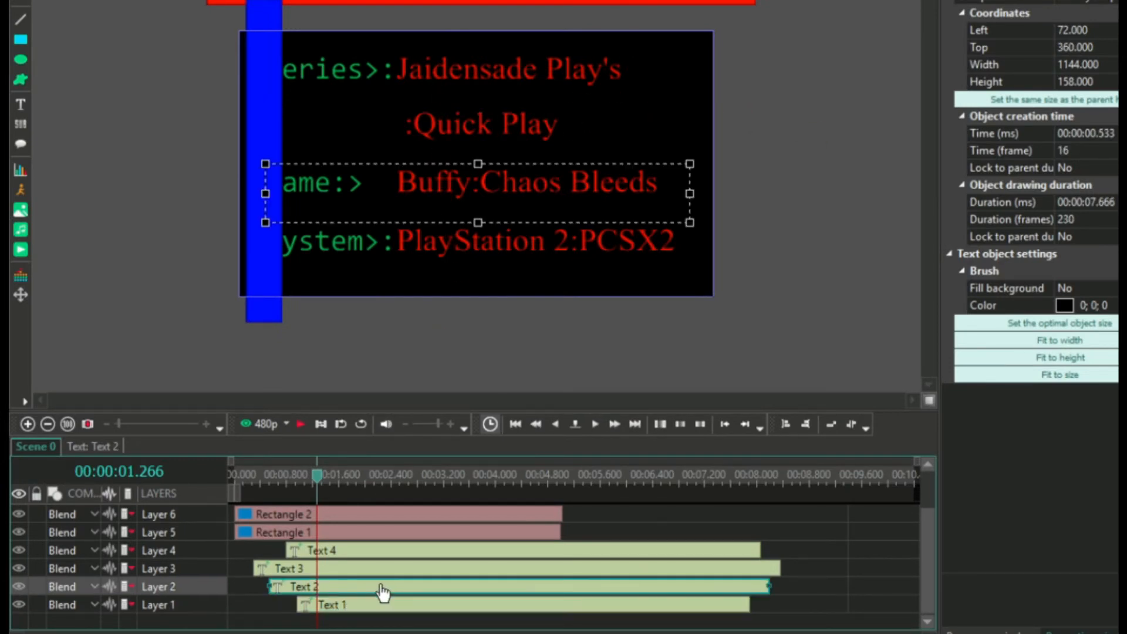
left_click(405, 555)
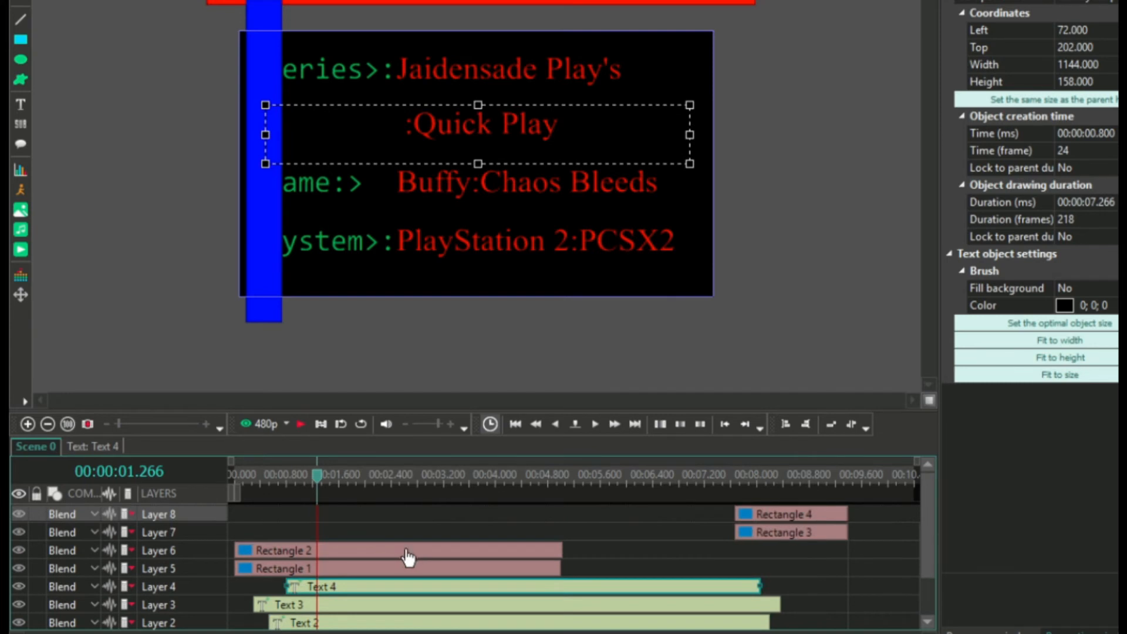
left_click(416, 605)
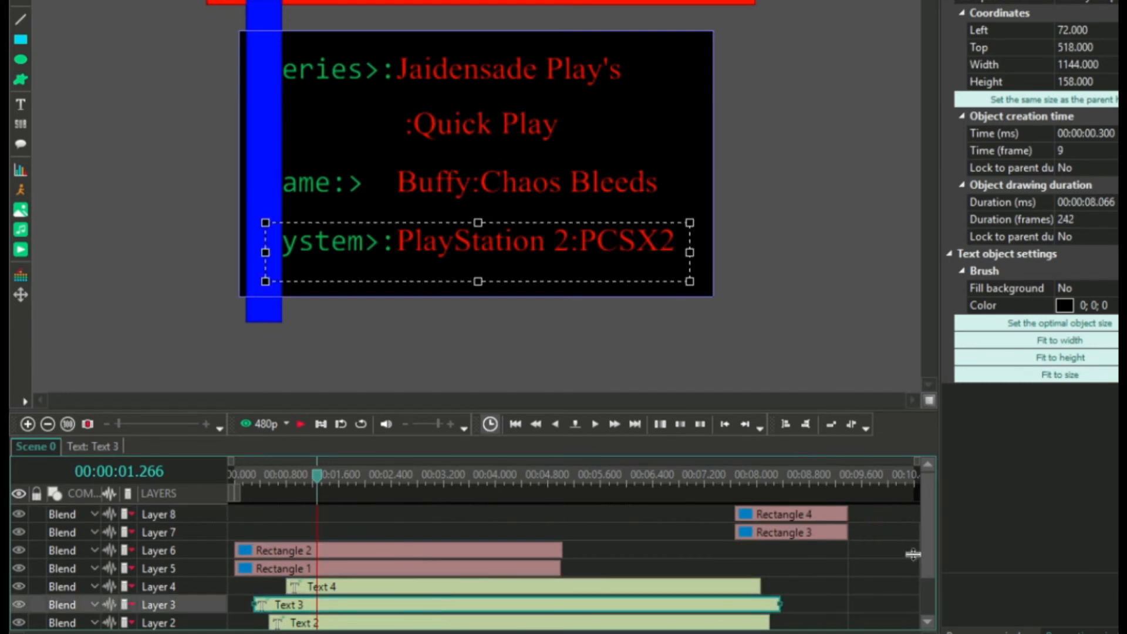
scroll(913, 554, "down", 1)
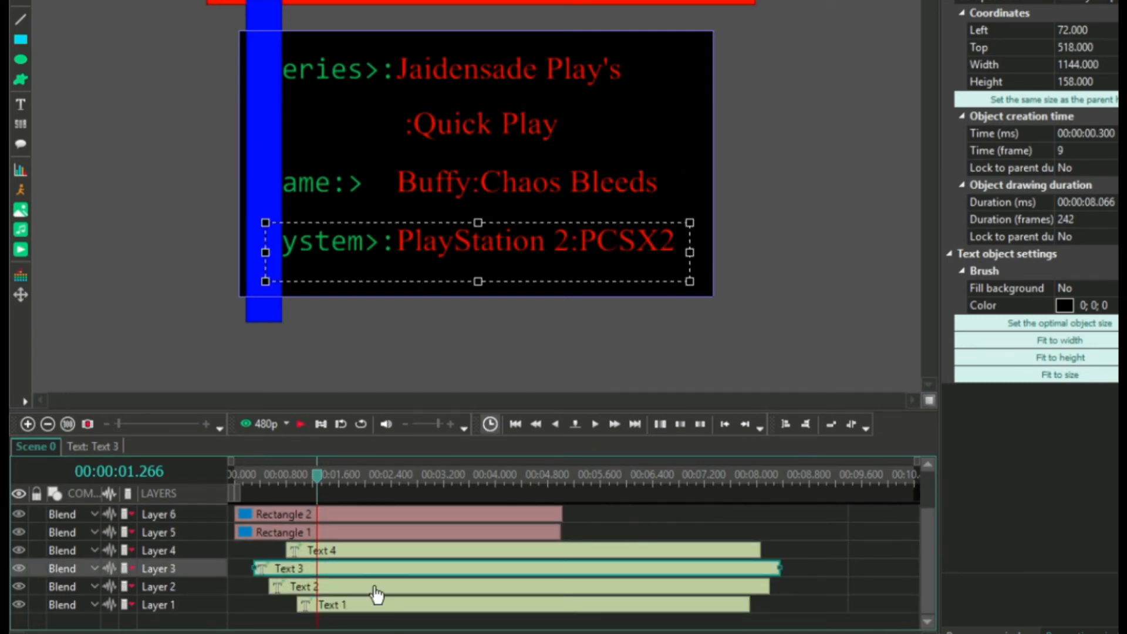
left_click(259, 474)
left_click(596, 426)
Step: Jump to 7.566 s and advance frame by frame to 8.533 s to examine how the closing bars wipe each text line away
left_click_drag(927, 531, 926, 497)
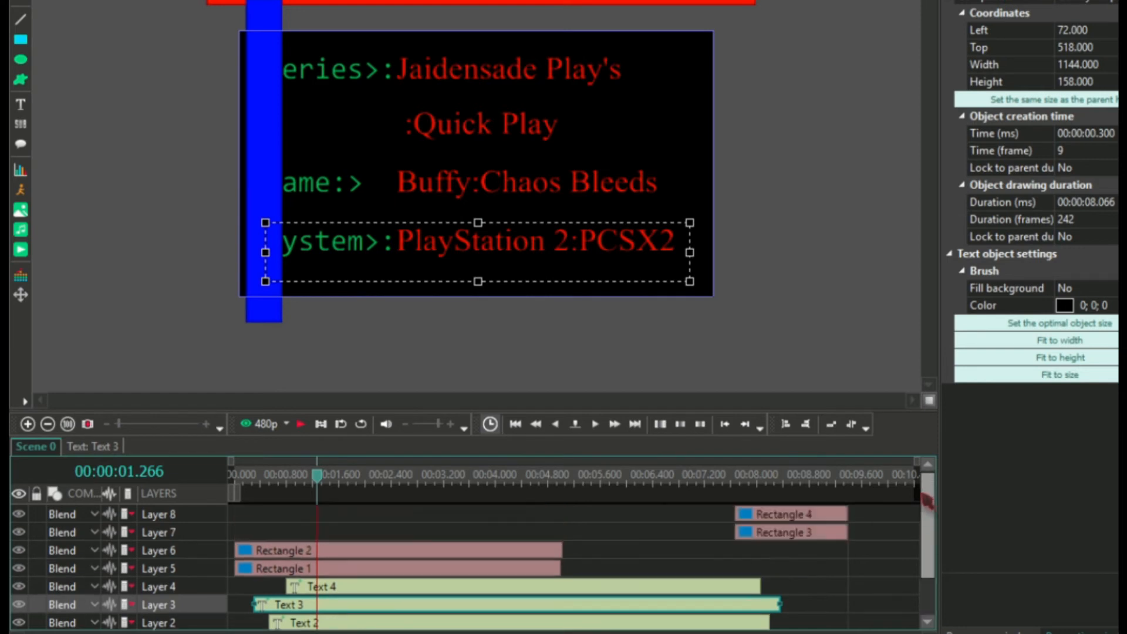
left_click(728, 476)
left_click(595, 424)
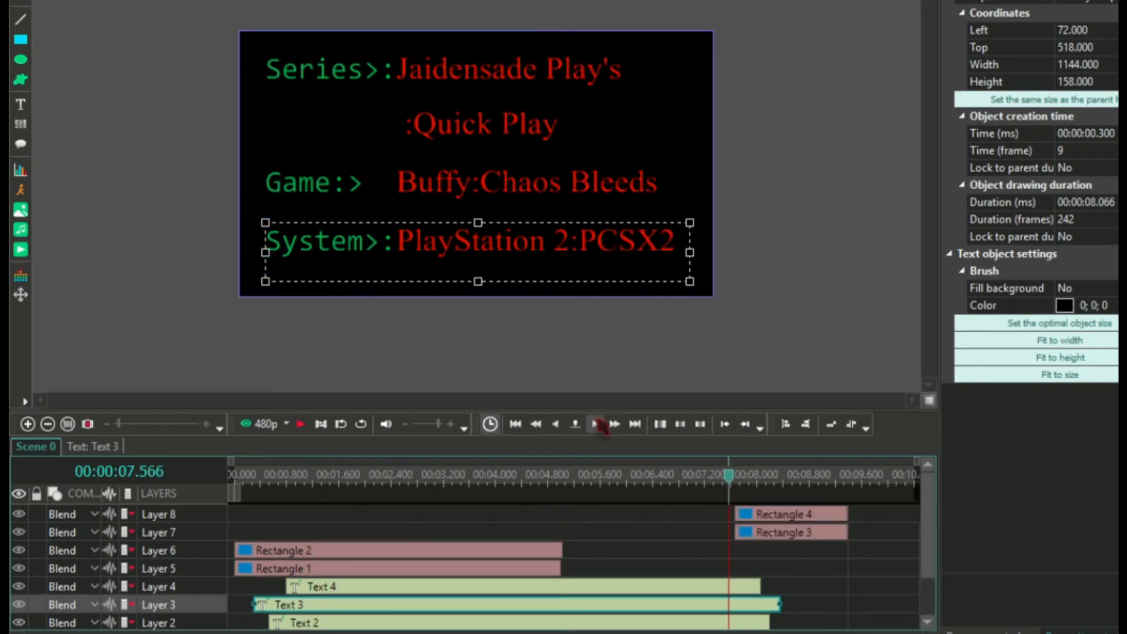
left_click(595, 424)
scroll(940, 506, "down", 2)
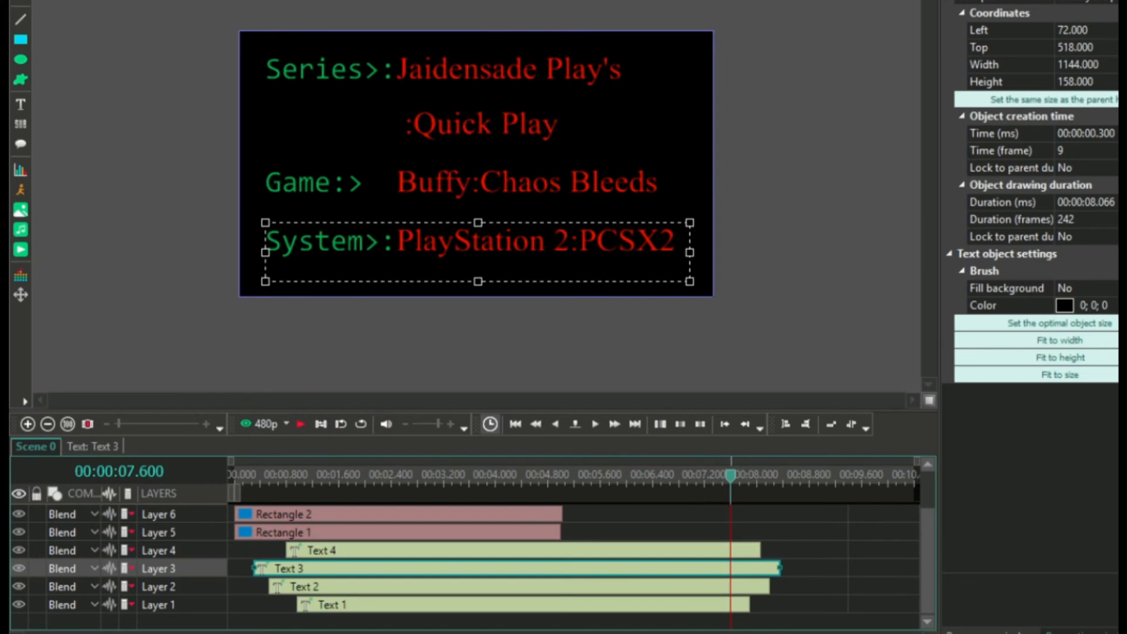
scroll(476, 164, "up", 6)
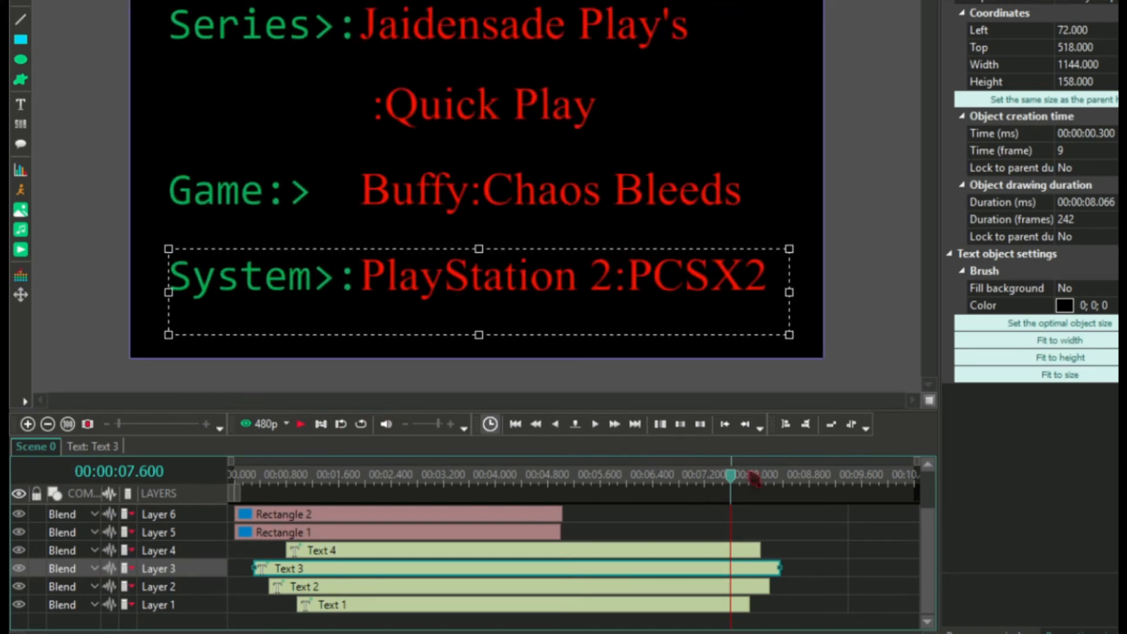
left_click(596, 423)
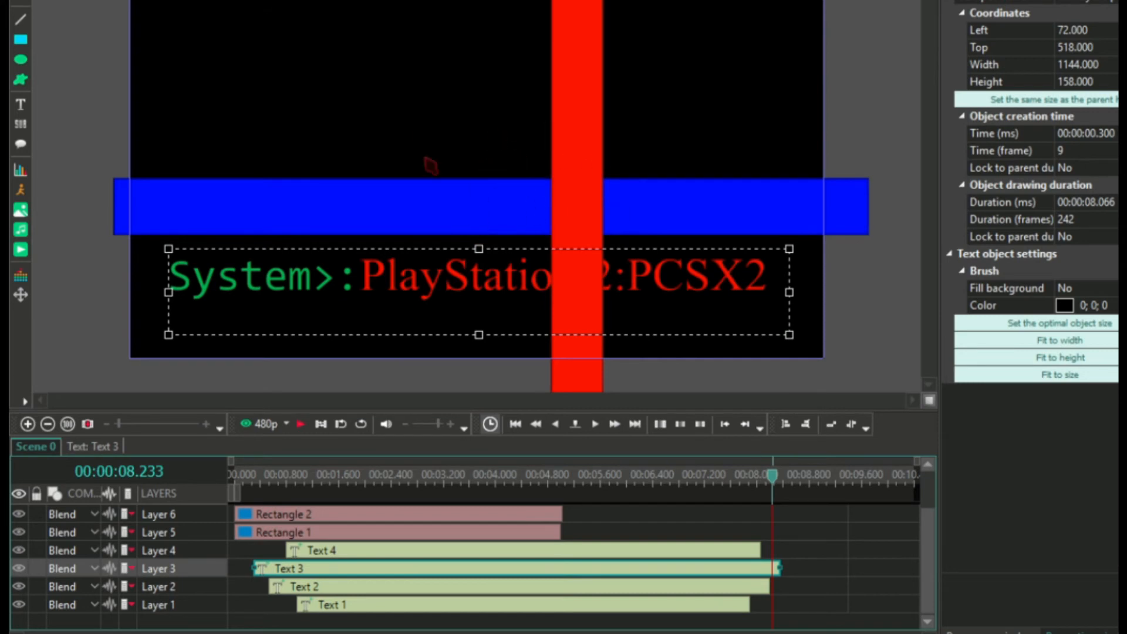
left_click(594, 424)
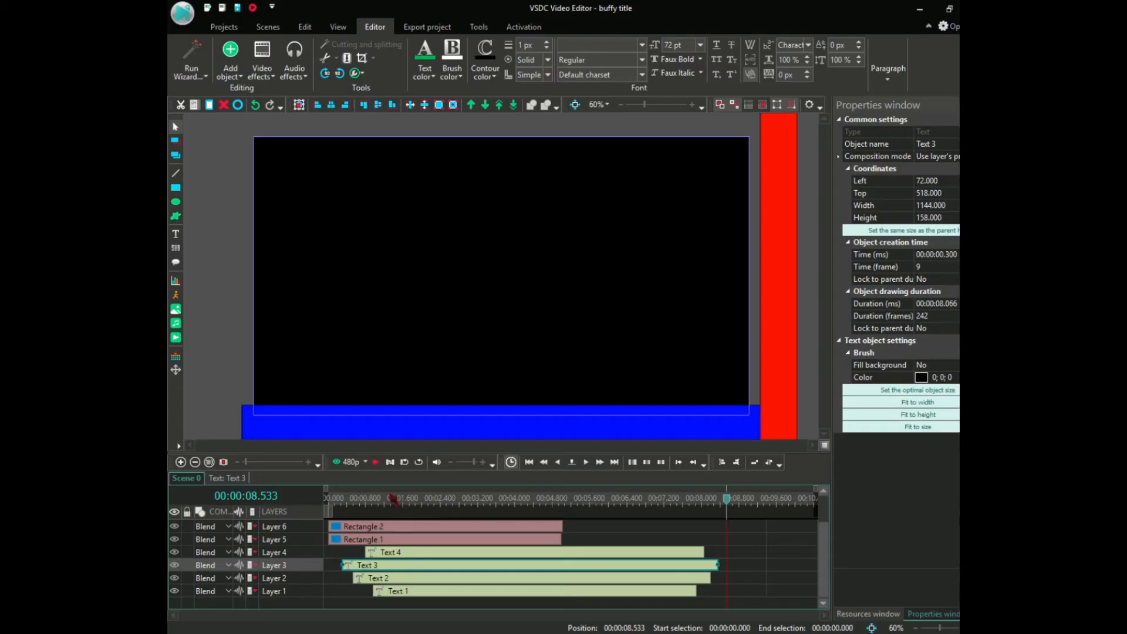
Step: Play the whole title animation from the start to 9.300 s and bring the closing rectangles' layers into view
left_click(315, 478)
left_click_drag(390, 505, 307, 502)
left_click(377, 462)
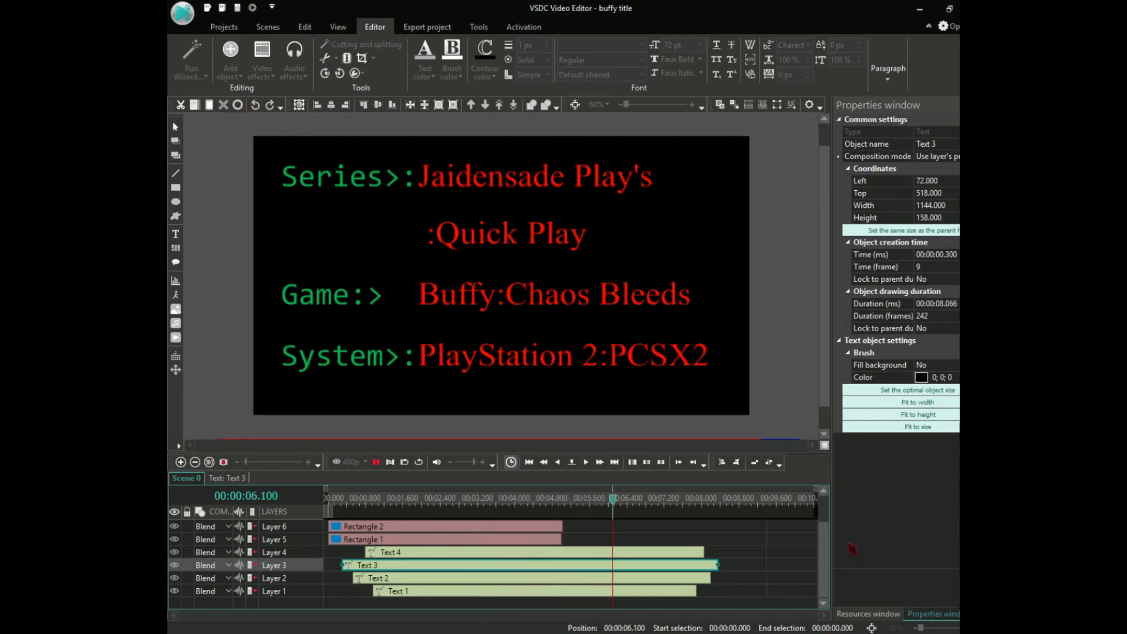
left_click_drag(824, 559, 828, 537)
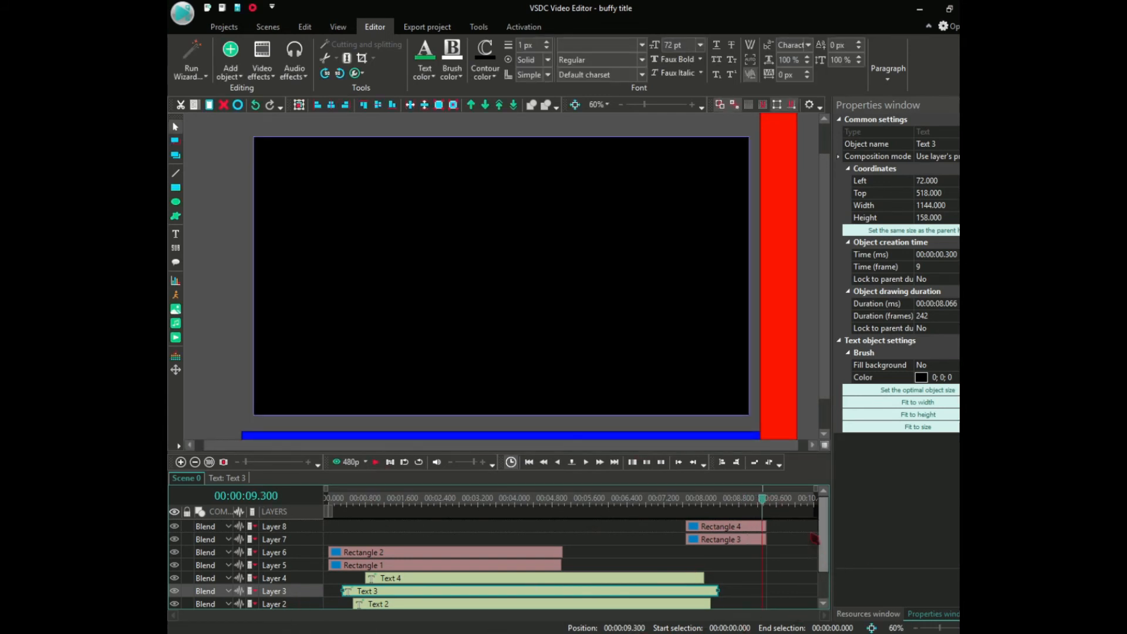
Step: Replay the closing wipe from 7.633 s and the opening reveal from 1.533 s, pausing at 2.766 s
left_click(685, 499)
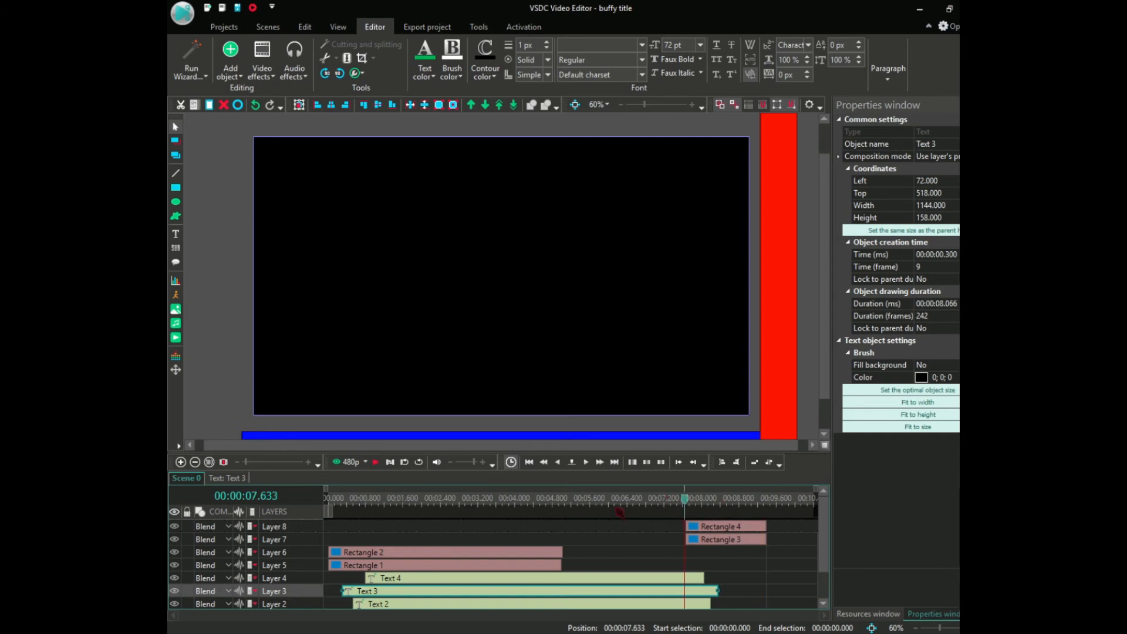
left_click(375, 462)
left_click(378, 462)
left_click(402, 499)
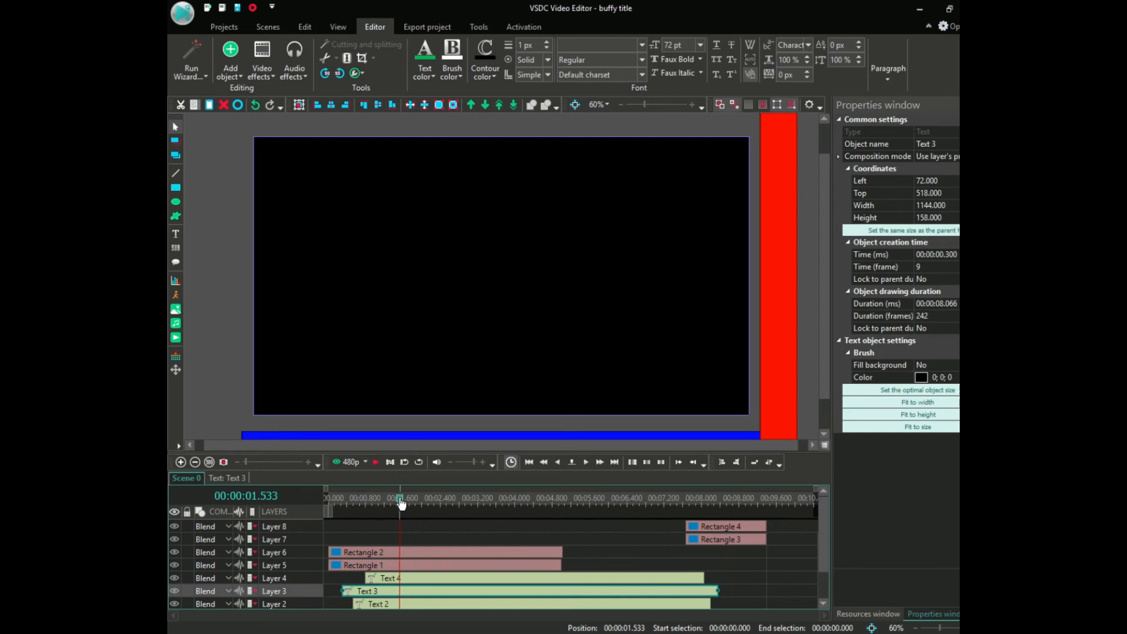
left_click(375, 462)
left_click(376, 462)
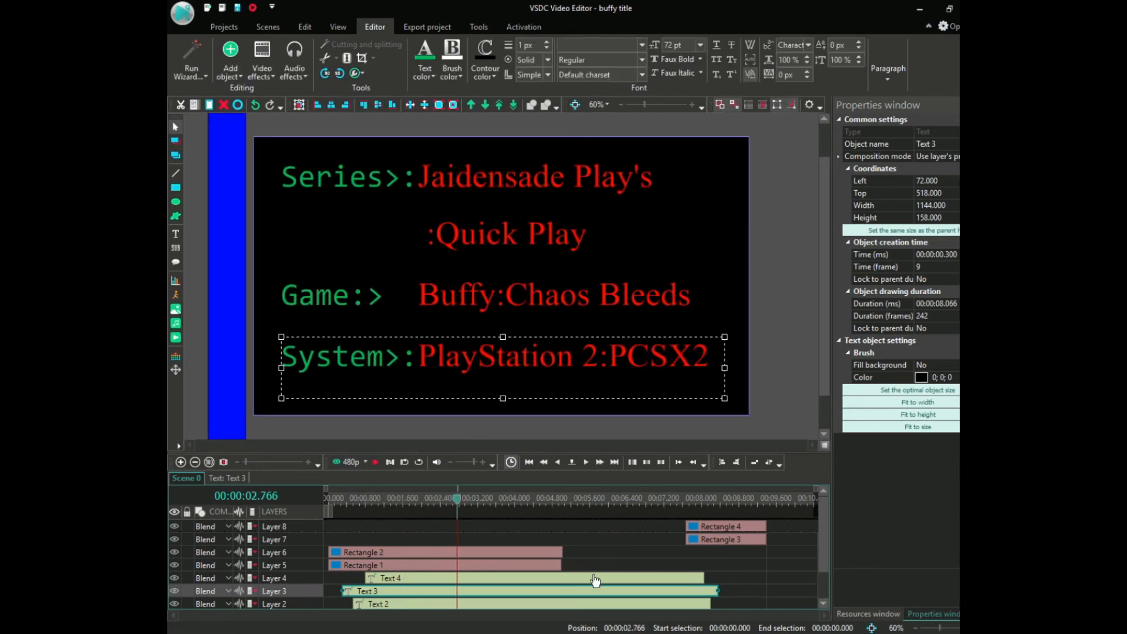
Step: Copy Rectangle 1 and Rectangle 2 together, place the playhead at 9.500 s and paste the copies into the scene
left_click_drag(589, 573, 551, 549)
right_click(532, 549)
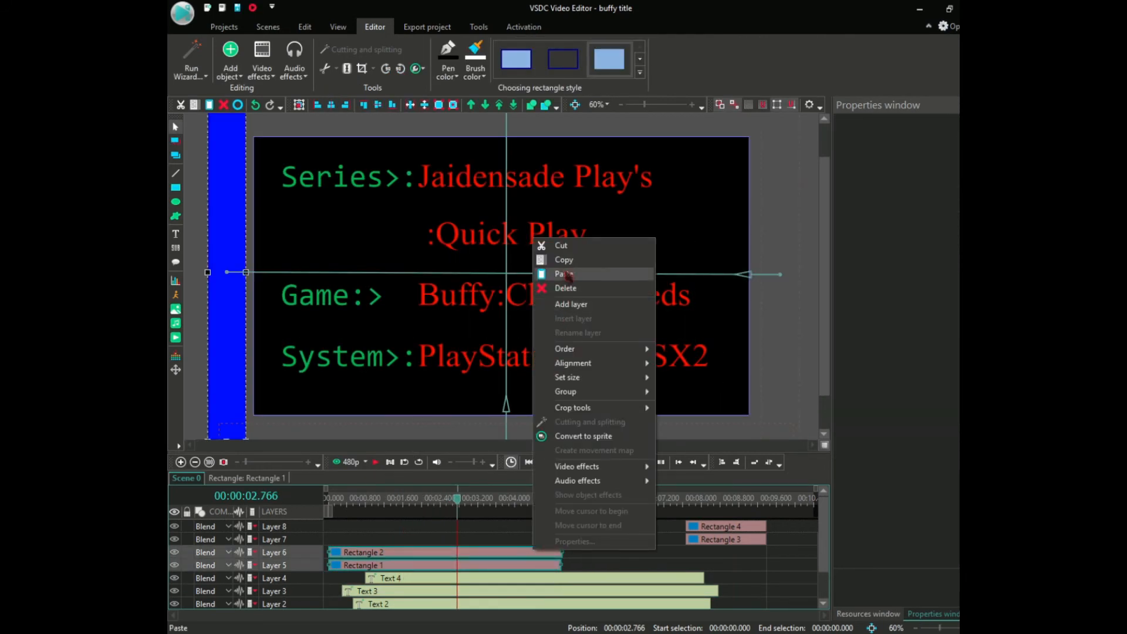
left_click(567, 262)
left_click(772, 500)
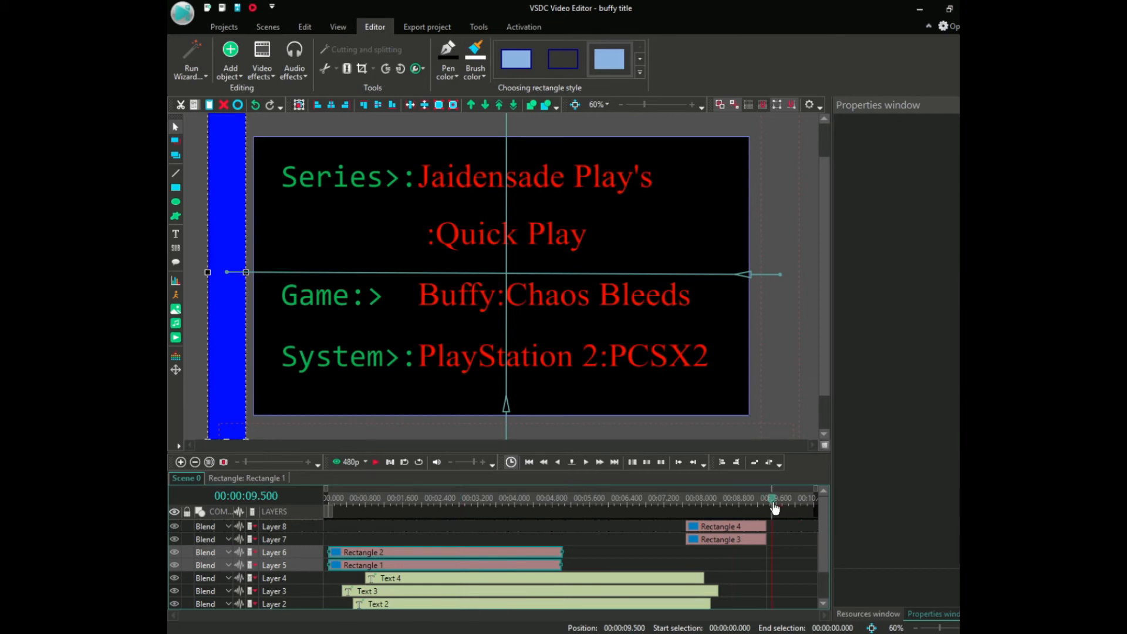
right_click(785, 525)
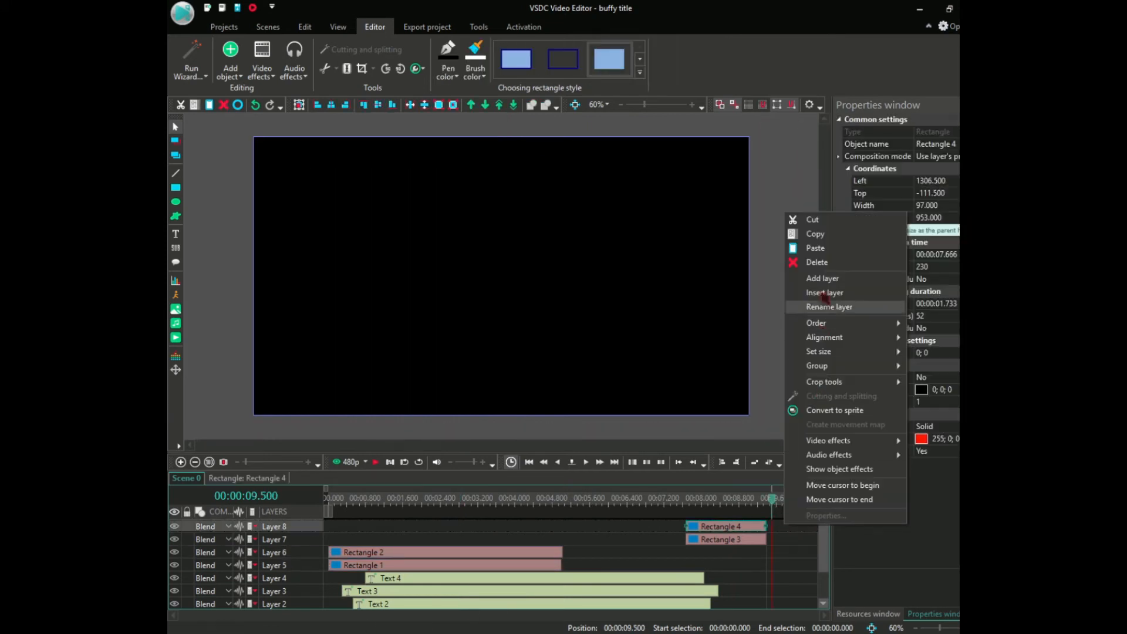
left_click(816, 248)
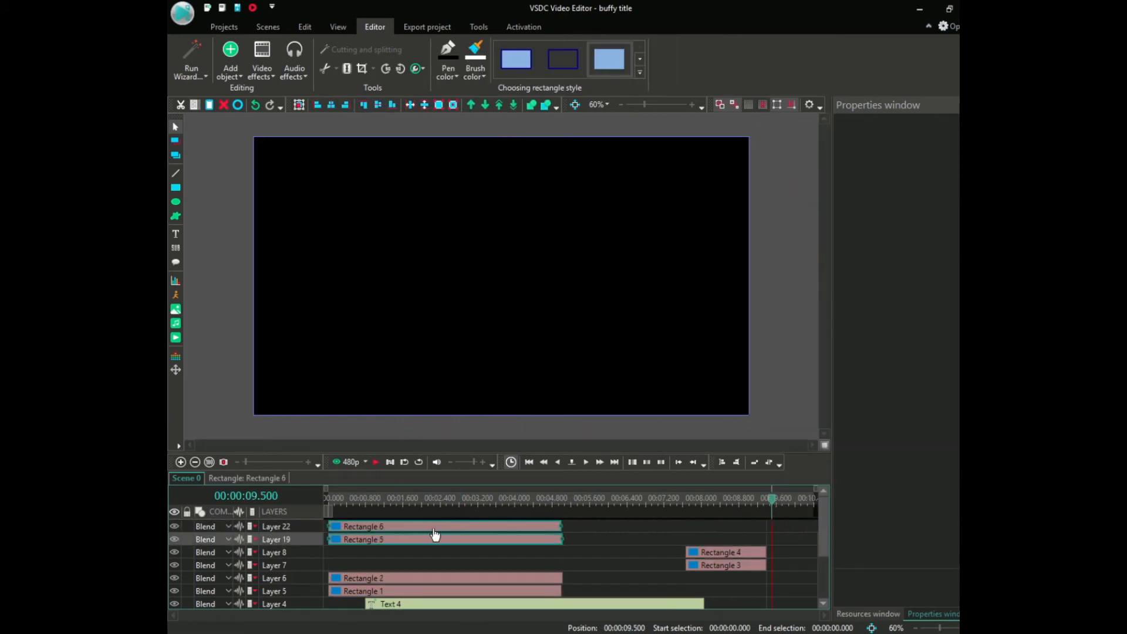
Step: Move both pasted rectangles to start just after 9.500 s and place the playhead at 15.900 s
left_click_drag(435, 533, 779, 599)
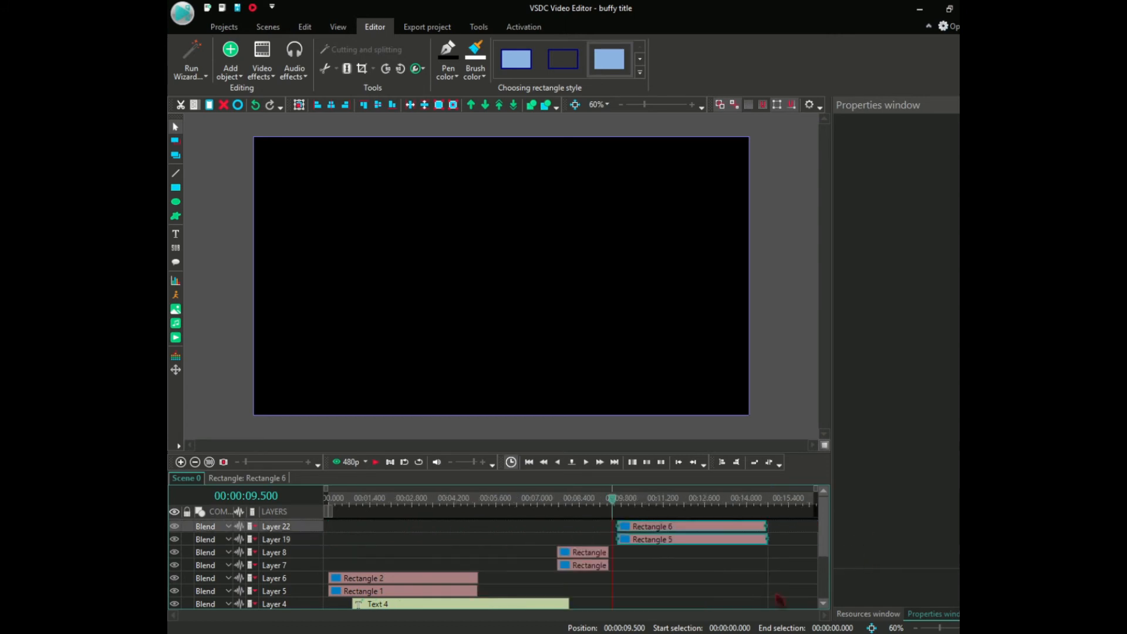
left_click(804, 501)
left_click_drag(246, 463, 247, 463)
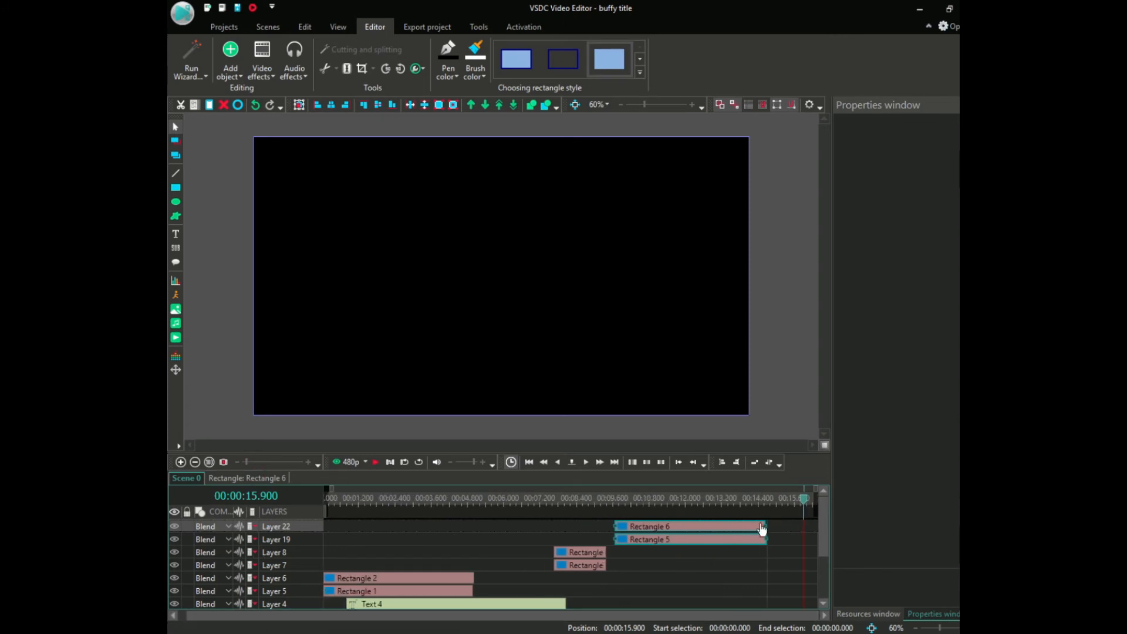
Step: Play the pasted rectangles' crossing from 9.566 s and shorten both rectangles so they end at 11.500 s
left_click(670, 500)
left_click(783, 557)
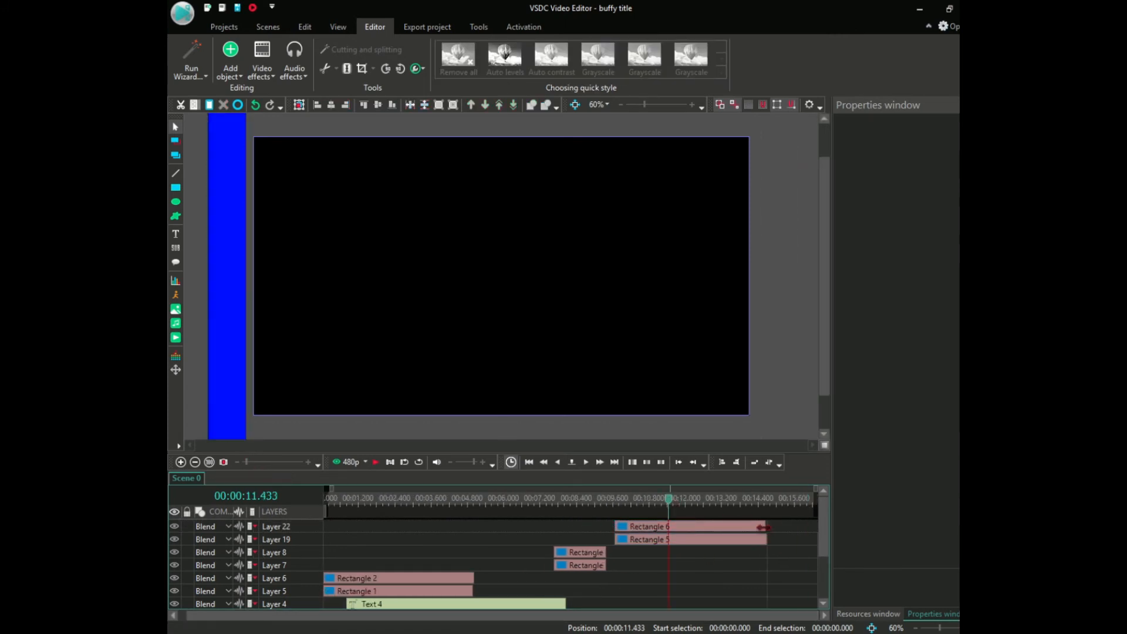
left_click(610, 500)
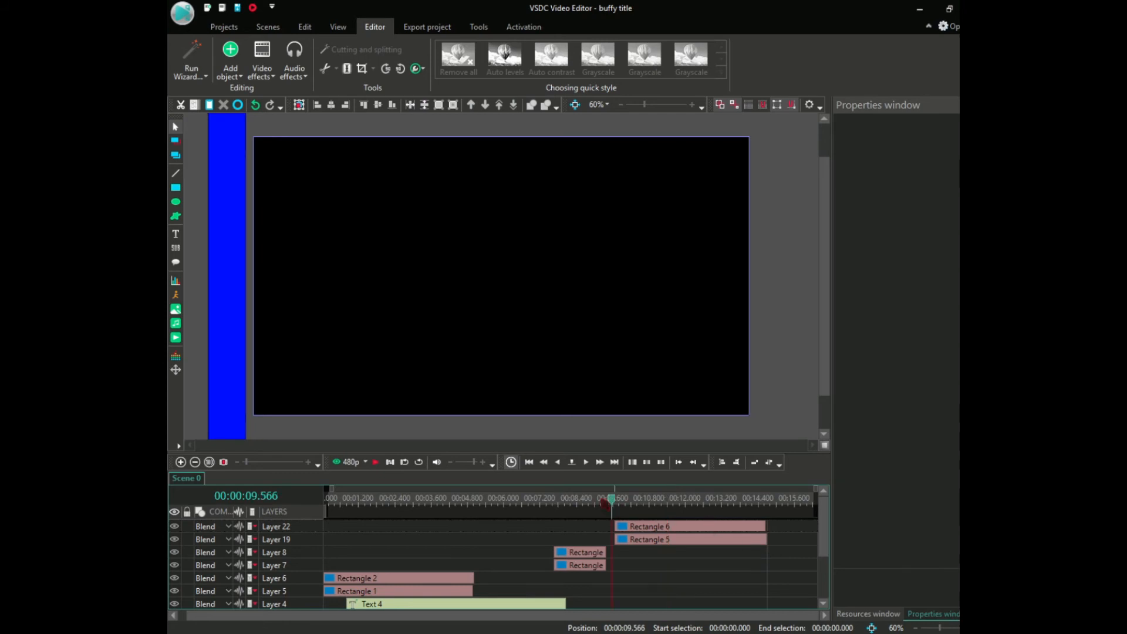
left_click(377, 462)
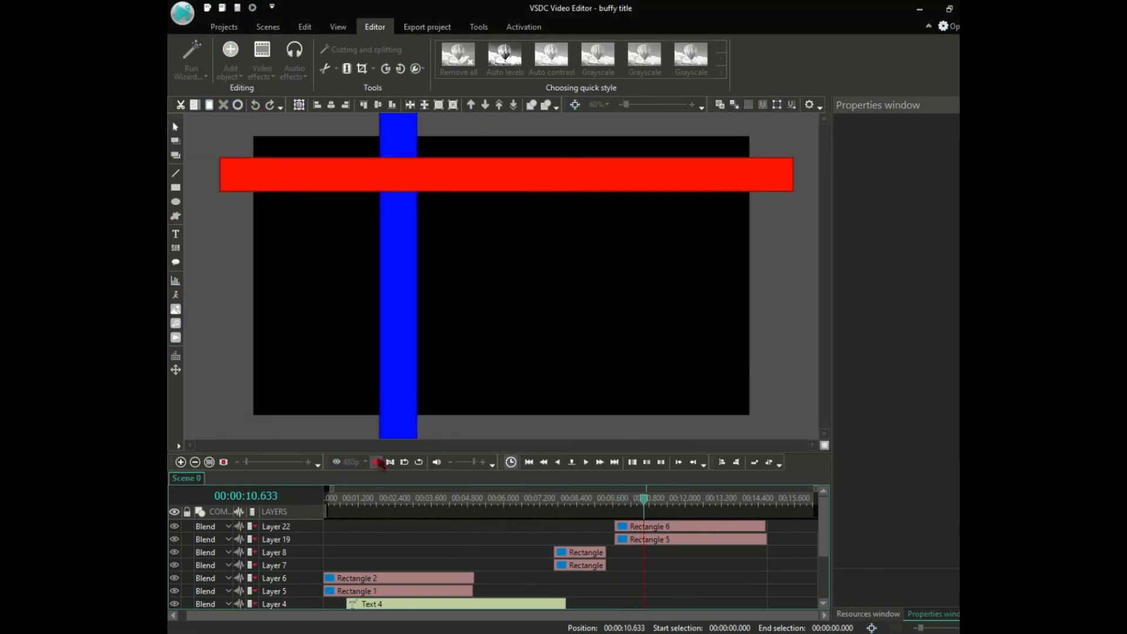
left_click(379, 462)
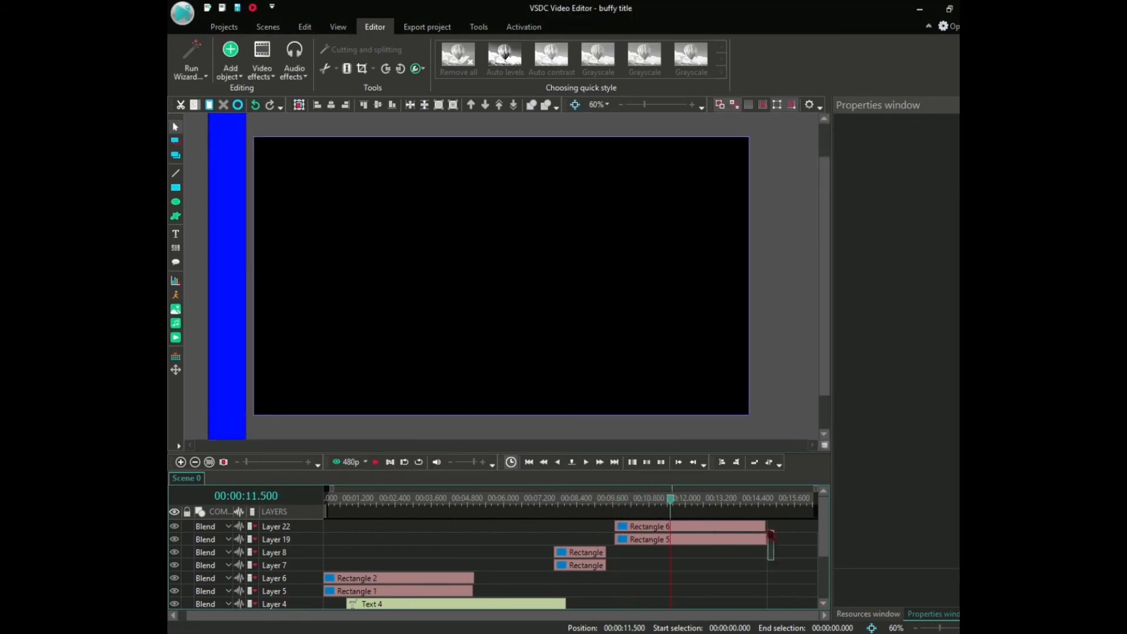
left_click_drag(770, 535, 672, 528)
Step: Copy Text 4, paste it into the scene and move the copy onto Layer 8, starting at 11.500 s
scroll(504, 592, "down", 3)
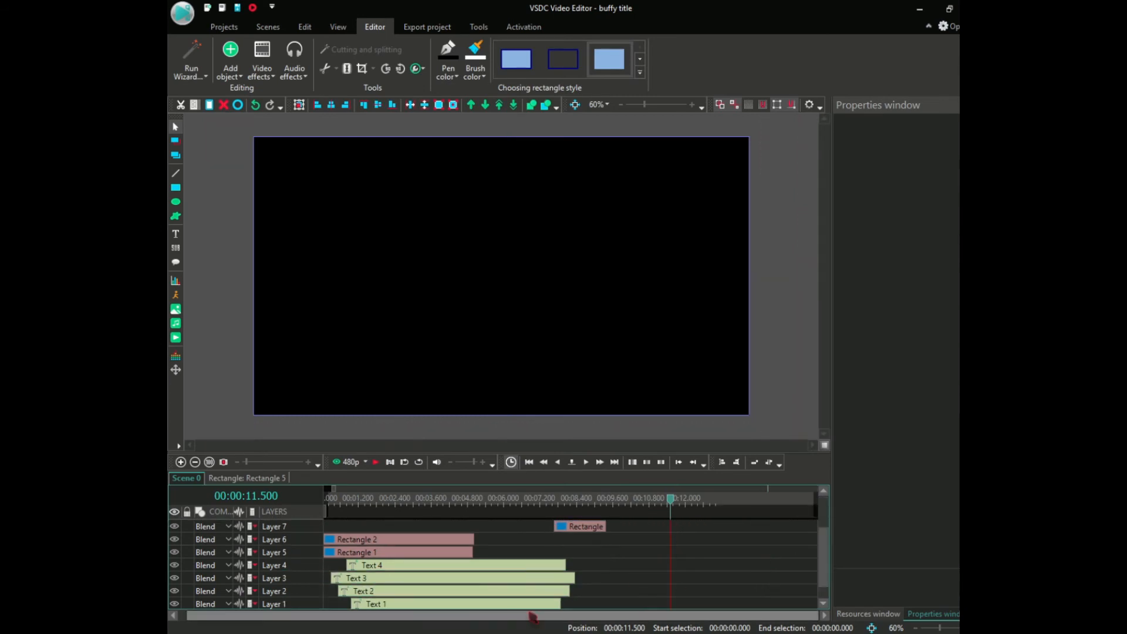
right_click(504, 570)
left_click(551, 279)
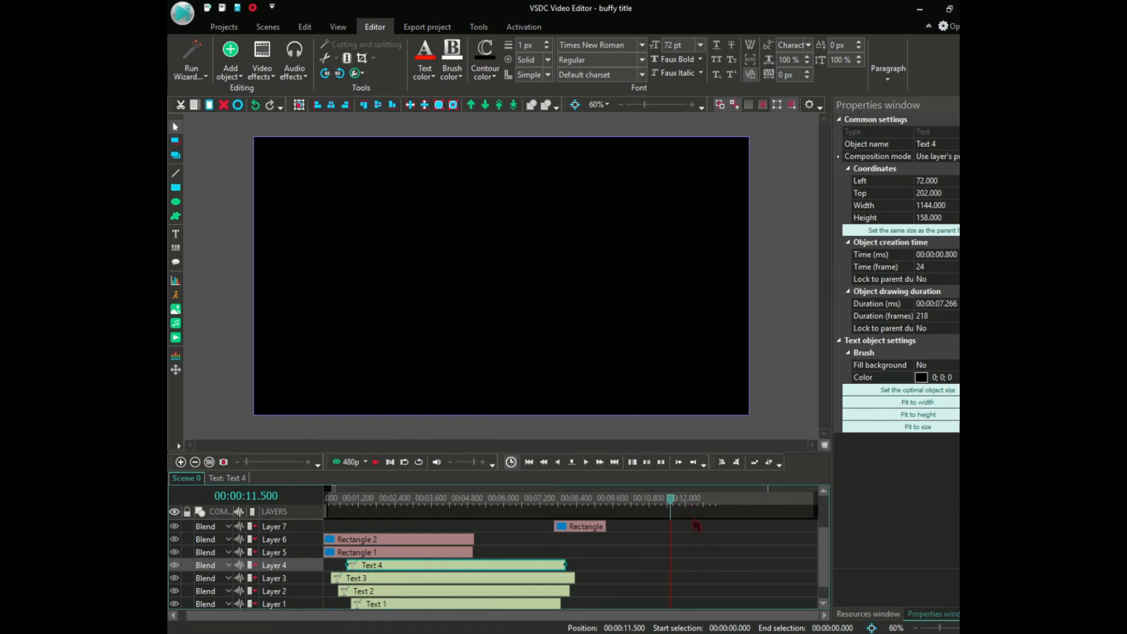
right_click(703, 530)
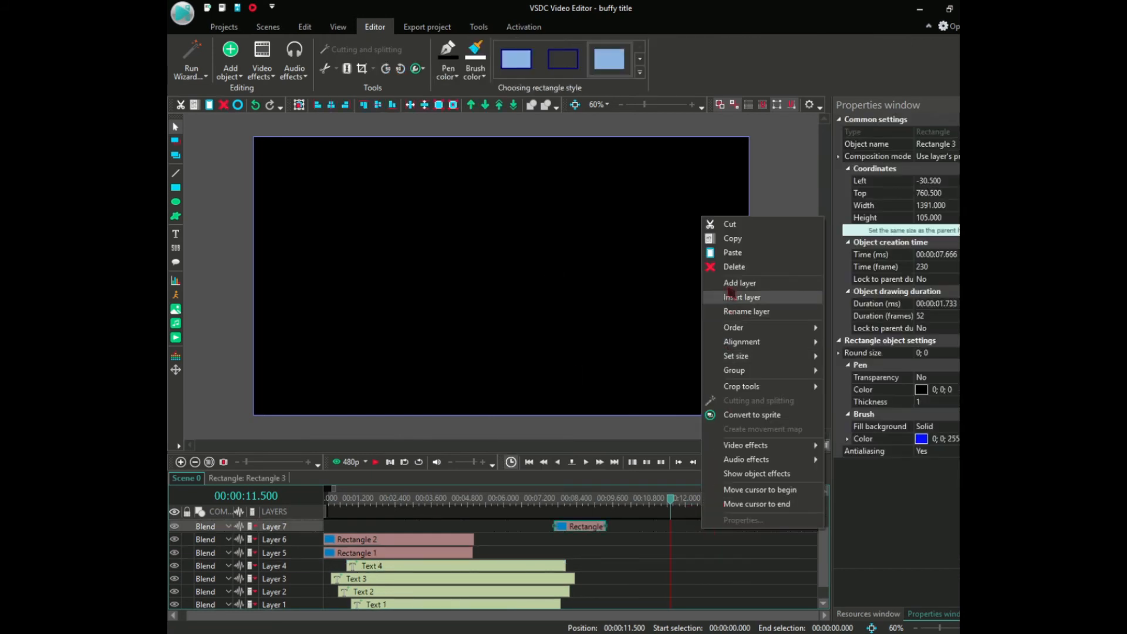
left_click(732, 253)
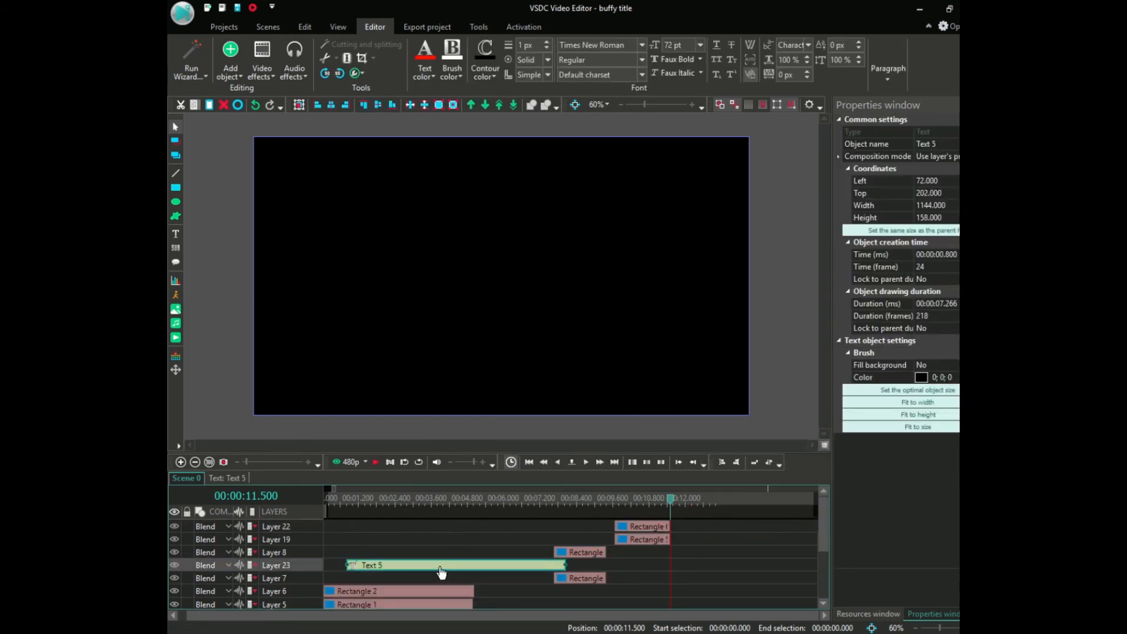
left_click_drag(442, 573, 768, 557)
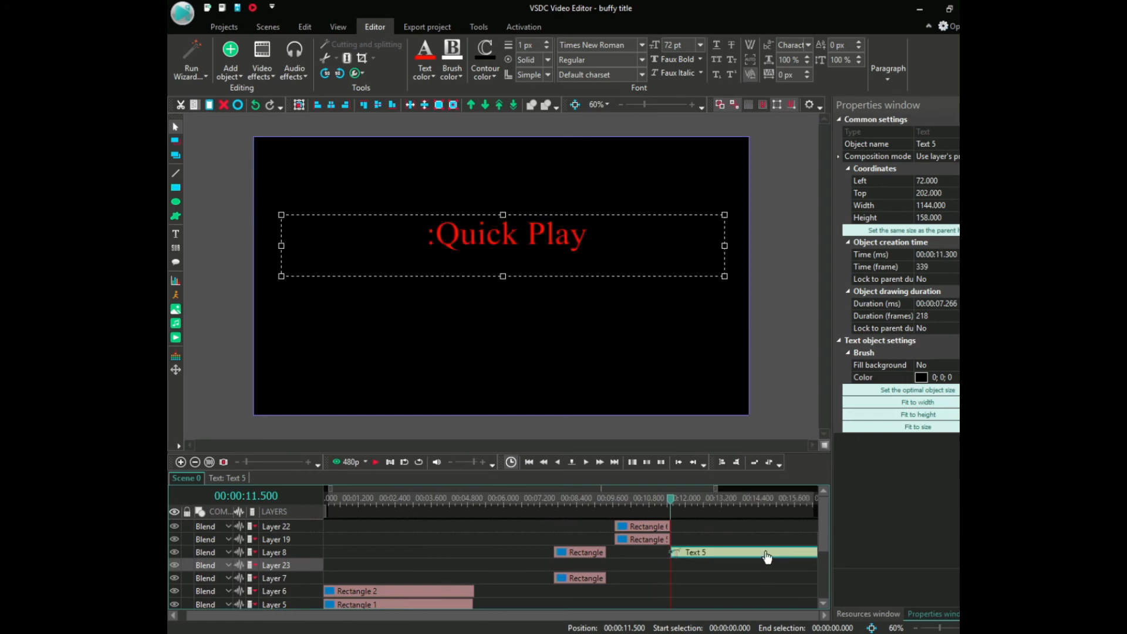
Step: Replace the copied title's wording with "Part 1" and move it to Left 194, Top 225
double_click(586, 240)
left_click_drag(586, 240, 433, 238)
key("BackSpace")
type("Part 1")
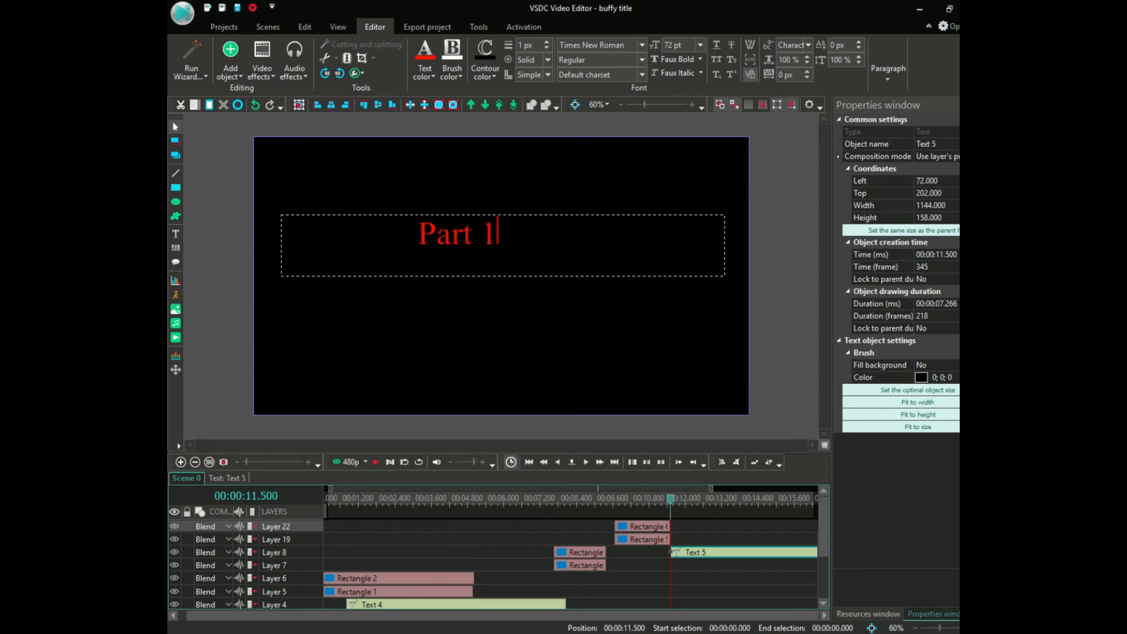
left_click(436, 202)
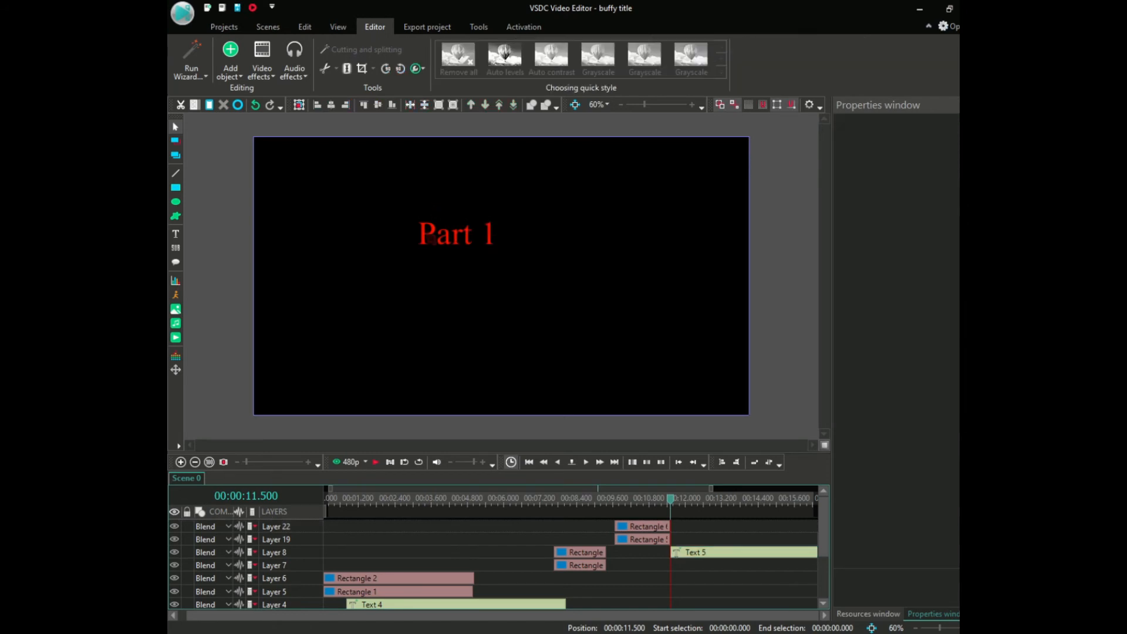
left_click_drag(422, 235, 469, 244)
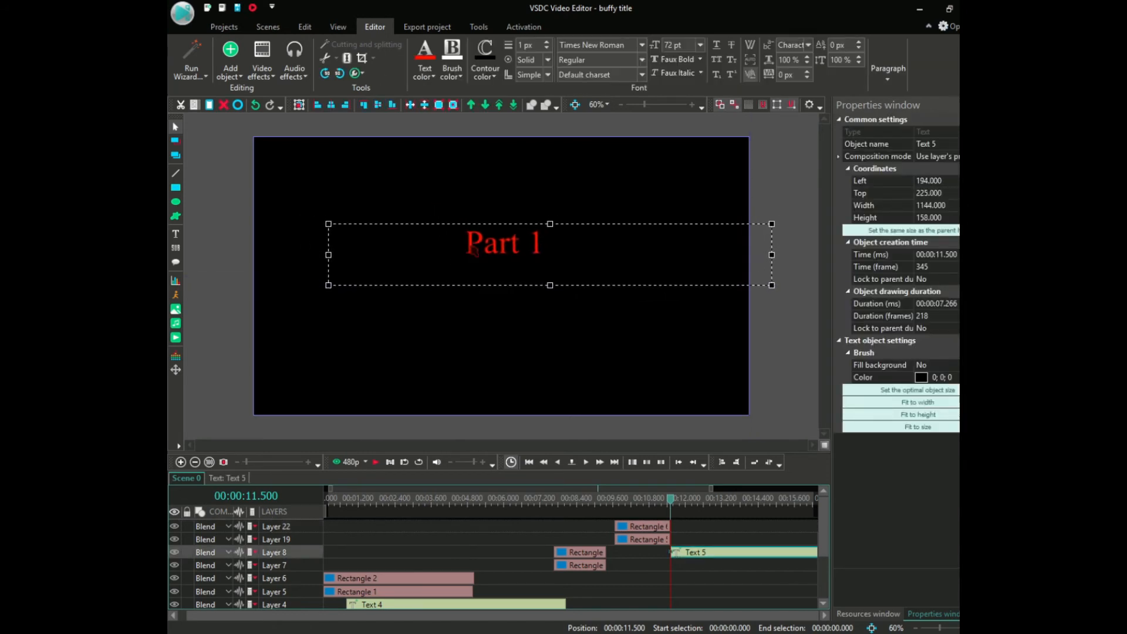
Step: Move the Part 1 text to start at 10.400 s, where the bars cross over it, and check the frames up to 10.733 s
left_click_drag(675, 508, 625, 508)
left_click(587, 464)
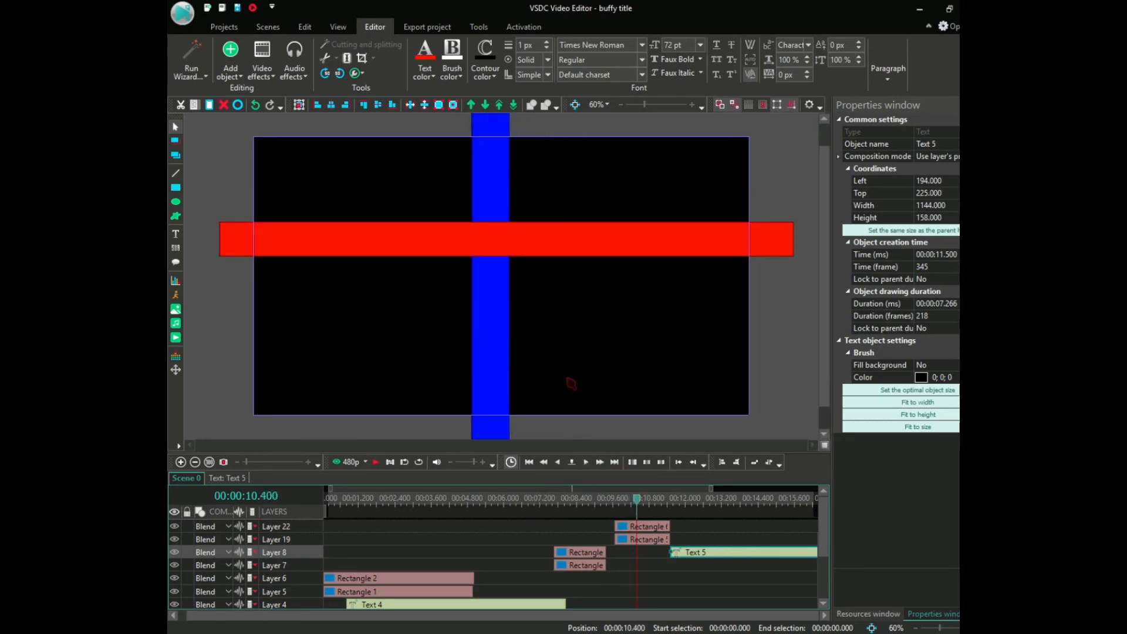
left_click_drag(684, 556, 650, 552)
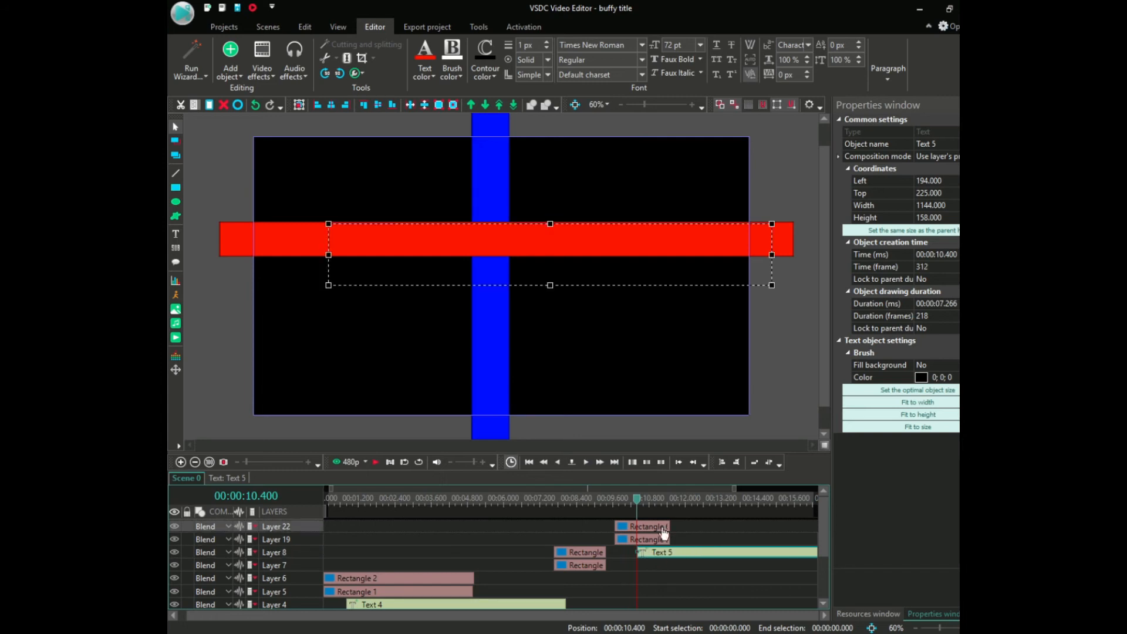
left_click(586, 463)
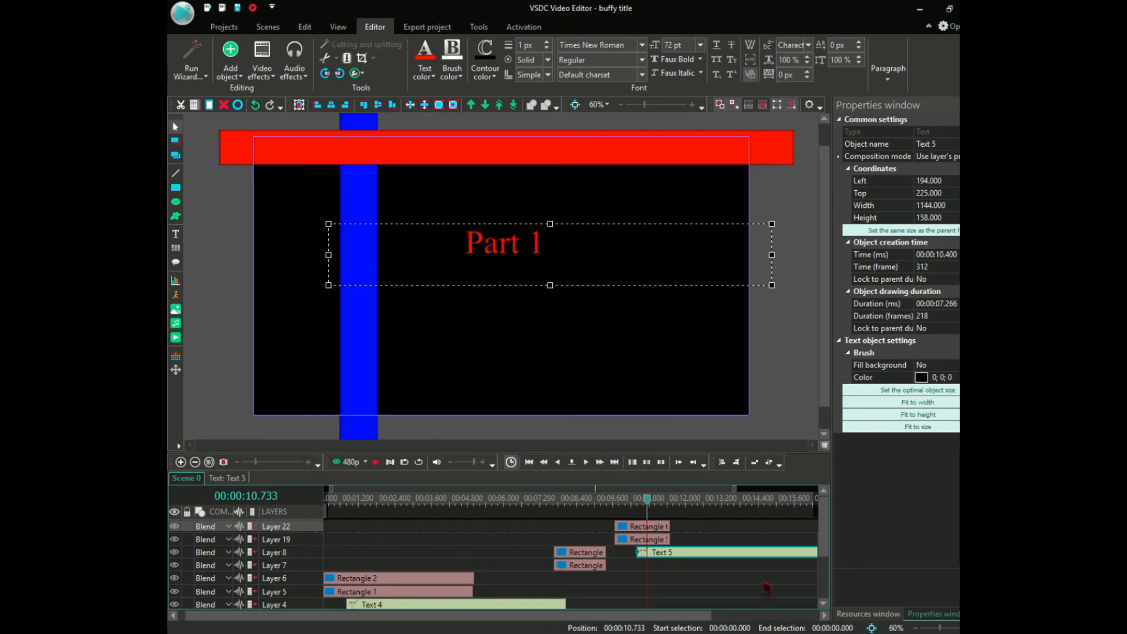
Step: Shorten the Part 1 text to a duration of 4.966 s and play its reveal, stopping at 13.333 s
left_click_drag(716, 616, 822, 616)
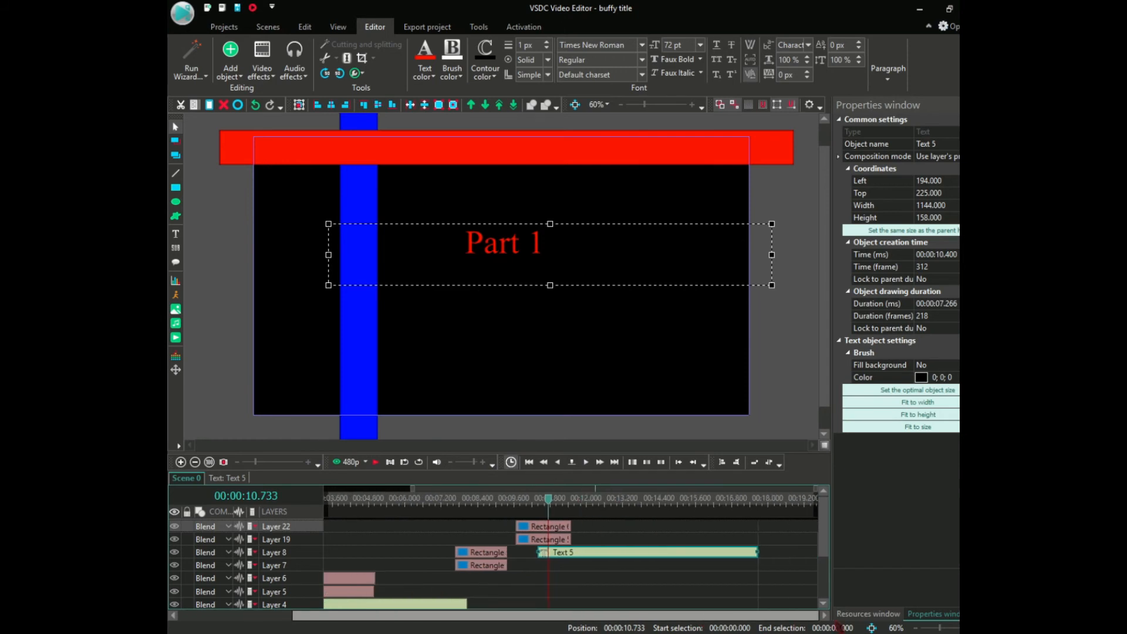
left_click_drag(754, 551, 686, 552)
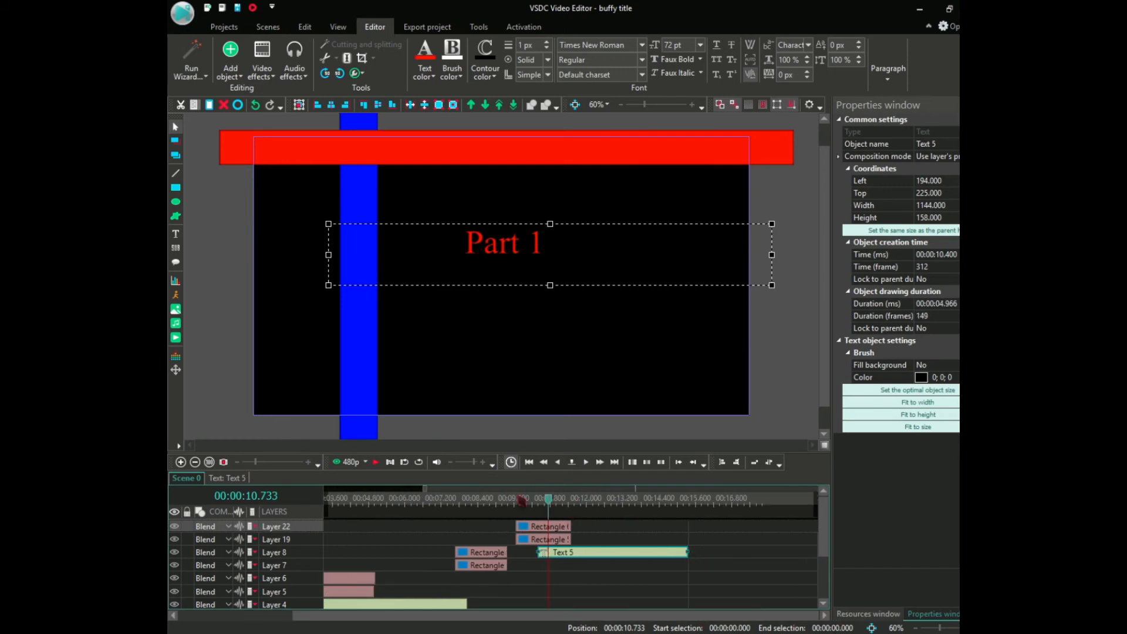
left_click(518, 499)
left_click(375, 462)
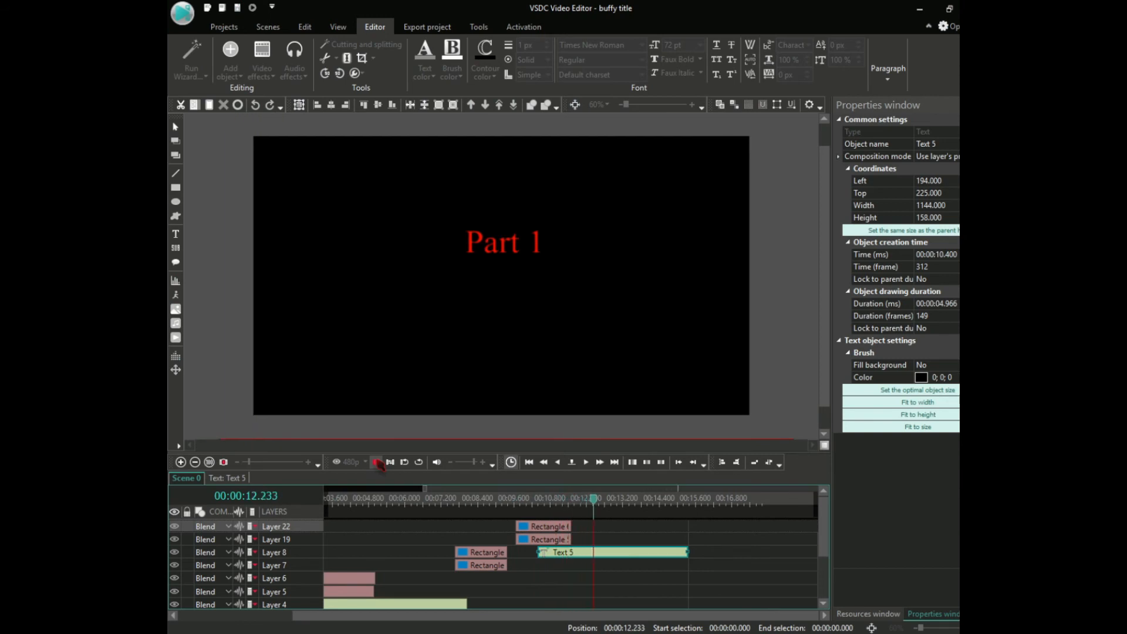
left_click(377, 462)
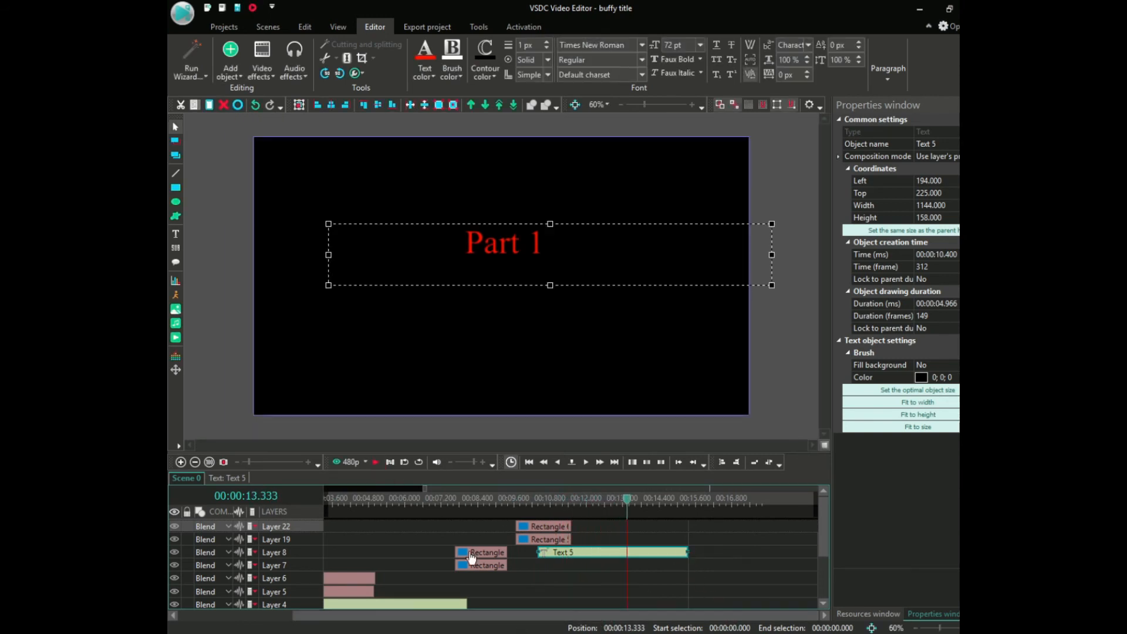
Step: Copy the two closing rectangles from Layers 7 and 8, paste them and move the copies to start at 14.733 s
left_click(469, 499)
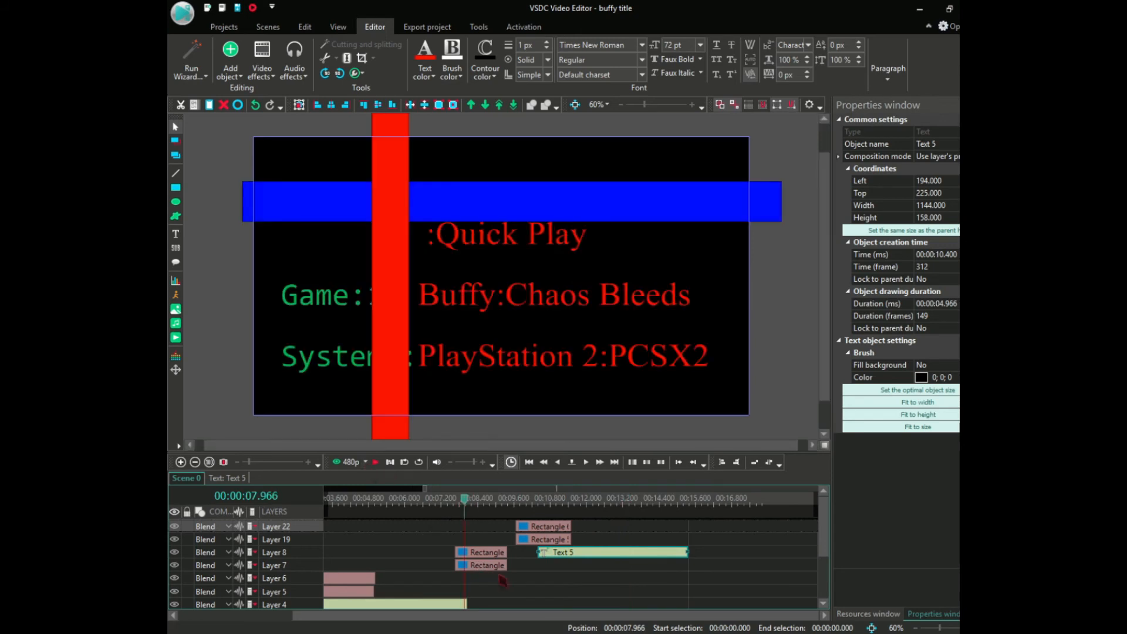
left_click(496, 557)
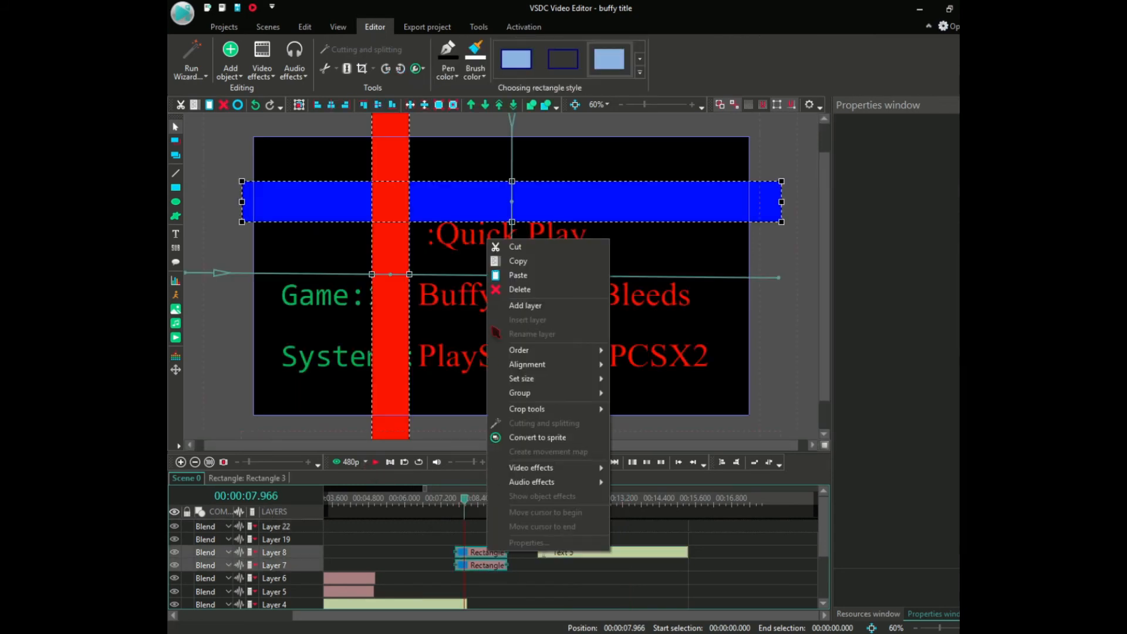
right_click(488, 553)
left_click(520, 275)
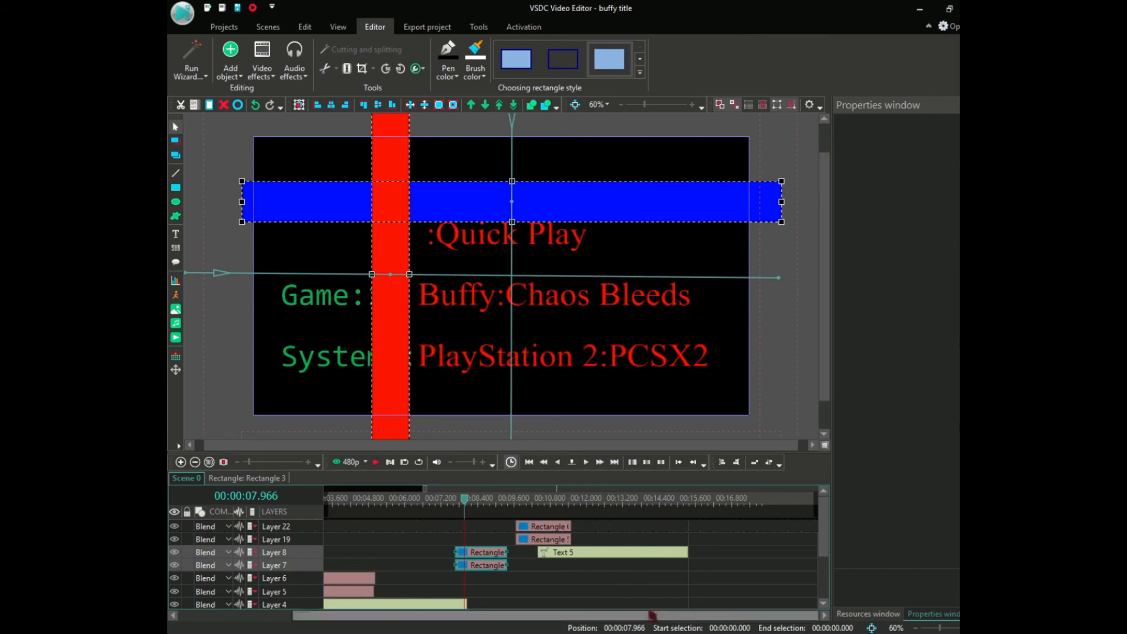
left_click(671, 500)
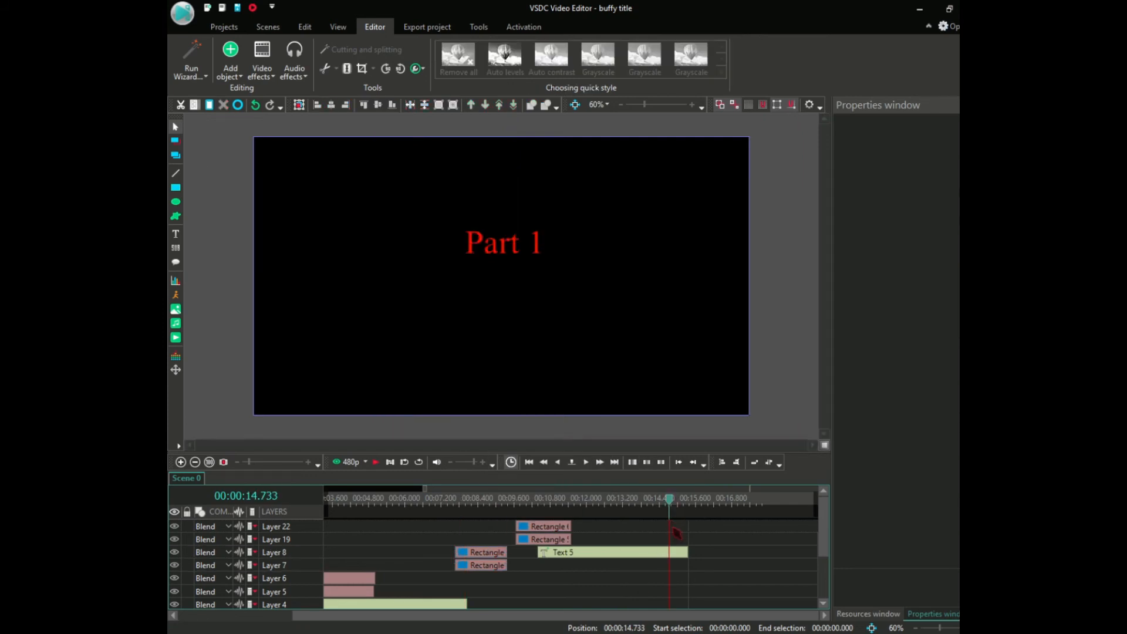
right_click(673, 528)
left_click(705, 251)
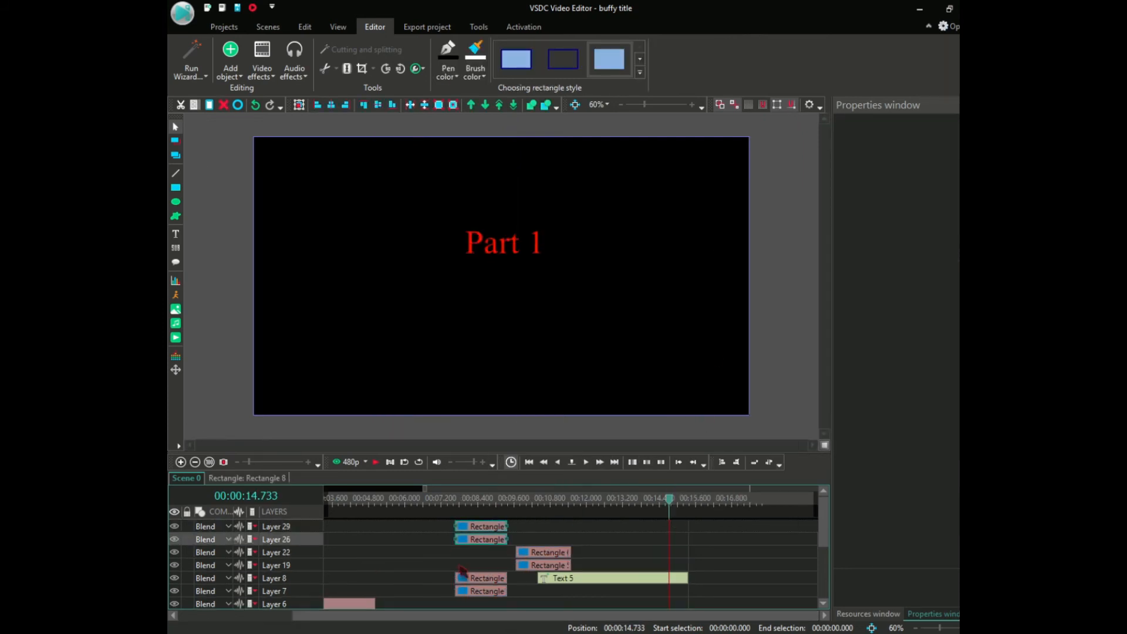
left_click_drag(479, 533, 690, 554)
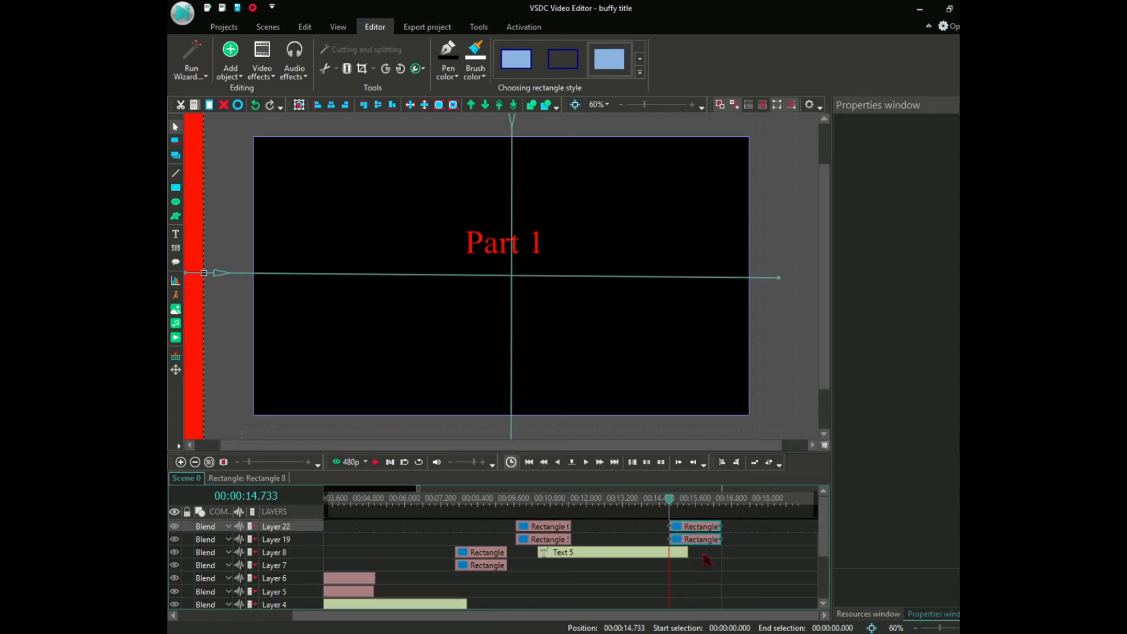
Step: Advance to 15.133 s, where the closing bars cover Part 1, and trim the text to end there
left_click(586, 463)
left_click(586, 462)
left_click(585, 462)
left_click(586, 462)
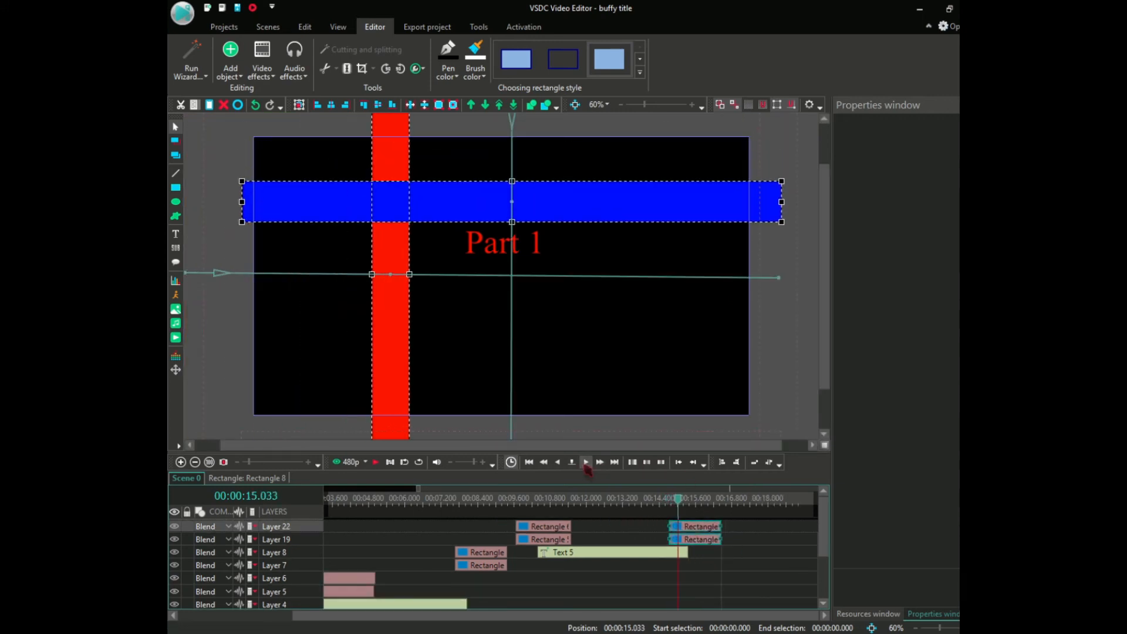
left_click(586, 462)
left_click(586, 463)
left_click(586, 463)
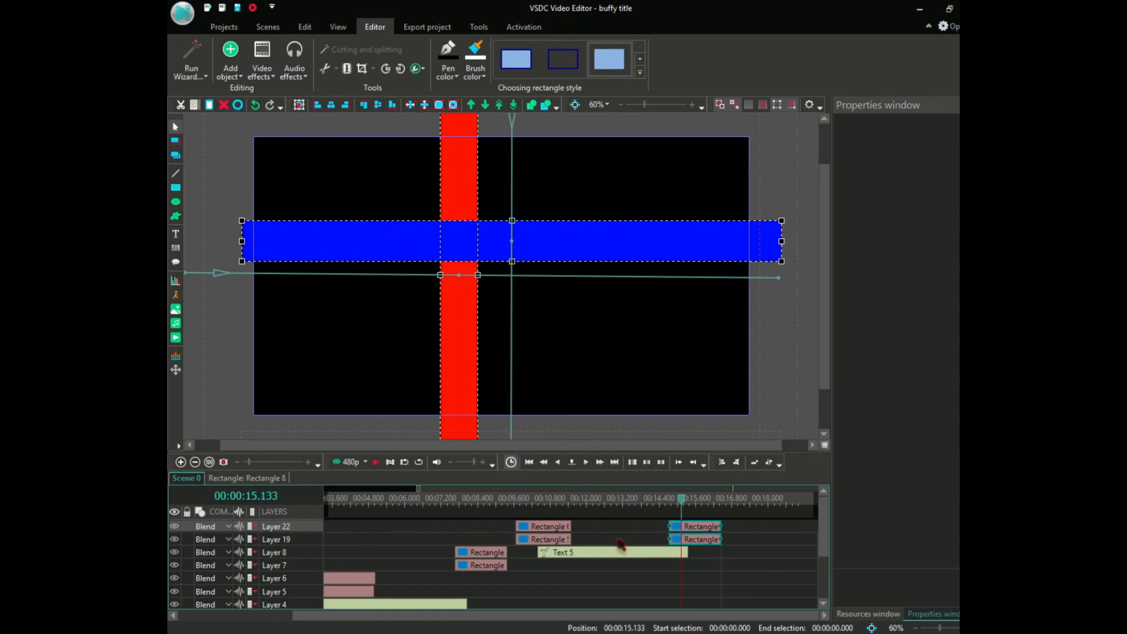
left_click(683, 553)
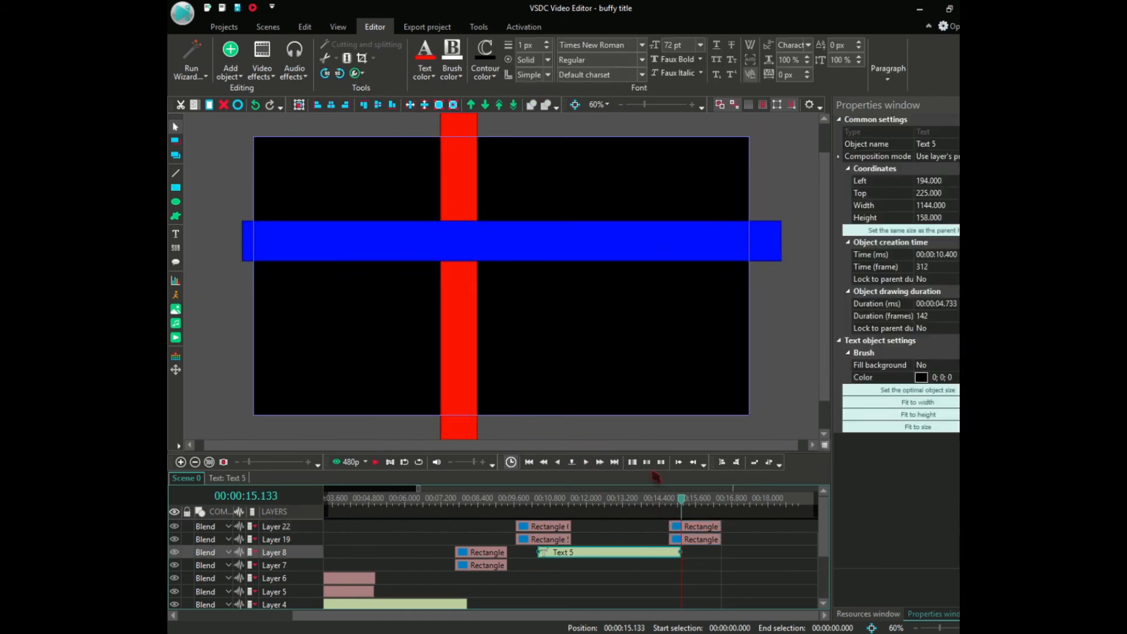
Step: Advance frame by frame to 15.966 s, past the end of the wipe, and trim both pasted closing rectangles to end there
left_click(586, 463)
left_click(586, 463)
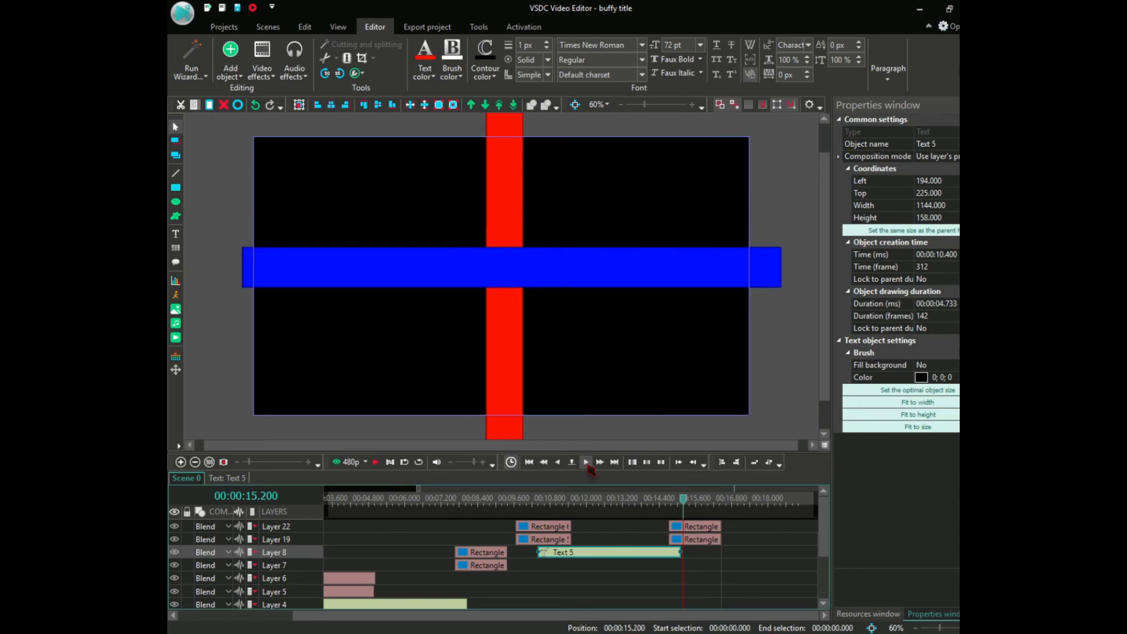
left_click(586, 463)
left_click(586, 462)
left_click(586, 463)
left_click(586, 462)
left_click(586, 462)
left_click(586, 462)
left_click(586, 463)
left_click(586, 463)
left_click(586, 463)
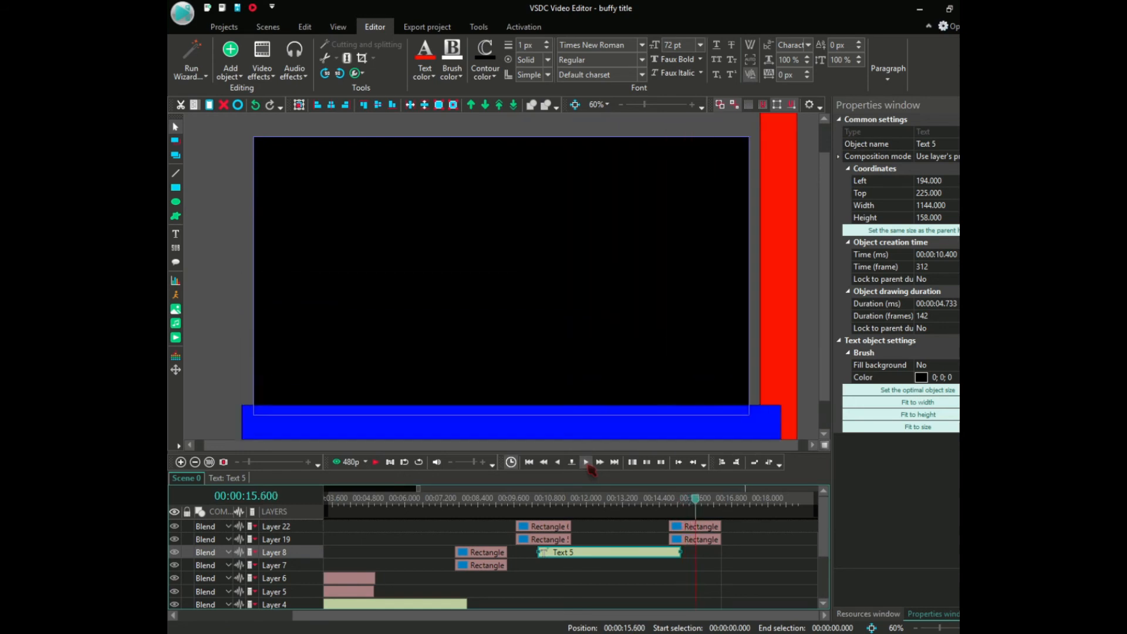
left_click(586, 463)
left_click(586, 462)
left_click(586, 463)
left_click(586, 462)
left_click(586, 462)
left_click(586, 463)
left_click(586, 463)
left_click(586, 462)
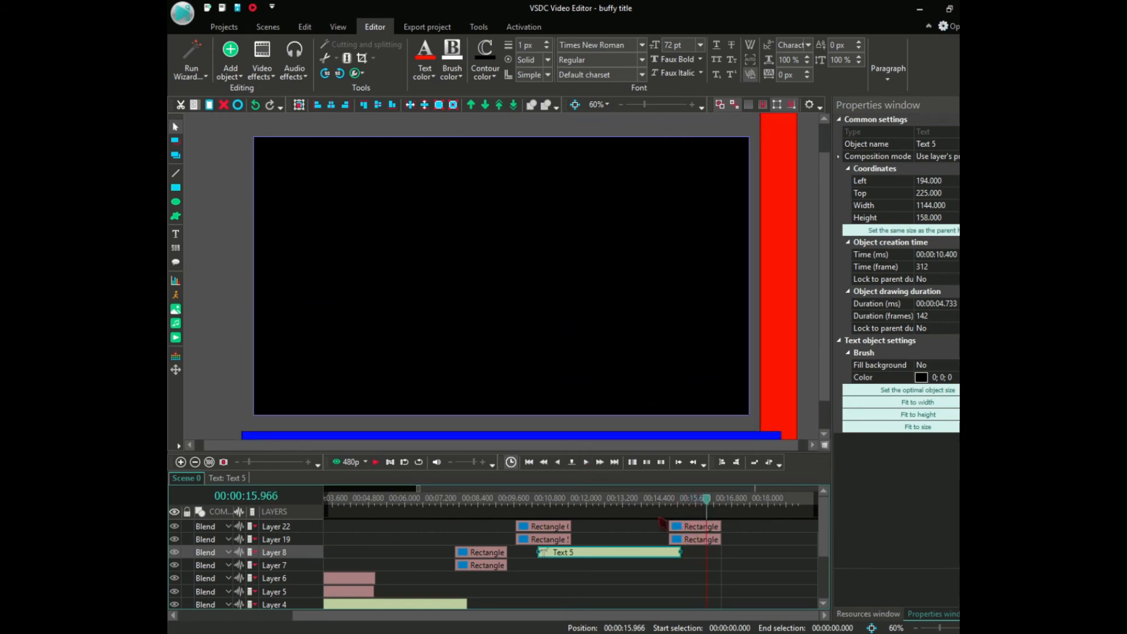
left_click(720, 539)
left_click(718, 526, "ctrl")
left_click_drag(713, 526, 707, 526)
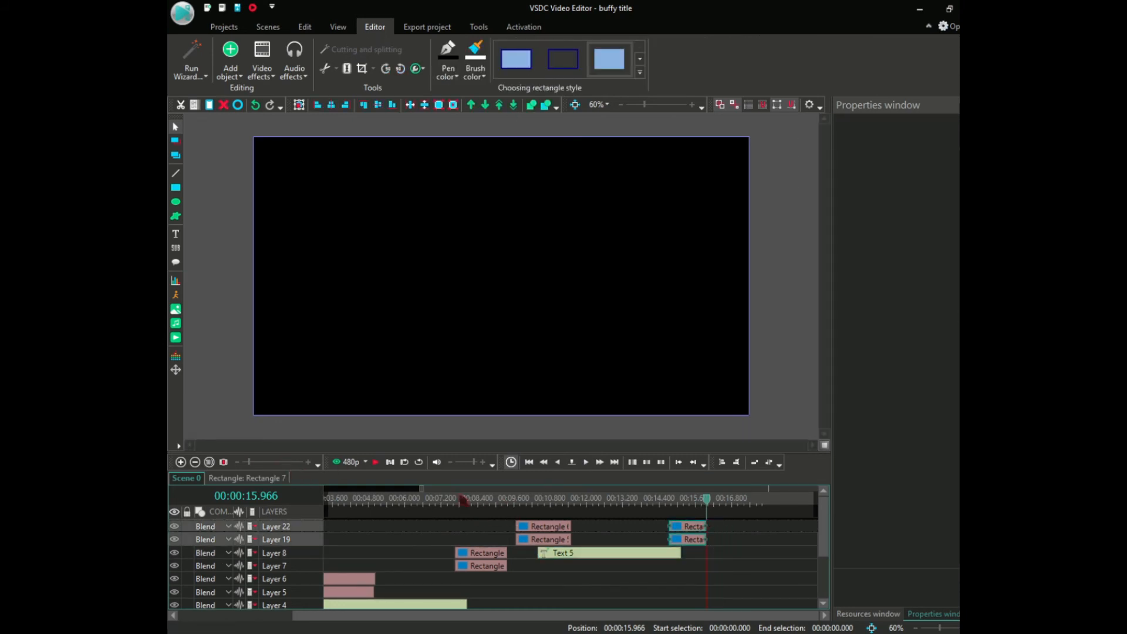
Step: Play the sequence from the first closing wipe at about 8 s, and review the whole timeline down to Layer 1
left_click(464, 499)
key("space")
left_click_drag(250, 462, 245, 463)
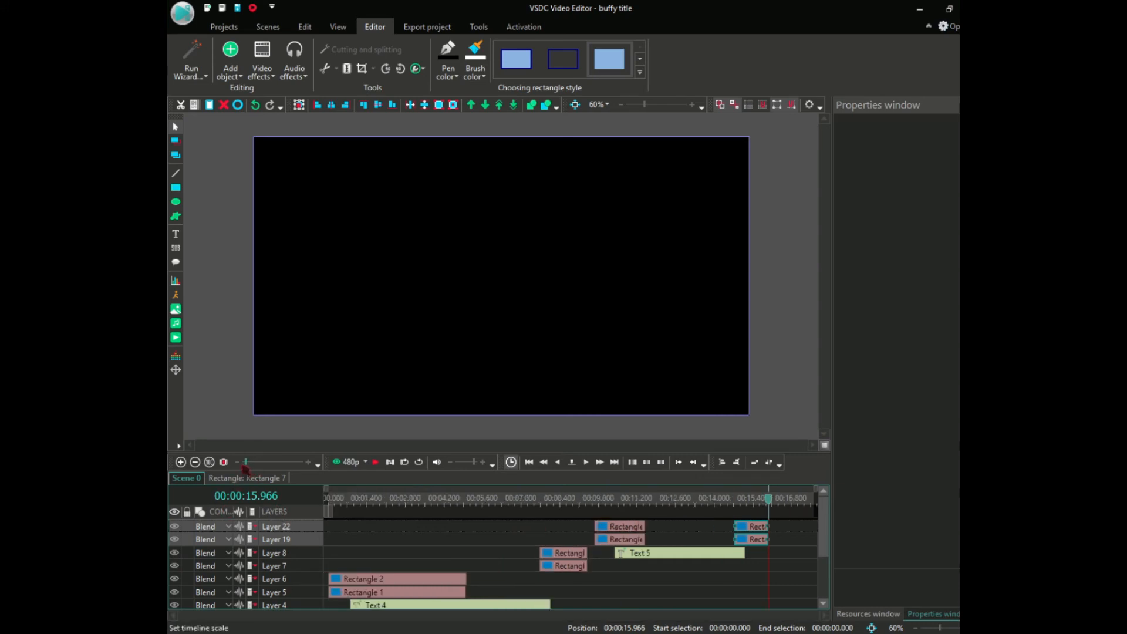
scroll(802, 563, "down", 1)
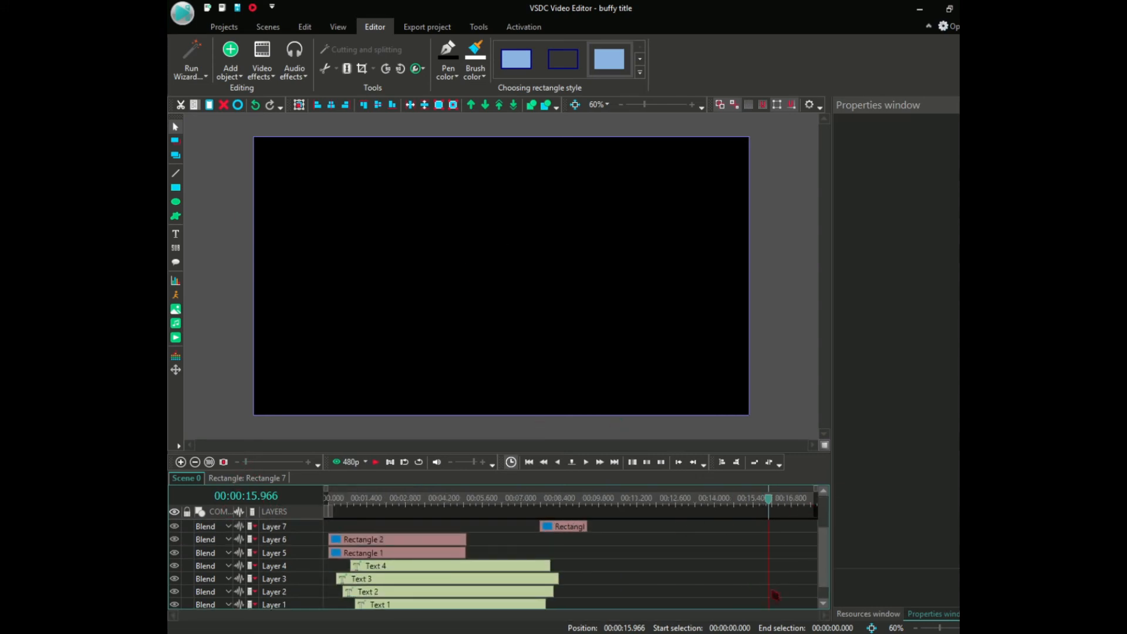
mouse_move(825, 579)
left_mouse_down()
mouse_move(824, 539)
mouse_move(816, 599)
left_mouse_up()
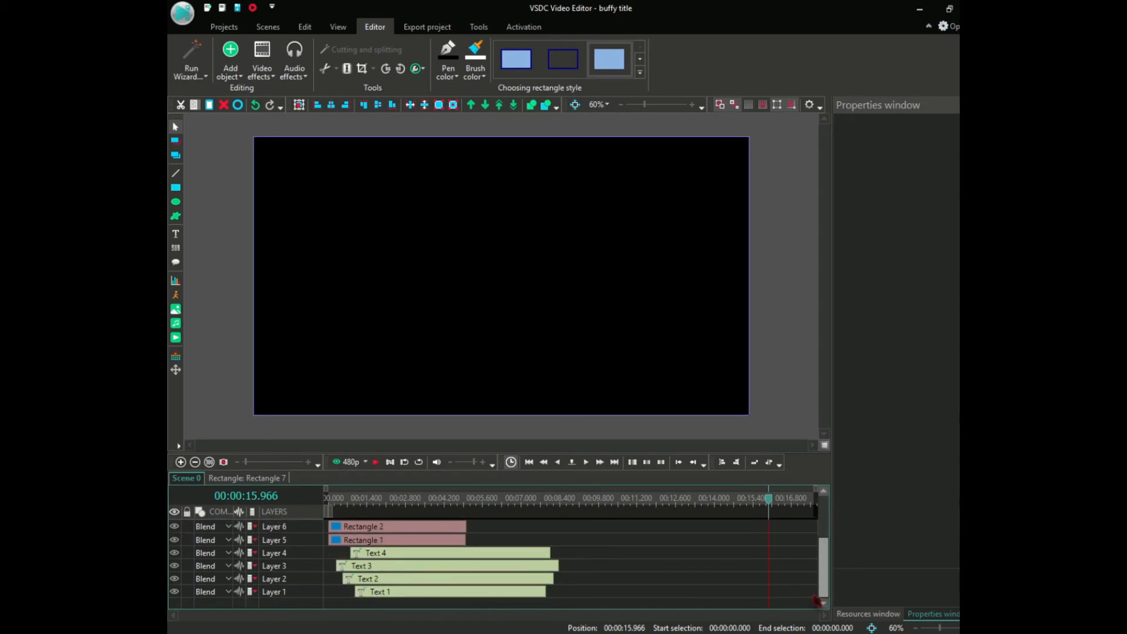
Step: Go to about 1.866 s and replace the game name in the Game line with Doom 2
scroll(818, 586, "up", 1)
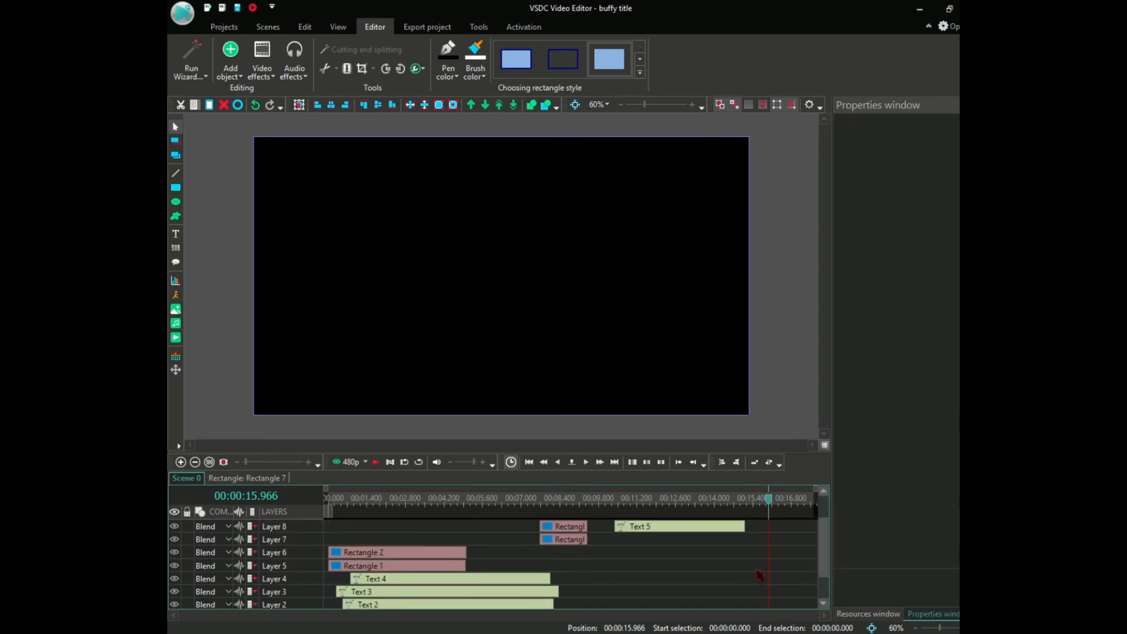
left_click(381, 499)
left_click(514, 299)
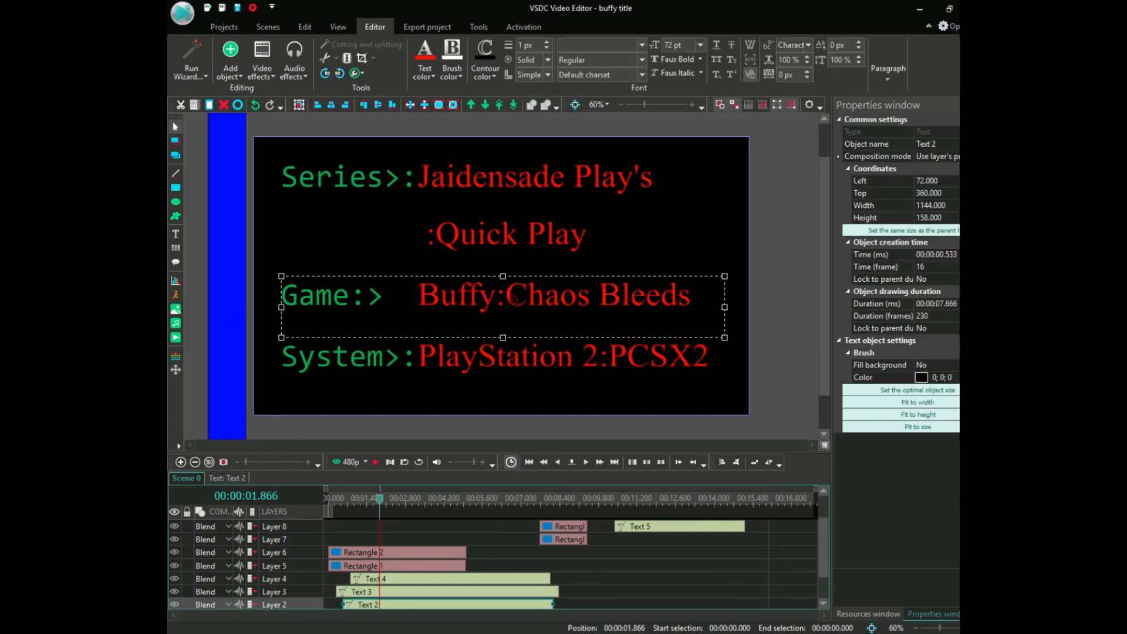
right_click(515, 301)
left_click(529, 303)
left_click_drag(457, 297, 418, 301)
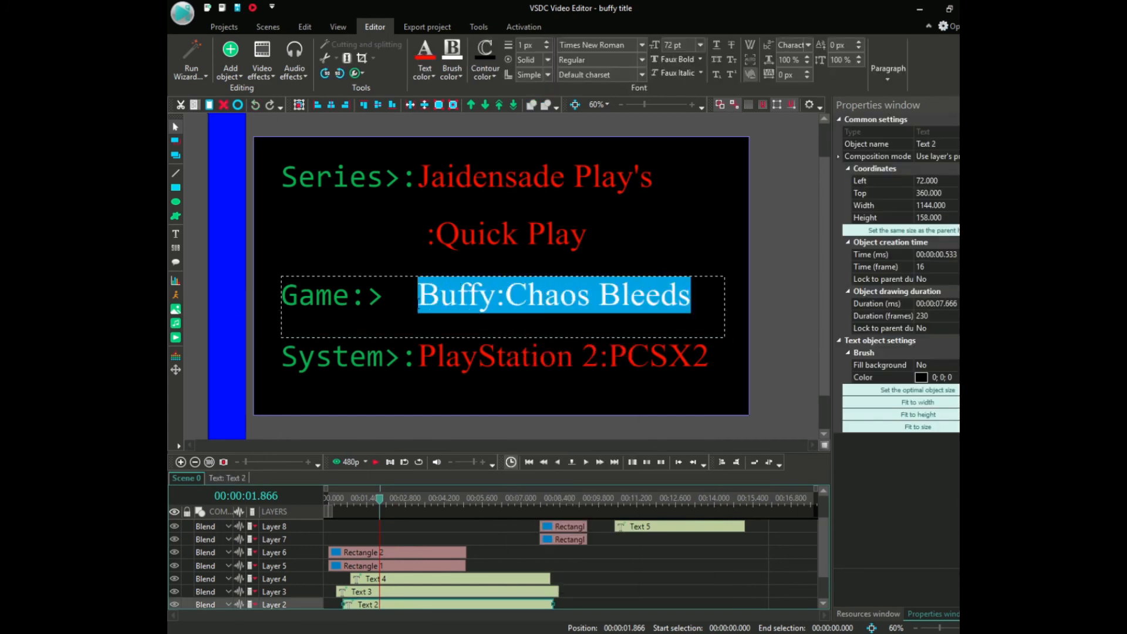
key("Delete")
type("Doom 2")
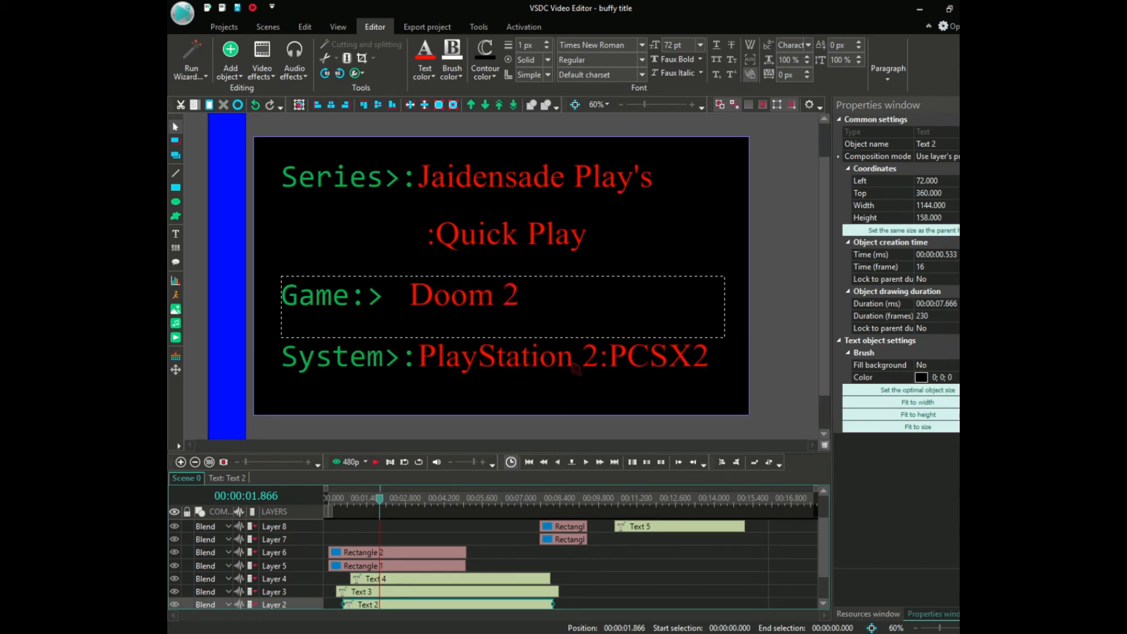
Step: Replace the console name in the System line, including the colon before it, with Amiga 1200
right_click(603, 375)
key("Escape")
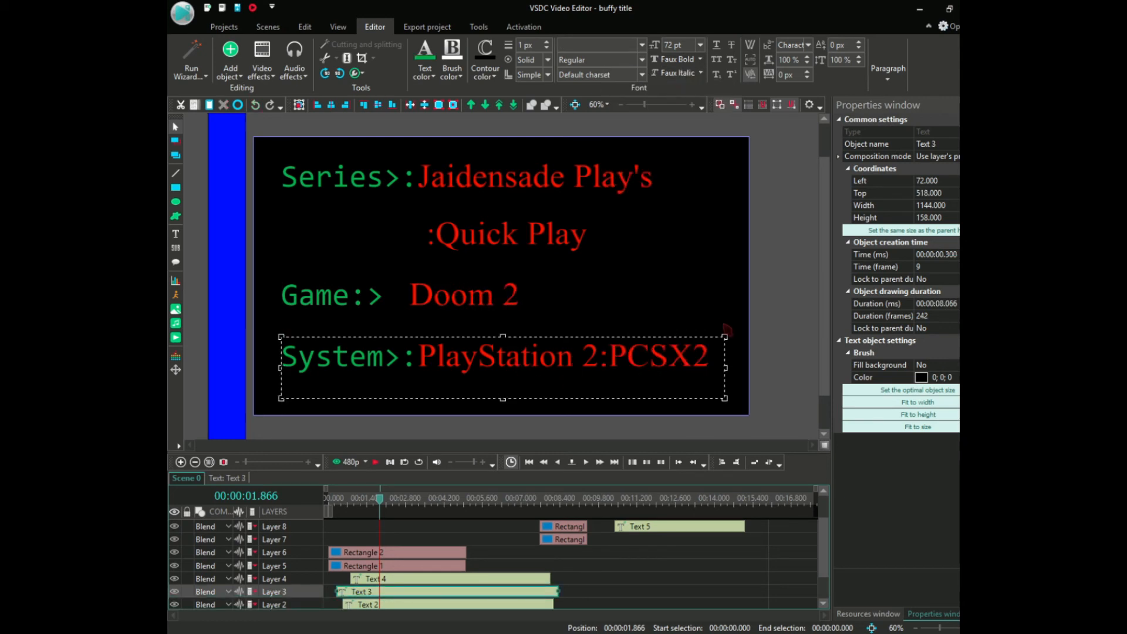
left_click_drag(710, 356, 436, 356)
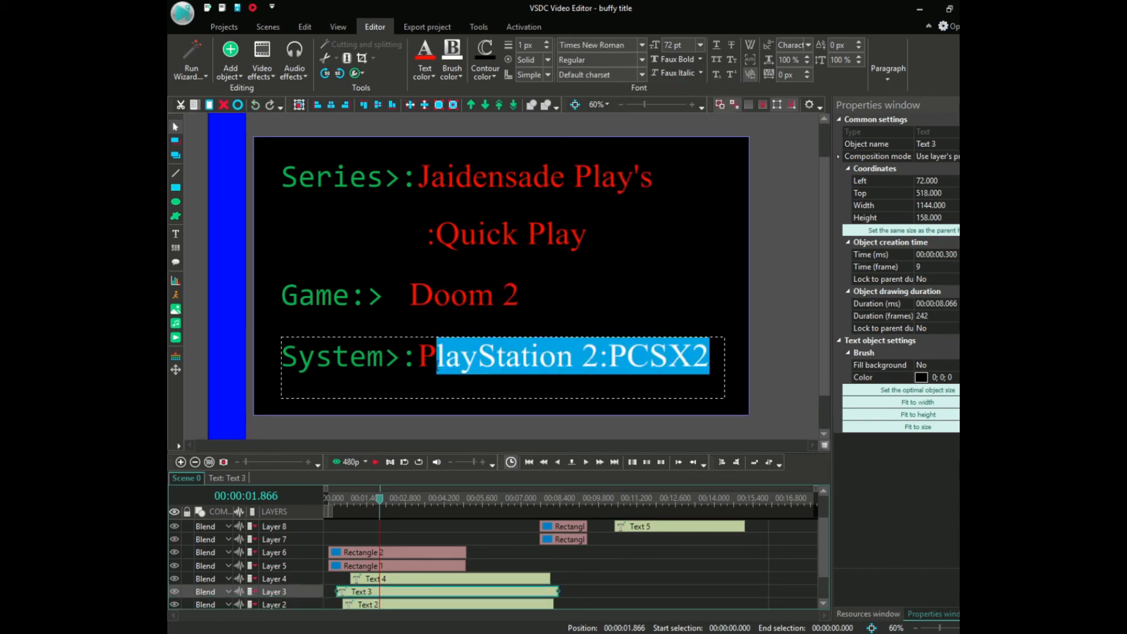
key("BackSpace")
key("Left")
key("BackSpace")
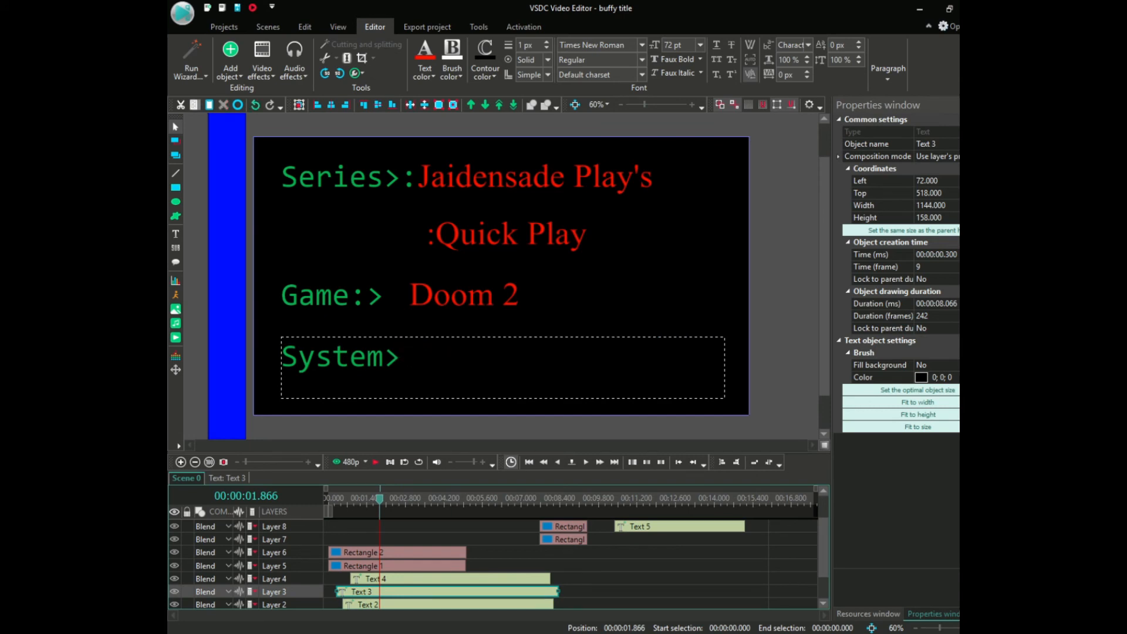
type("Amiga")
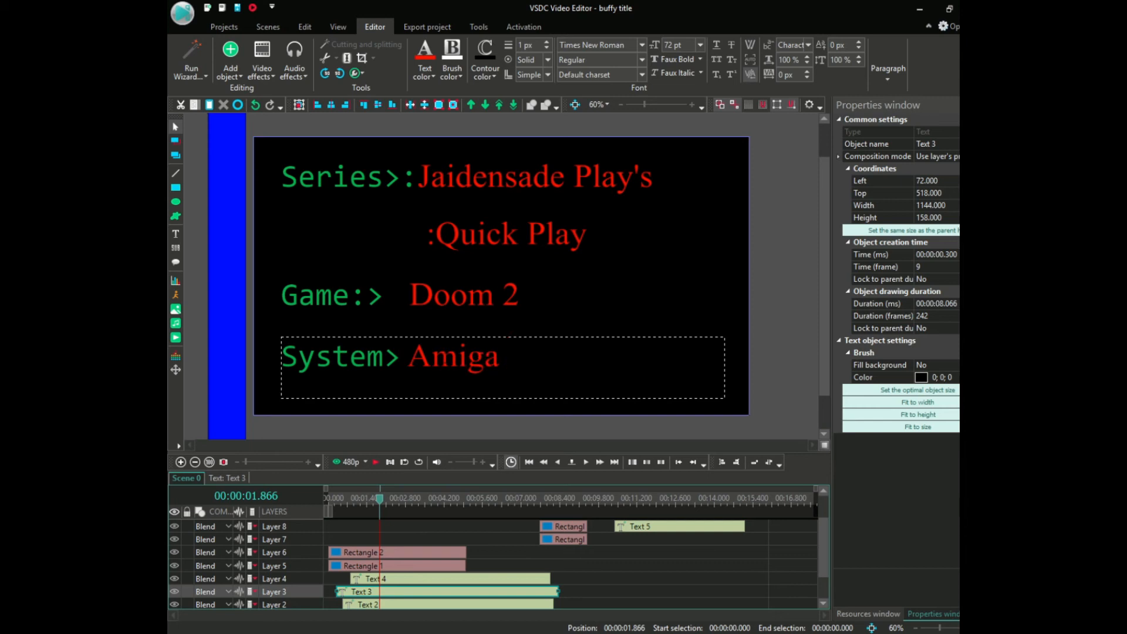
type(" 129")
type("00")
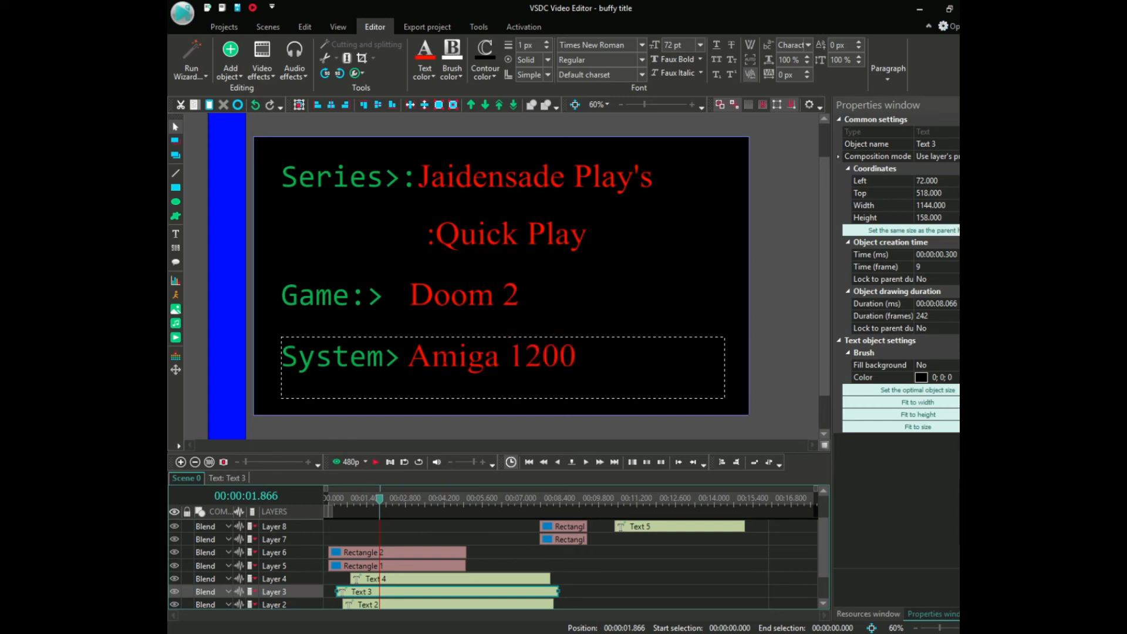
Step: Set the font size of only the words Amiga 1200 in the System line to 96 pt
key("shift+Left")
key("shift+Left")
key("shift+Left")
key("shift+Left")
key("shift+Left")
key("shift+Left")
key("shift+Left")
key("shift+Left")
key("shift+Left")
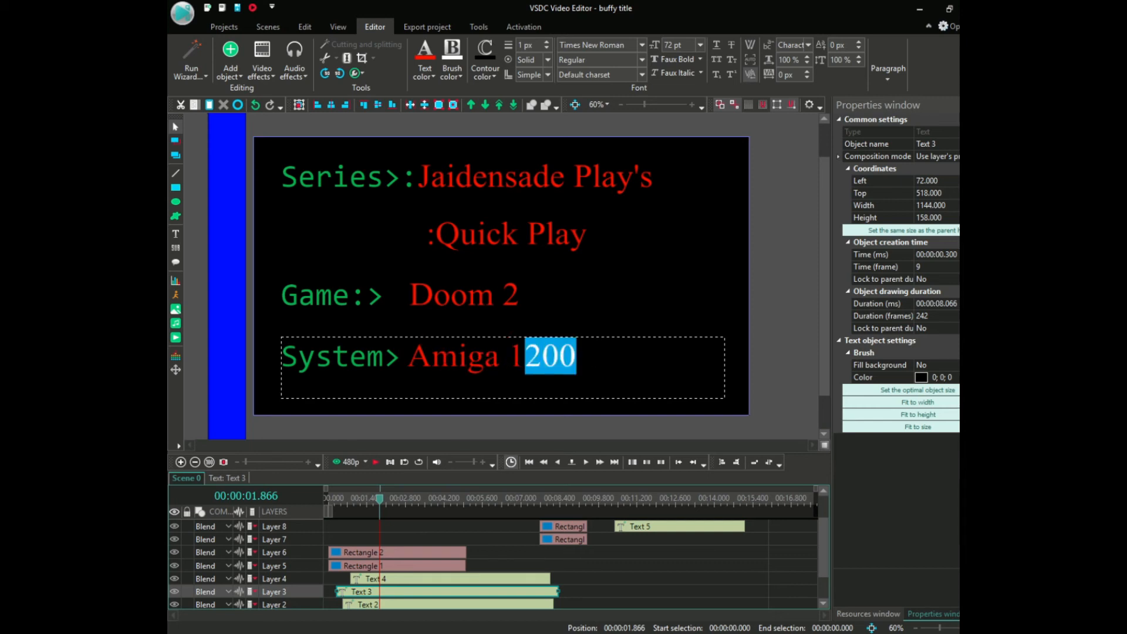
key("shift+Left")
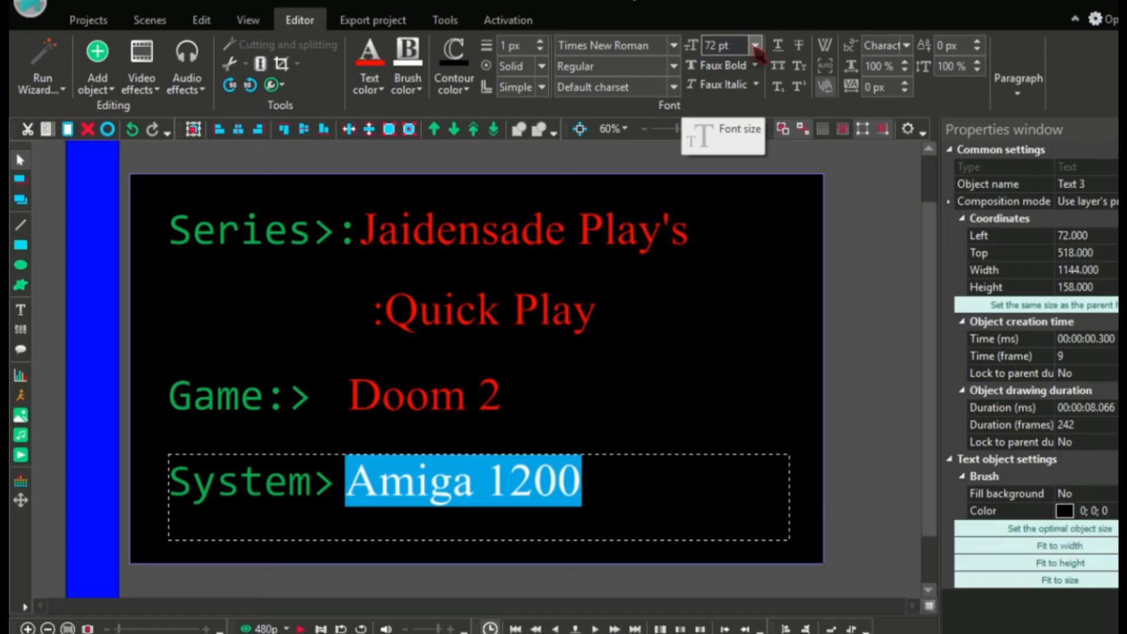
left_click(700, 47)
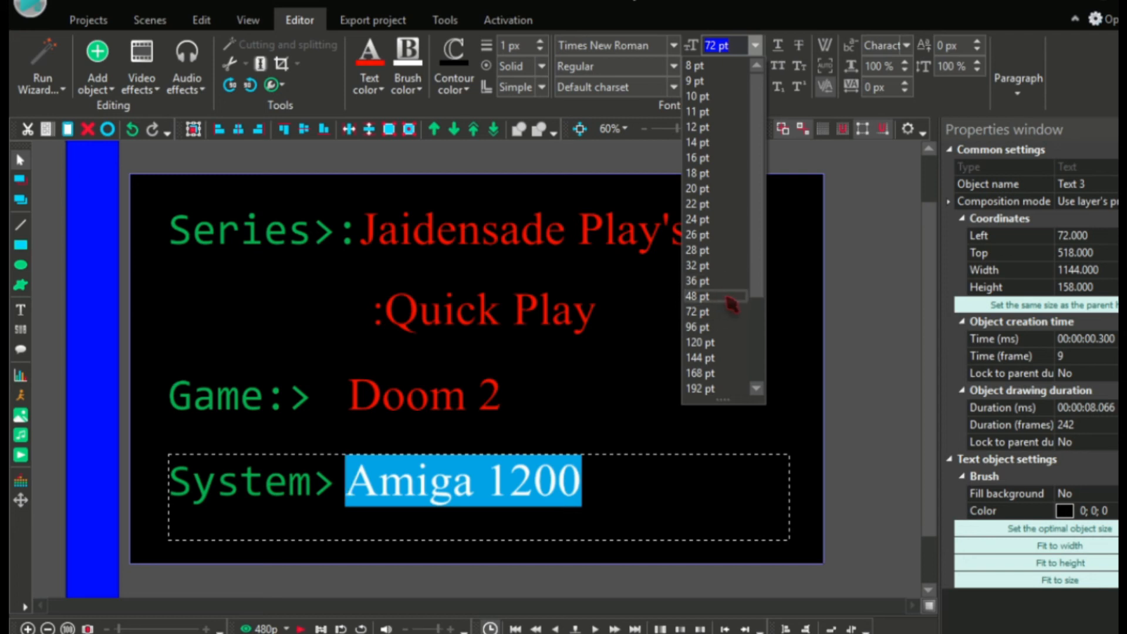
left_click(730, 327)
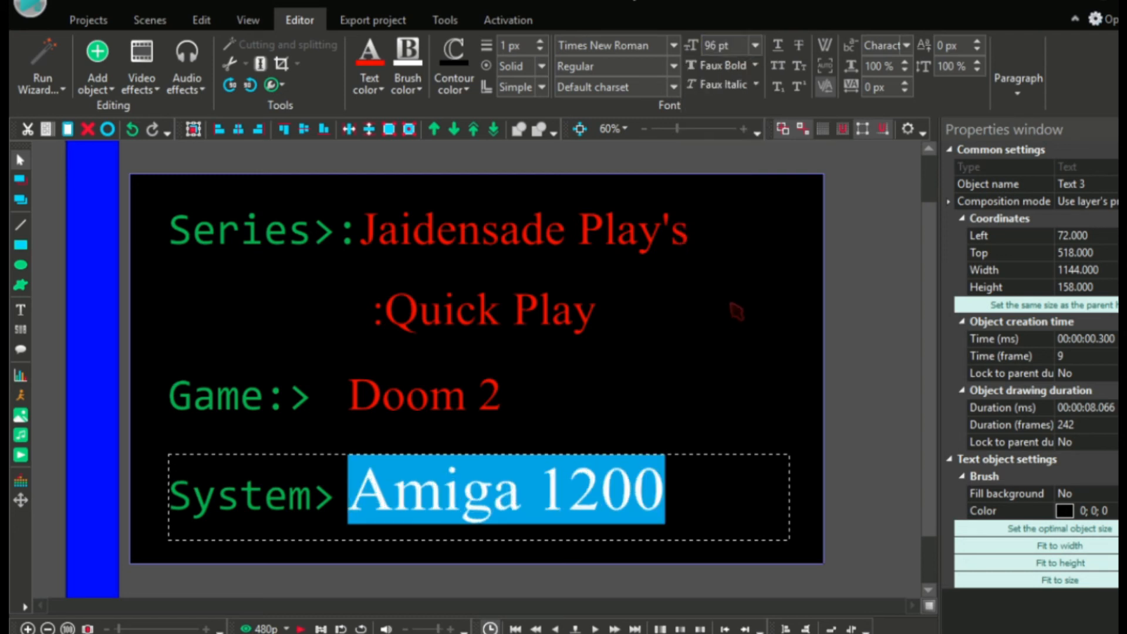
Step: Try the Segoe UI Semibold and Segoe Script fonts on the words Amiga 1200
left_click(673, 46)
left_click(663, 178)
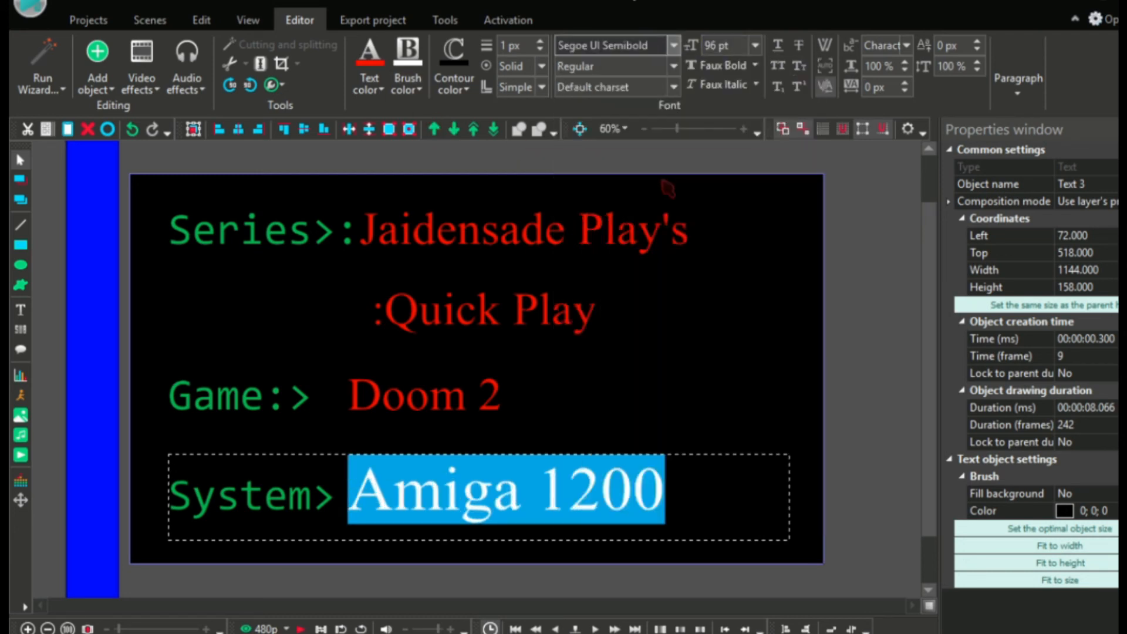
left_click(673, 45)
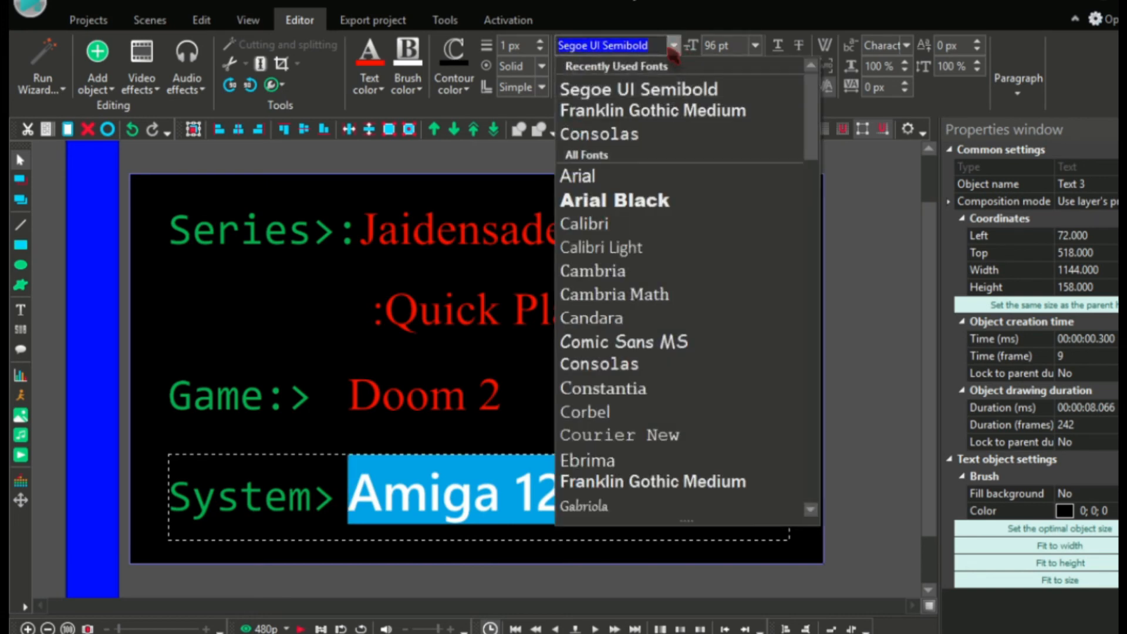
left_click(673, 45)
left_click(673, 46)
left_click_drag(812, 136, 818, 379)
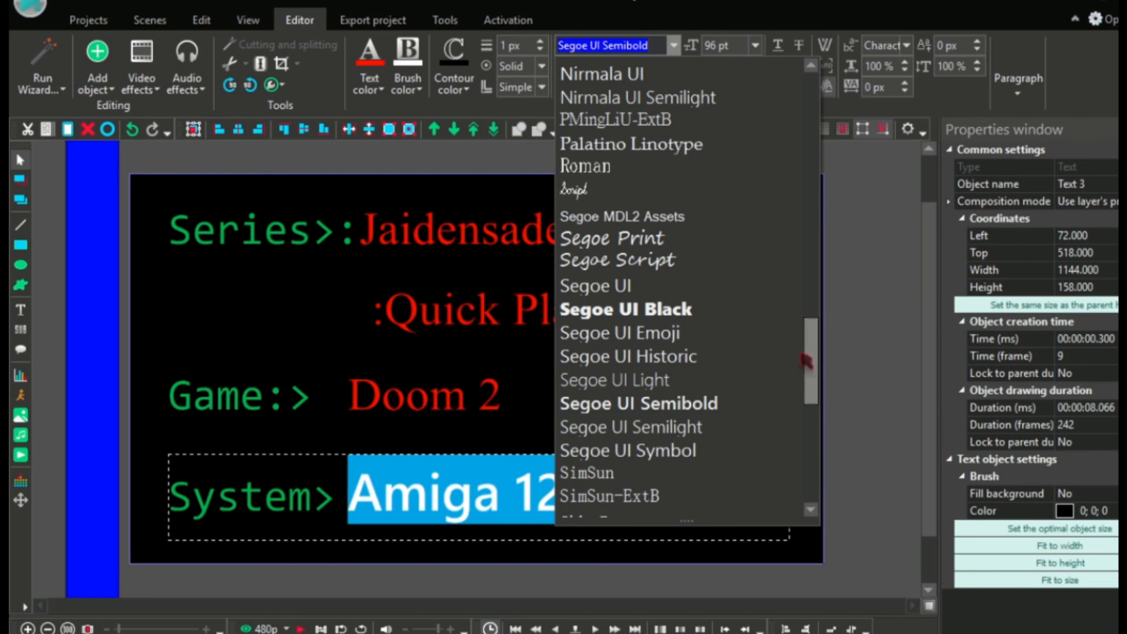
left_click(616, 260)
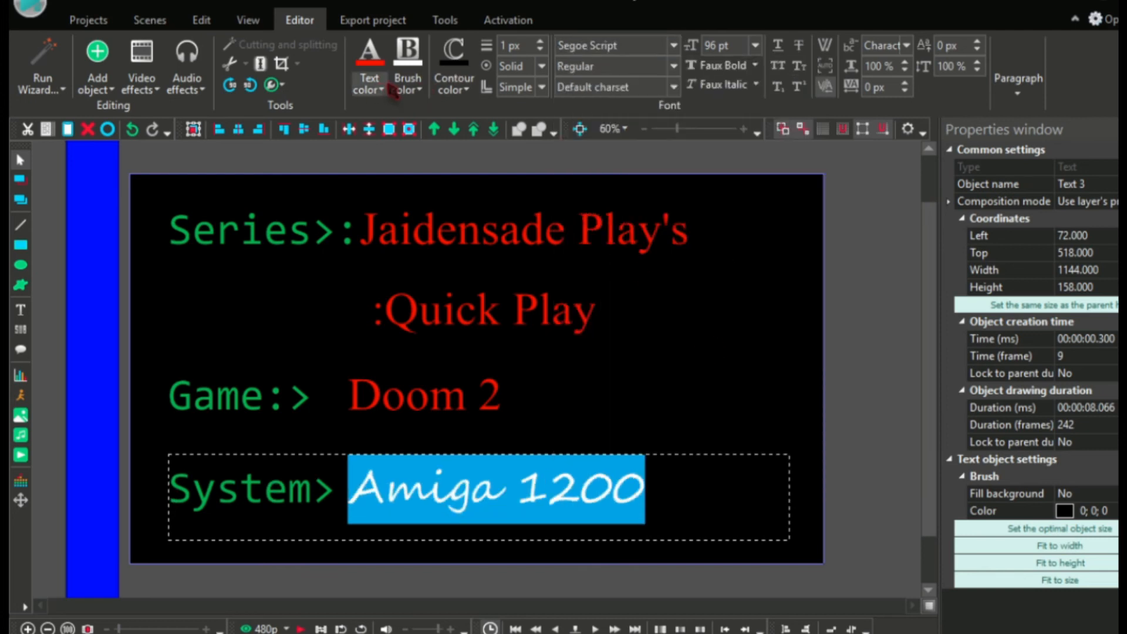
Step: Color the words Amiga 1200 with an olive green shade from the Office color theme
left_click(379, 90)
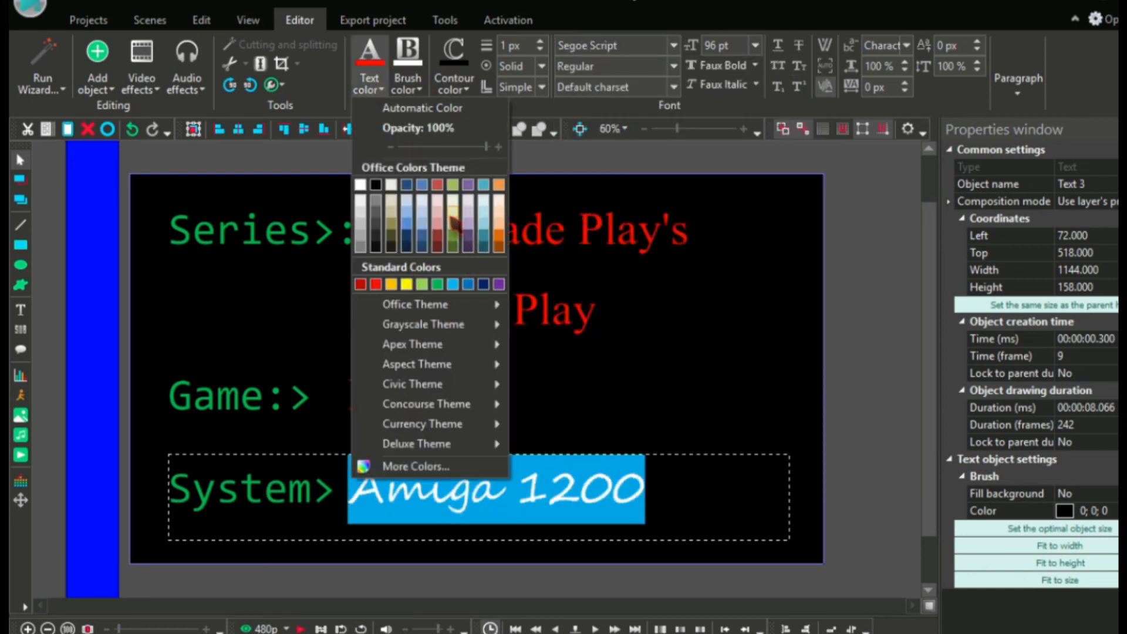
left_click(455, 238)
left_click(688, 464)
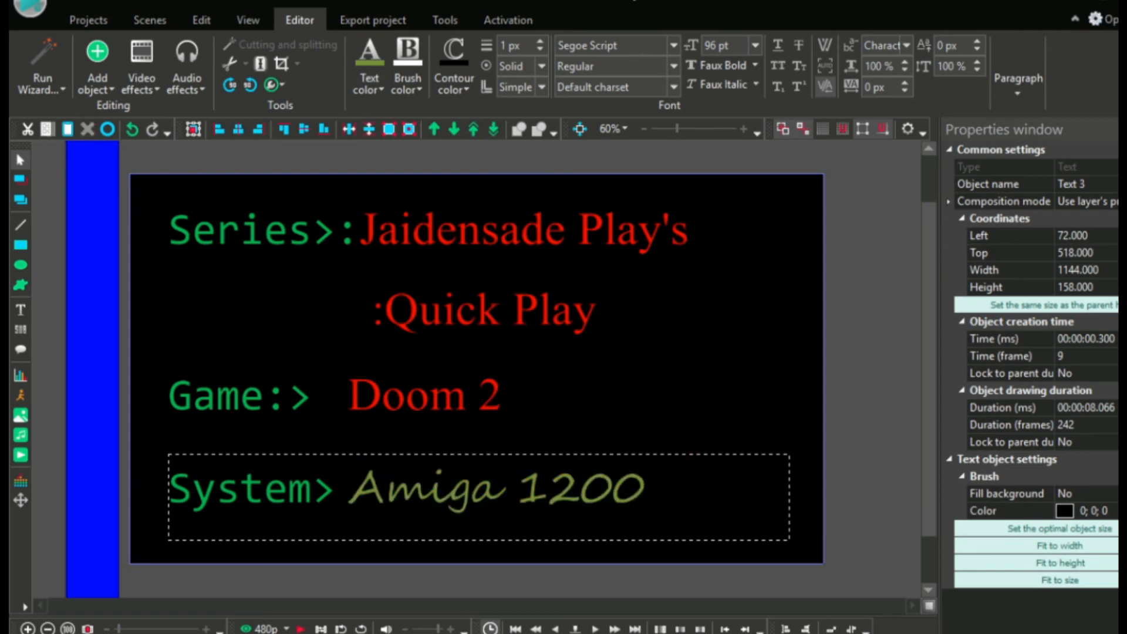
Step: Give the words Amiga 1200 a red contour and finish editing the text
left_click_drag(646, 484, 347, 487)
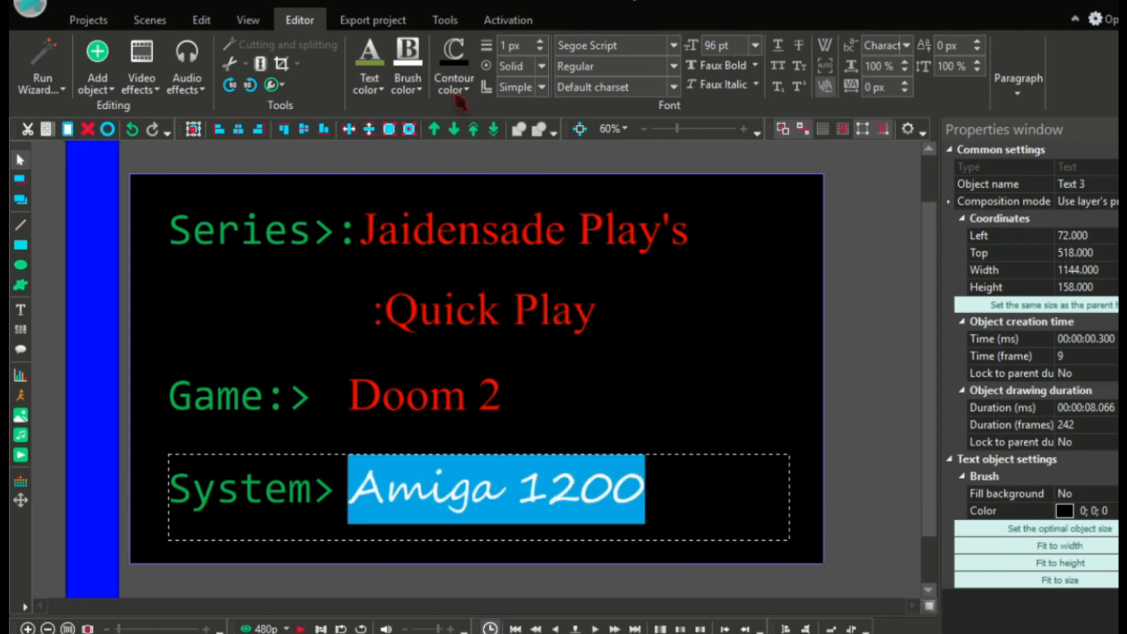
left_click(465, 88)
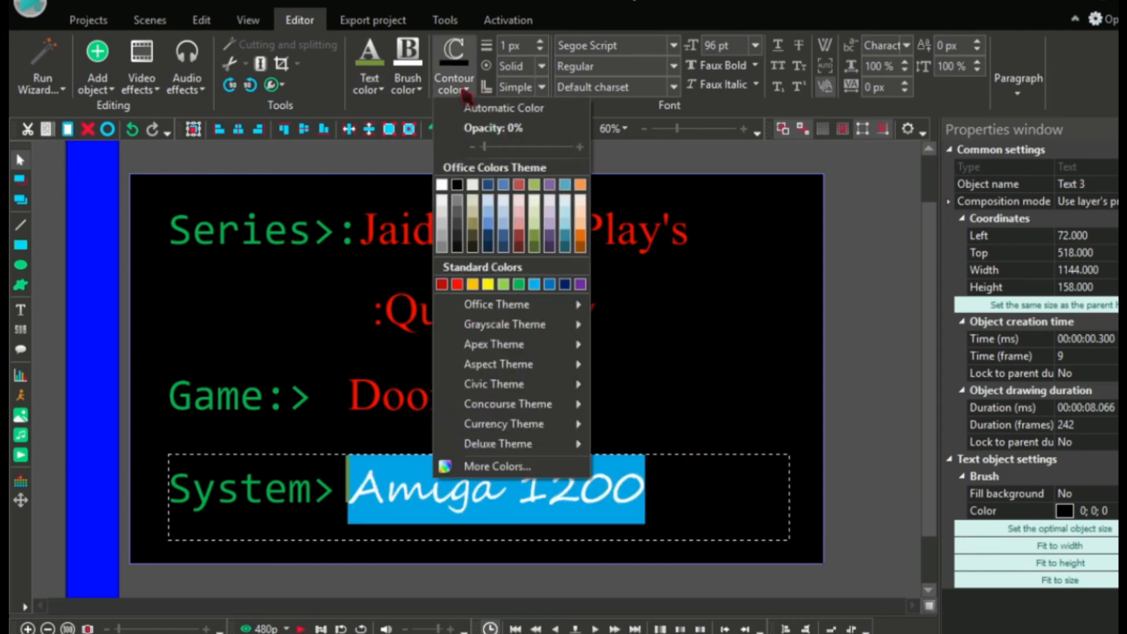
left_click(452, 283)
left_click(819, 568)
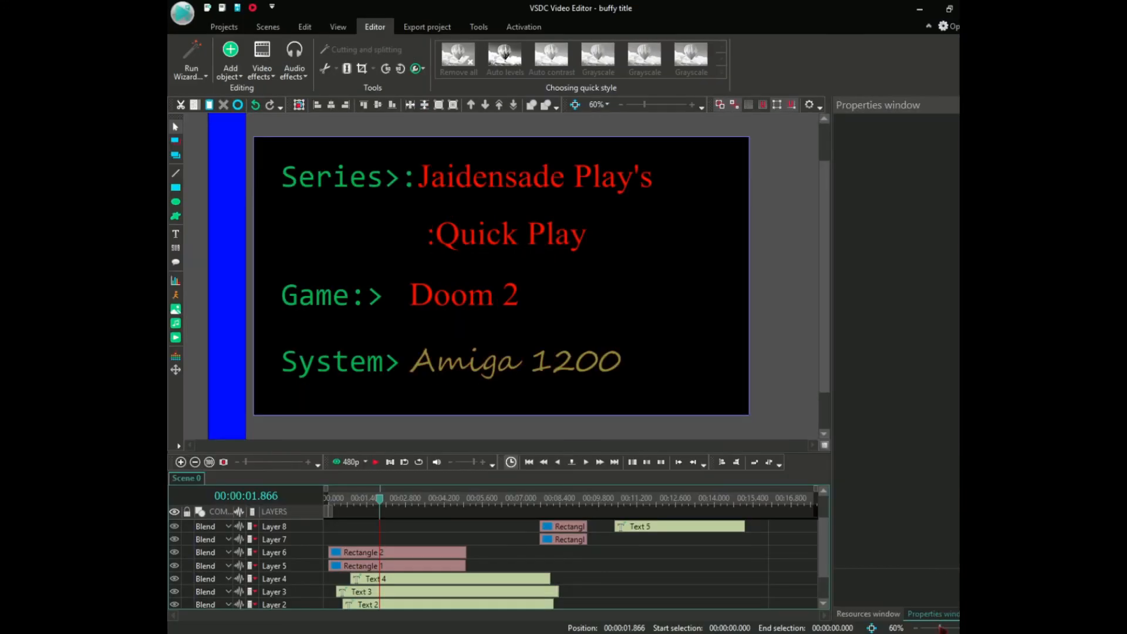
Step: Reopen the System line for editing and set the font of Amiga 1200 to Arial Black
left_click(941, 628)
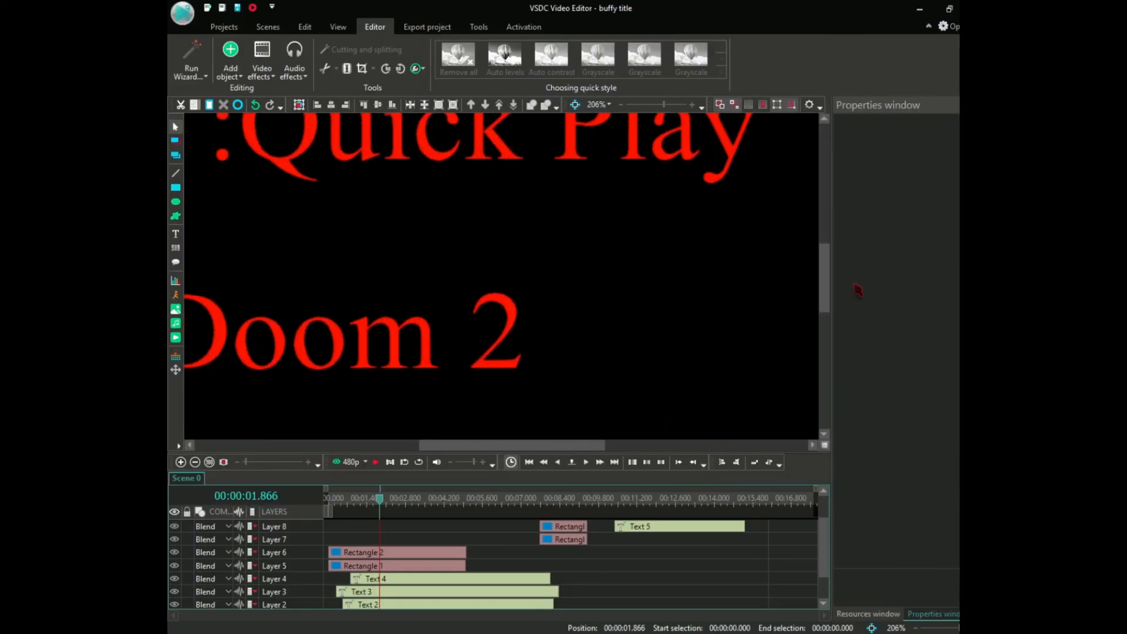
left_click_drag(824, 272, 825, 326)
scroll(687, 376, "down", 10)
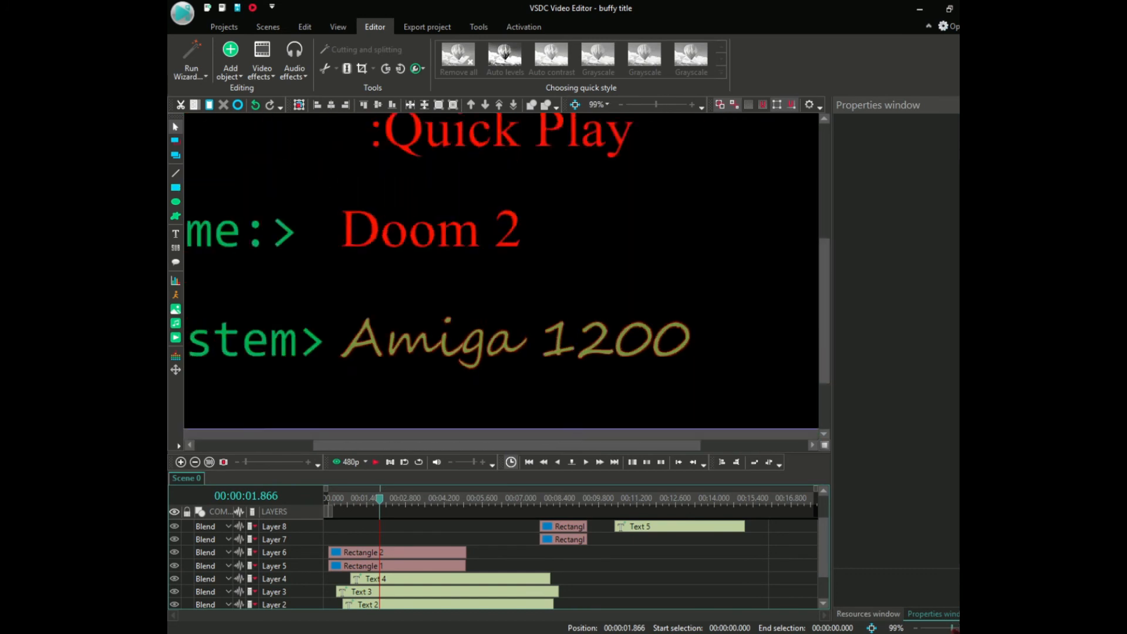
left_click(616, 348)
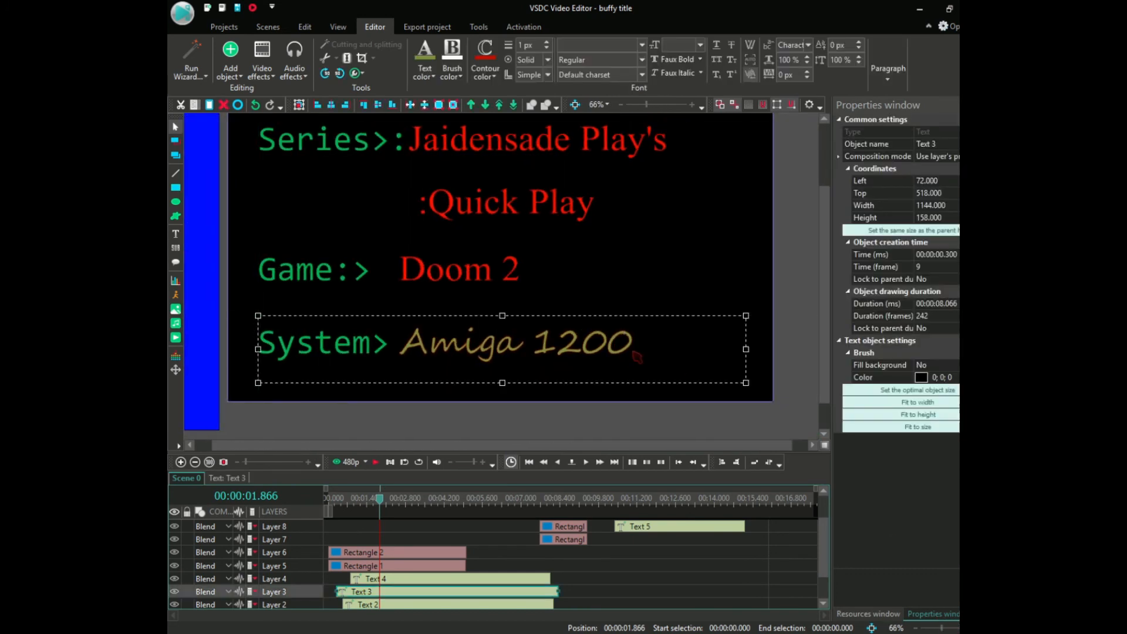
right_click(635, 352)
left_click(675, 61)
left_click_drag(633, 345, 400, 343)
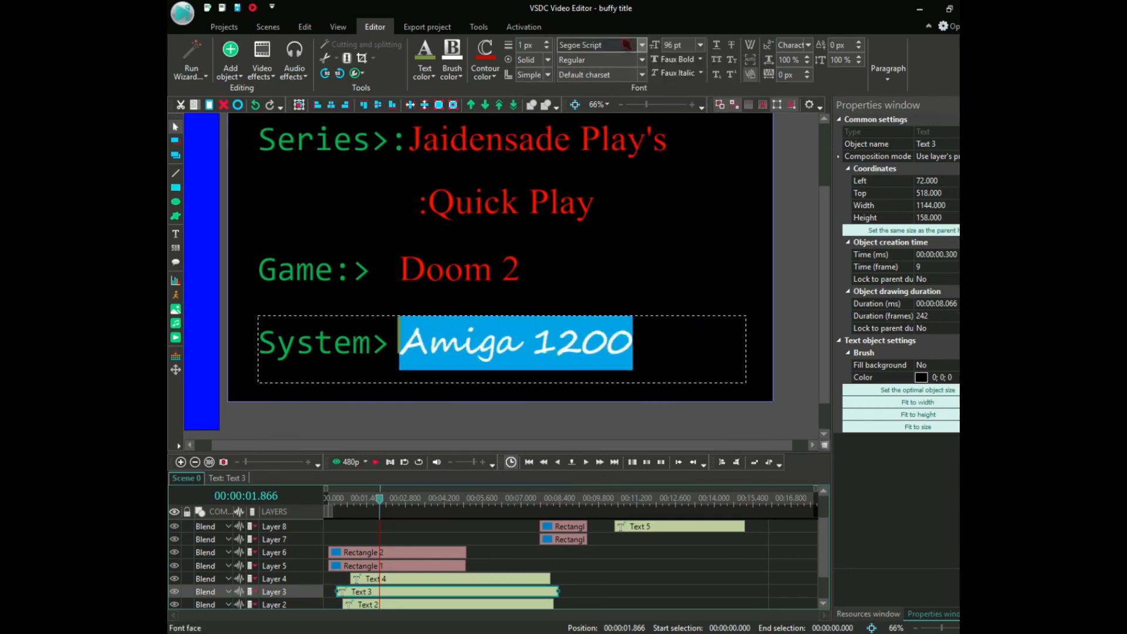
left_click(643, 46)
left_click(595, 157)
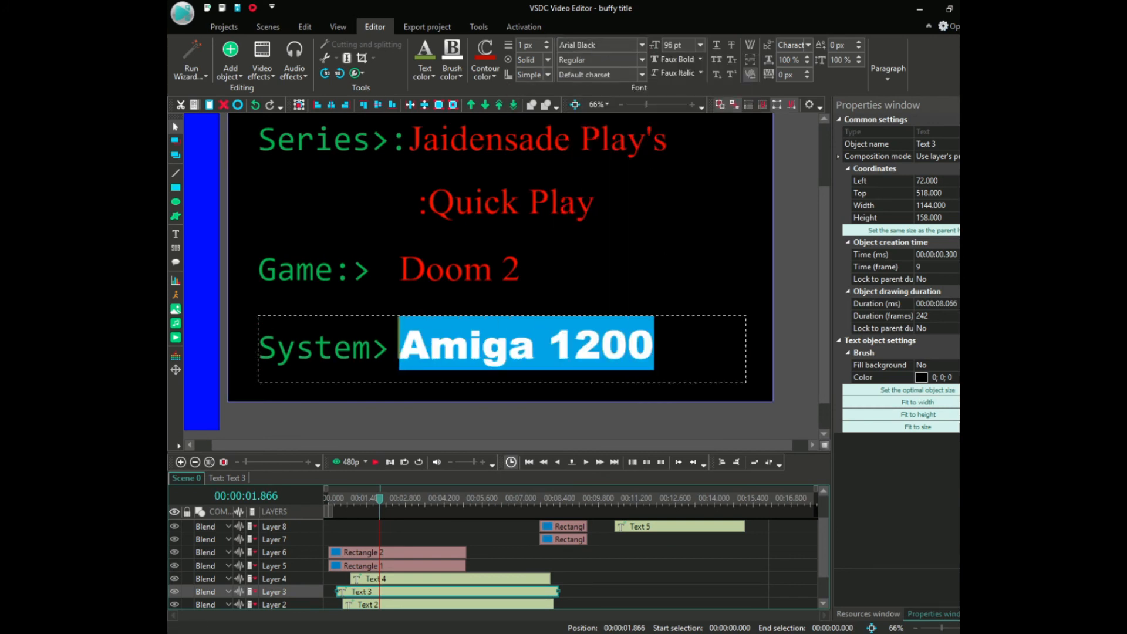
Step: Apply a red contour and a pale orange text color to the words Amiga 1200
left_click_drag(653, 346, 398, 346)
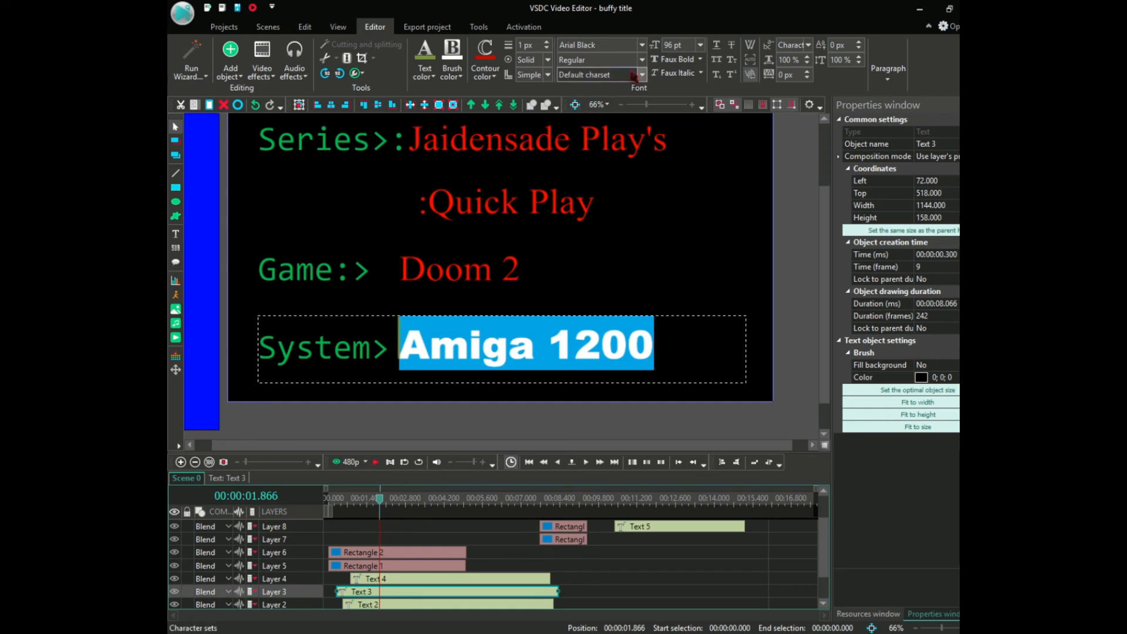
left_click(501, 78)
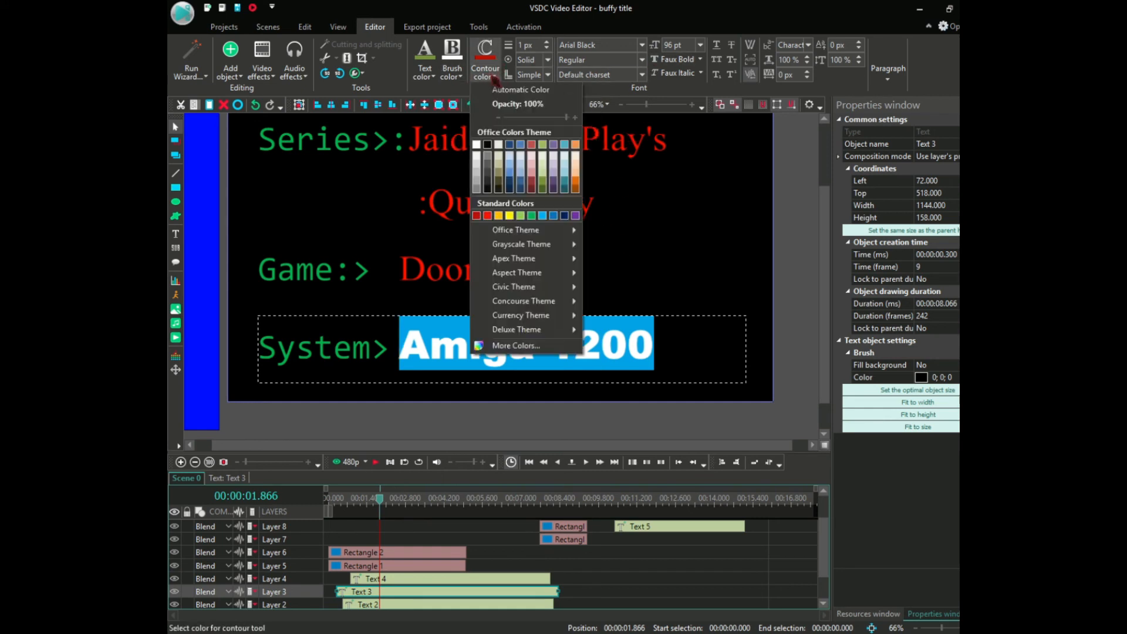
left_click(495, 216)
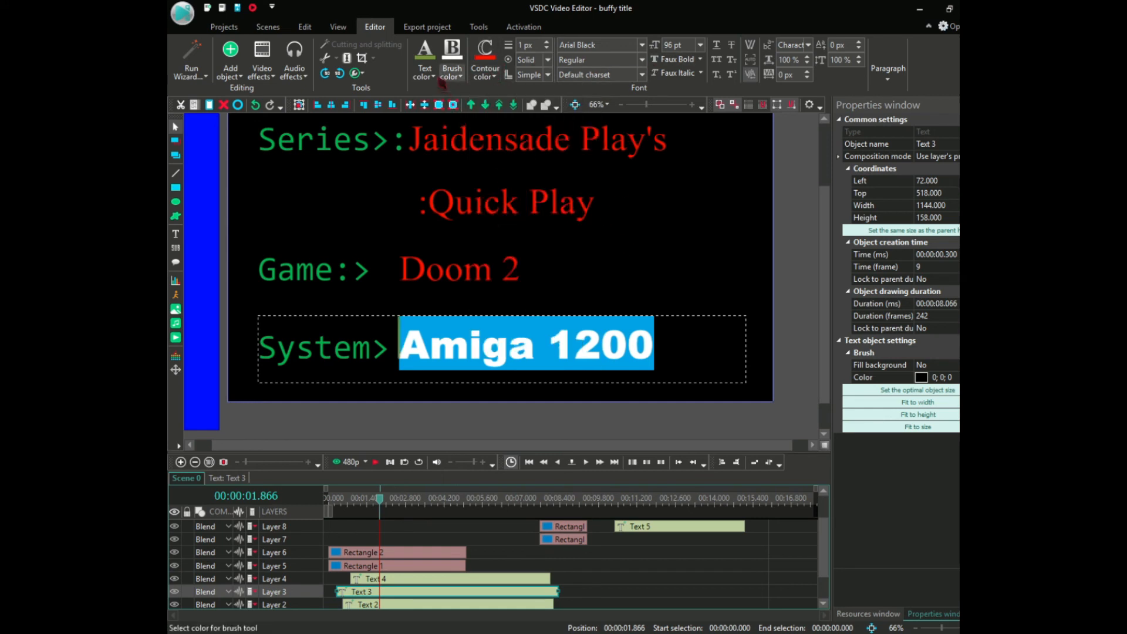
left_click(429, 75)
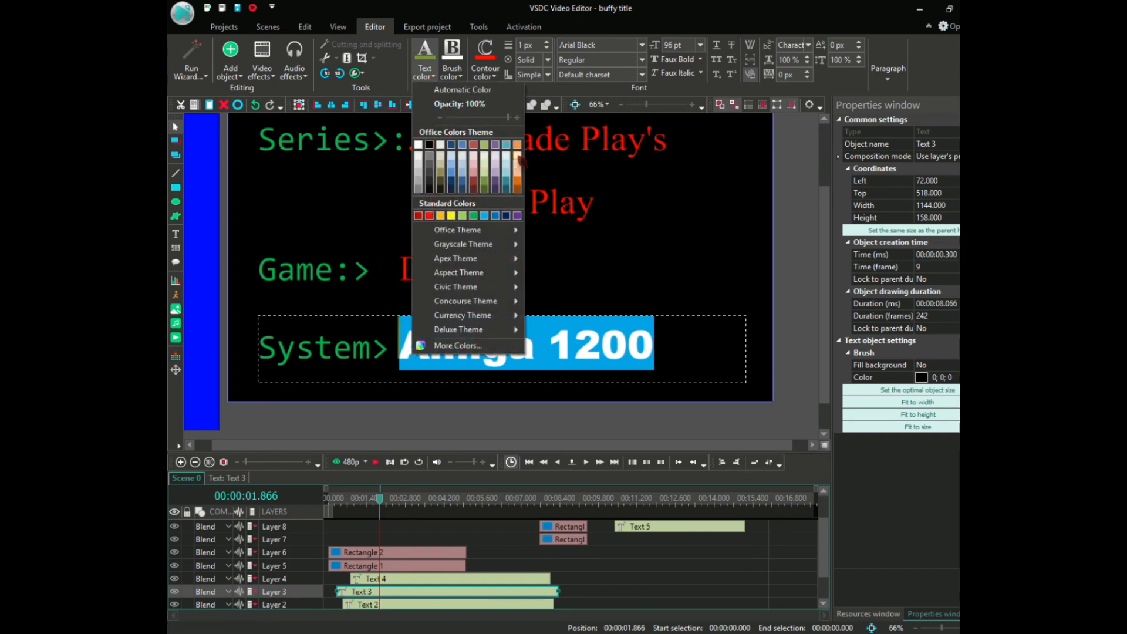
left_click(517, 157)
left_click(627, 345)
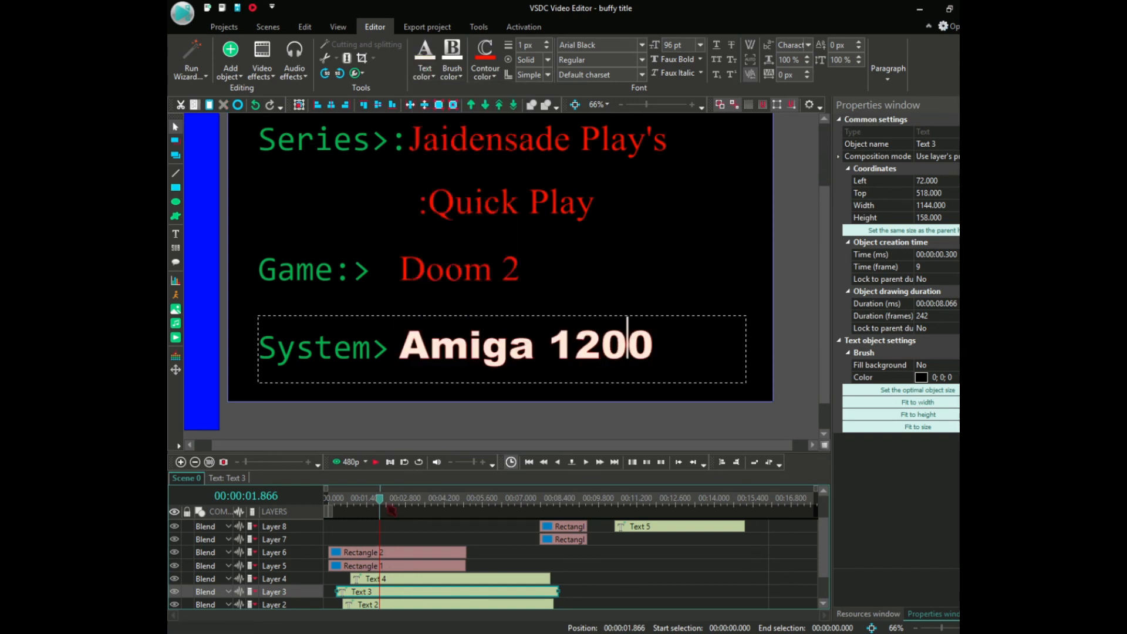
Step: Play the whole title sequence from 0 s through the final closing wipe and stop playback
left_click_drag(379, 500, 326, 505)
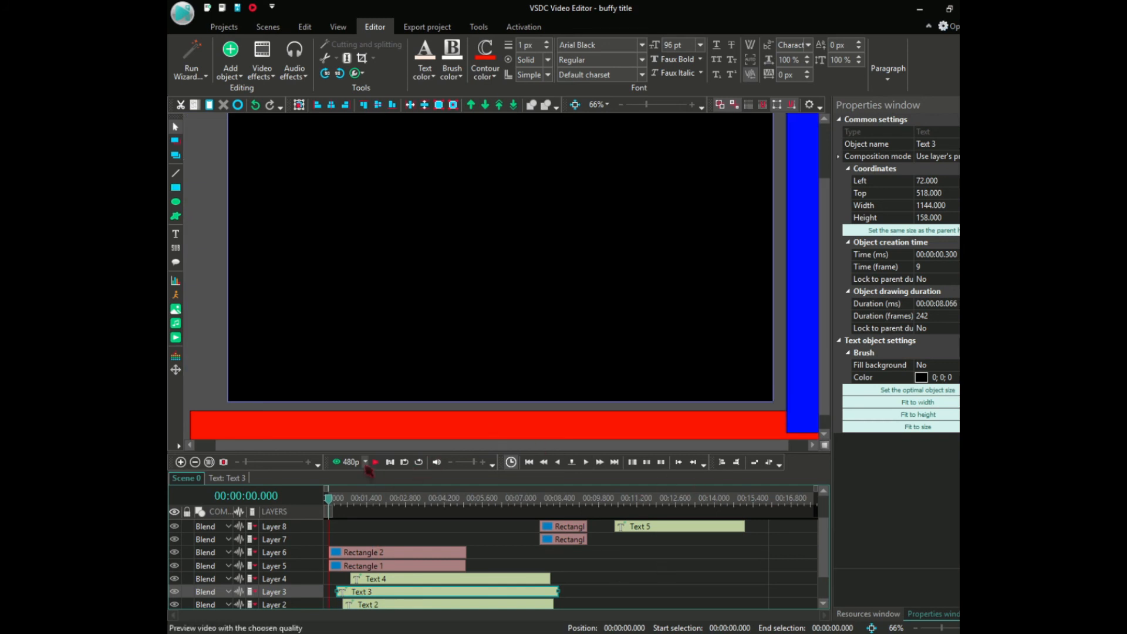
left_click(376, 462)
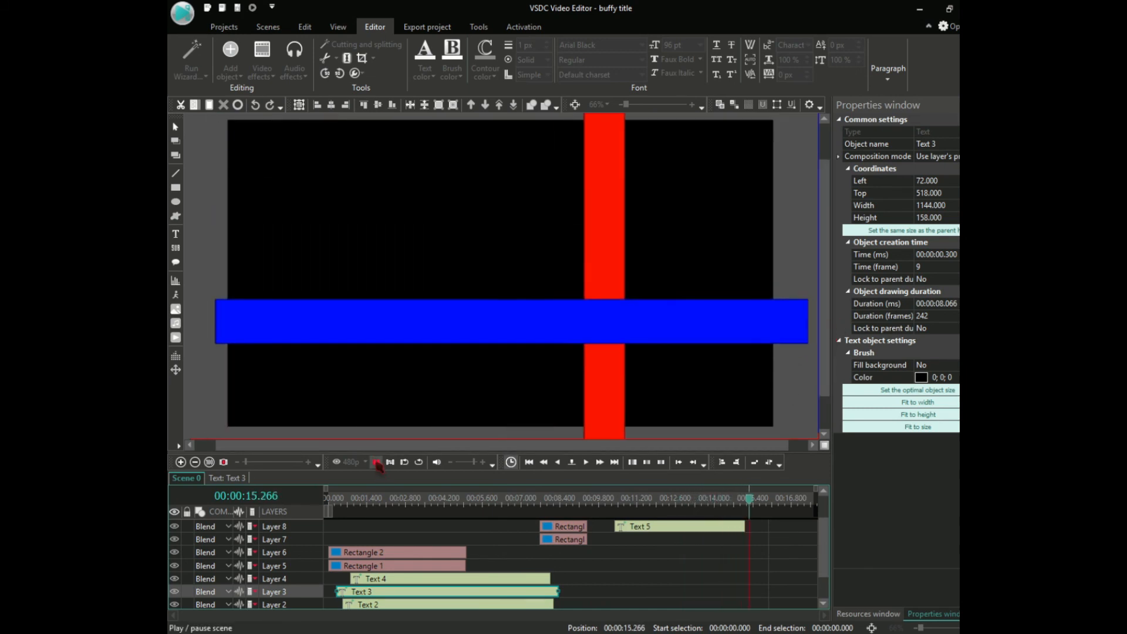
left_click(377, 463)
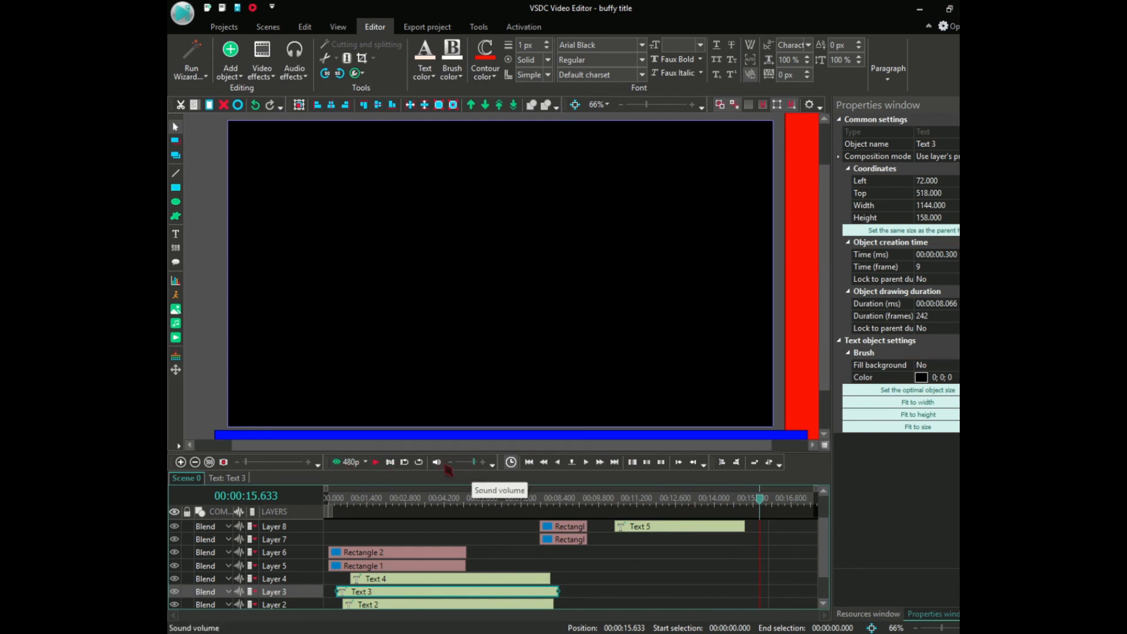
Step: Open the program's activation information, scroll the licence agreement to its Product License section, and close the window
mouse_move(247, 462)
left_mouse_down()
mouse_move(271, 463)
mouse_move(248, 463)
left_mouse_up()
left_click_drag(824, 536, 832, 510)
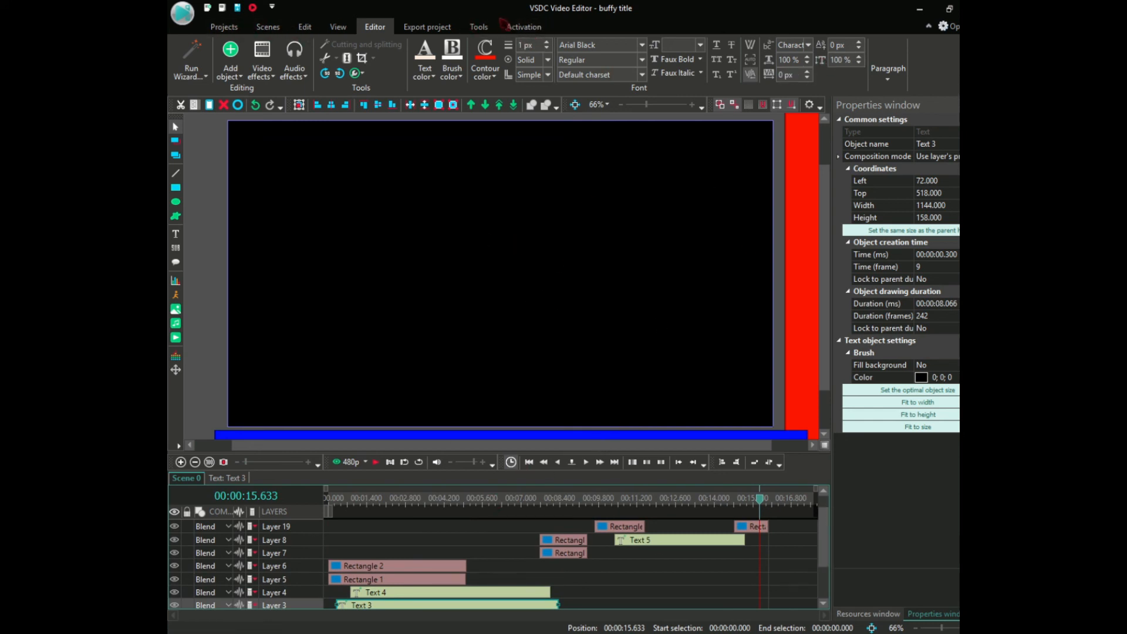
left_click(521, 26)
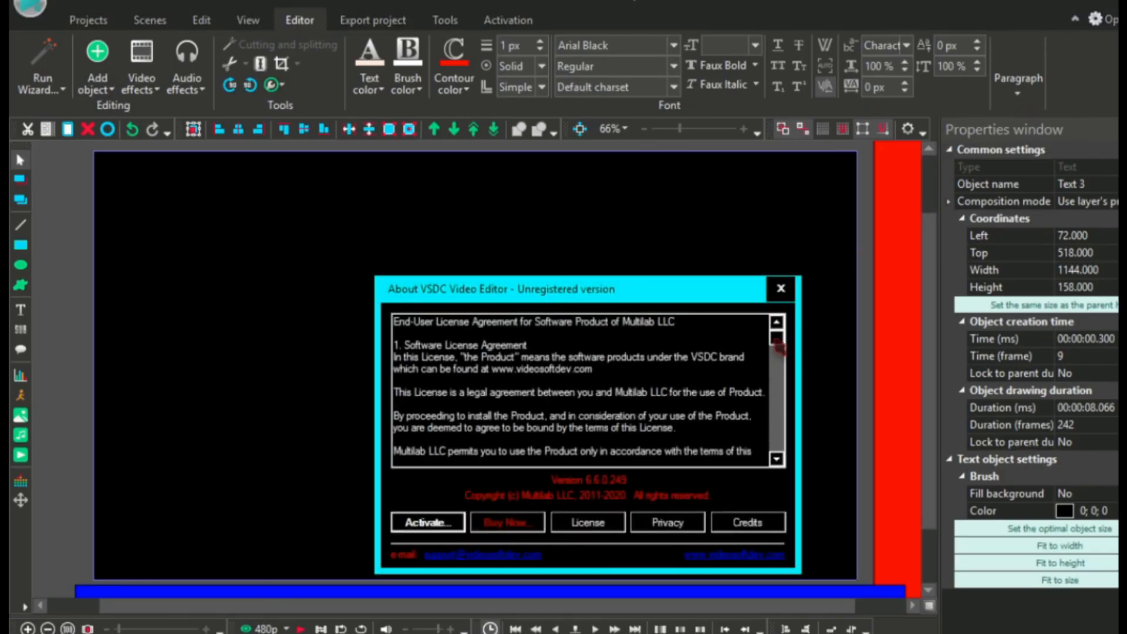
mouse_move(777, 341)
left_mouse_down()
mouse_move(778, 444)
mouse_move(777, 344)
left_mouse_up()
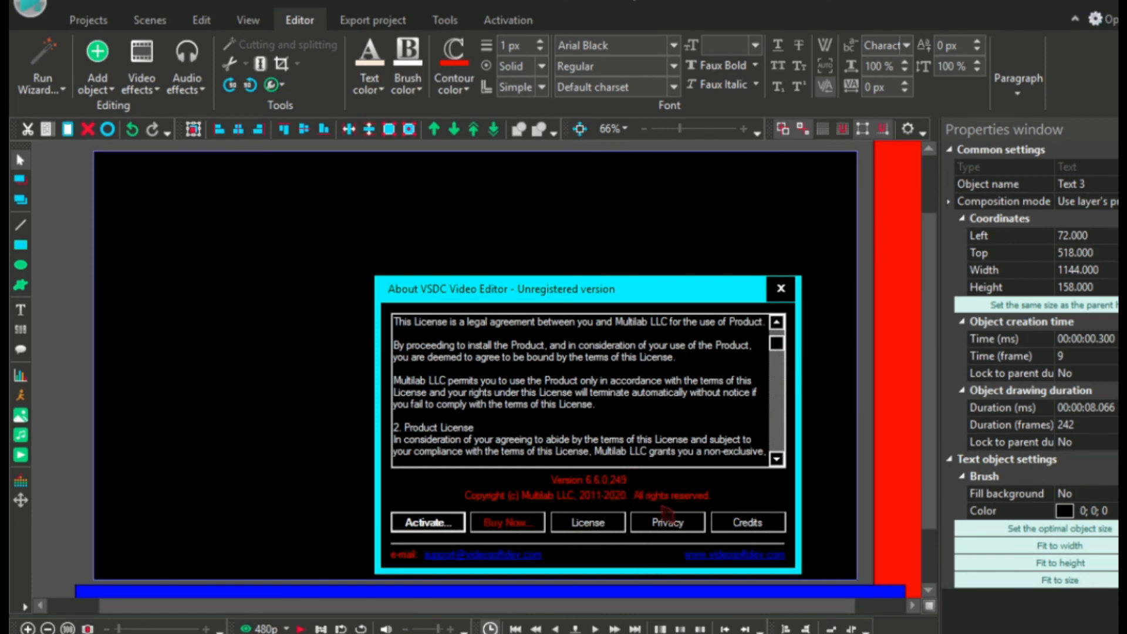
left_click(781, 288)
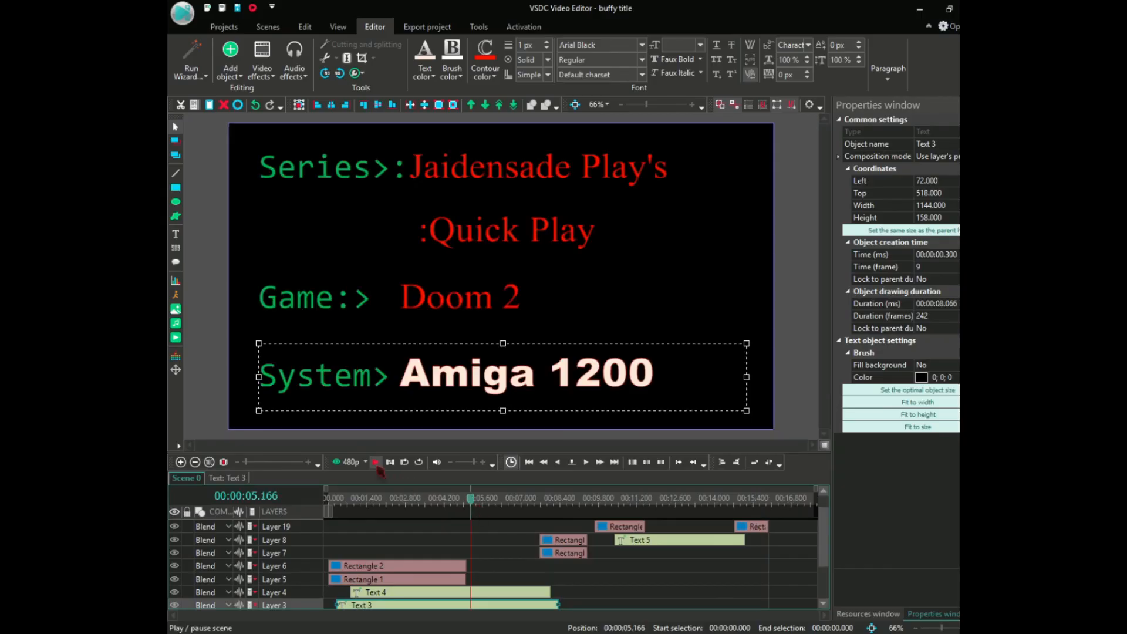
Step: Play the title through the closing wipe and pause at about 9.7 s
left_click(376, 462)
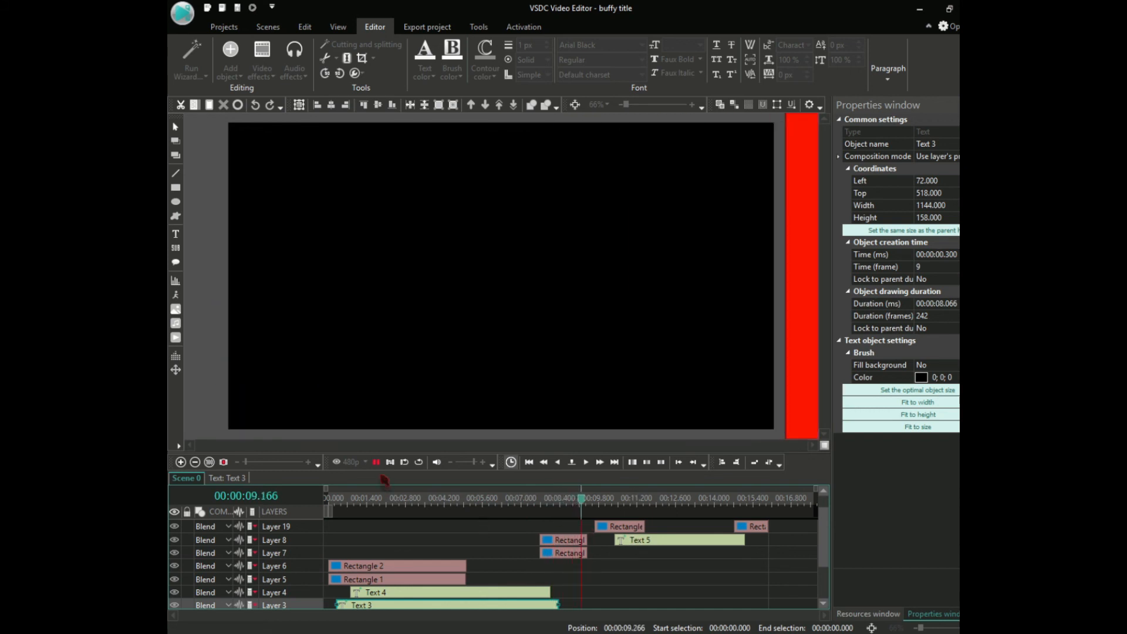
left_click(375, 462)
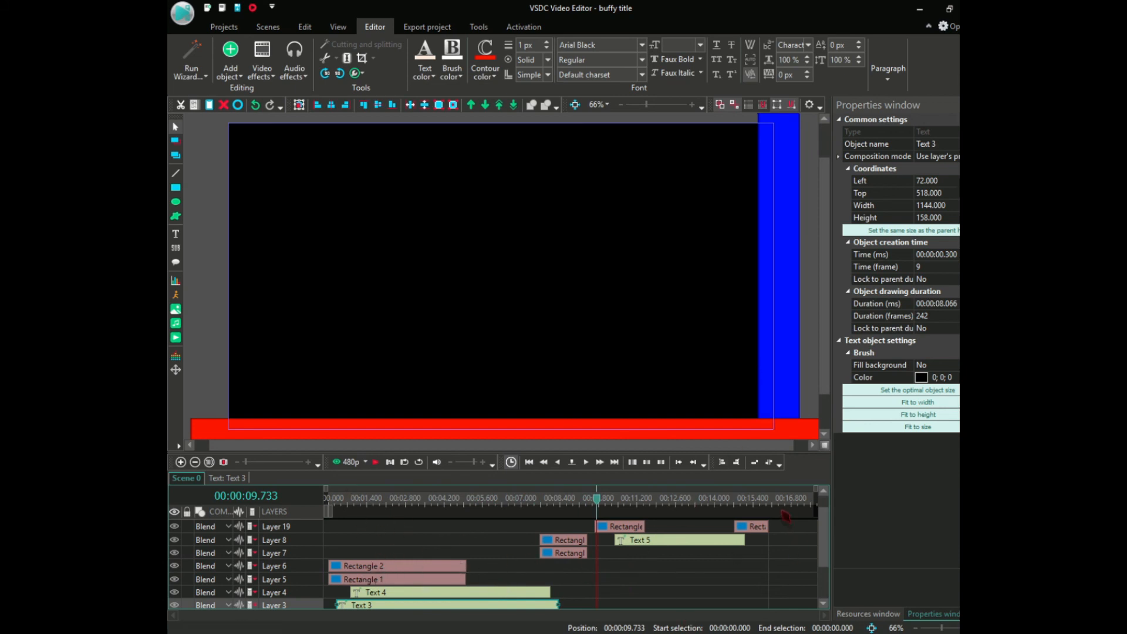
Step: Move the final blue rectangle on Layer 22 to start at 15.966 s, and return it to Layer 22 at 14.733 s
mouse_move(823, 547)
left_mouse_down()
mouse_move(823, 581)
mouse_move(823, 535)
left_mouse_up()
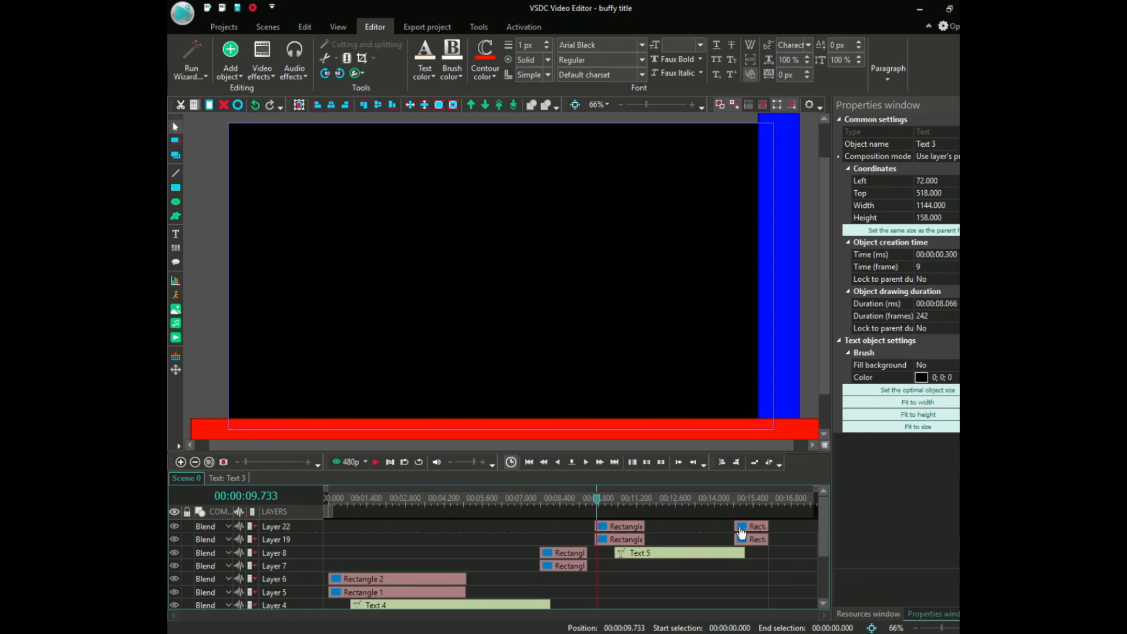
left_click(784, 568)
left_click(757, 531)
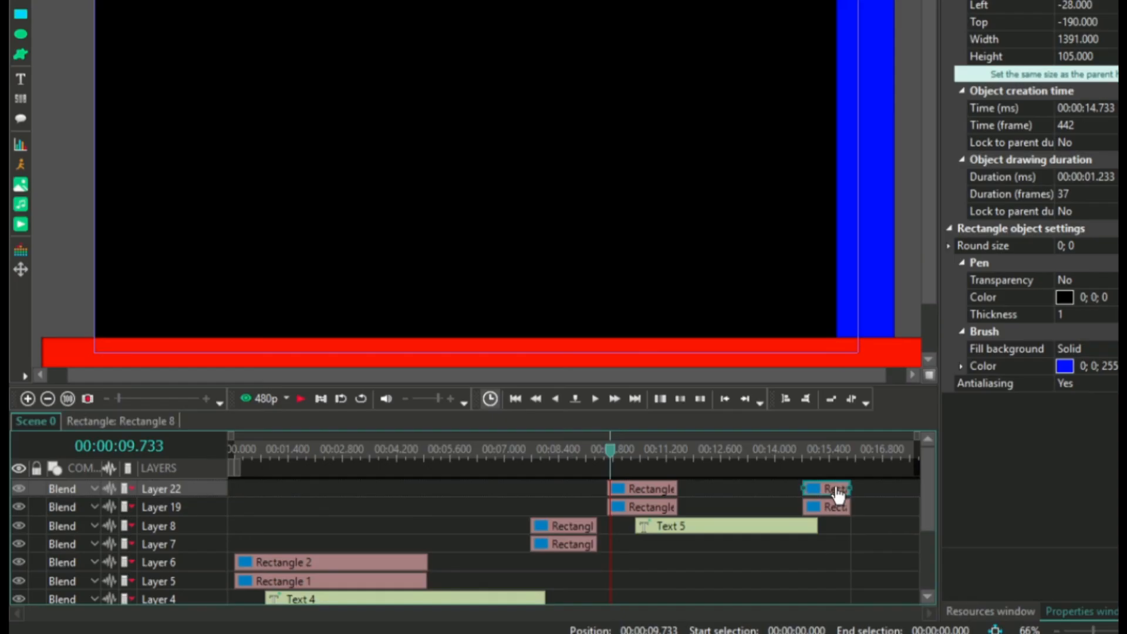
left_click_drag(838, 495, 876, 502)
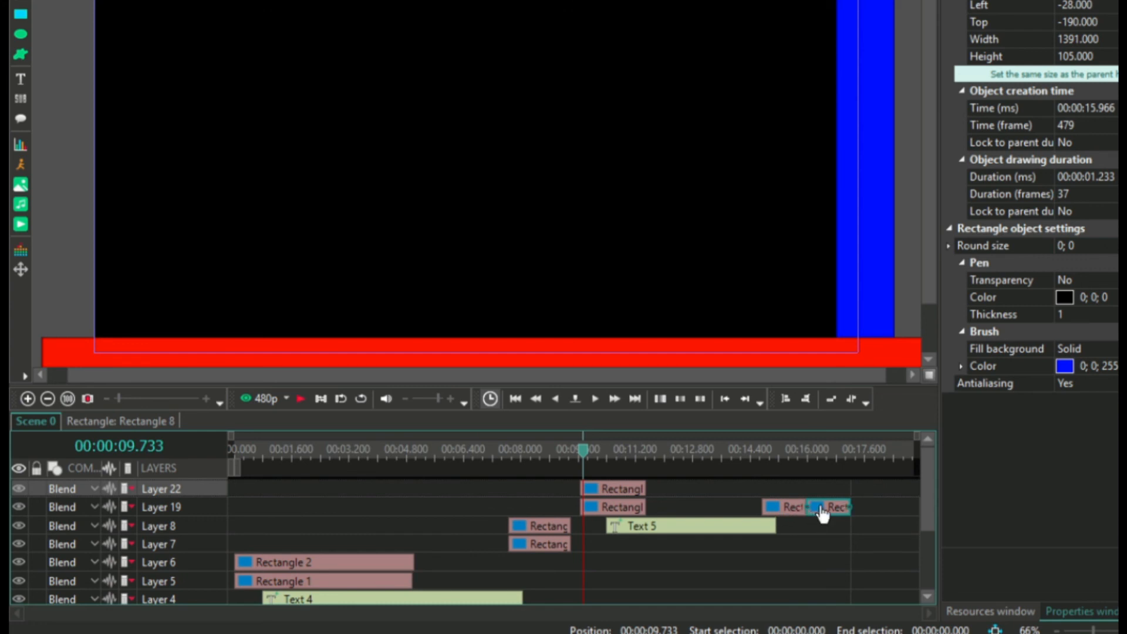
mouse_move(824, 508)
left_mouse_down()
mouse_move(825, 493)
mouse_move(827, 527)
mouse_move(815, 496)
mouse_move(782, 496)
mouse_move(821, 495)
left_mouse_up()
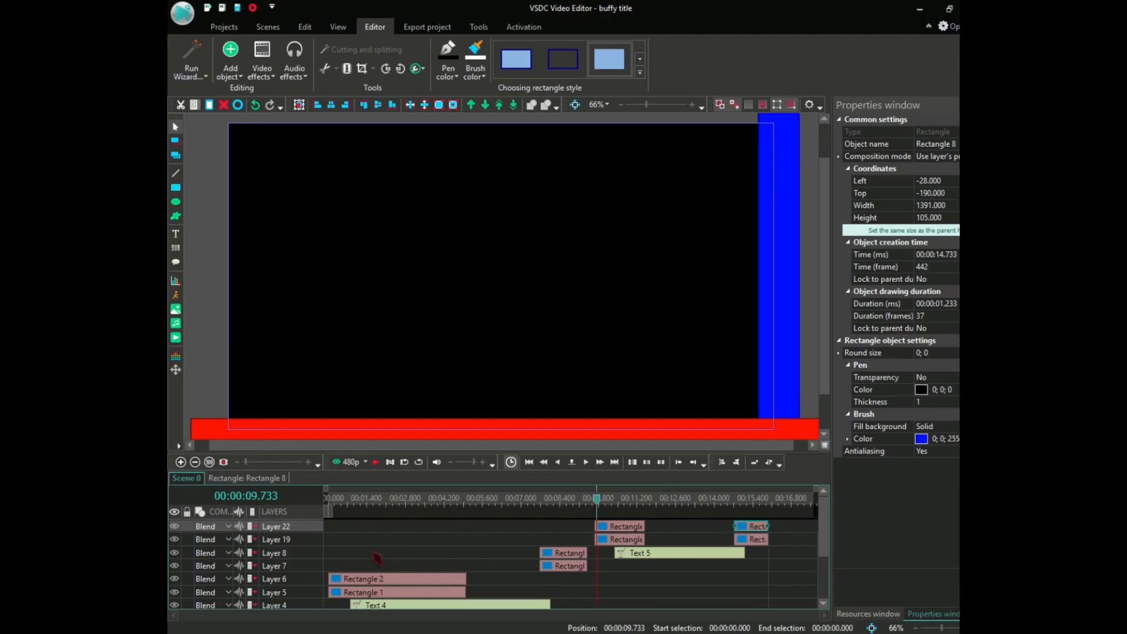
Step: Shorten the red wipe rectangle on Layer 8 to 0.266 s, preview it at 7.8 s, and cut it down to 0.033 s
left_click_drag(824, 526, 825, 566)
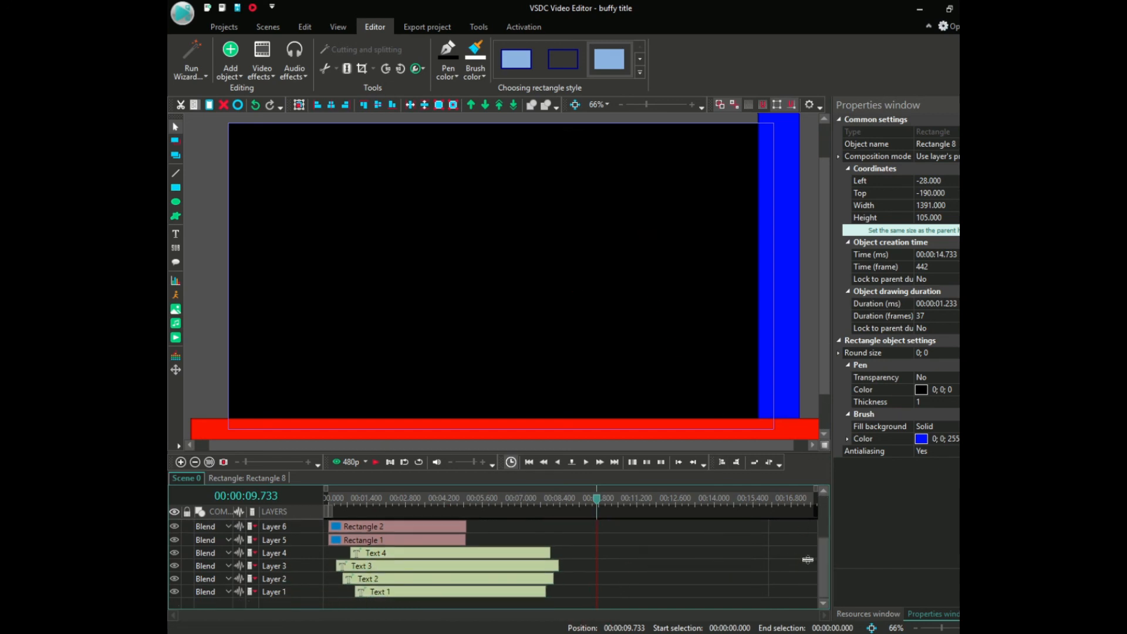
mouse_move(824, 567)
left_mouse_down()
mouse_move(824, 549)
mouse_move(824, 566)
left_mouse_up()
mouse_move(247, 463)
left_mouse_down()
mouse_move(294, 468)
mouse_move(253, 464)
left_mouse_up()
left_click_drag(825, 555, 824, 517)
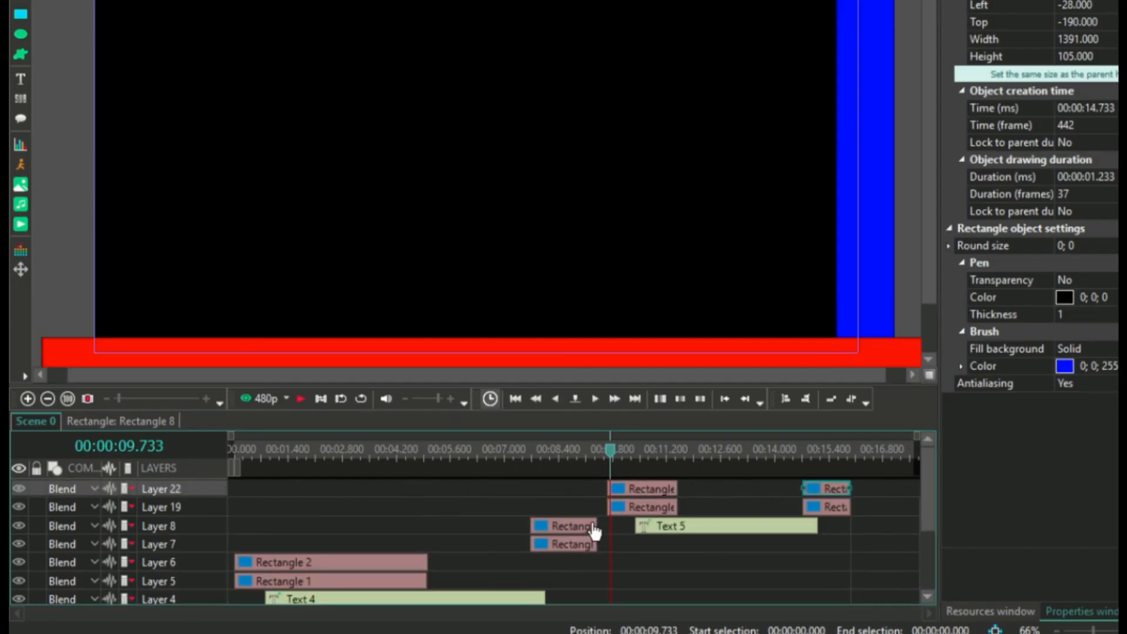
left_click_drag(593, 522, 542, 525)
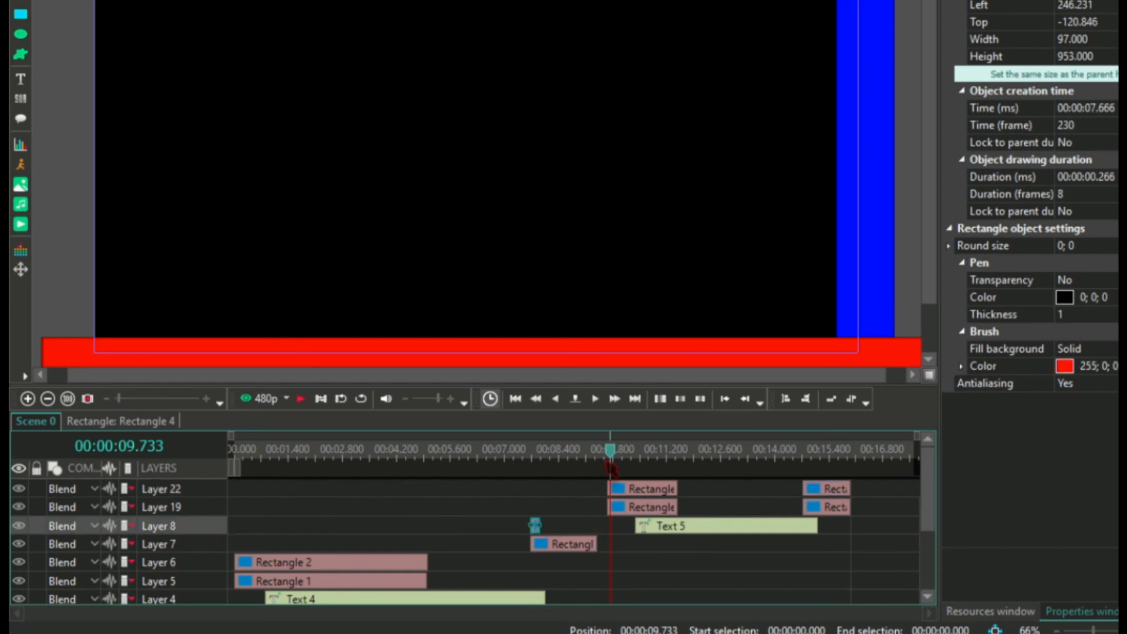
left_click(566, 460)
left_click_drag(566, 461, 535, 458)
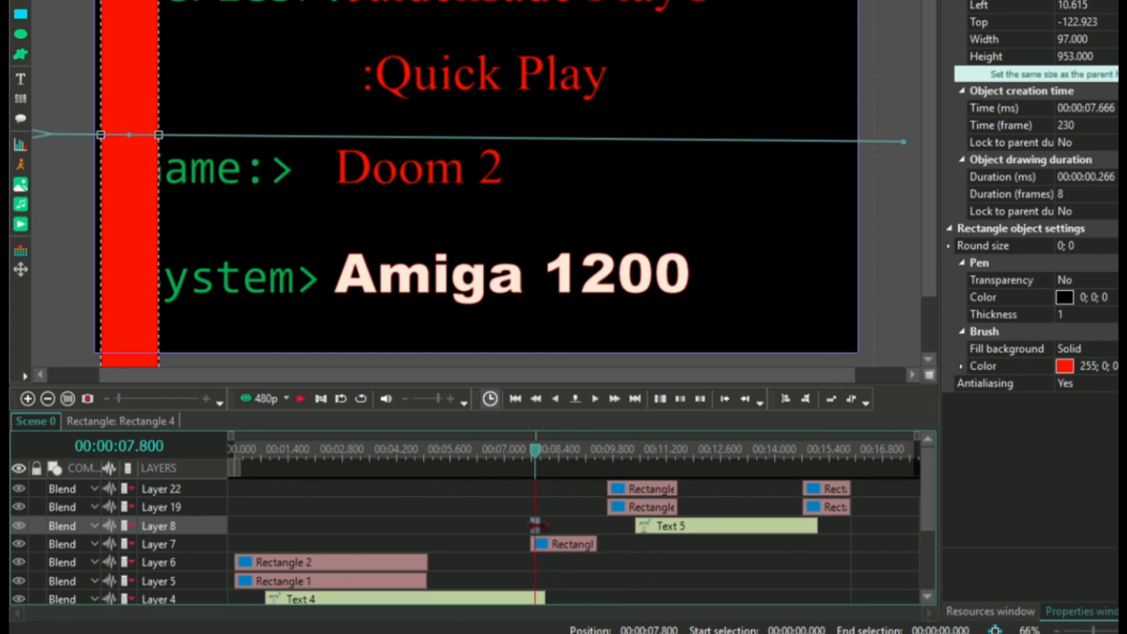
left_click_drag(518, 526, 518, 526)
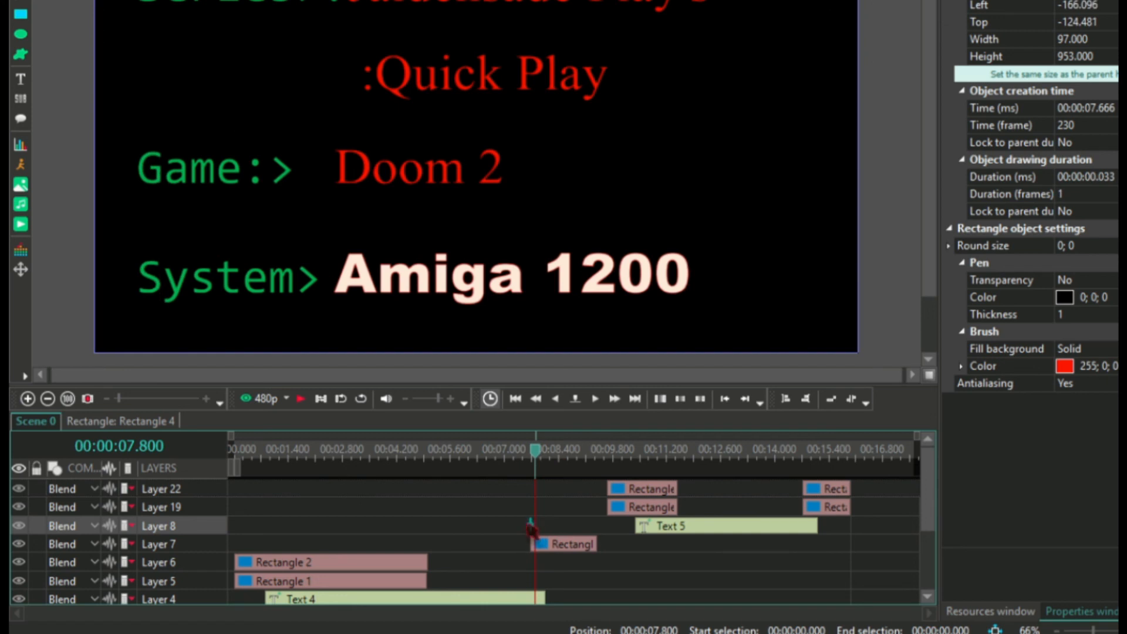
Step: Extend the tiny red wipe rectangle on Layer 8 to 1.733 s, so it ends together with Rectangle 3
left_click(532, 527)
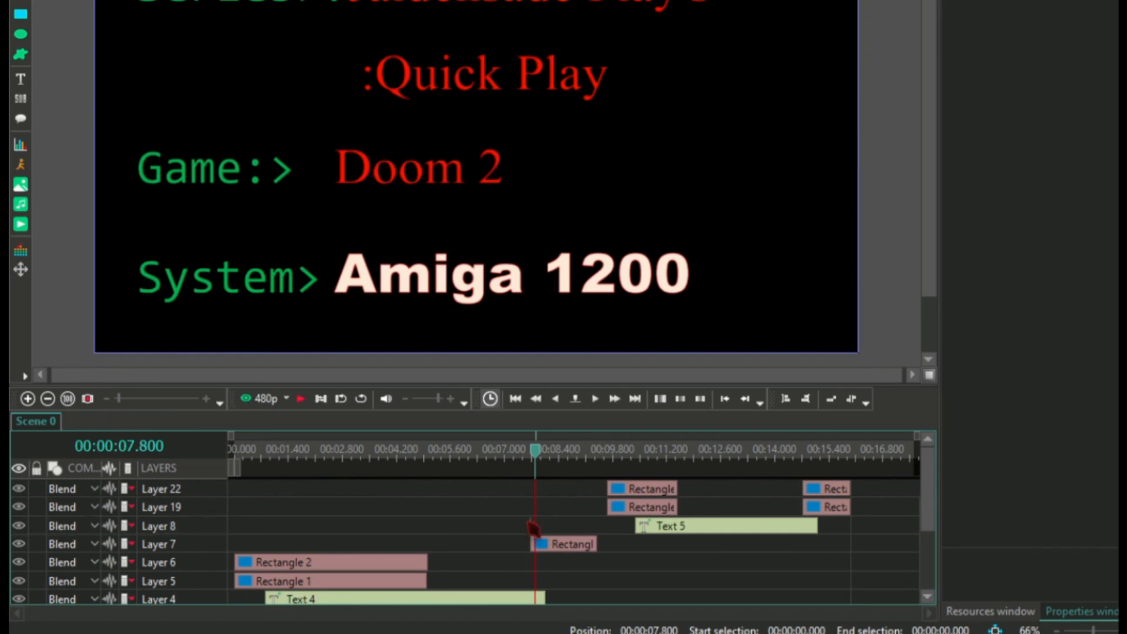
left_click(530, 524)
left_click(532, 526)
left_click(531, 526)
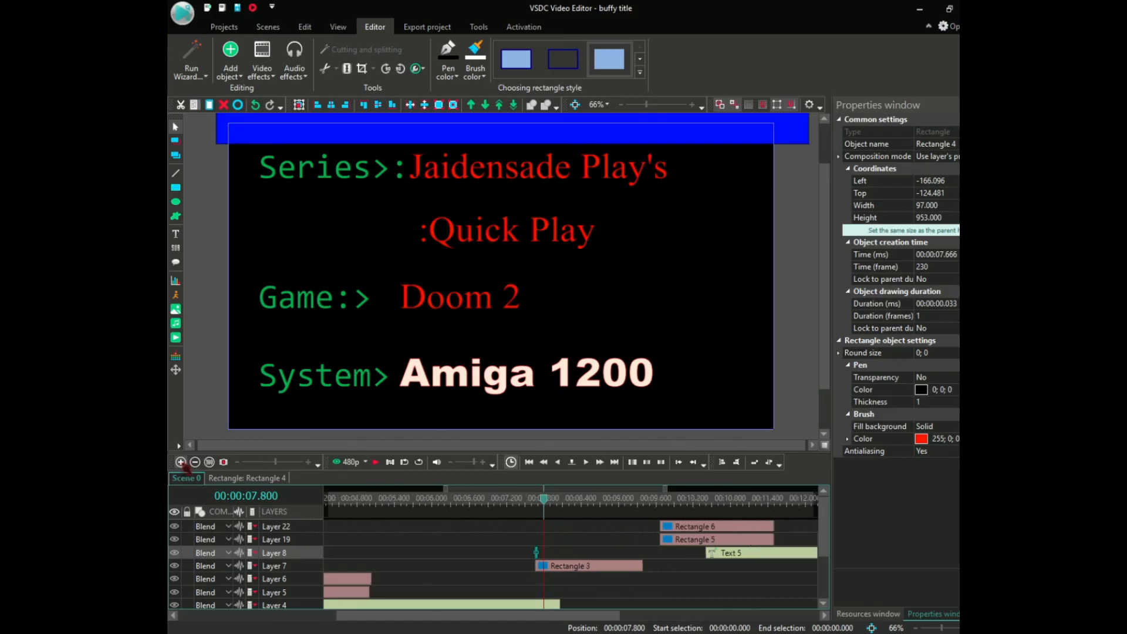
scroll(425, 534, "up", 3)
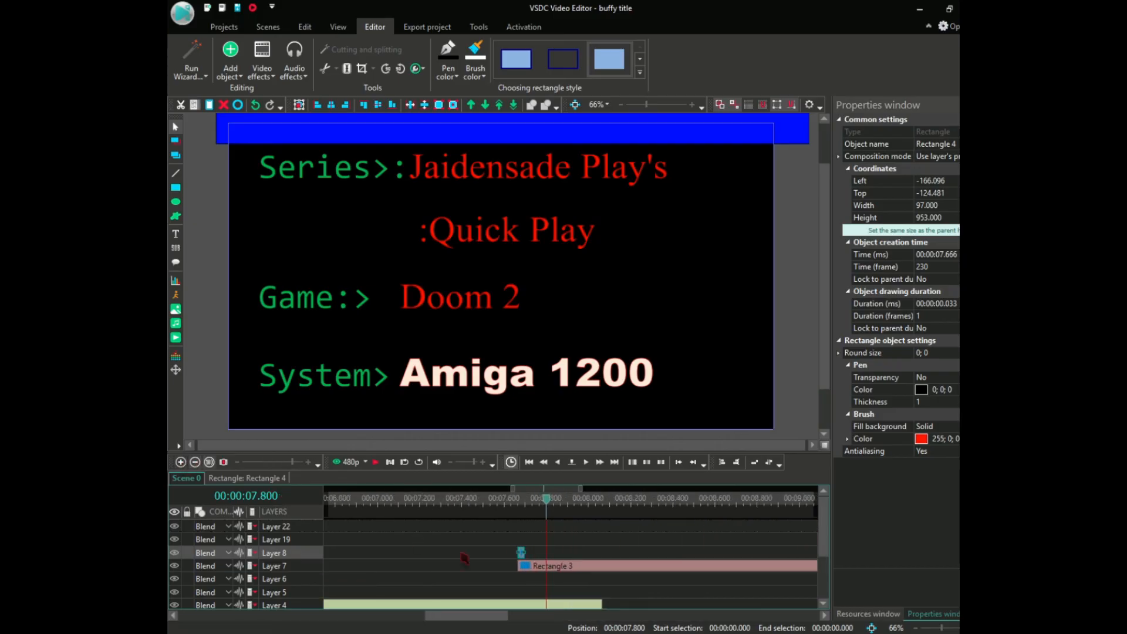
left_click_drag(524, 553, 568, 553)
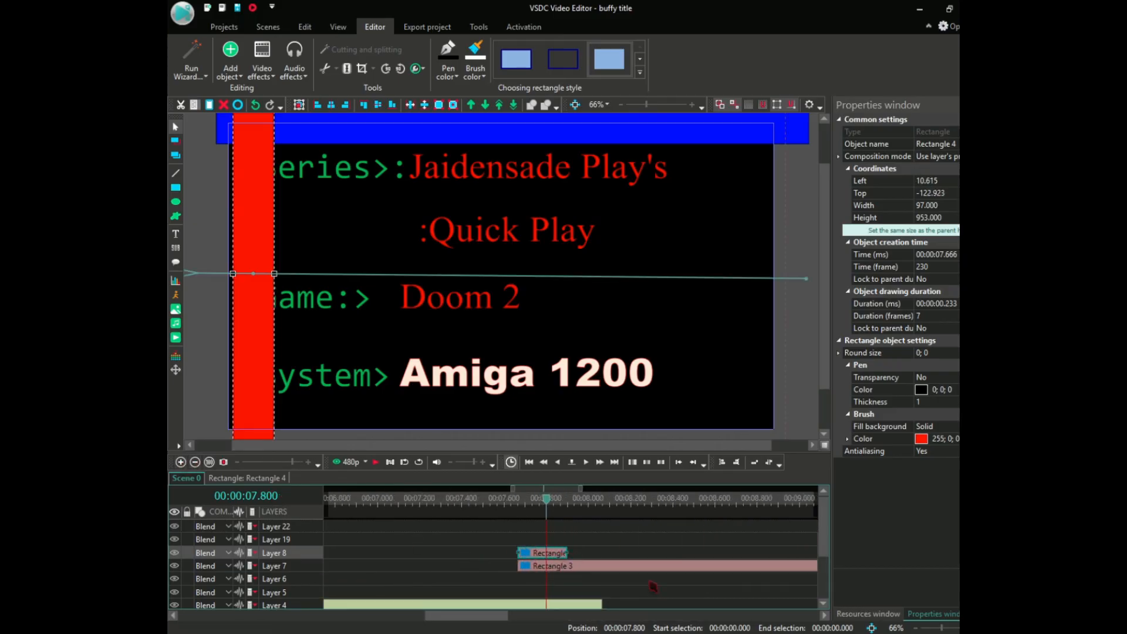
left_click_drag(294, 462, 285, 462)
left_click_drag(560, 552, 706, 570)
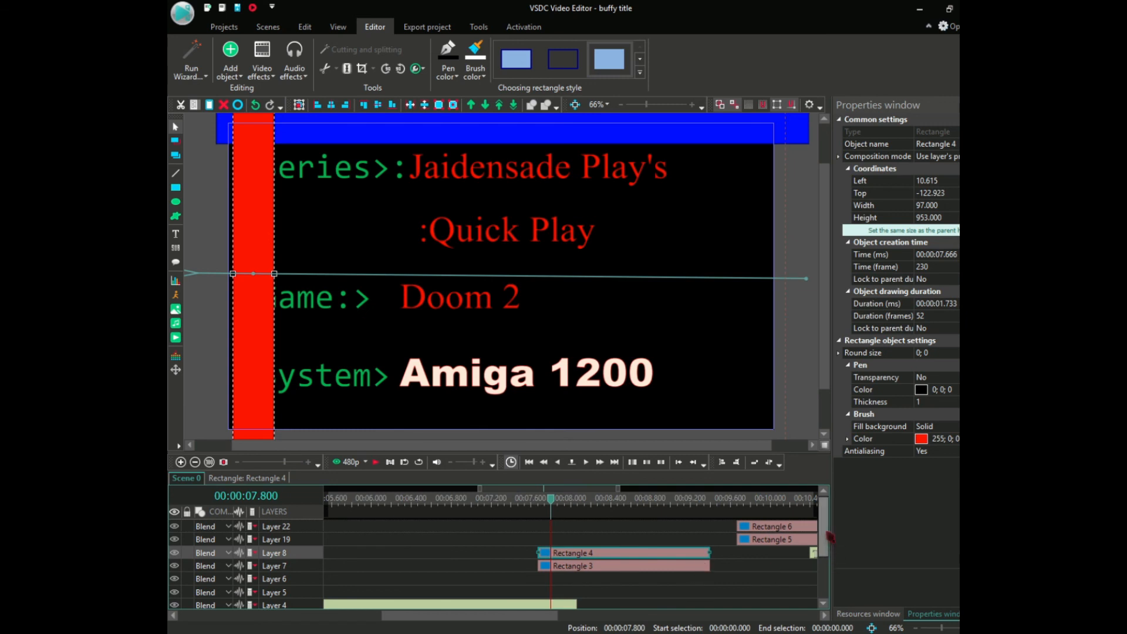
Step: Preview the crossing wipes at 8.2 s and compare their timing with the ends of the four text objects
scroll(772, 570, "down", 2)
left_click(592, 500)
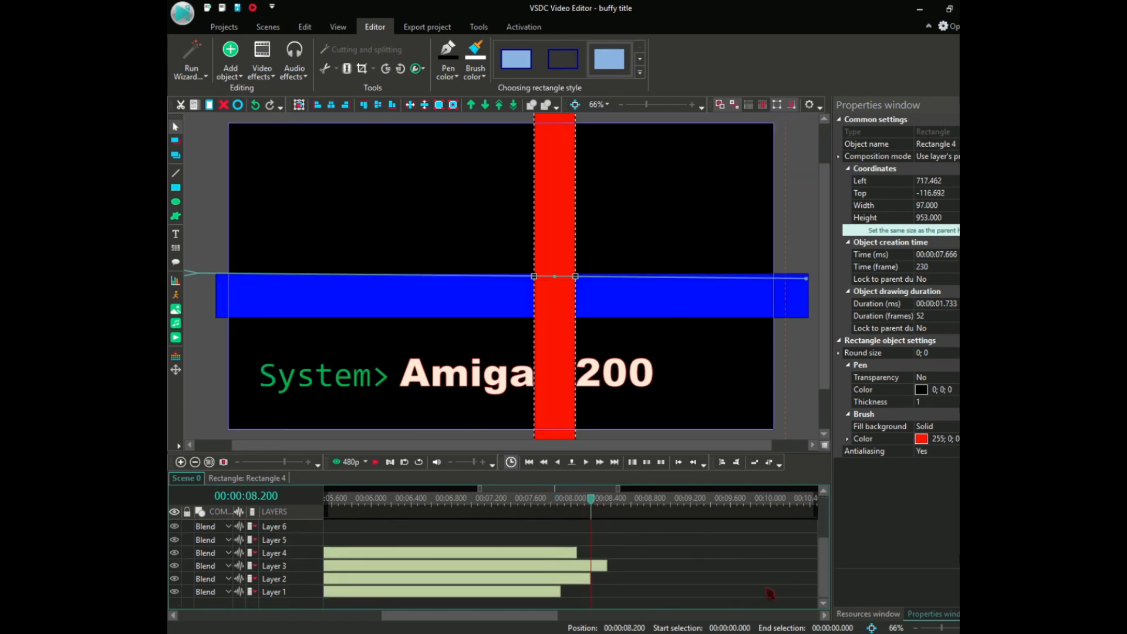
scroll(763, 558, "up", 2)
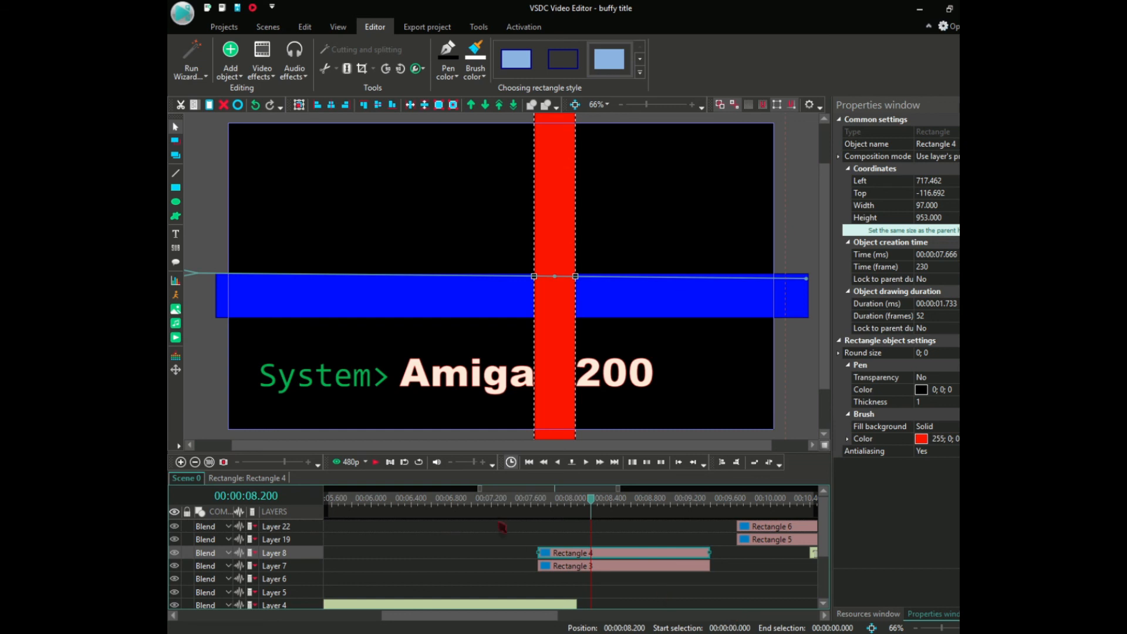
left_click_drag(284, 462, 246, 462)
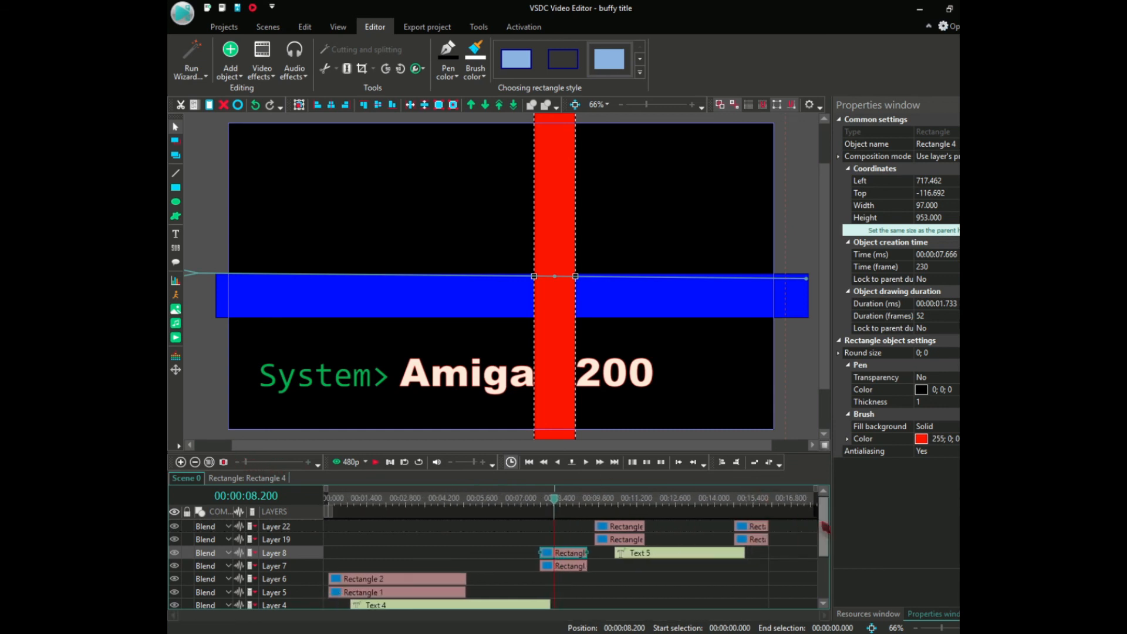
left_click_drag(824, 524, 824, 556)
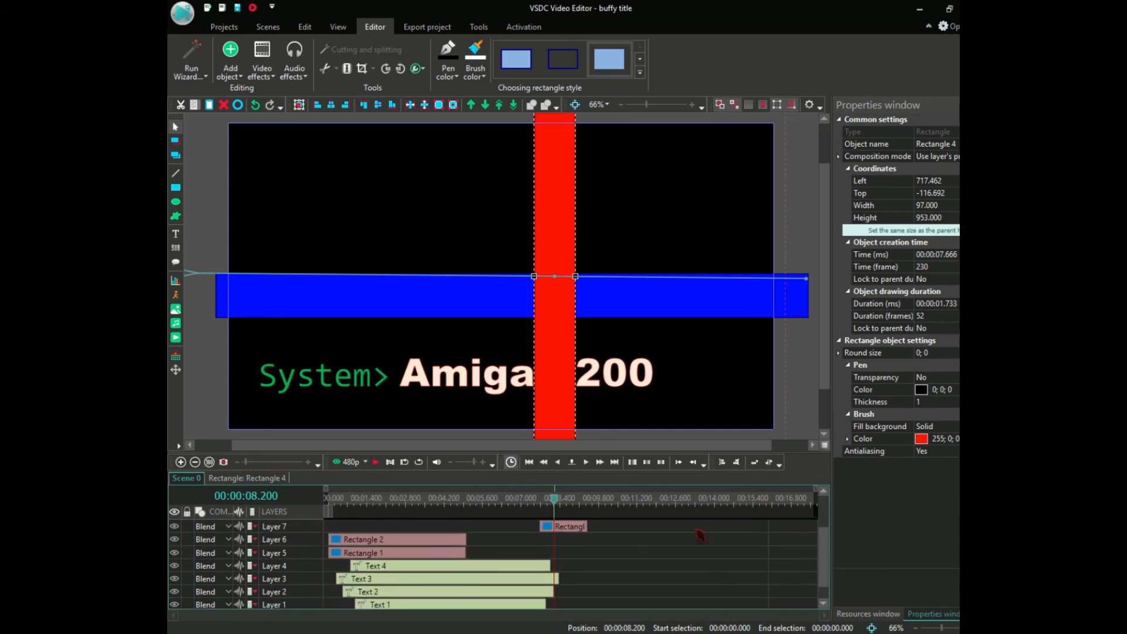
Step: Open the timeline of Text 4, return to Scene 0, and look over the scene's layers
double_click(541, 566)
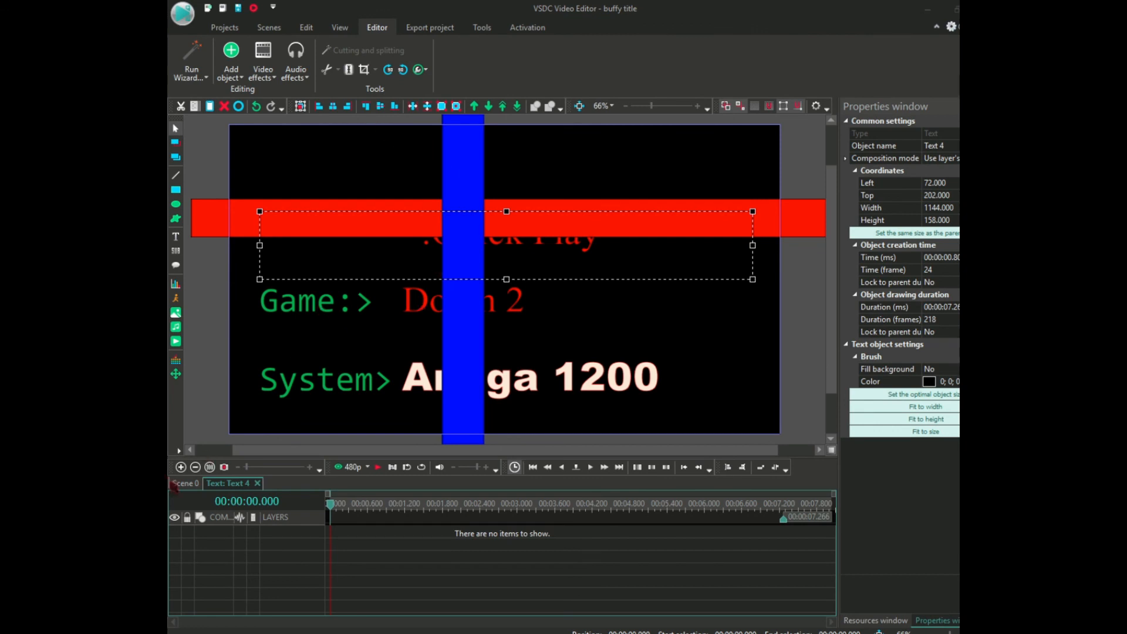
left_click(187, 483)
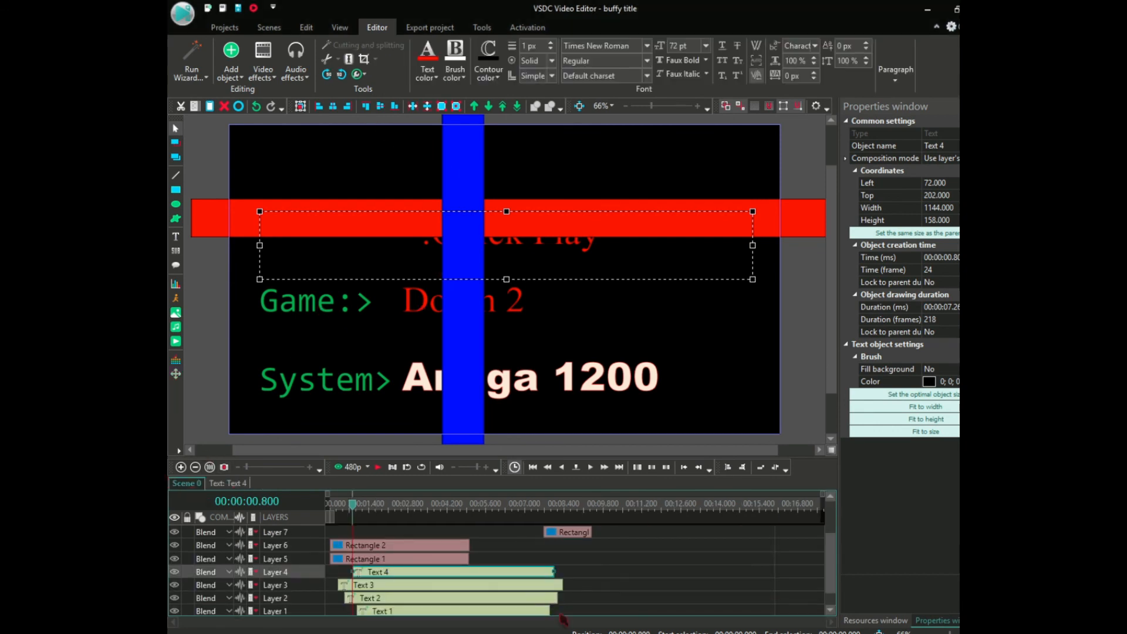
scroll(836, 534, "up", 3)
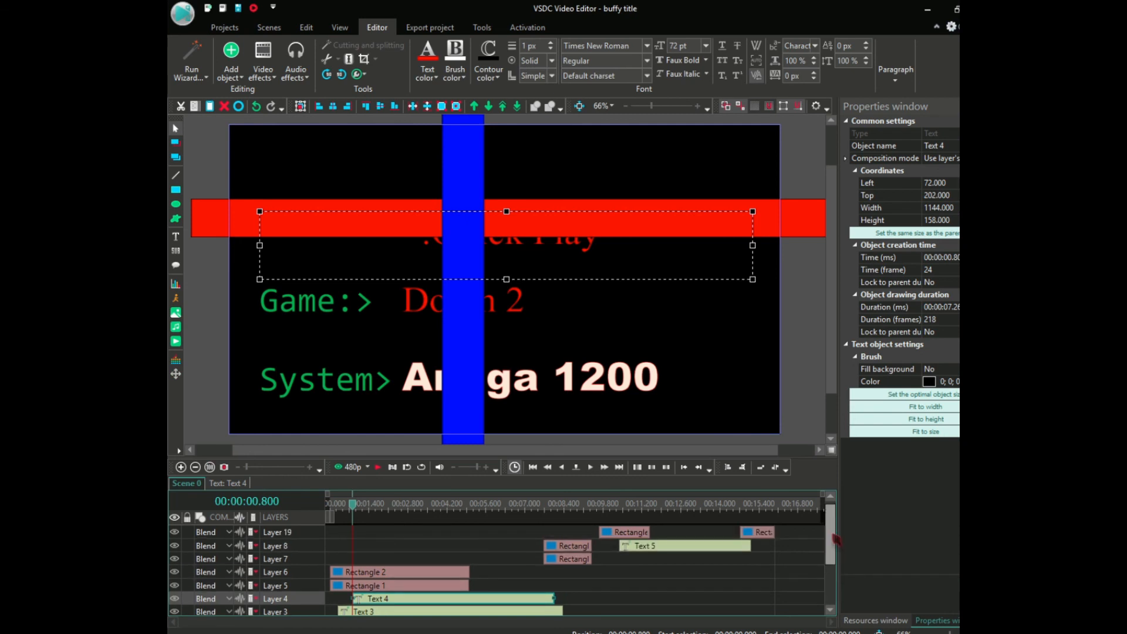
scroll(836, 535, "down", 3)
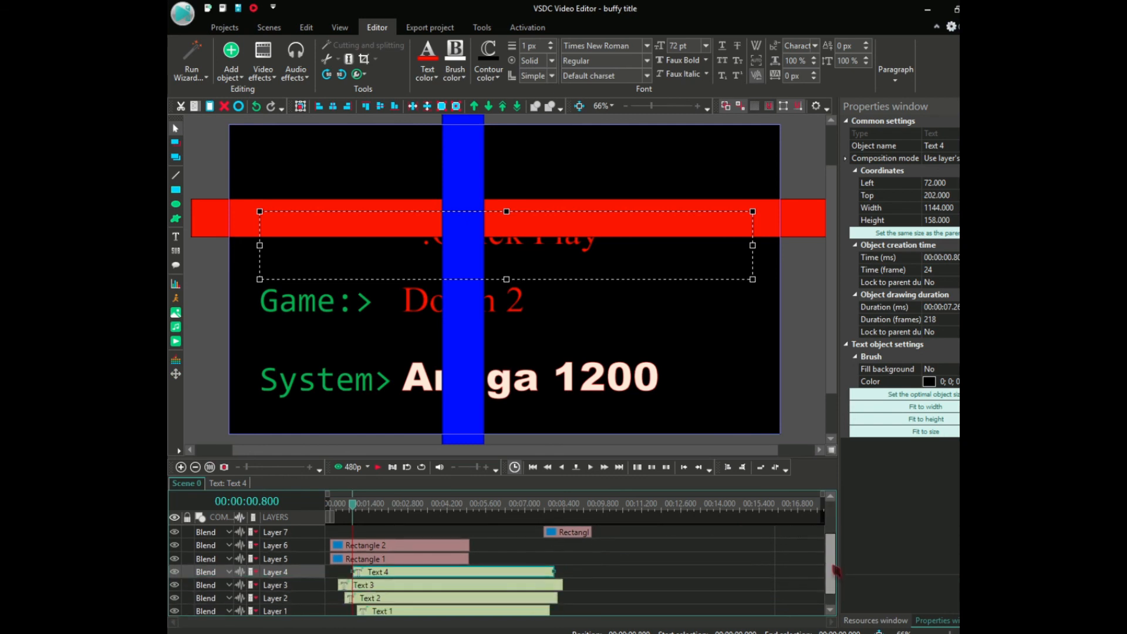
key("super")
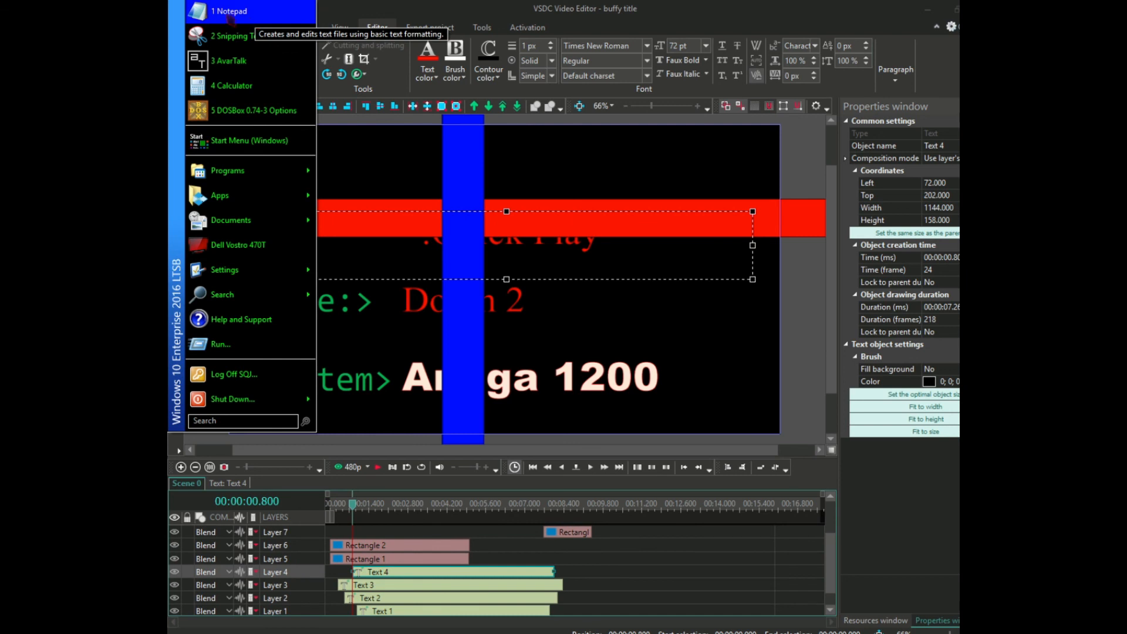
key("Escape")
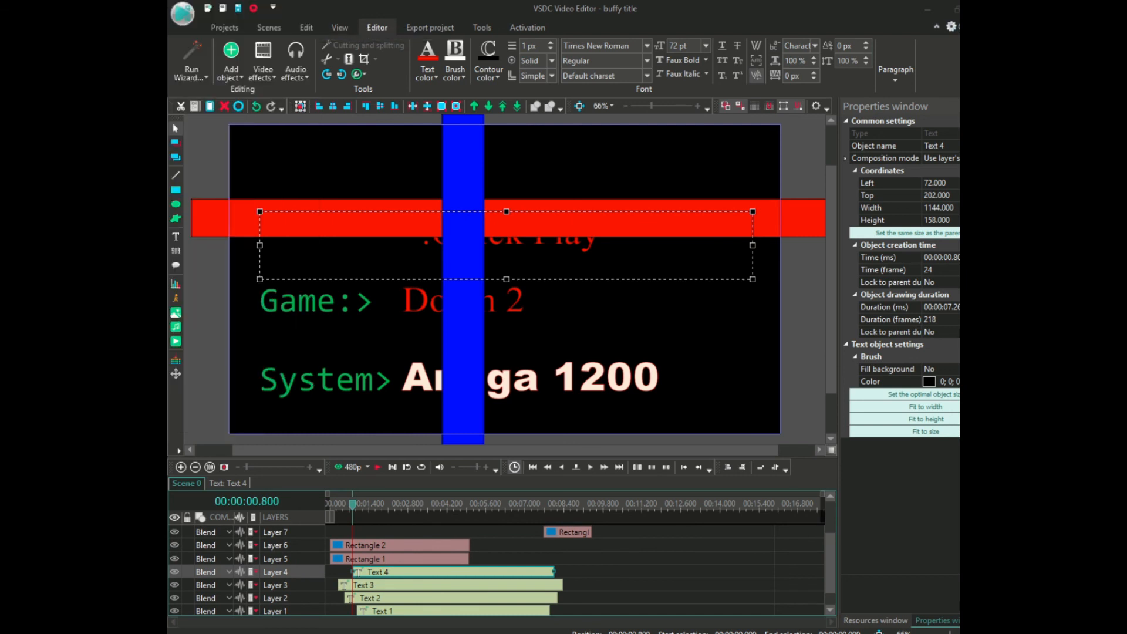
Step: Show the title at 1.6 s and close the buffy title project without saving its changes
left_click(375, 504)
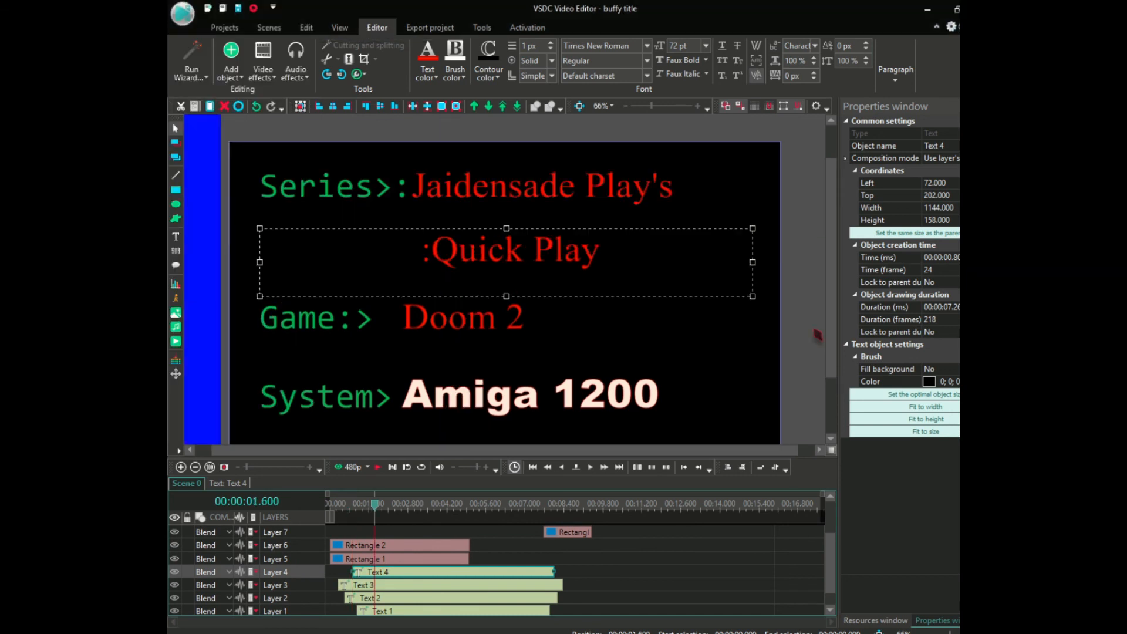
left_click(232, 32)
left_click(284, 57)
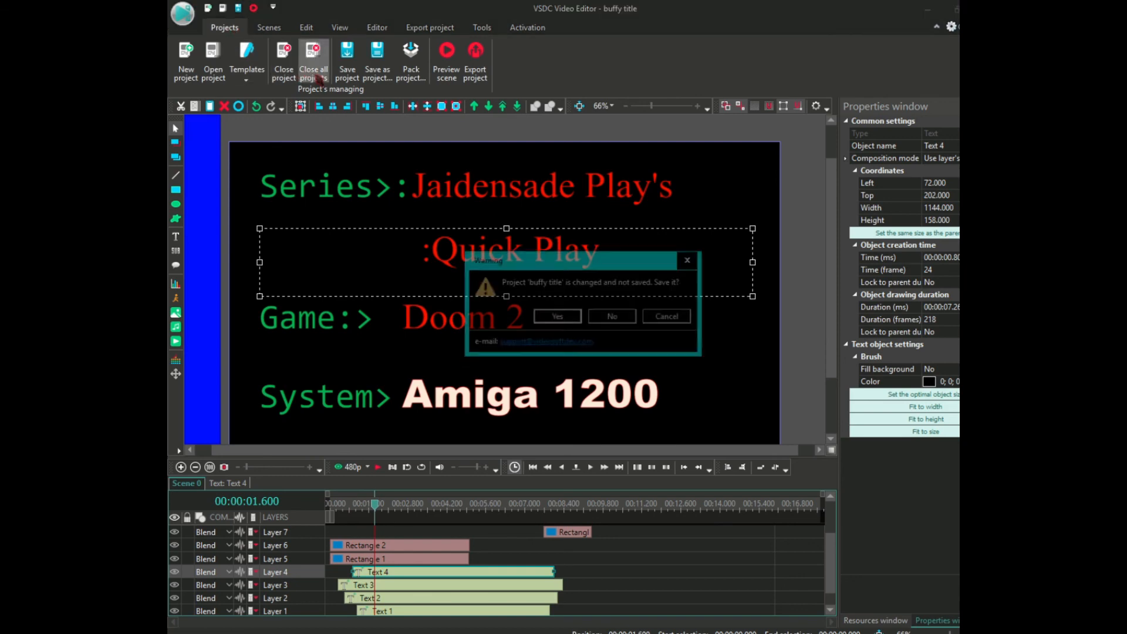
left_click(615, 315)
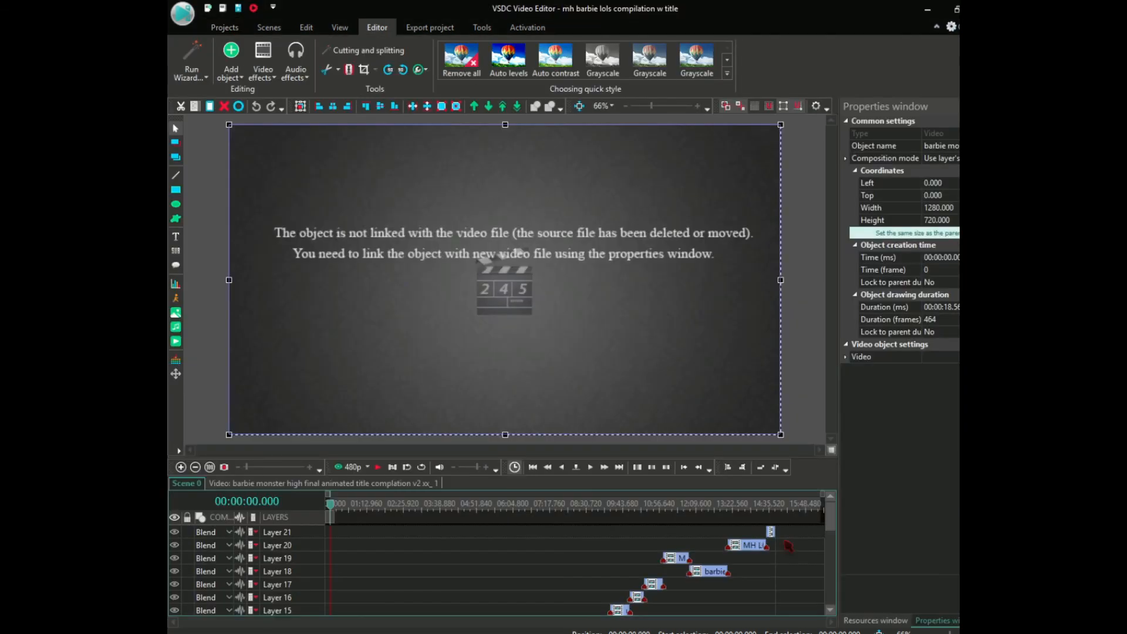
Step: Look through the lower layers of the compilation project and view the frame at 3:49.120
left_click_drag(830, 515, 825, 552)
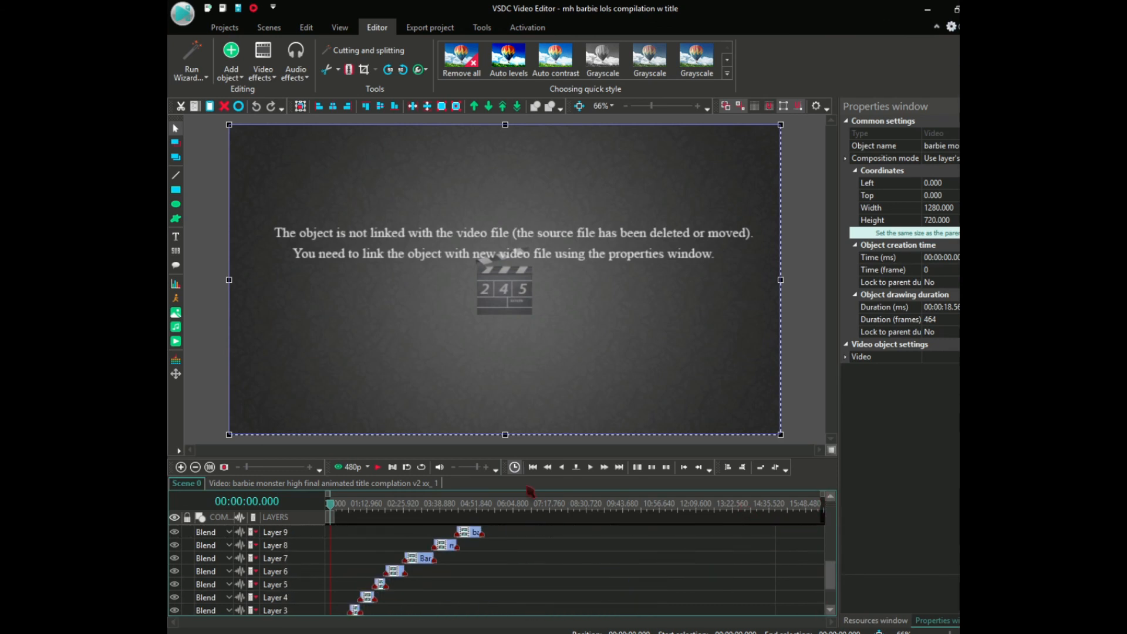
left_click(446, 509)
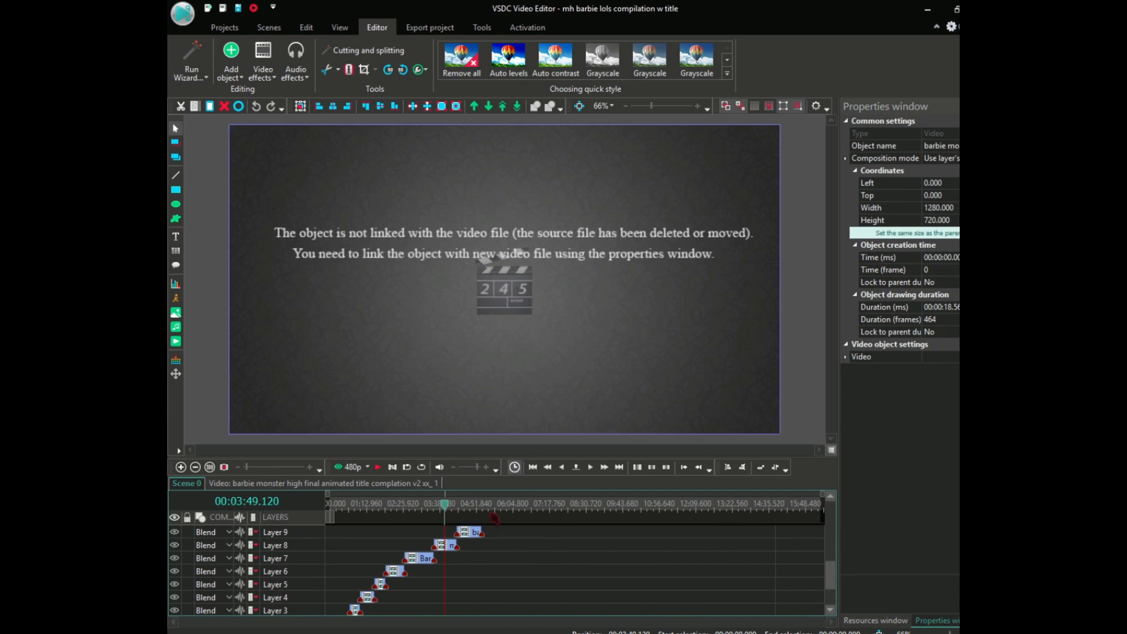
Step: Close all open projects, discarding the unsaved changes in the mh barbie lols compilation w title project
left_click_drag(831, 579, 869, 574)
left_click(225, 27)
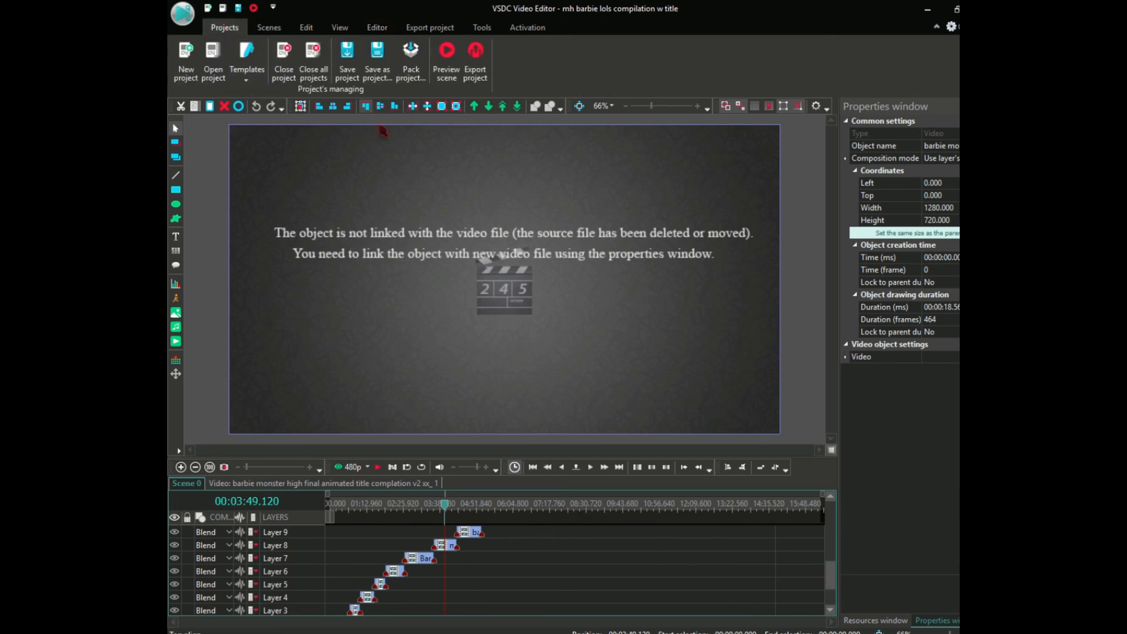
left_click(312, 59)
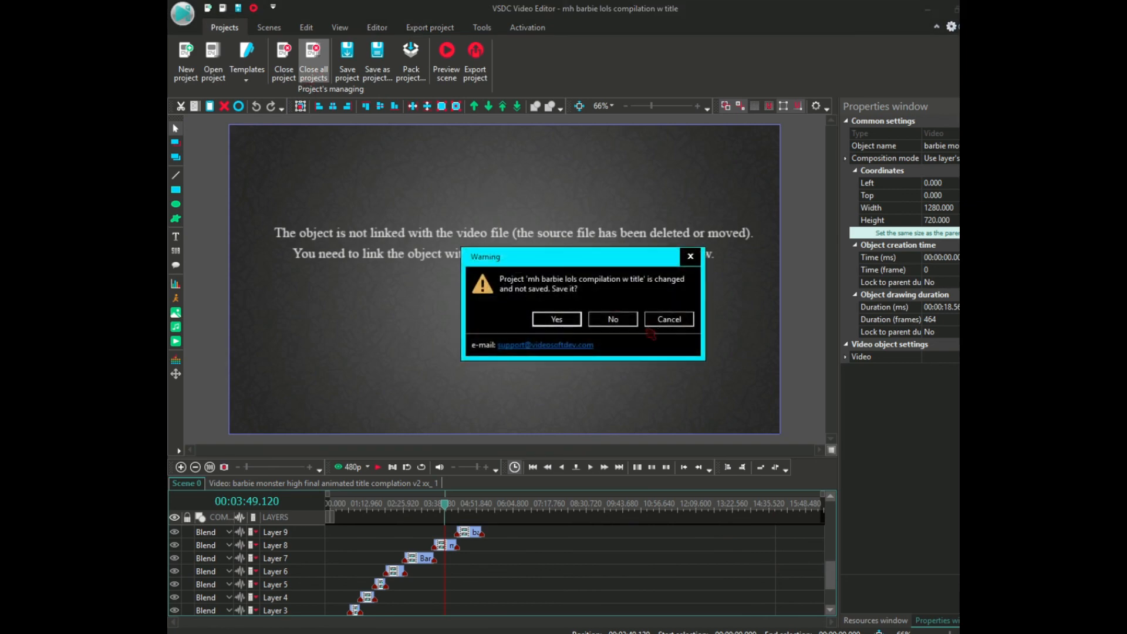
left_click(626, 324)
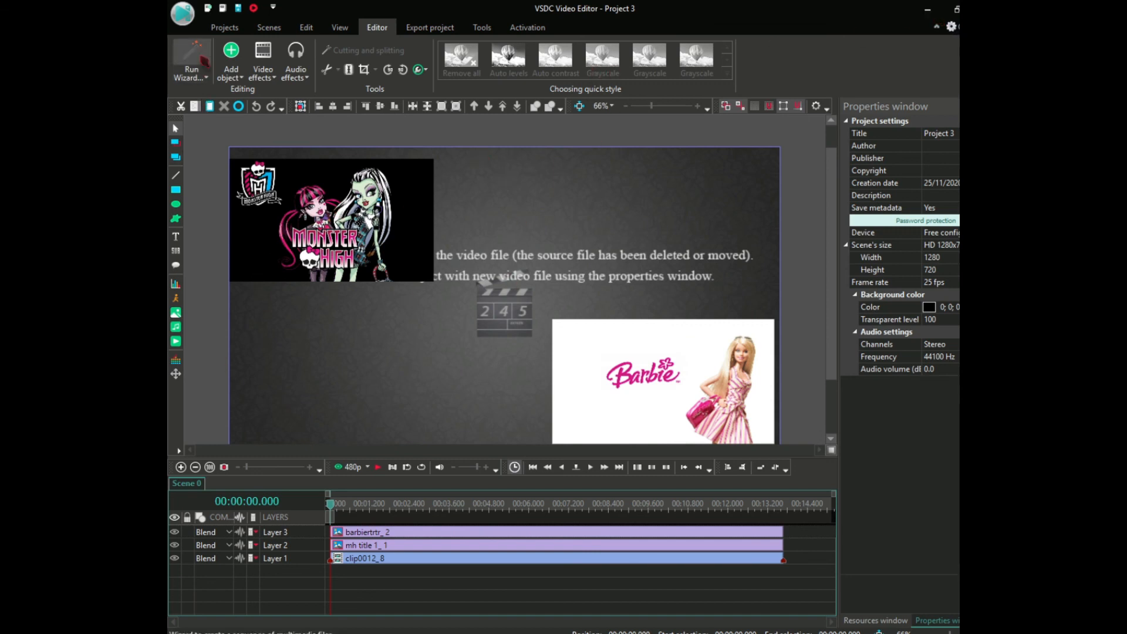
Step: Examine the moving Barbie and Monster High pictures in Project 3 at 8.8 s and 12 s
left_click(230, 30)
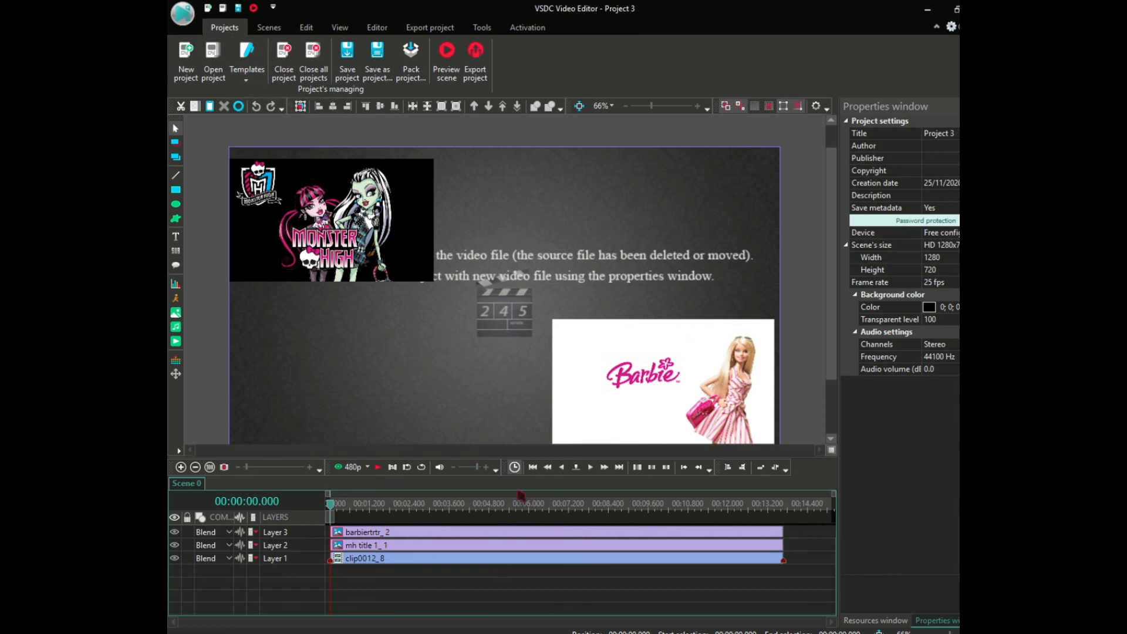
left_click(520, 504)
left_click(622, 506)
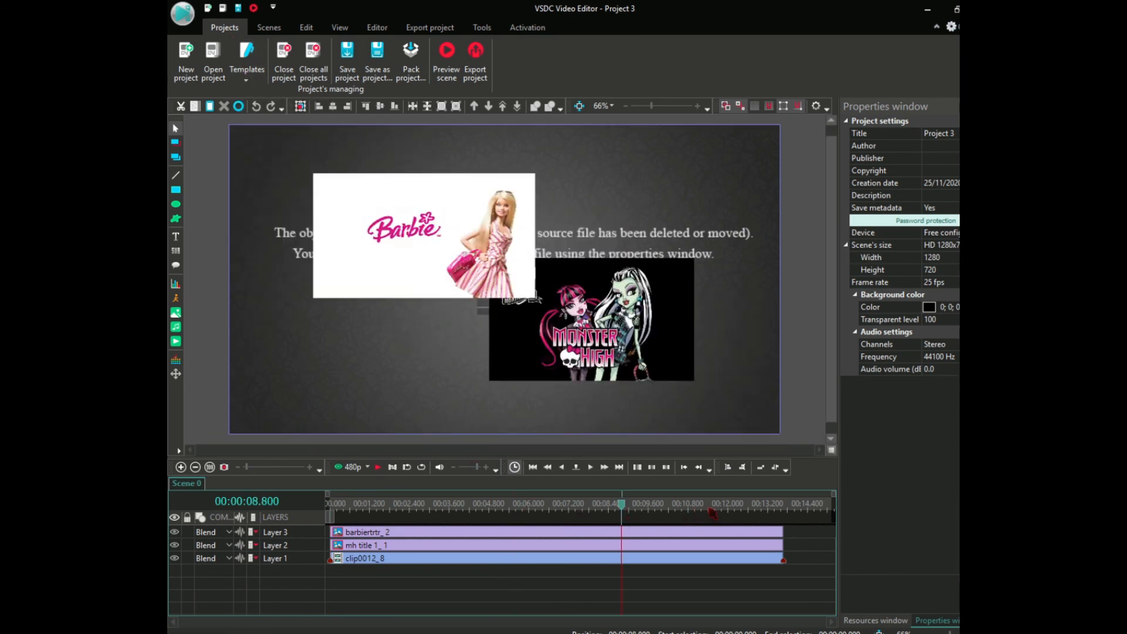
left_click(728, 506)
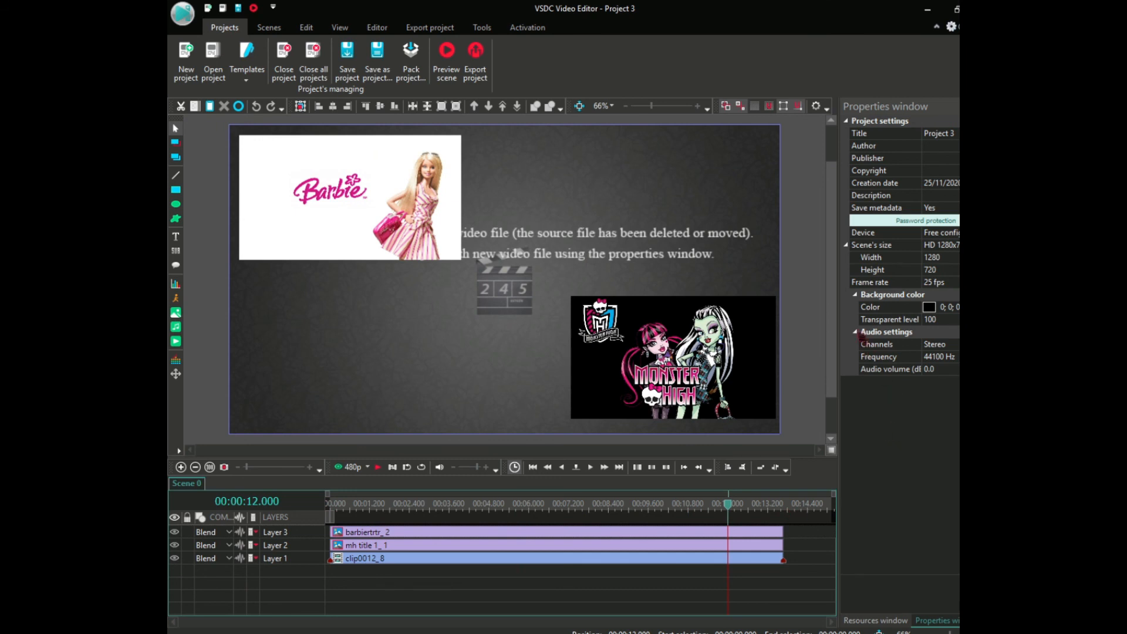
scroll(835, 332, "down", 2)
scroll(835, 332, "up", 2)
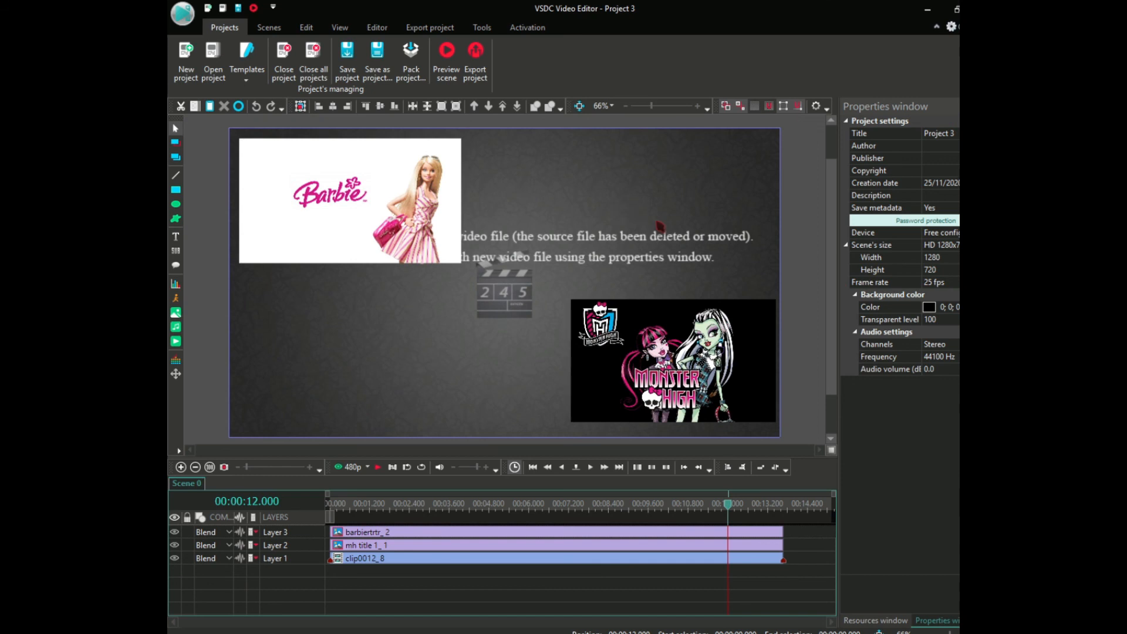
Step: Look through the video effect categories, including Filters, Special FX and Transitions, and select the background video clip0012_8
left_click(378, 27)
left_click(264, 69)
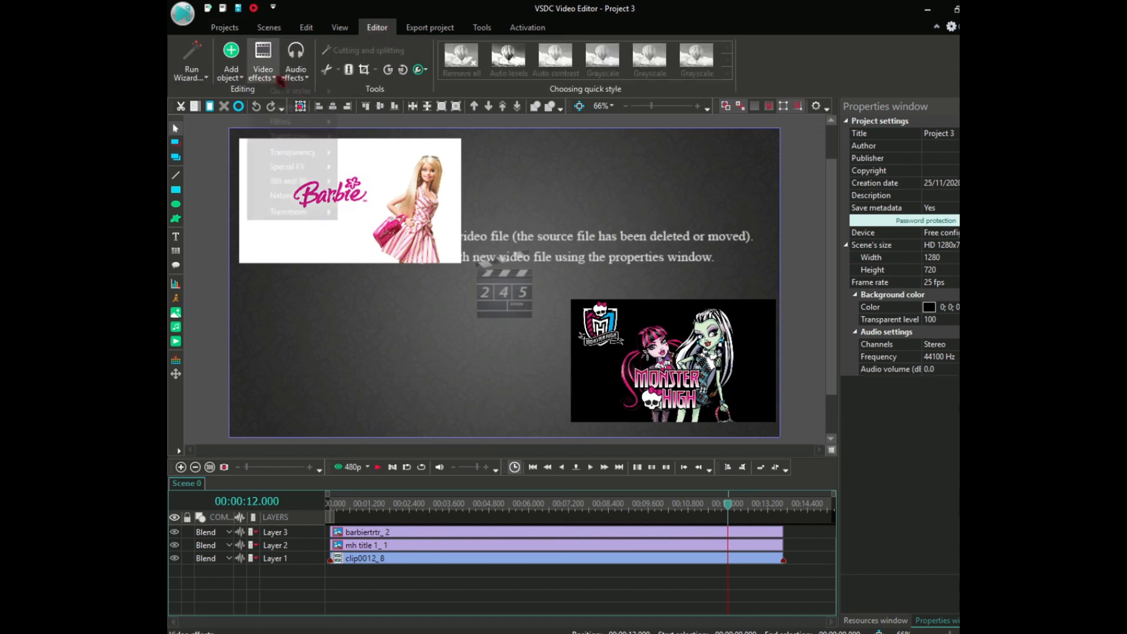
mouse_move(300, 122)
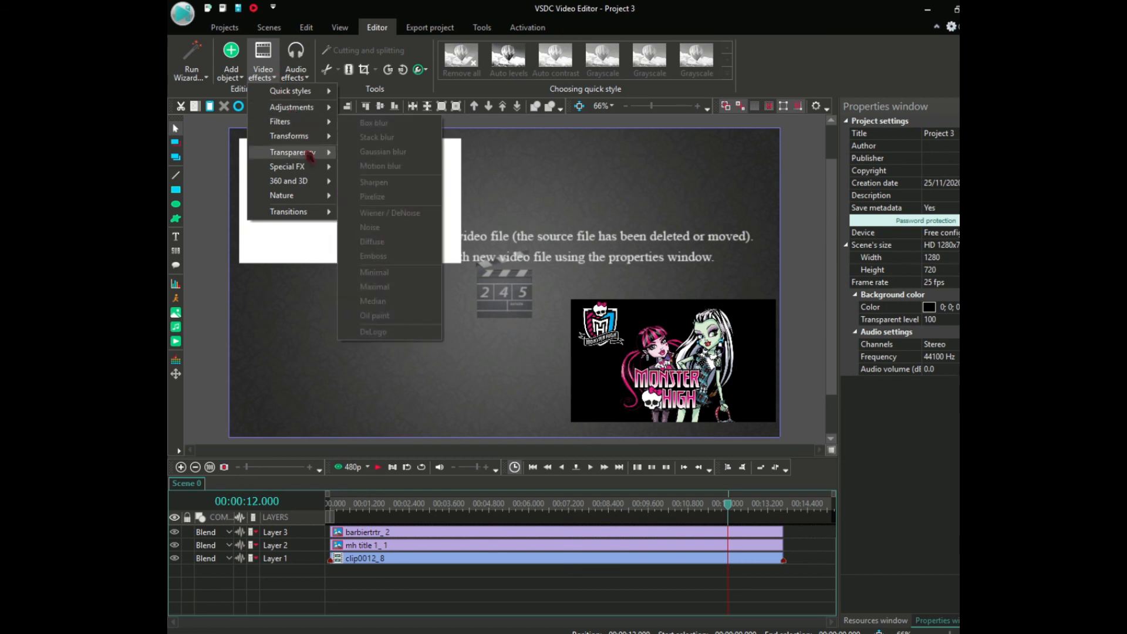
mouse_move(314, 157)
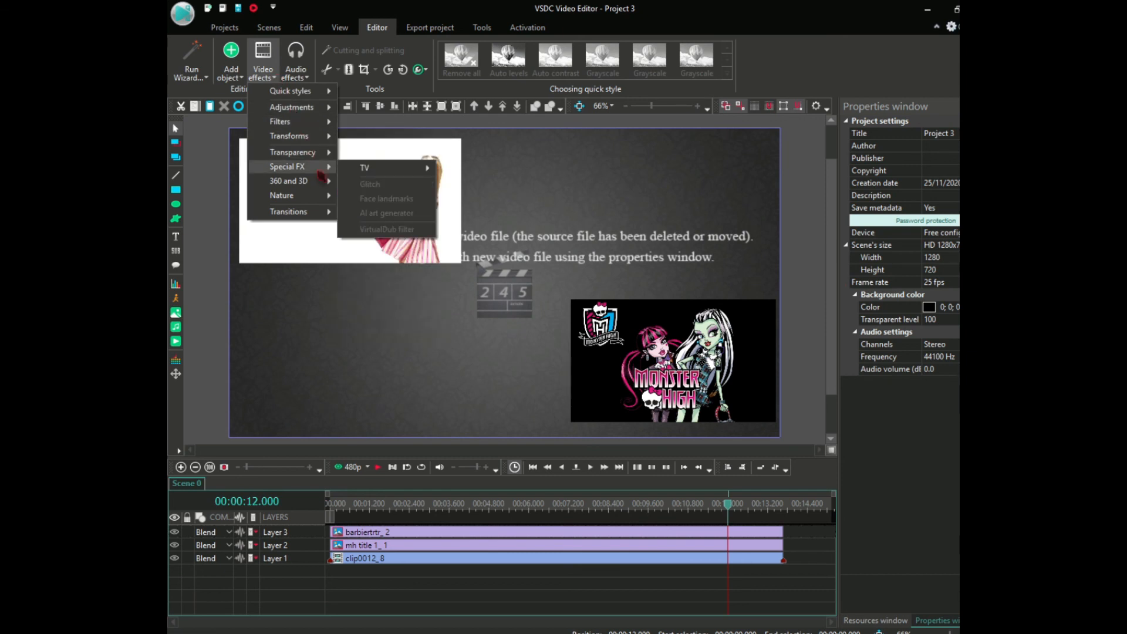
mouse_move(323, 179)
mouse_move(327, 214)
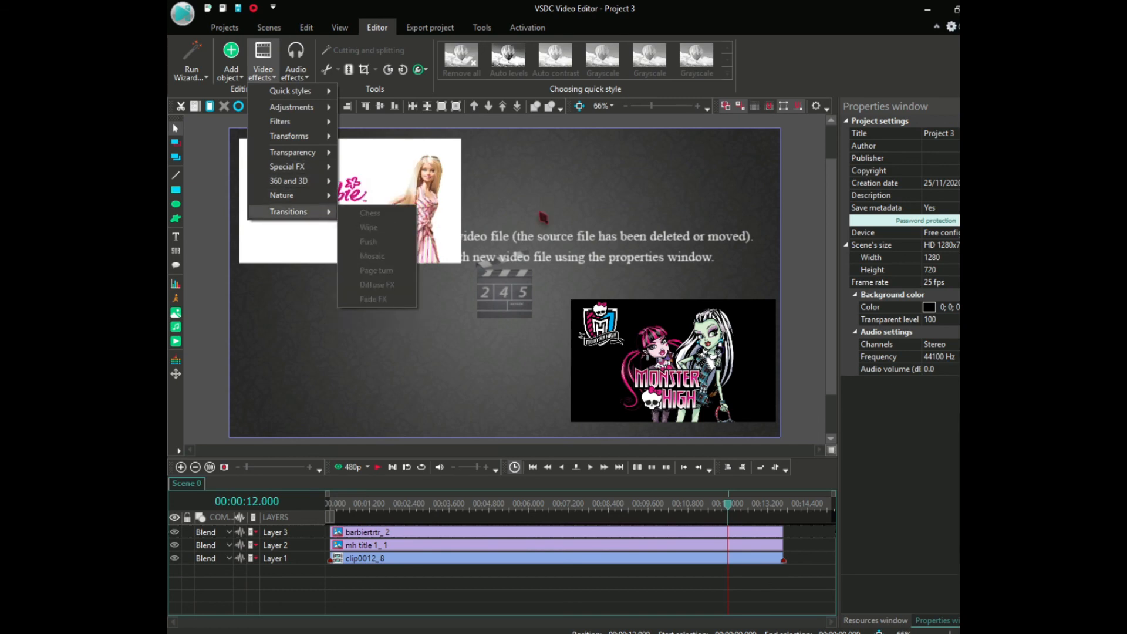
left_click(575, 201)
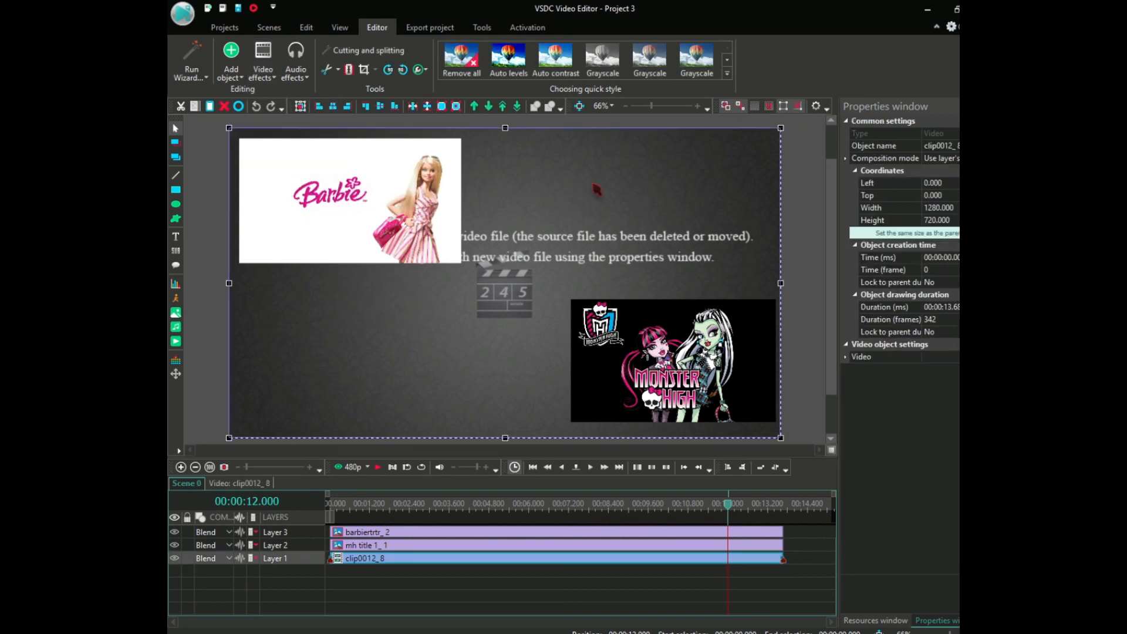